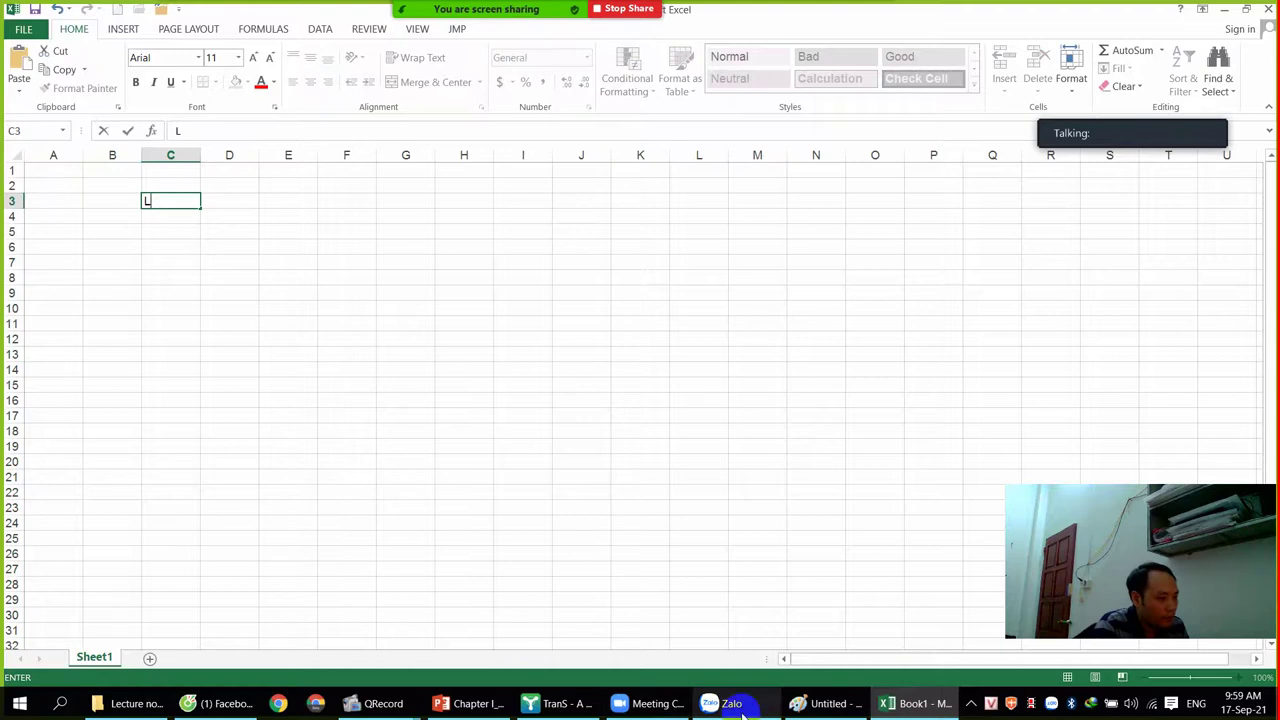
Step: Switch to Paint and extend the bottom edge of the blank canvas downward
click(829, 703)
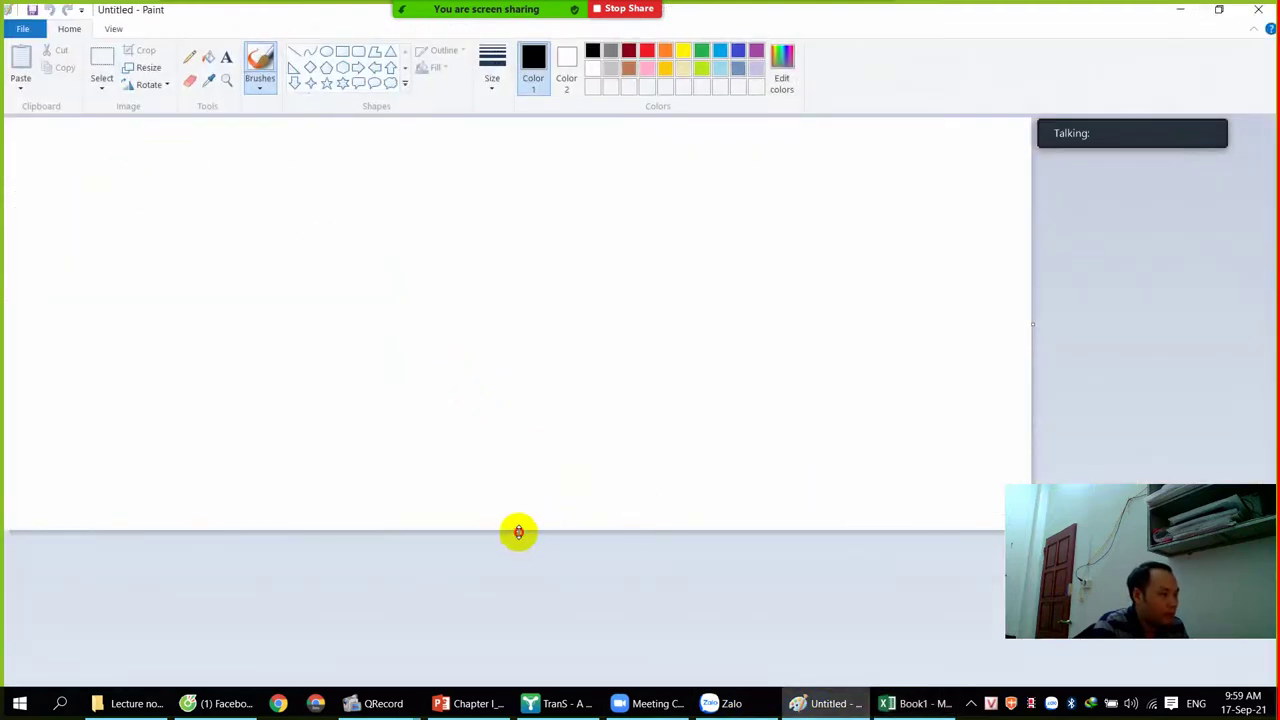
drag(518, 532, 526, 665)
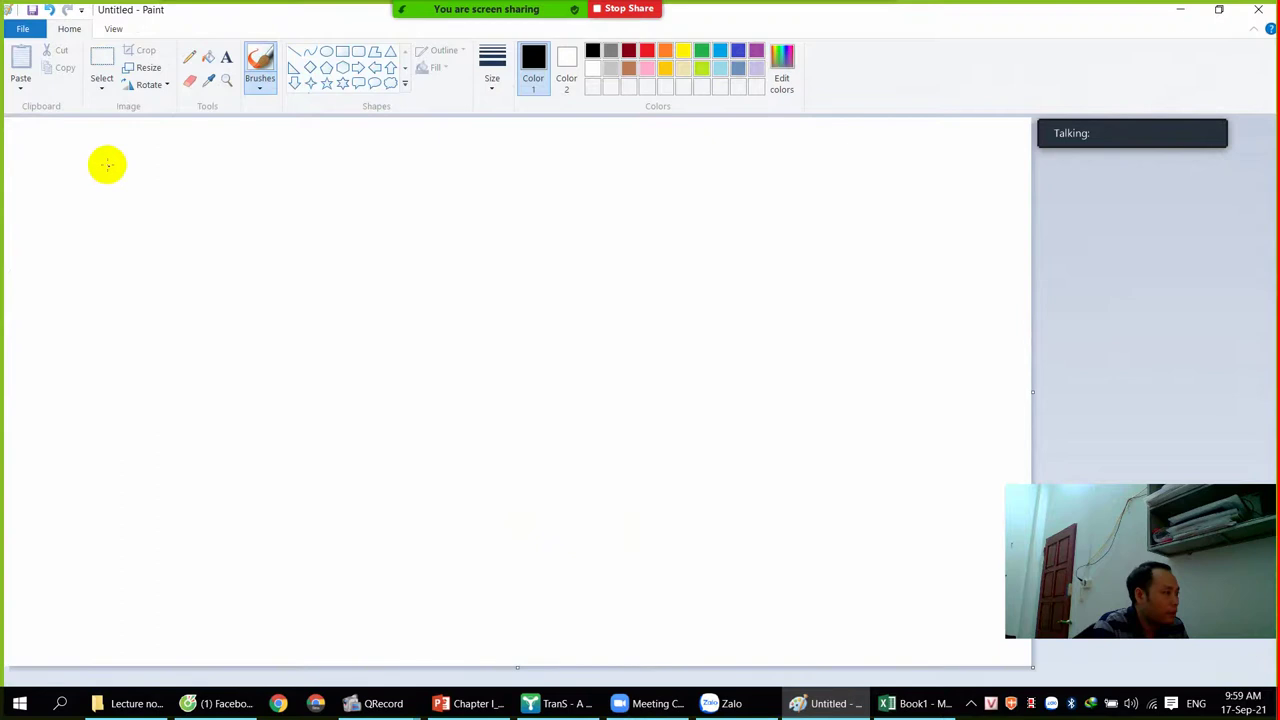
Step: Return to Excel, complete the heading "Lower limit" in cell C3, and widen column C to fit it
click(888, 703)
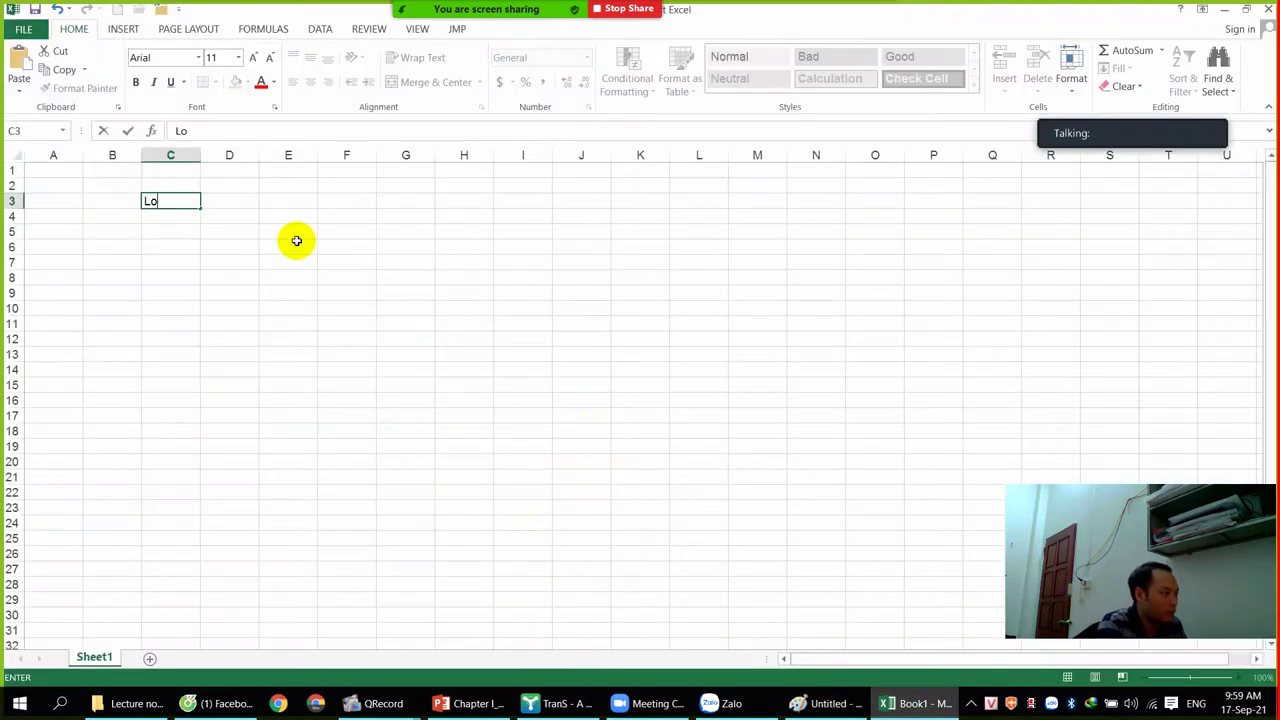
text(eer li)
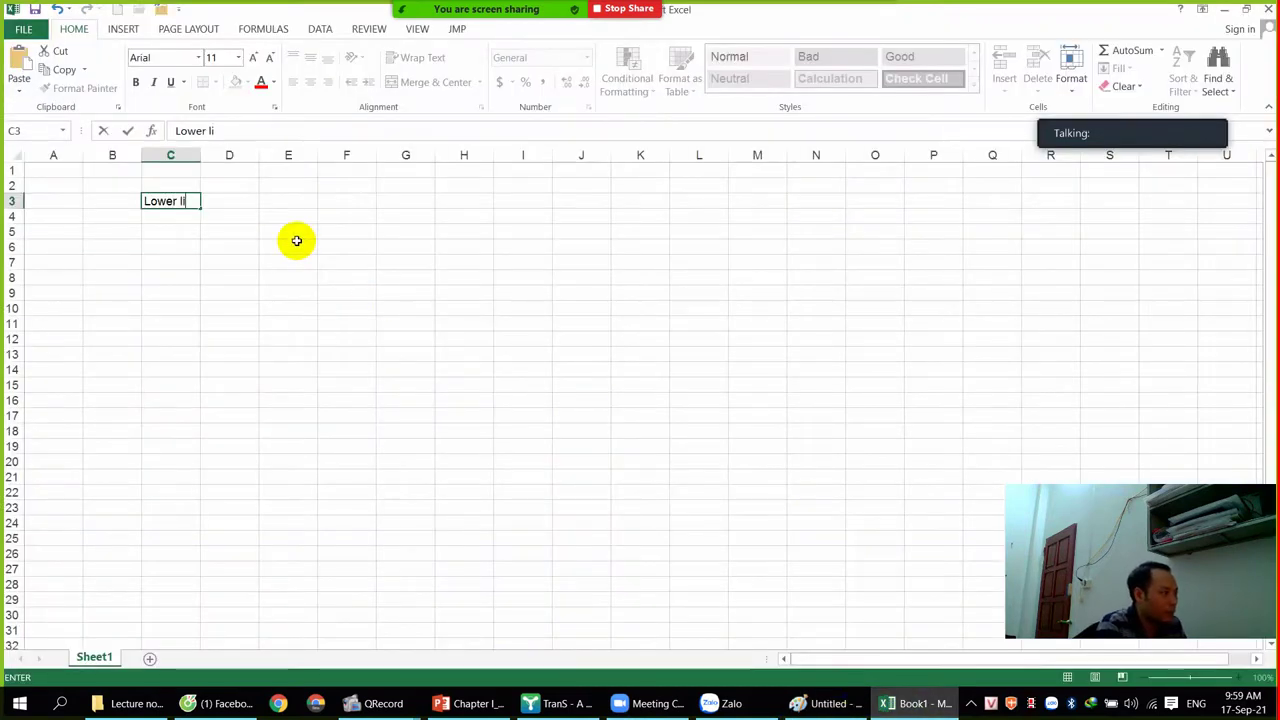
text(mit)
key(Return)
key(Up)
key(Right)
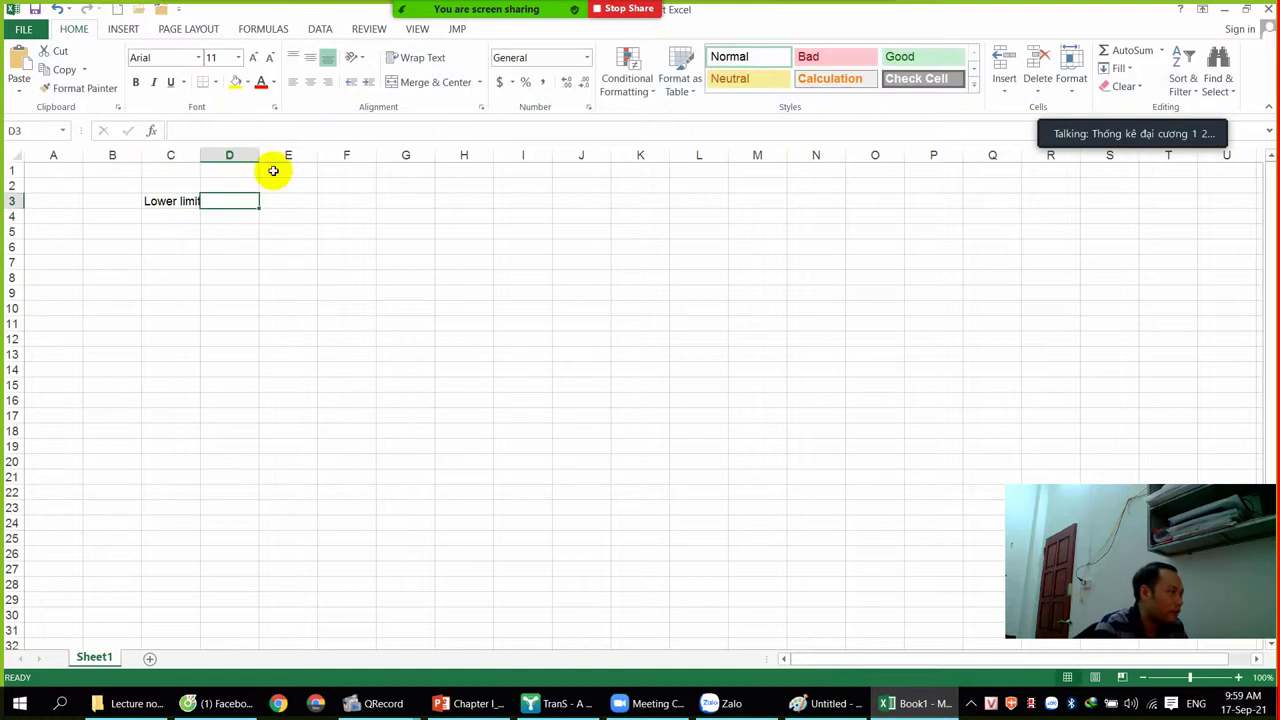
drag(200, 155, 230, 156)
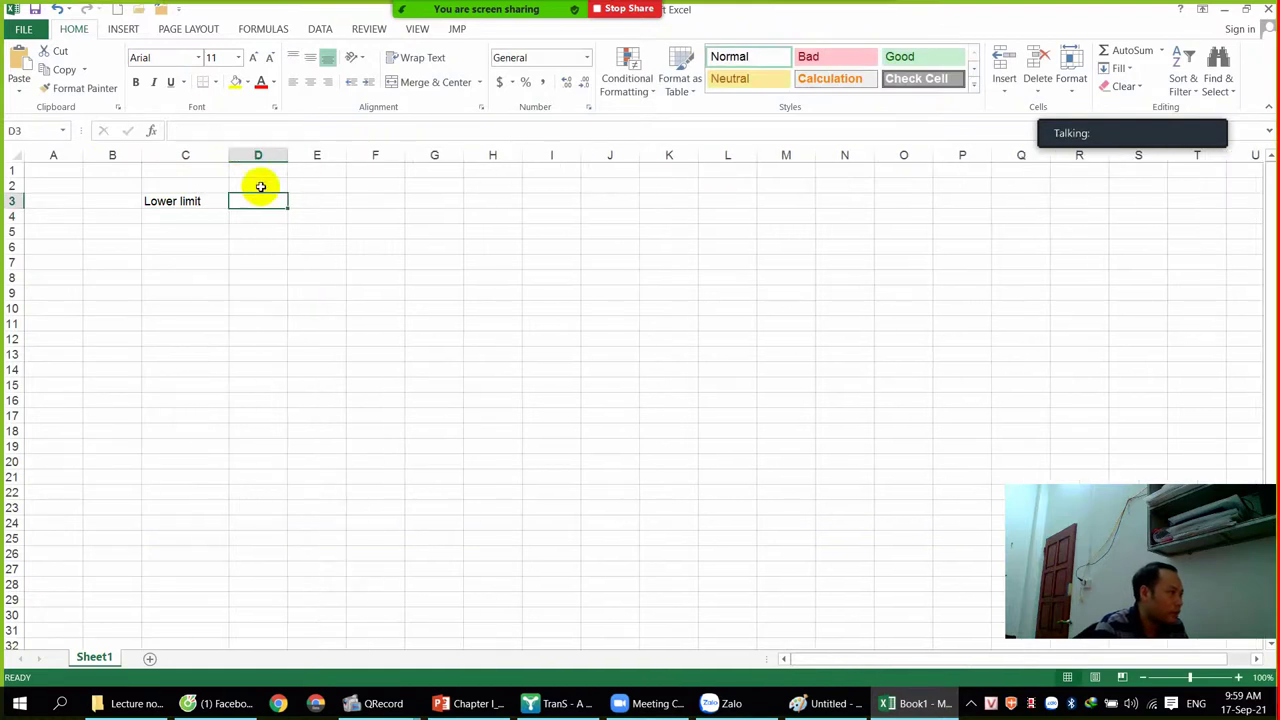
Step: Enter the heading "Upper limit" in cell D3
text(Y)
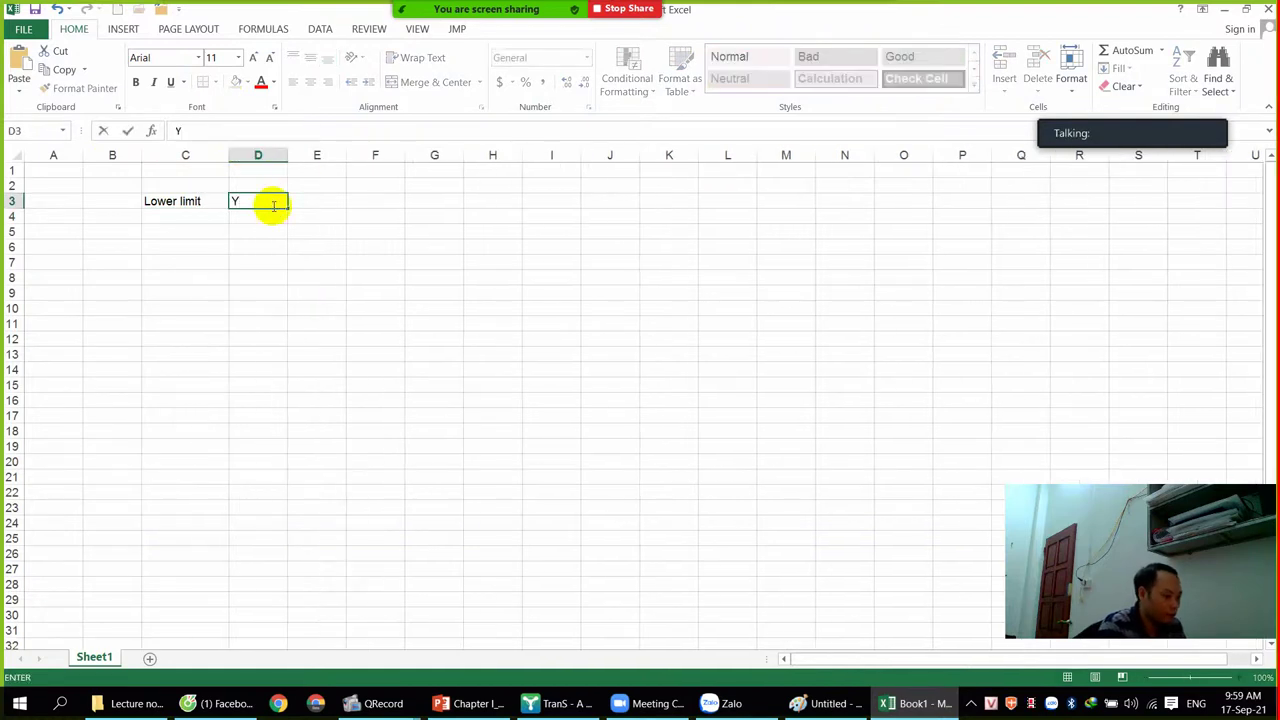
key(BackSpace)
text(Upper)
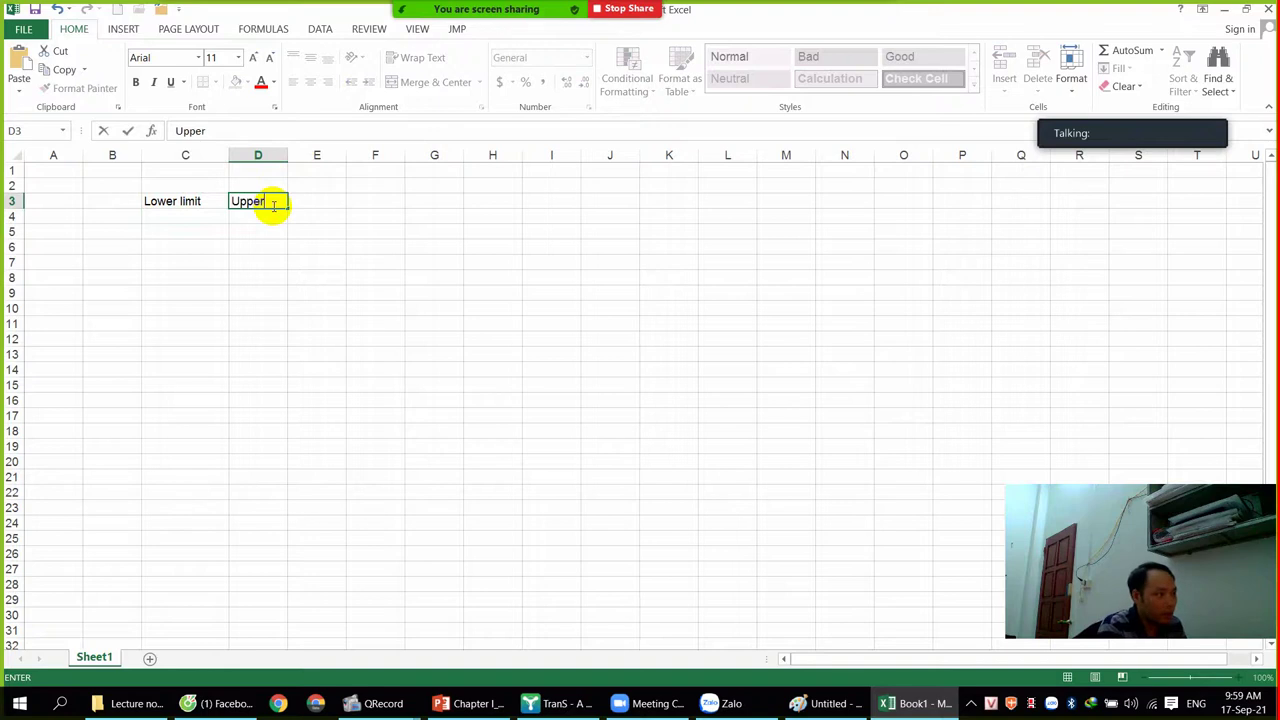
text( limit)
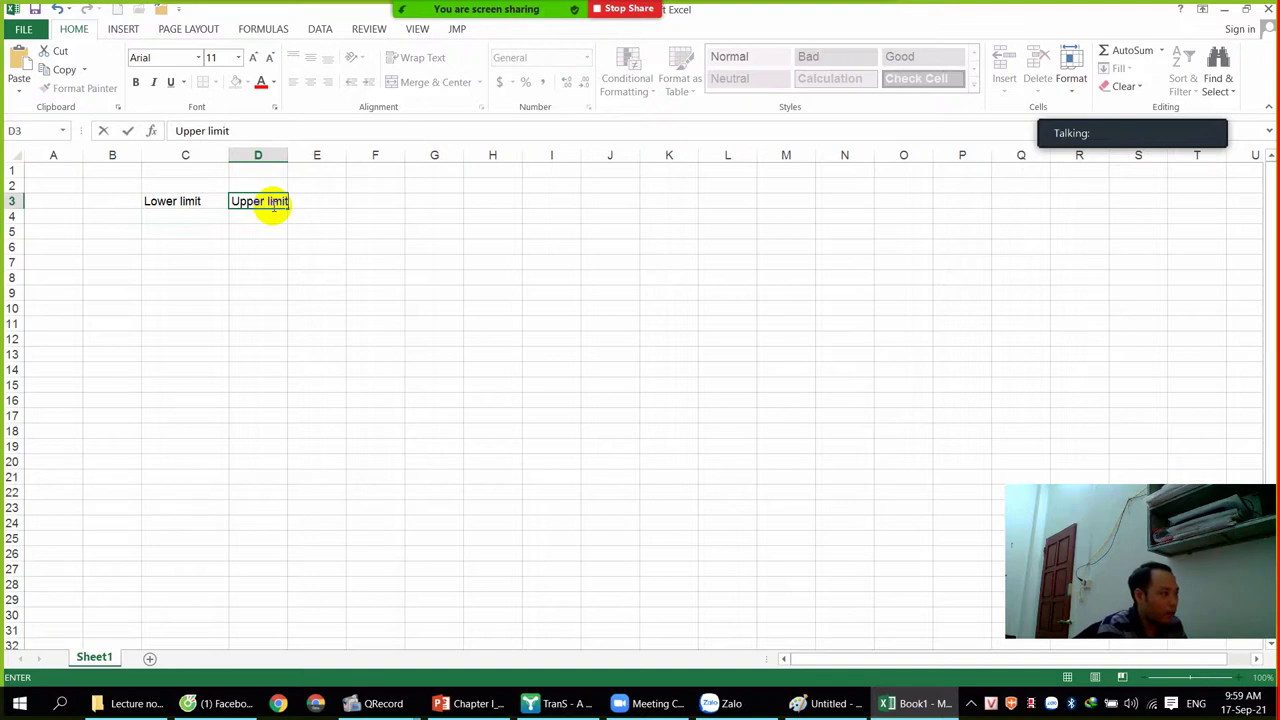
key(Return)
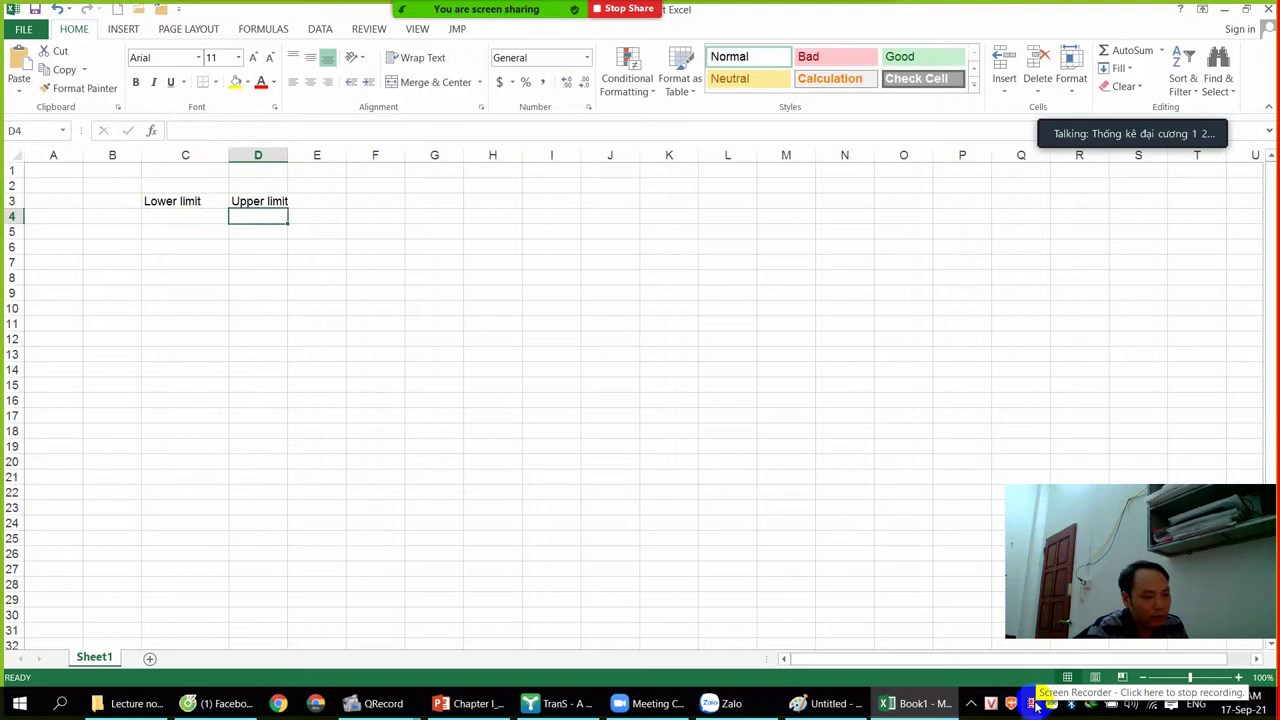
Step: Switch to the Zoom meeting and stop sharing the screen
click(650, 703)
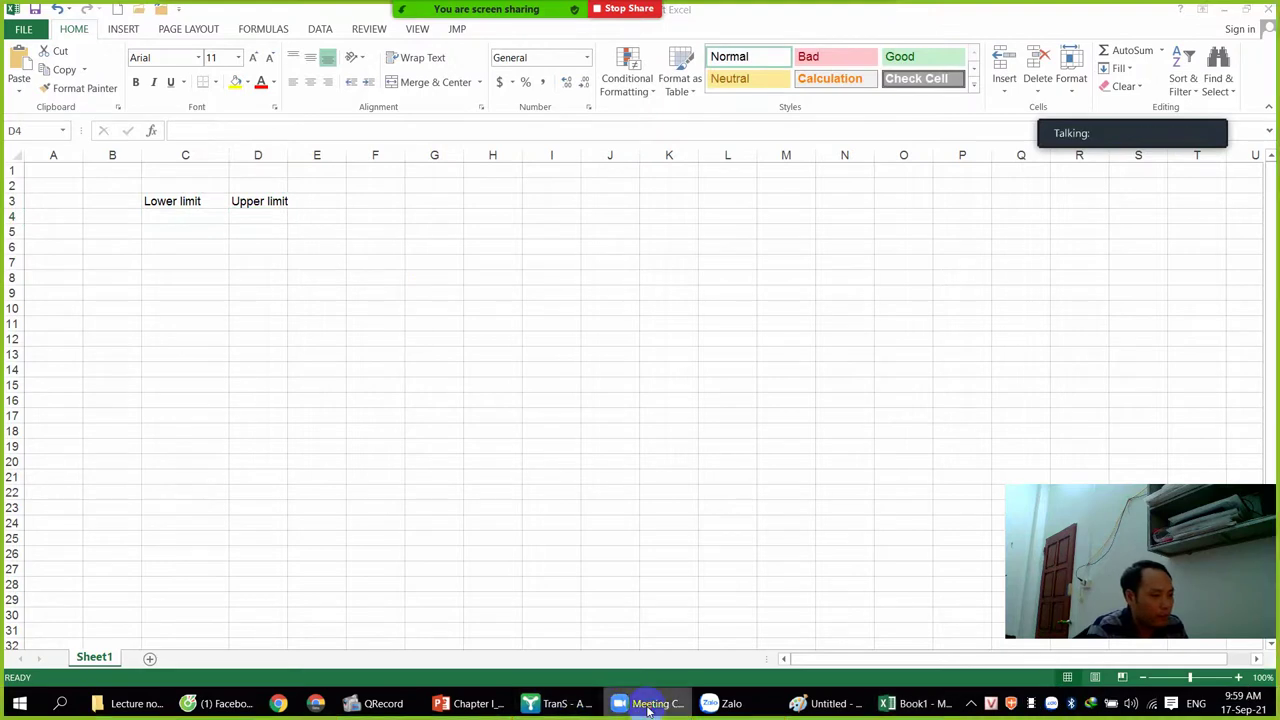
click(822, 703)
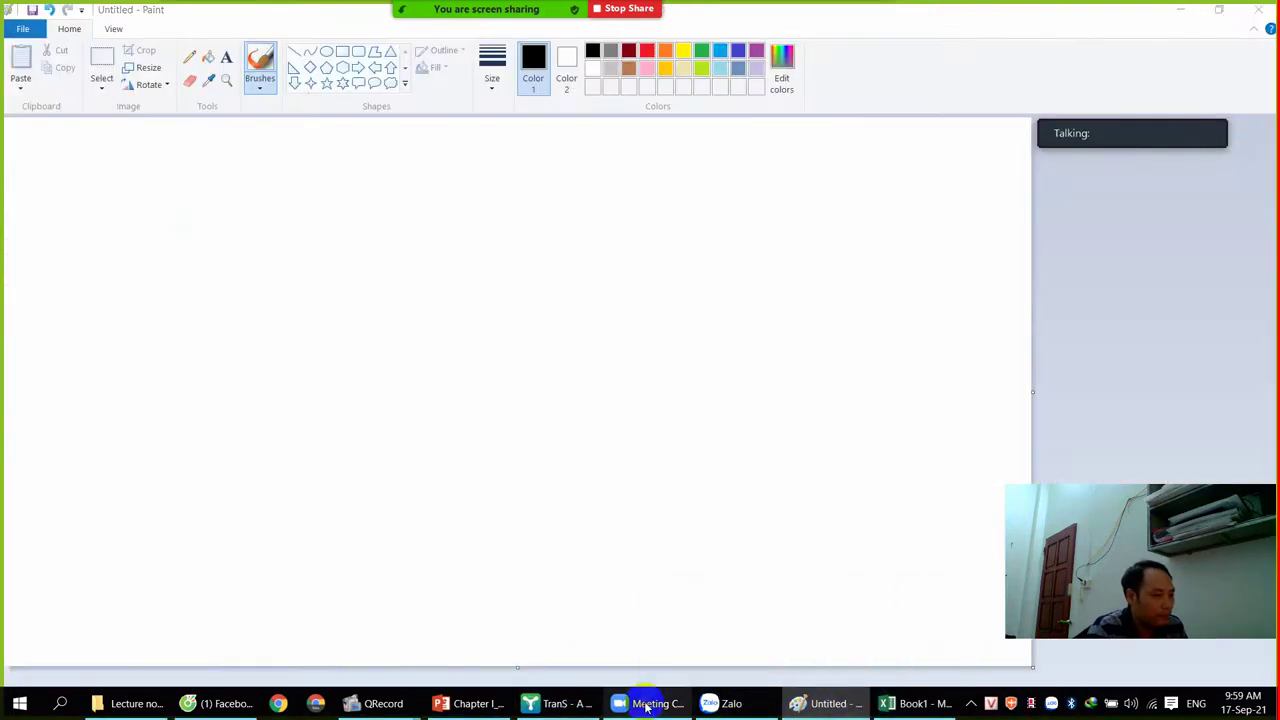
click(724, 703)
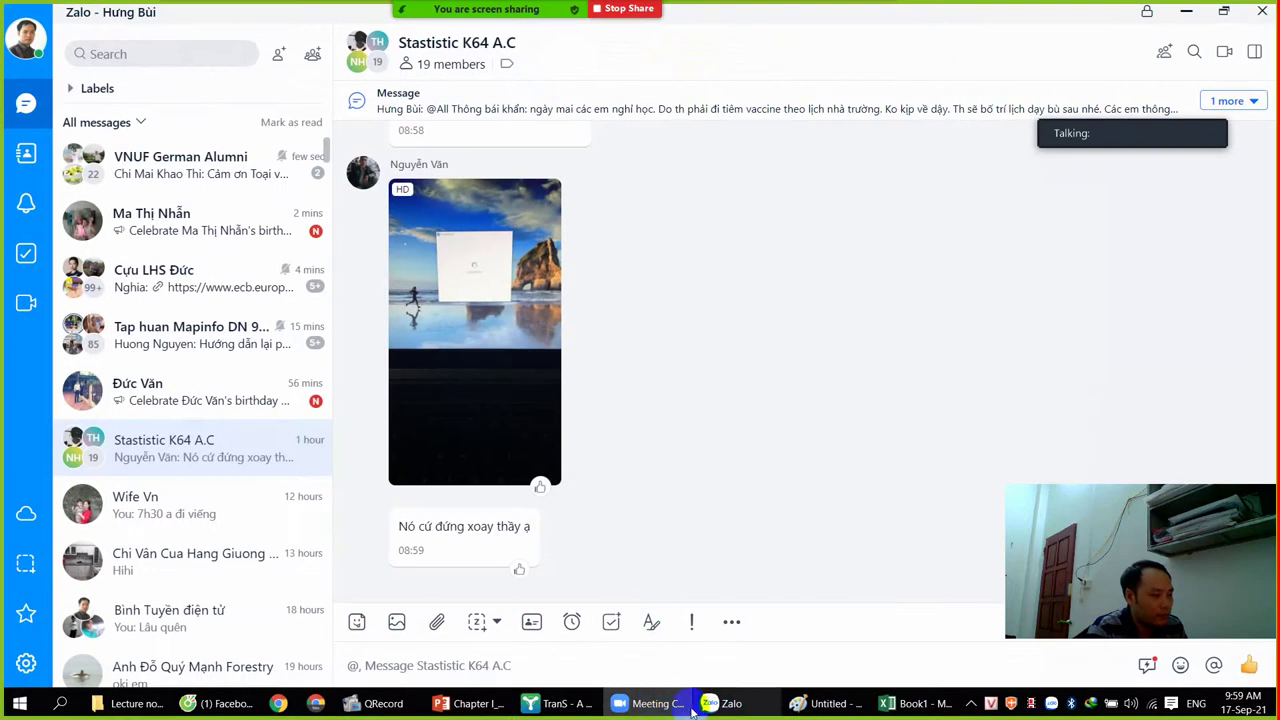
click(663, 702)
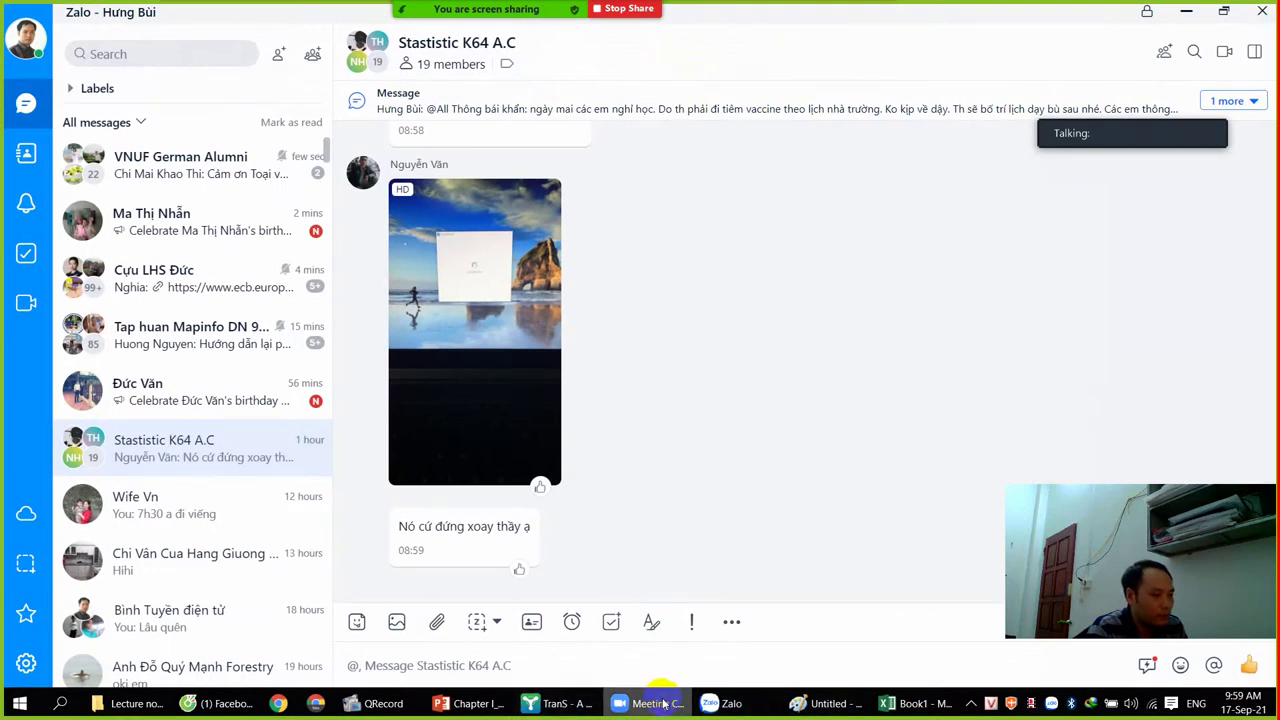
click(626, 9)
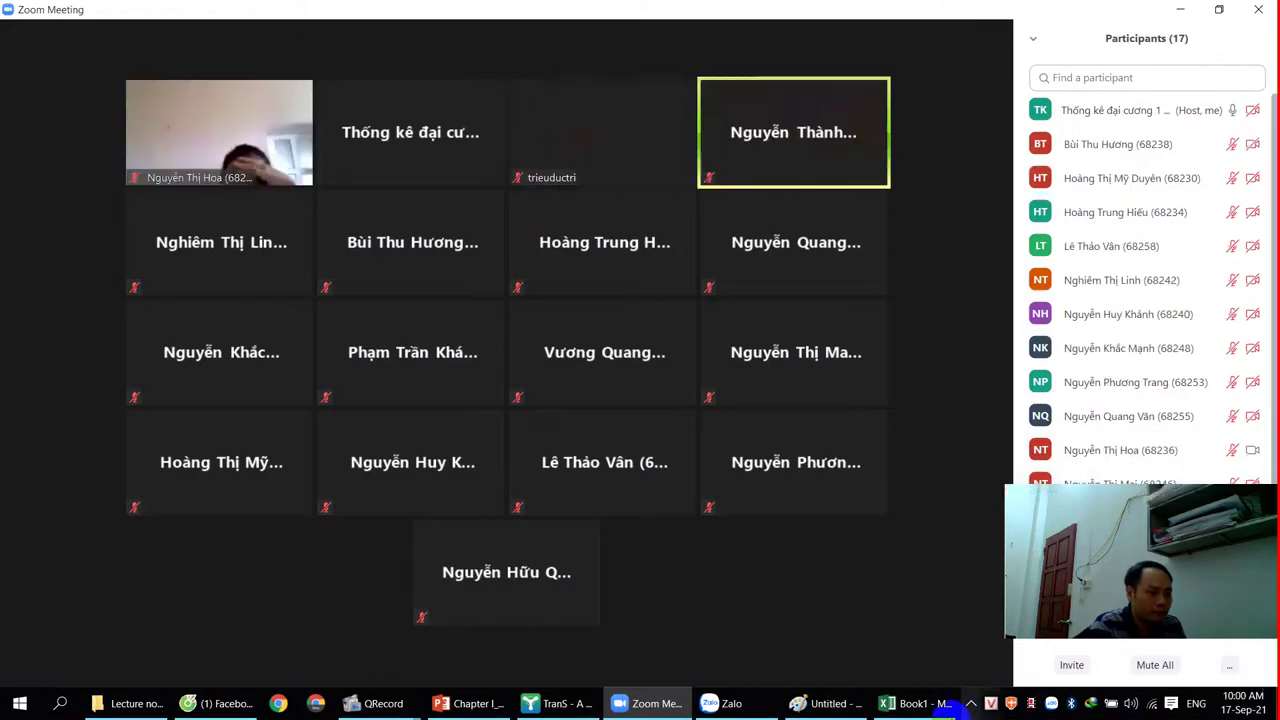
Step: Open the Chapter I Descriptive statistics presentation in PowerPoint and examine the frequency distribution table for continuous variables
click(910, 704)
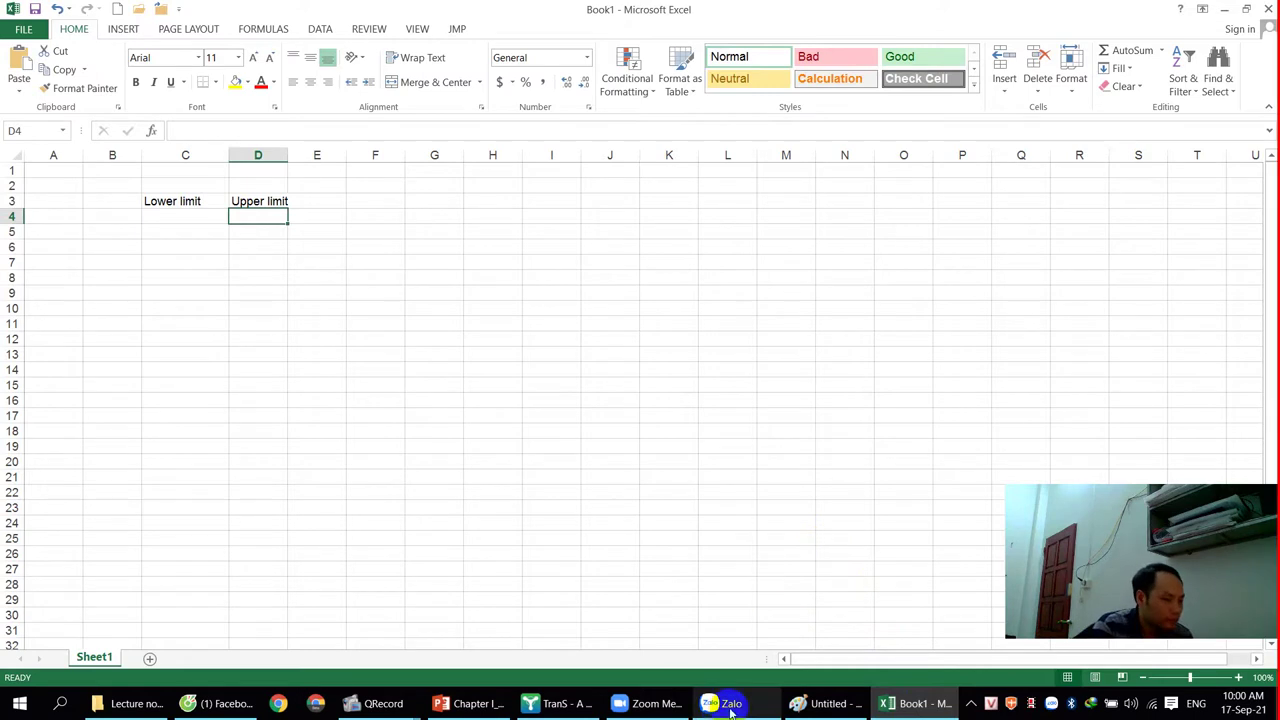
mouse_move(836, 712)
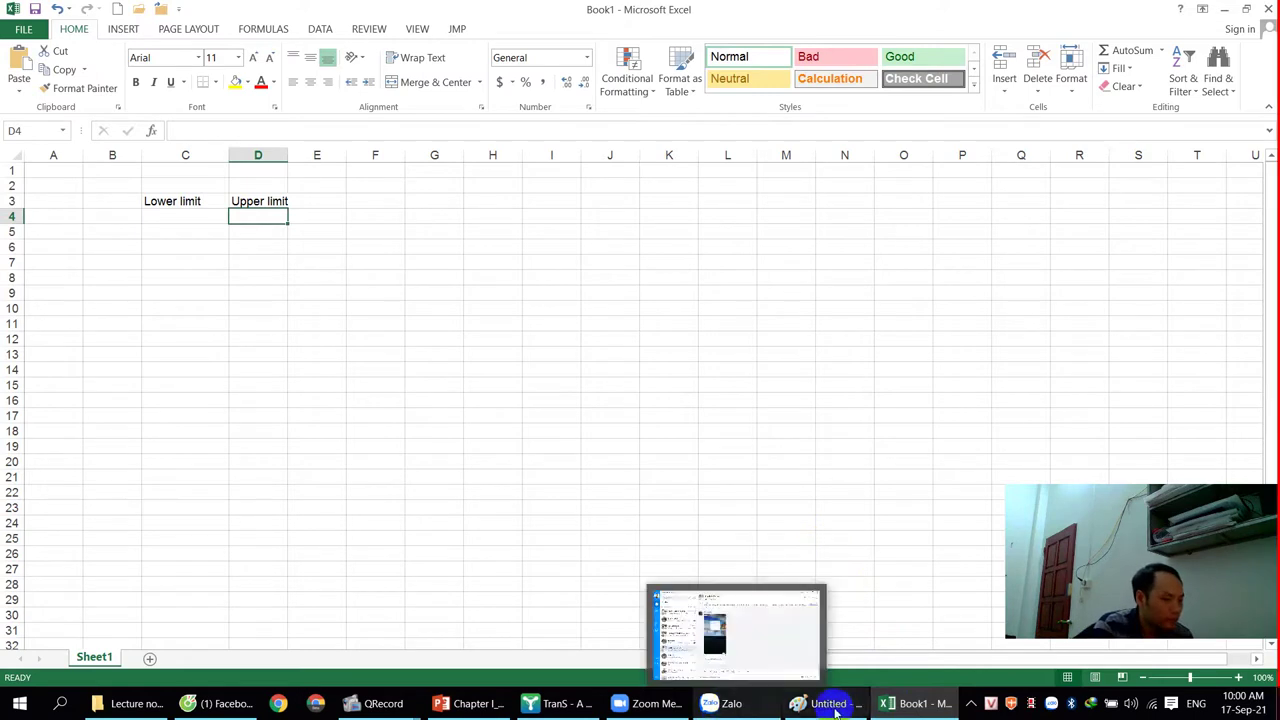
click(212, 216)
click(250, 201)
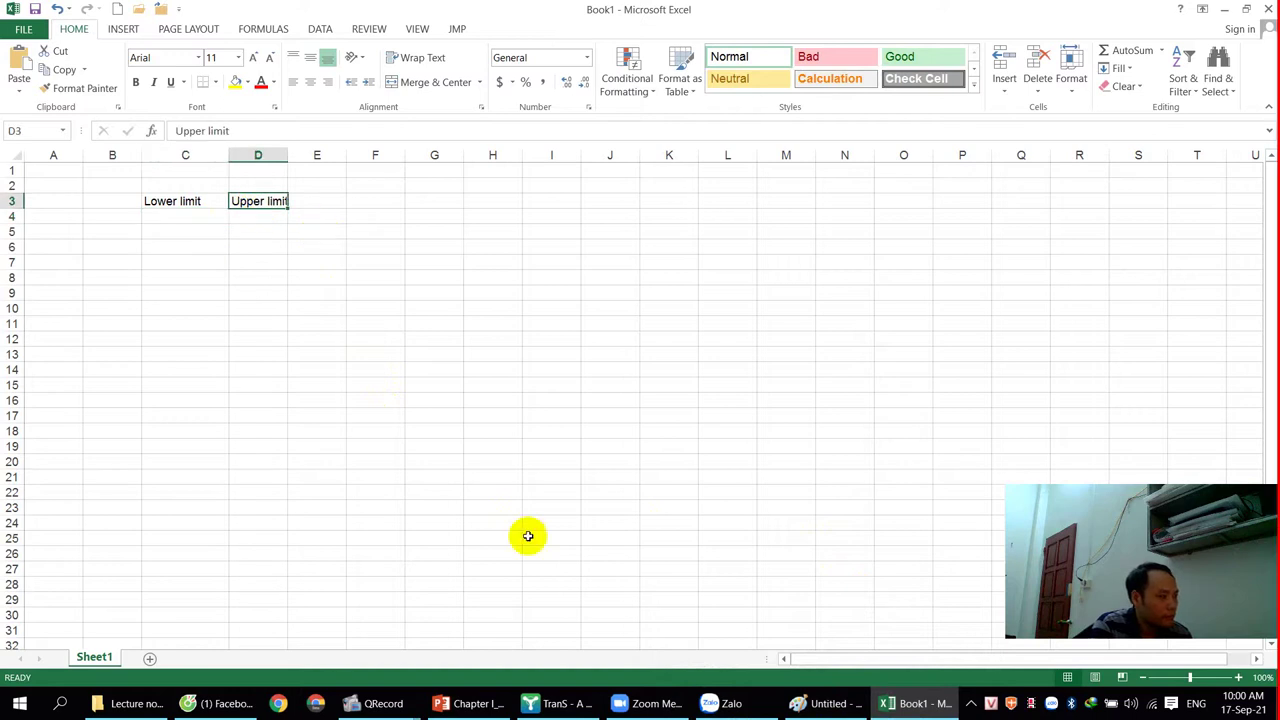
click(462, 708)
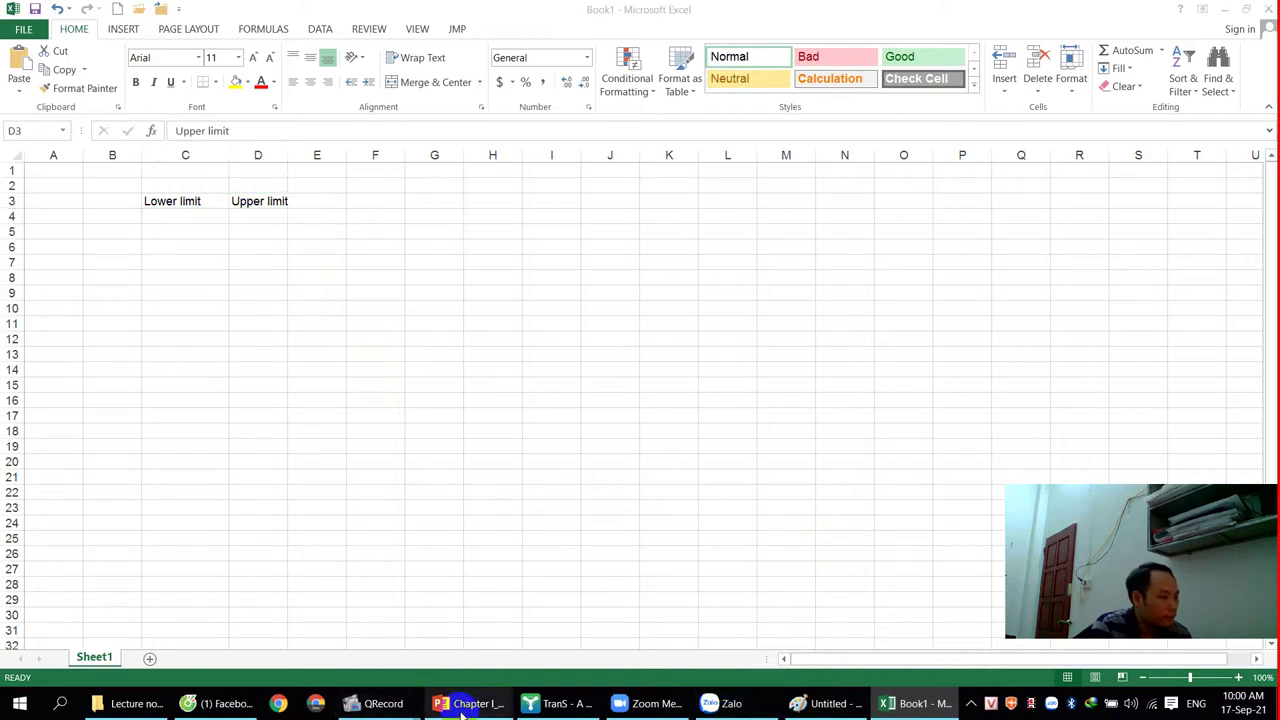
click(618, 356)
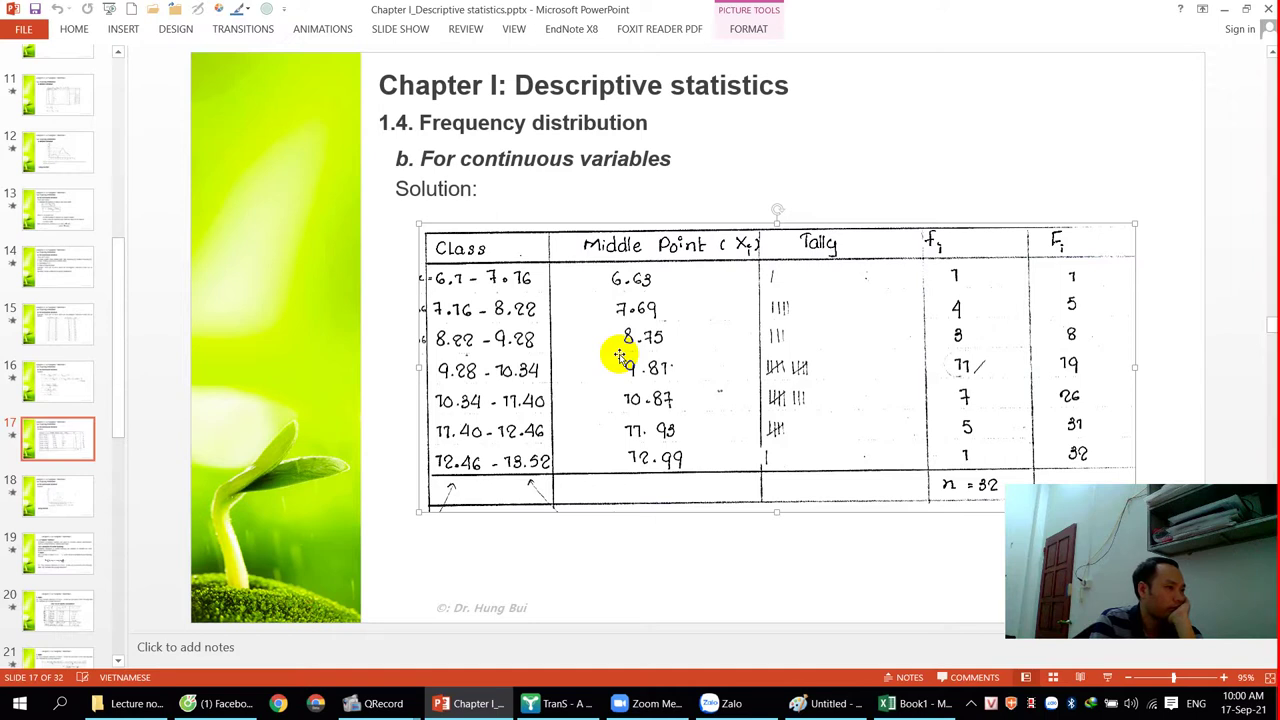
Step: Return to the Excel workbook and enter the heading "Class" in cell C2
click(916, 703)
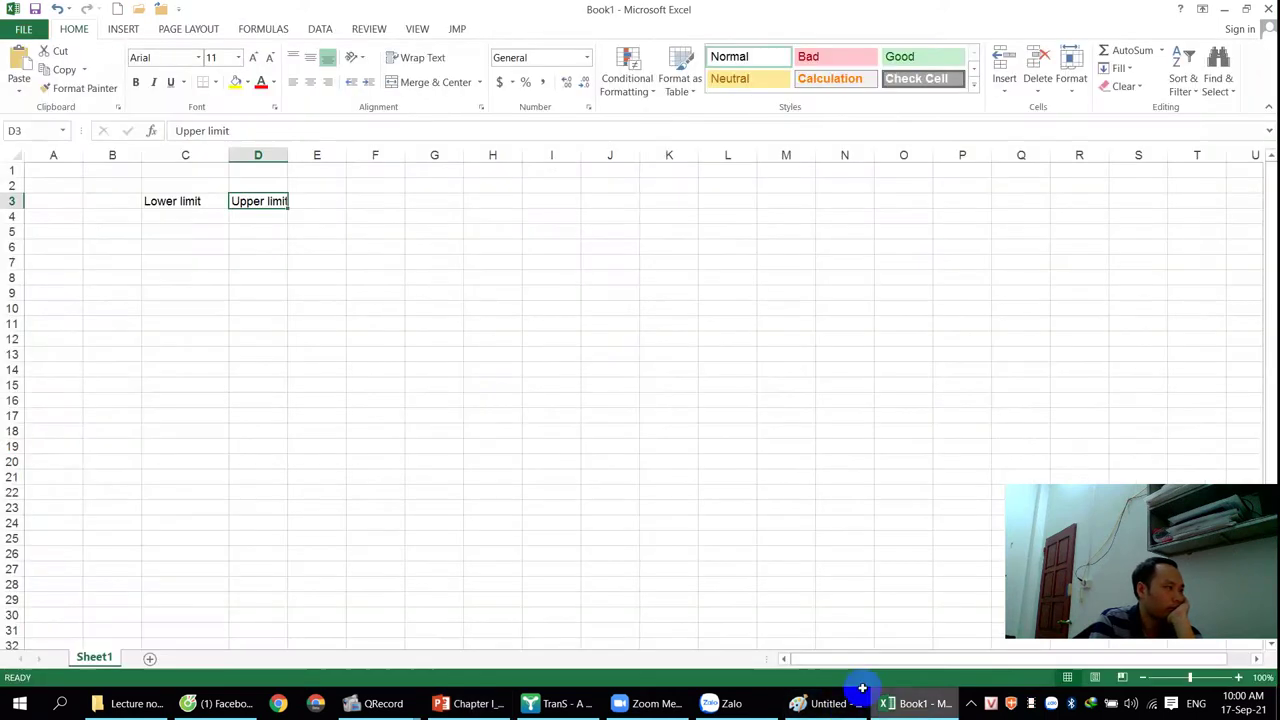
click(184, 196)
click(181, 186)
text(Cl)
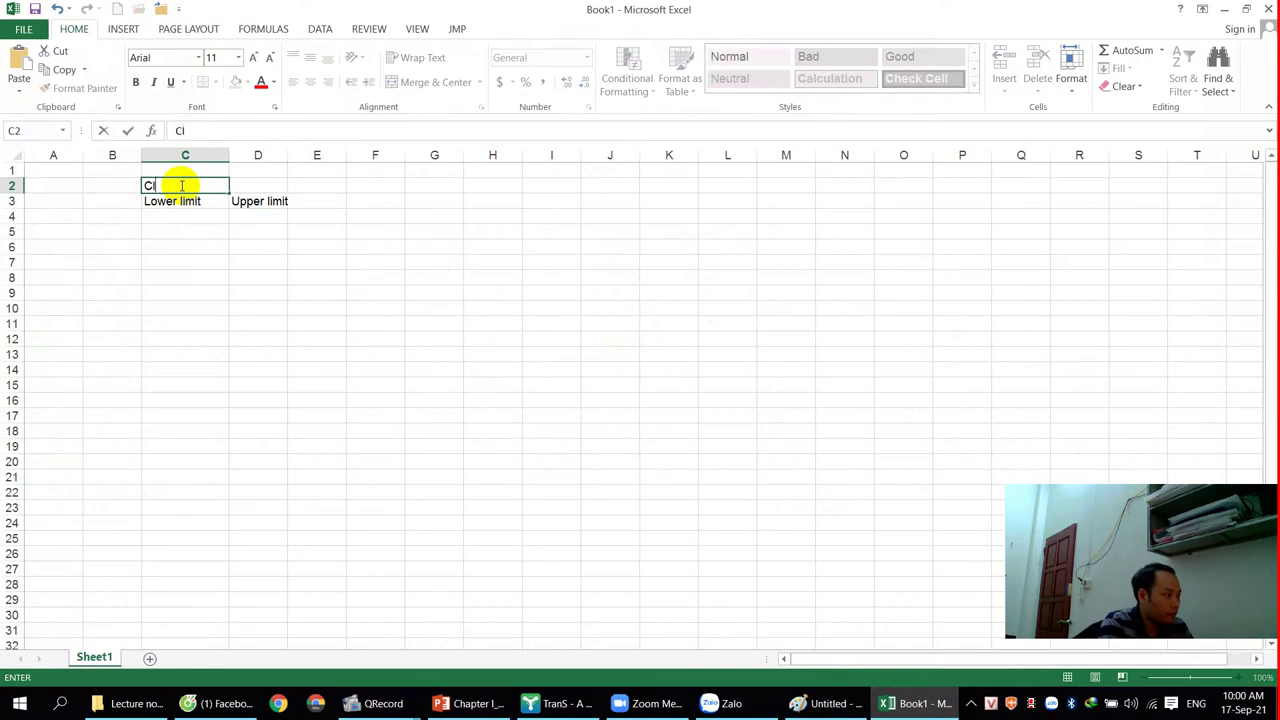
text(ass)
key(Return)
Step: Clear the two limit headings from C3:D3 and enter 6.1 in cell C3 as the first class's lower limit
key(Right)
key(Left)
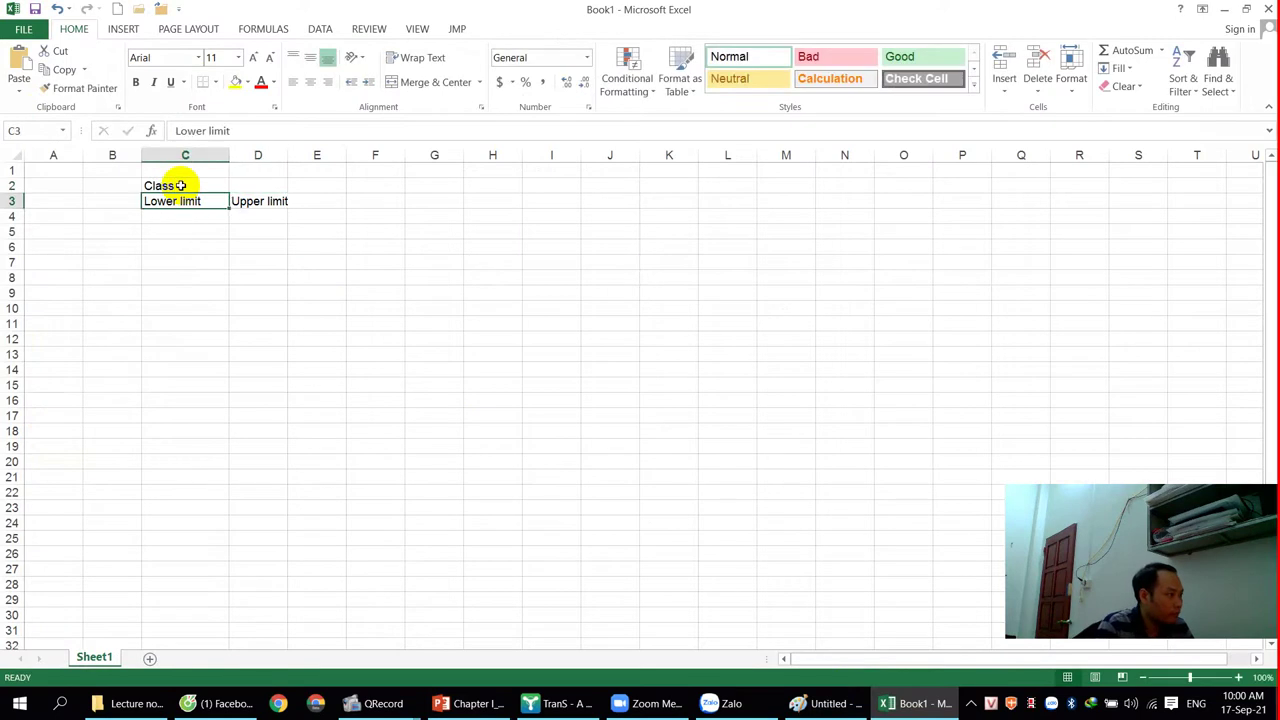
key(Delete)
text(6.1)
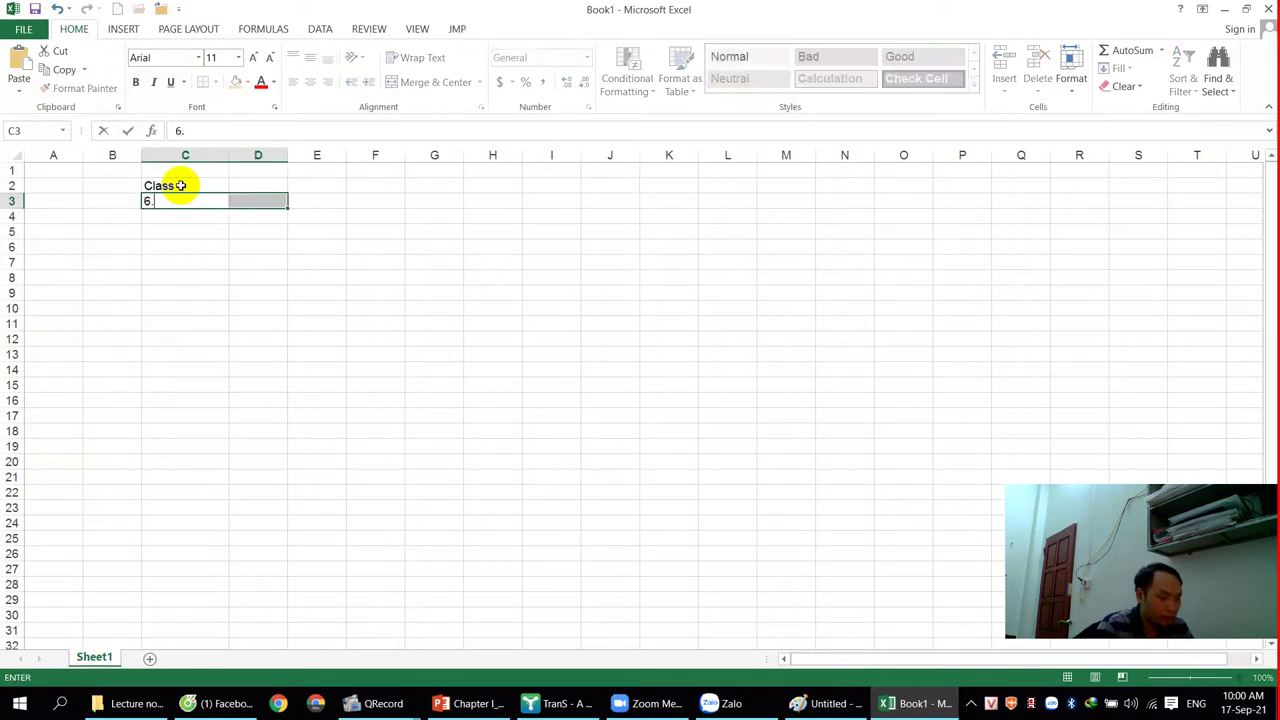
key(Return)
Step: Enter the formula +C3+1.1 in cell D3 to calculate the first class's upper limit
key(Right)
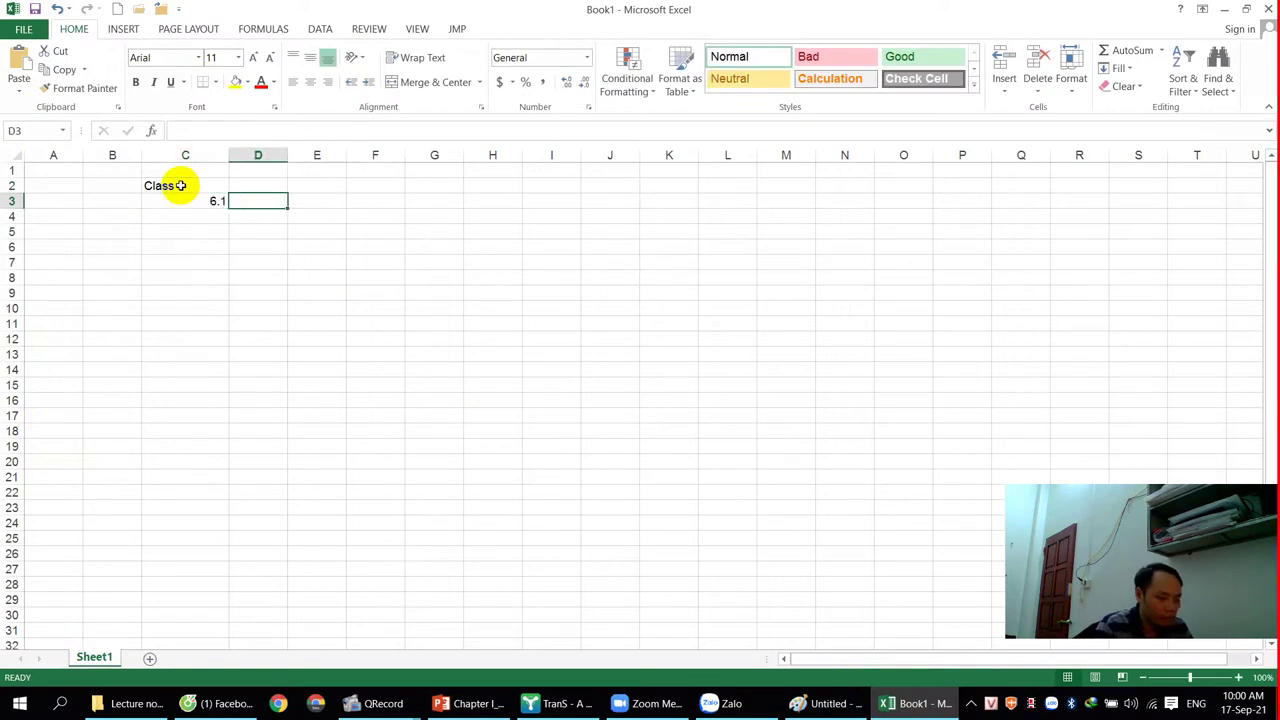
text(+)
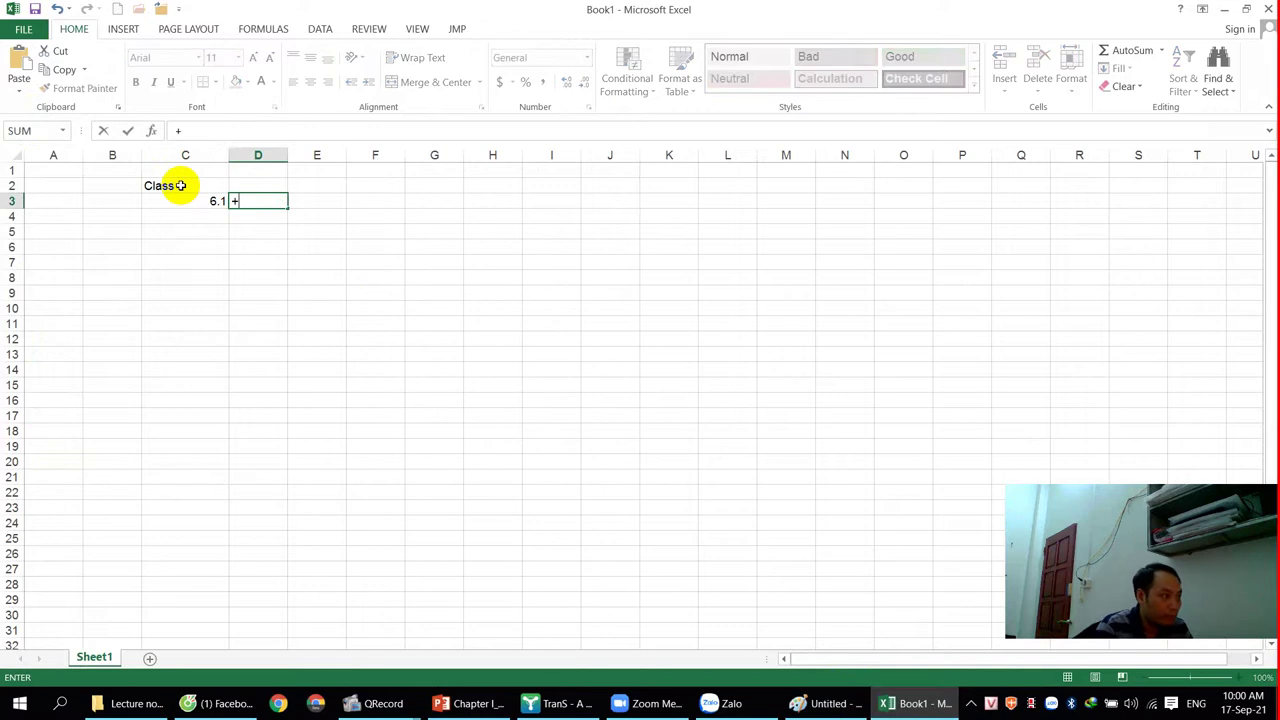
key(Escape)
text(+)
key(Left)
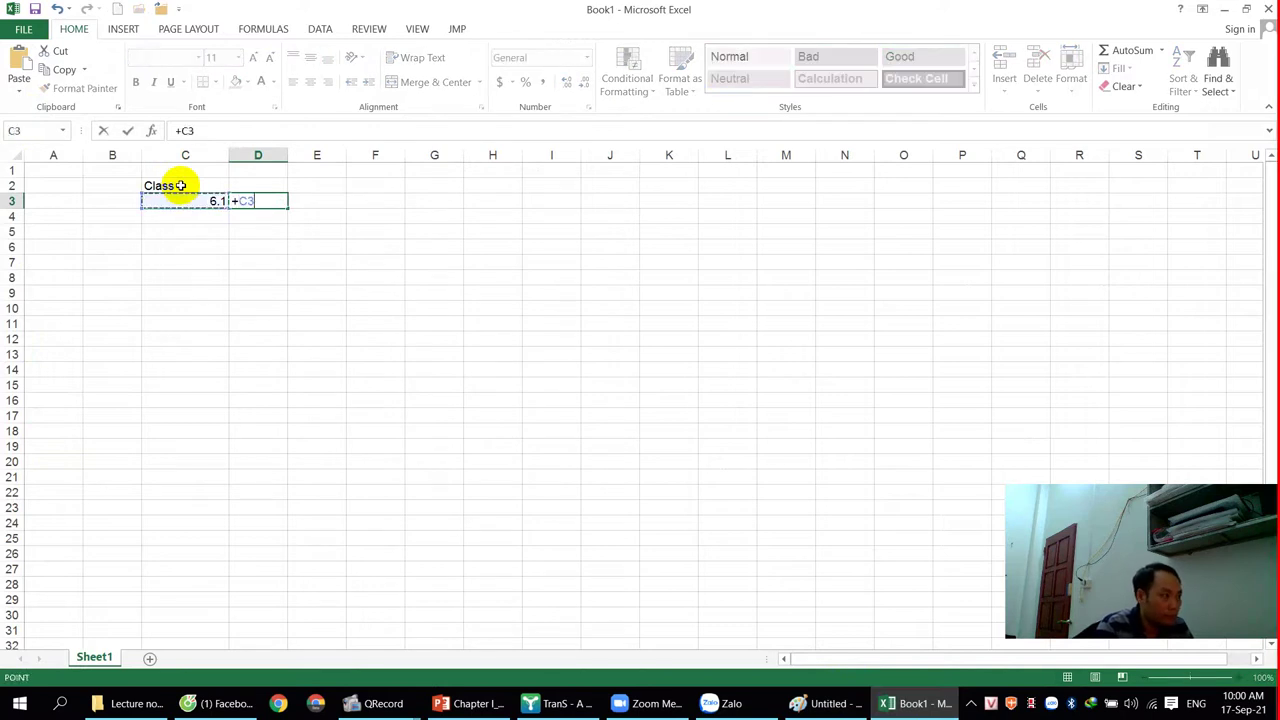
text(+1.1)
key(Return)
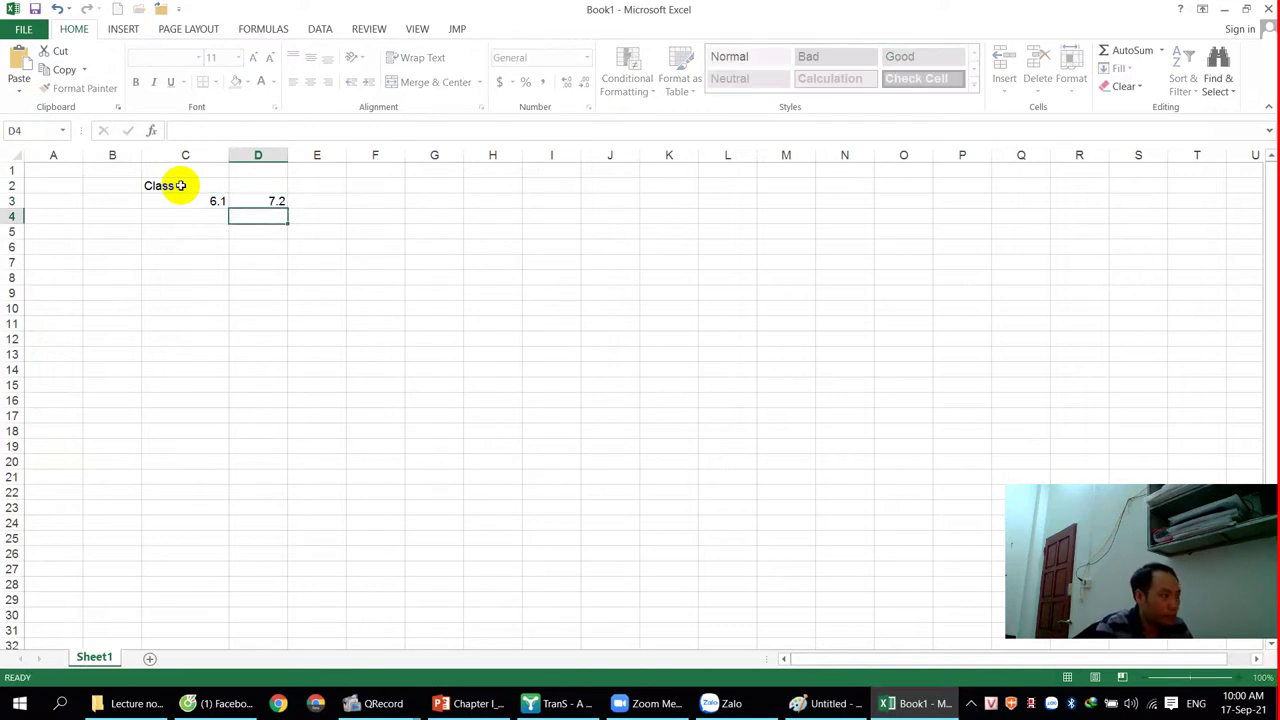
Step: Merge and center the "Class" heading across cells C2:D2
key(Up)
drag(200, 185, 246, 183)
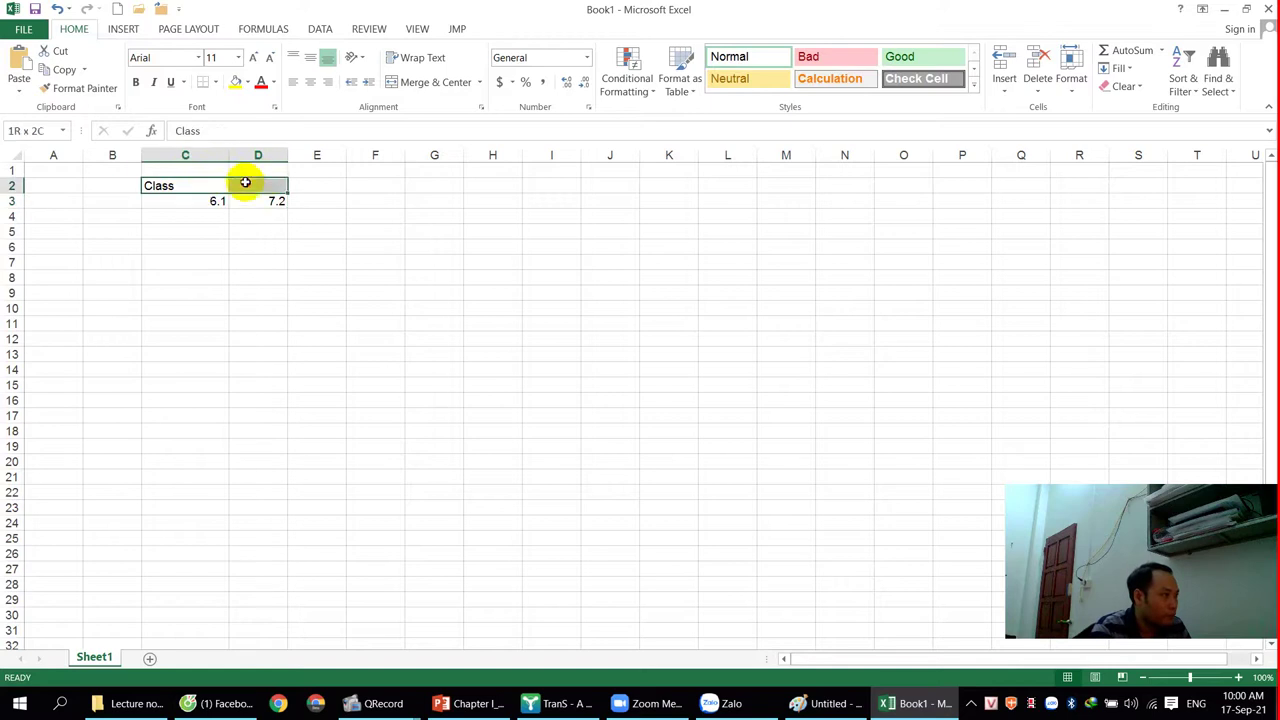
click(435, 81)
Step: Enter the formula +C3+1.1 in cell C4 to calculate the second class's lower limit
click(202, 202)
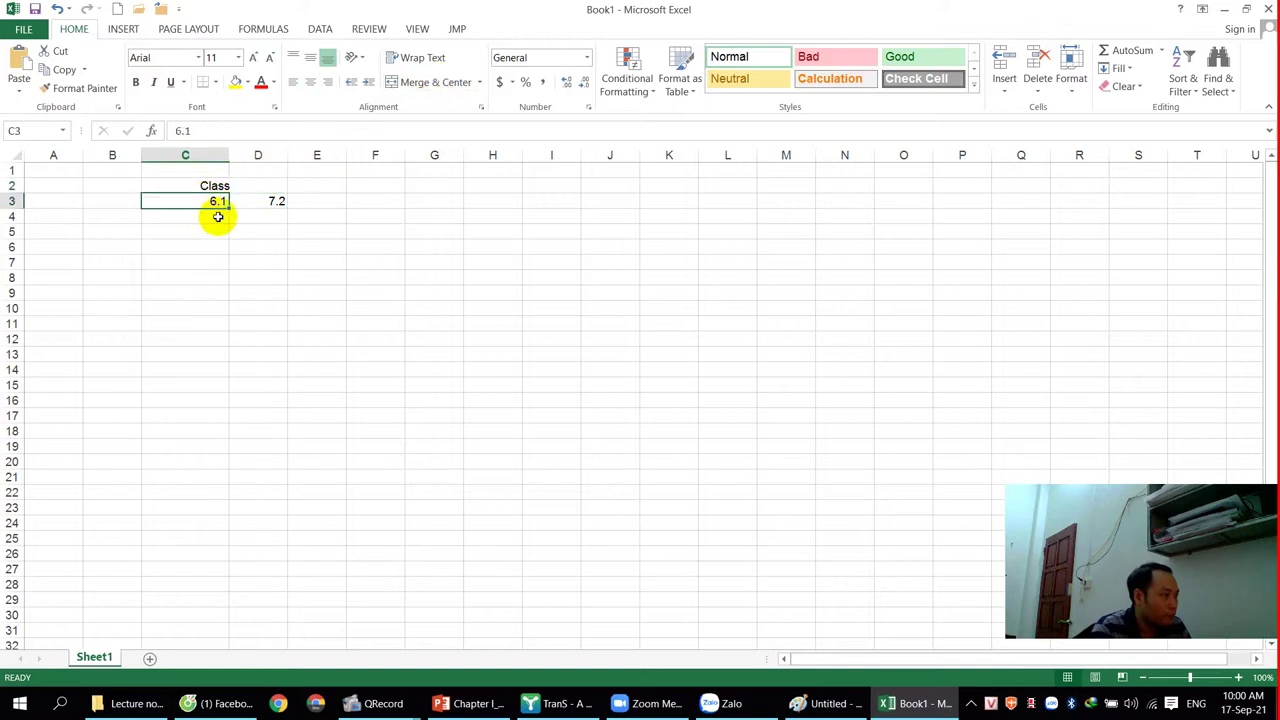
text(+)
key(Up)
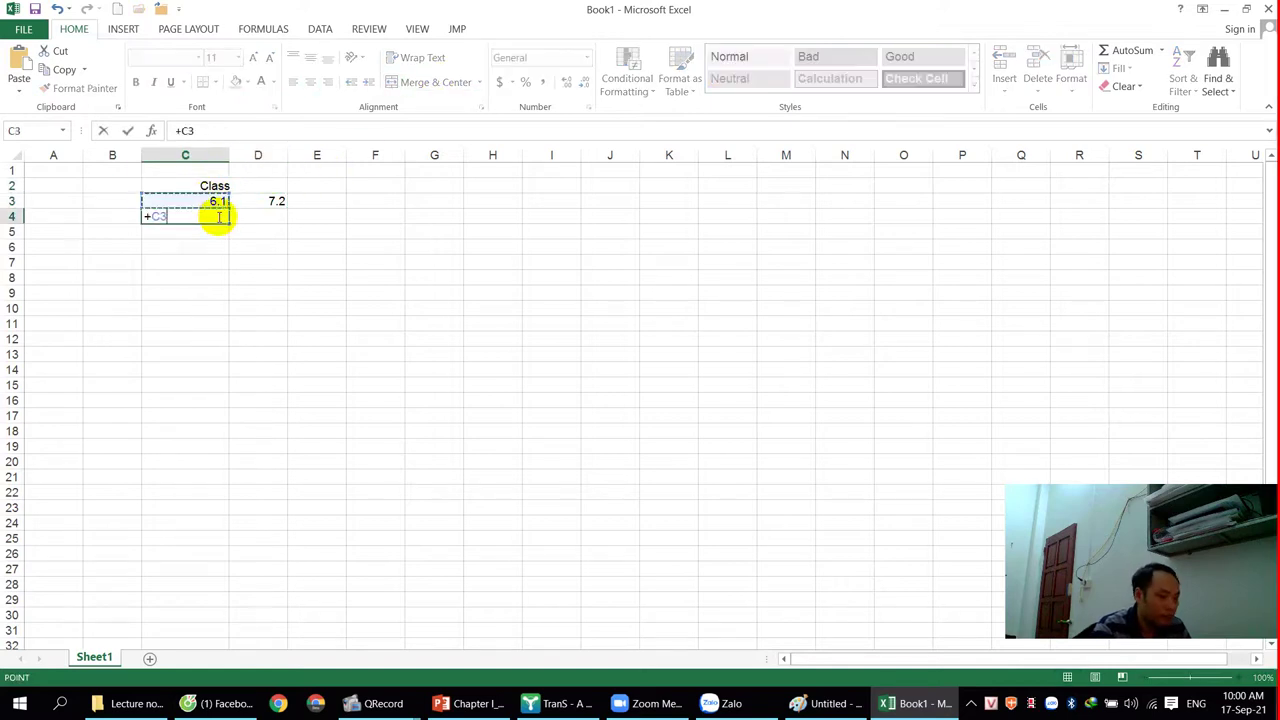
text(+1.1)
key(Return)
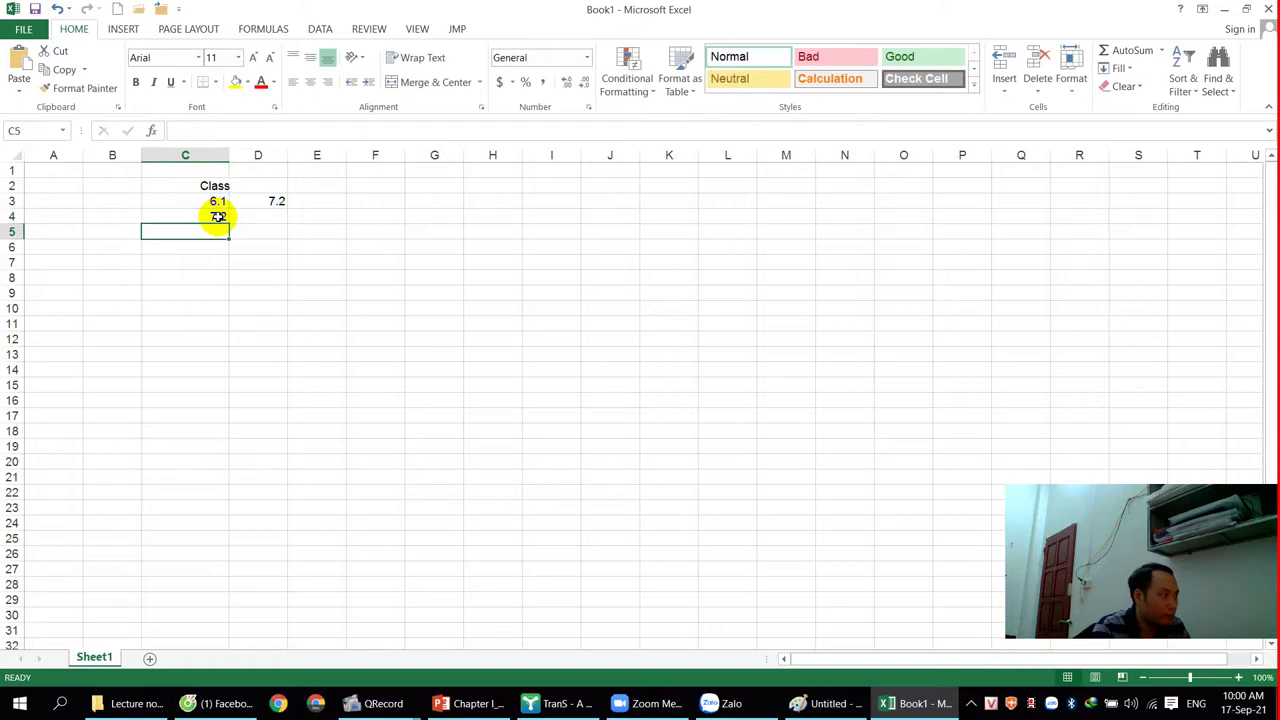
Step: Fill the lower limit formula from C4 down to C9 and the upper limit formula from D3 down to D9
click(226, 216)
drag(218, 201, 223, 291)
click(212, 216)
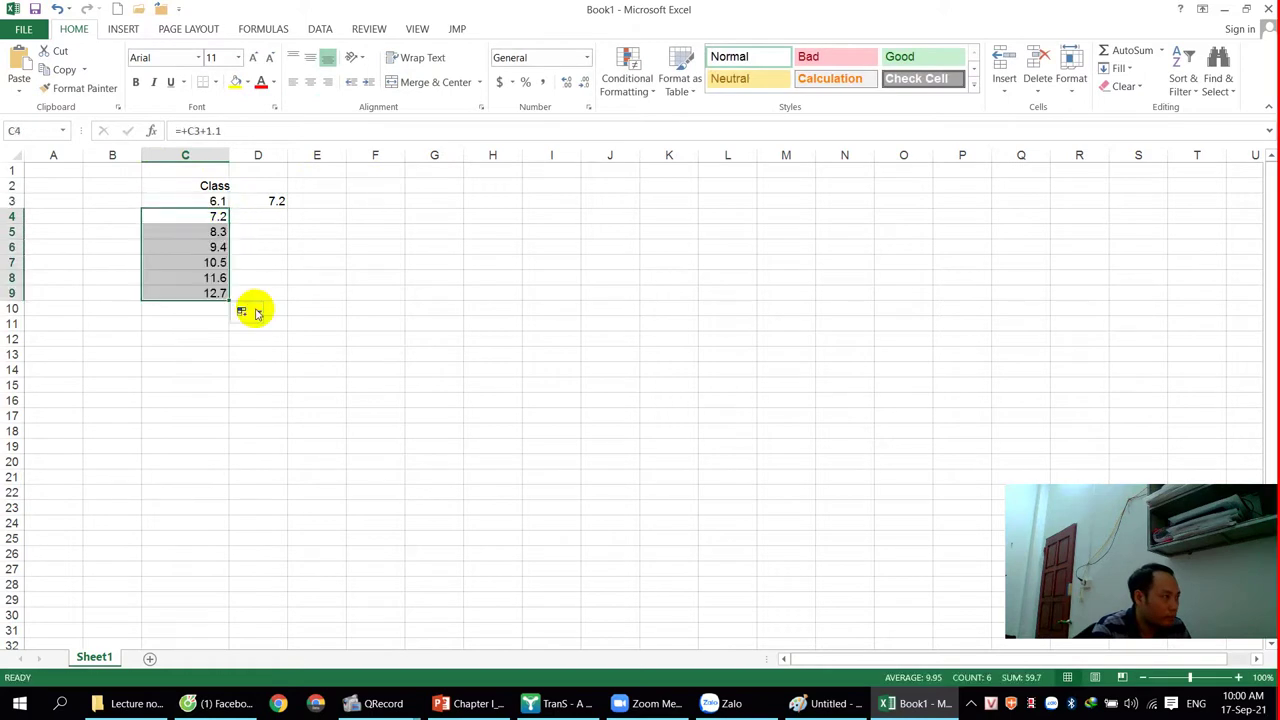
click(284, 203)
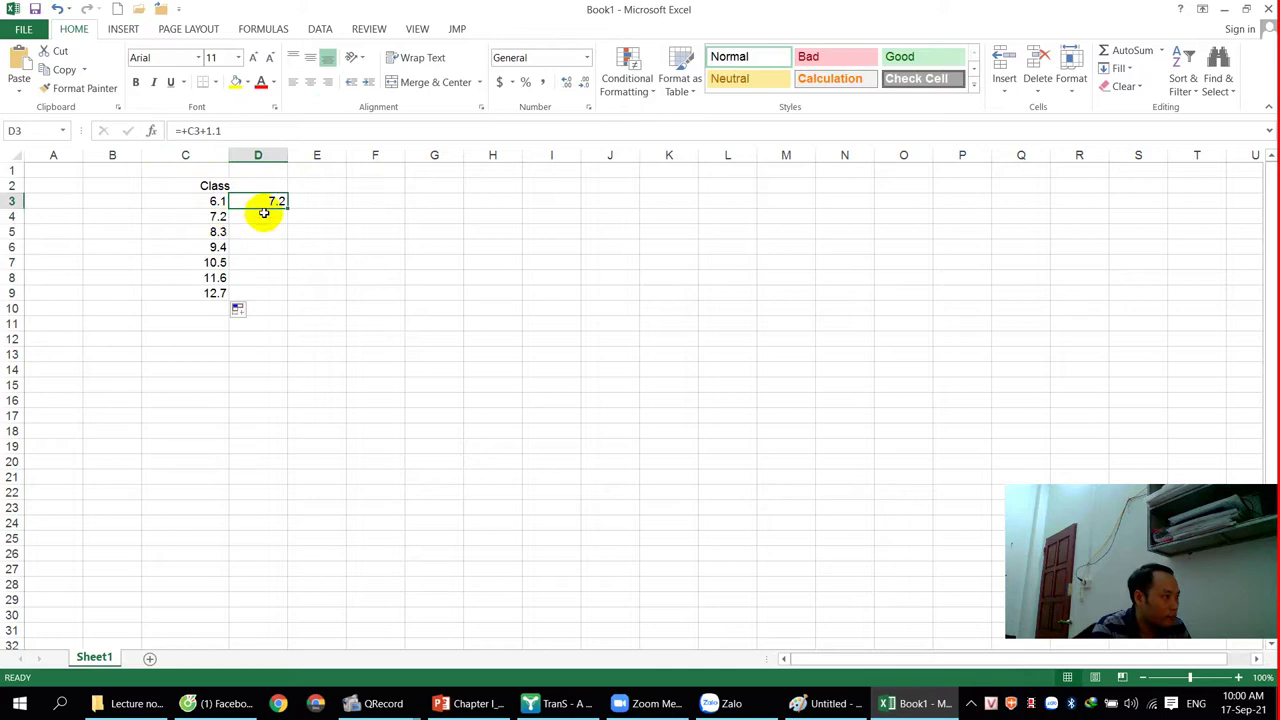
drag(287, 207, 289, 300)
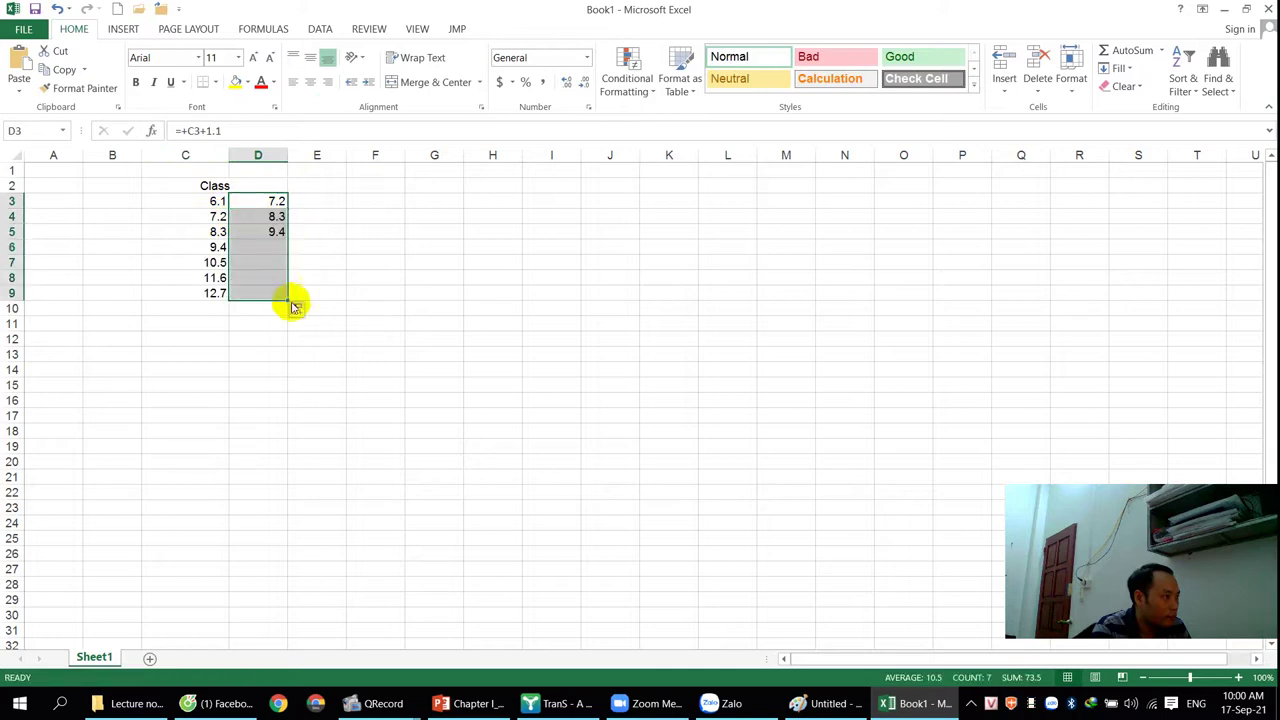
Step: Add the heading "Middle point (Xi)" in cell E2 and widen column E to fit it
click(363, 300)
click(296, 185)
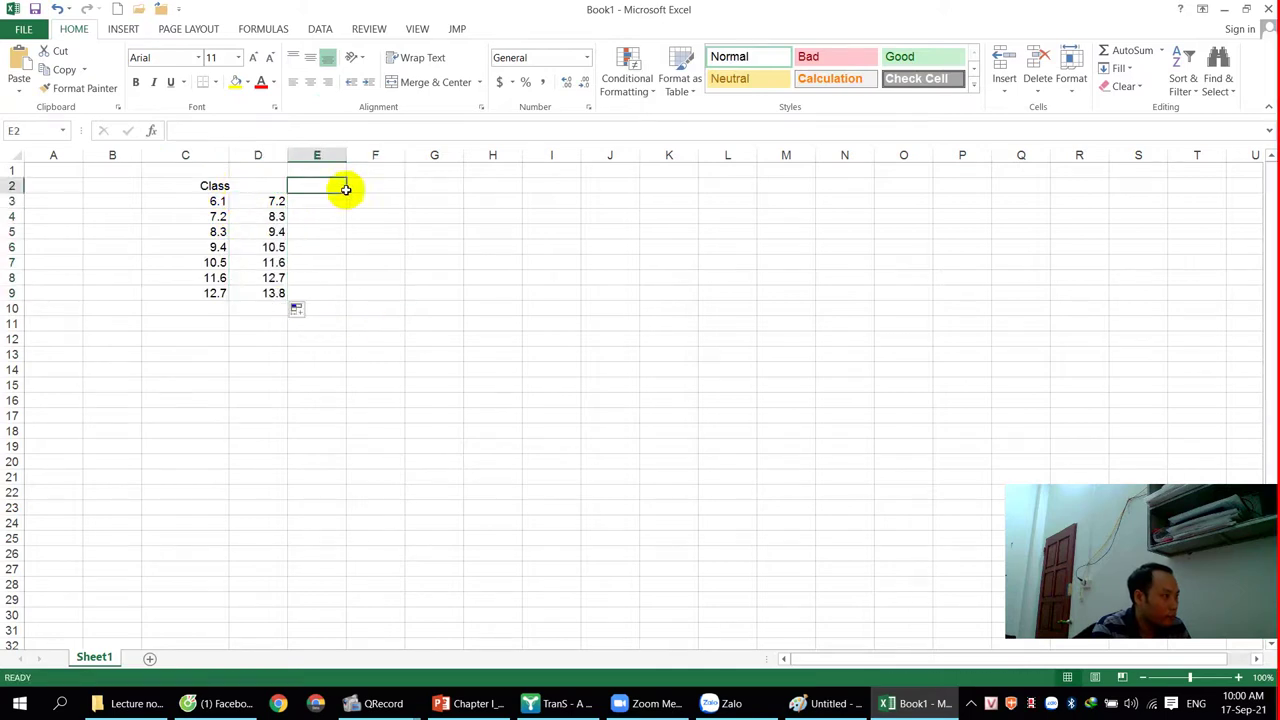
key(alt+Tab)
key(alt+Tab)
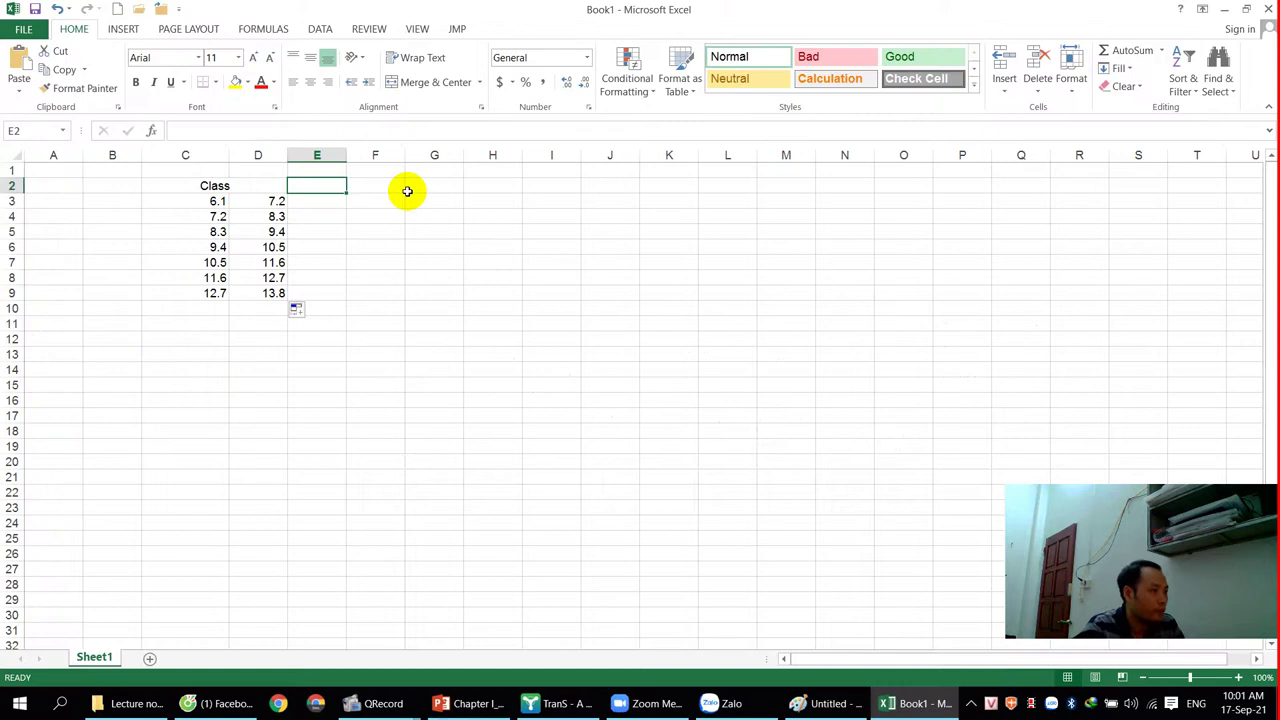
text(Mid)
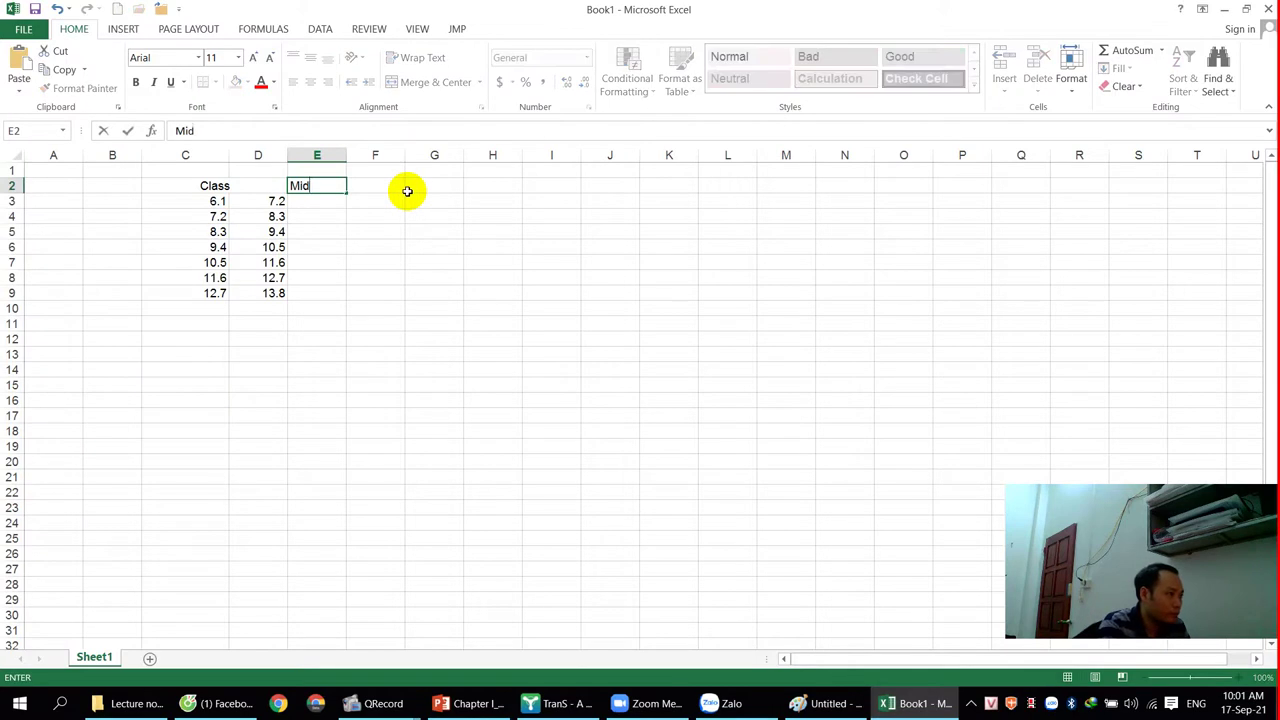
text(dle point )
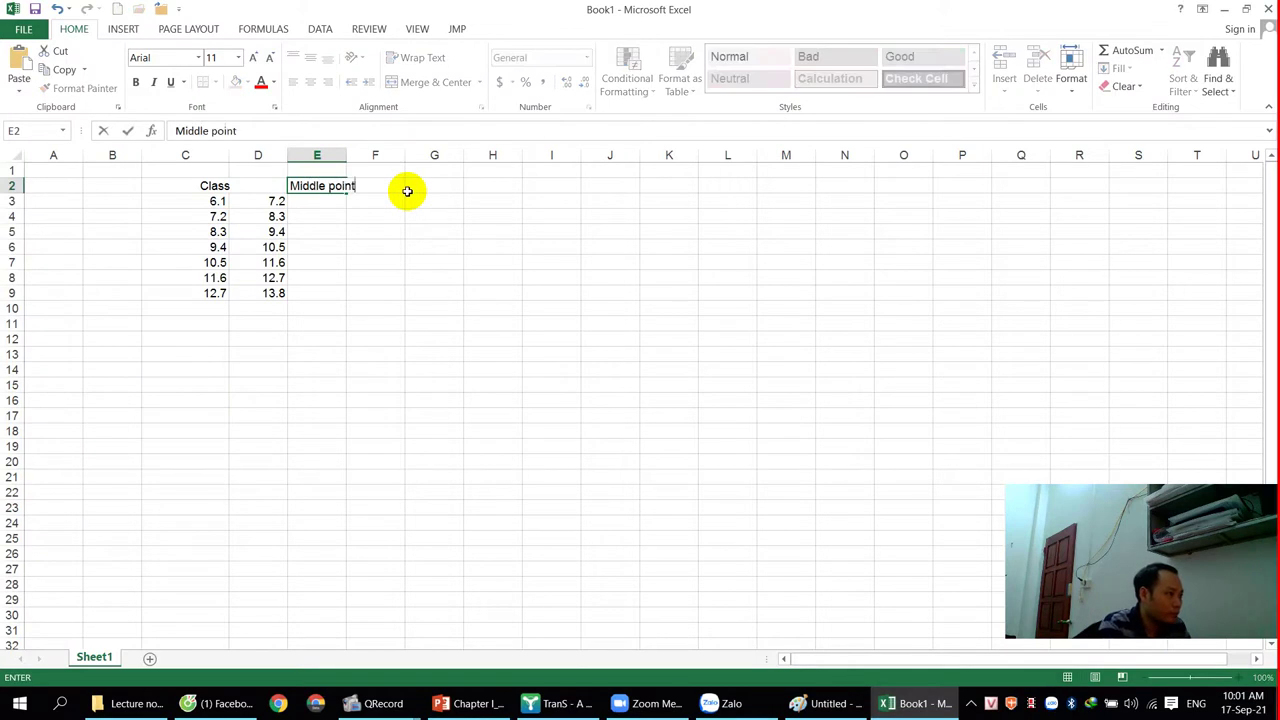
text((Xi))
key(Return)
drag(339, 155, 396, 165)
Step: Check the column headings on the PowerPoint solution slide and enter the heading "Tally" in cell F2 of the workbook
click(446, 186)
key(alt+Tab)
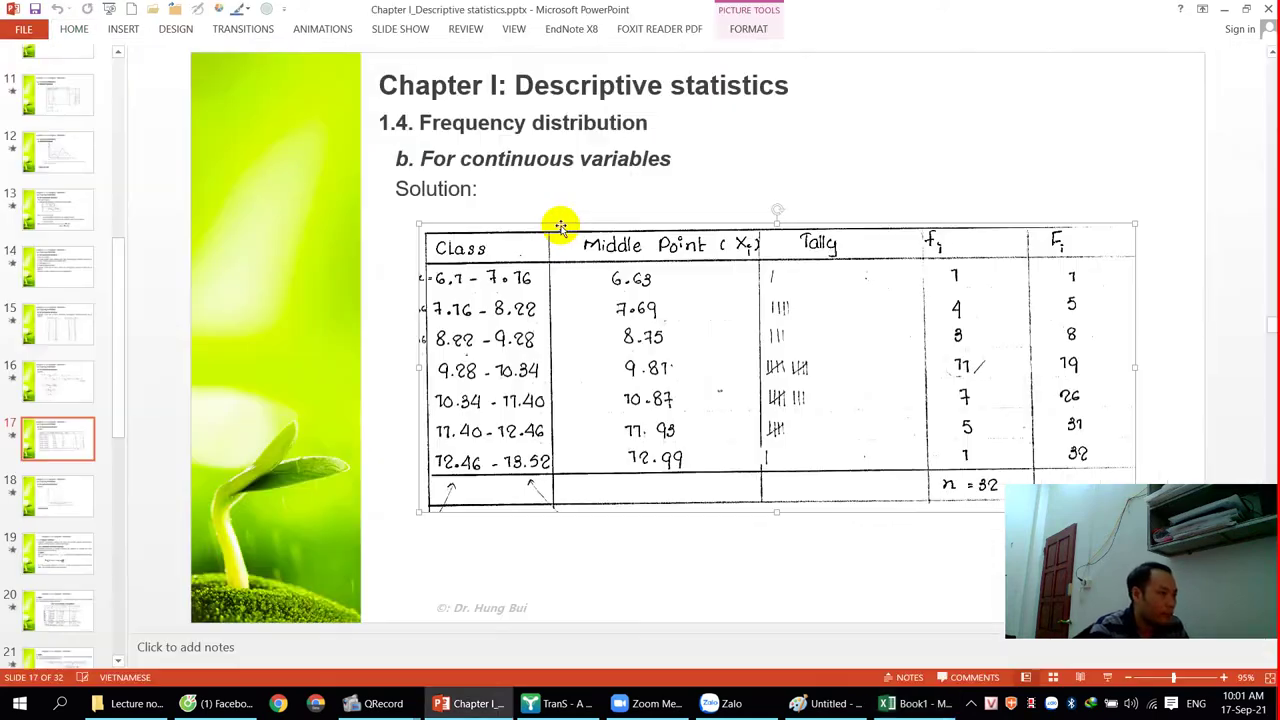
key(alt+Tab)
text(Tal)
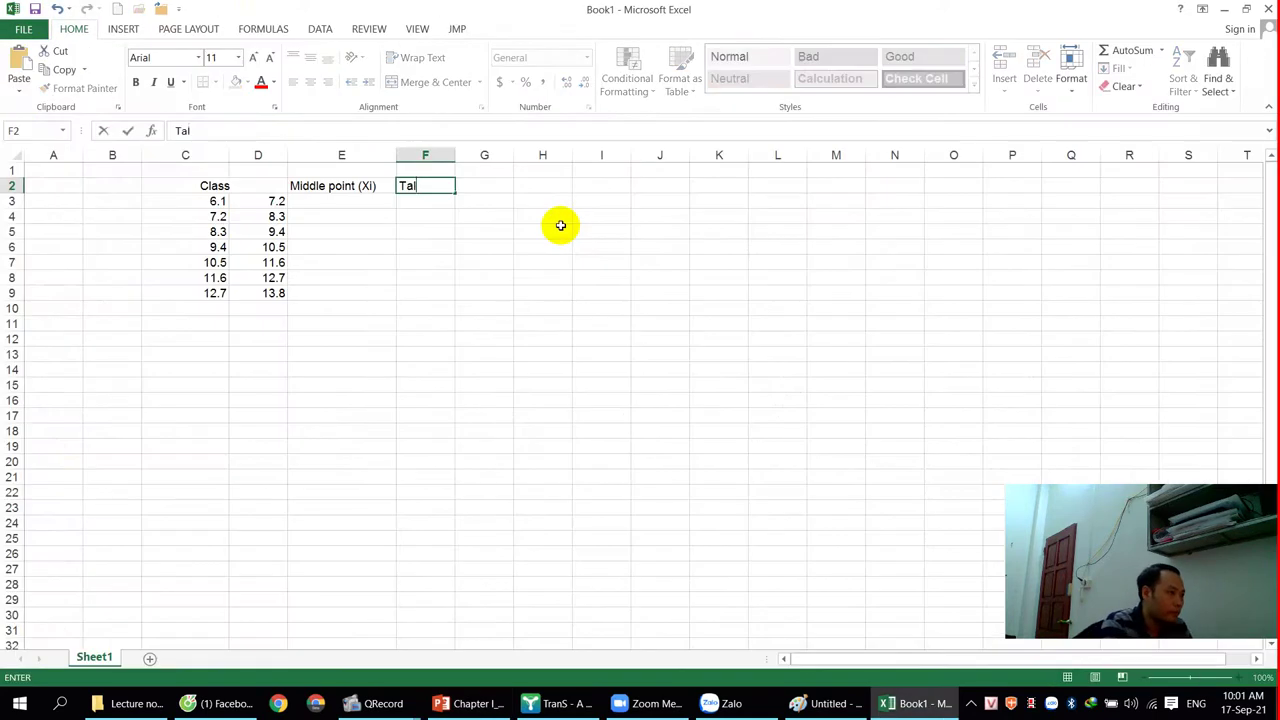
key(Tab)
Step: Following the slide's table, enter the headings "fi" in cell G2 and "Fi" in cell H2
key(alt+Tab)
key(alt+Tab)
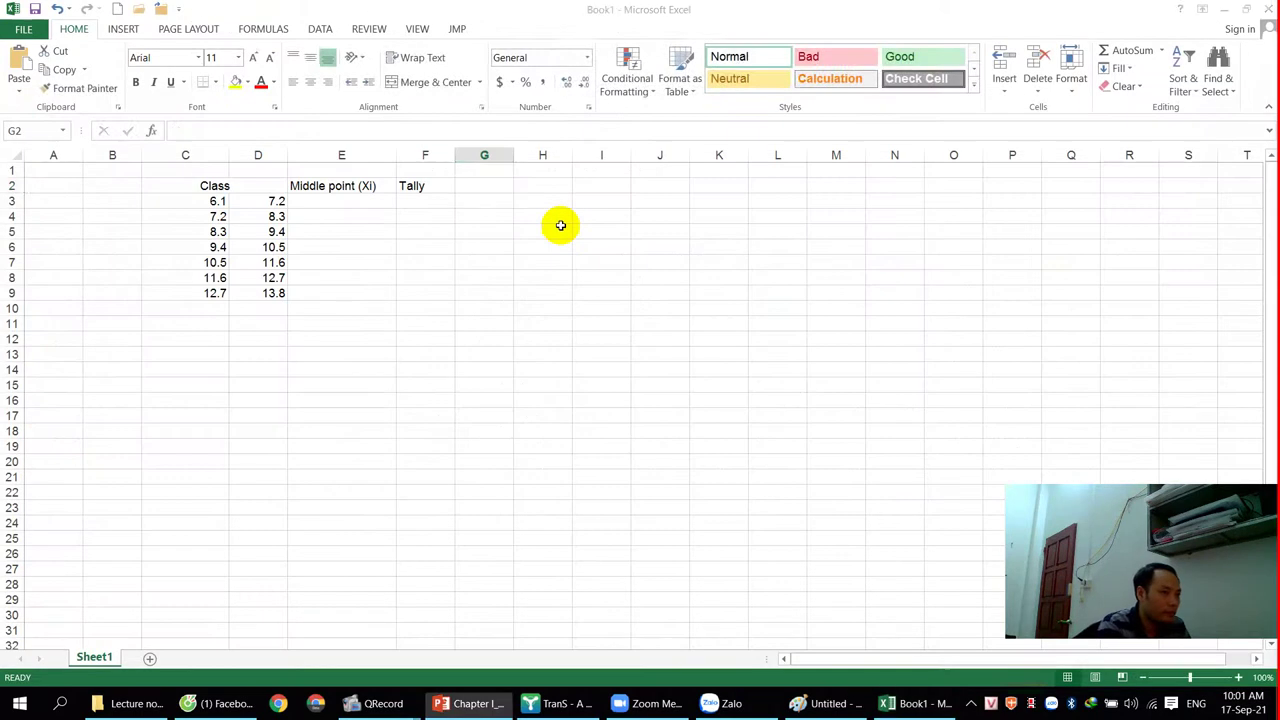
text(F)
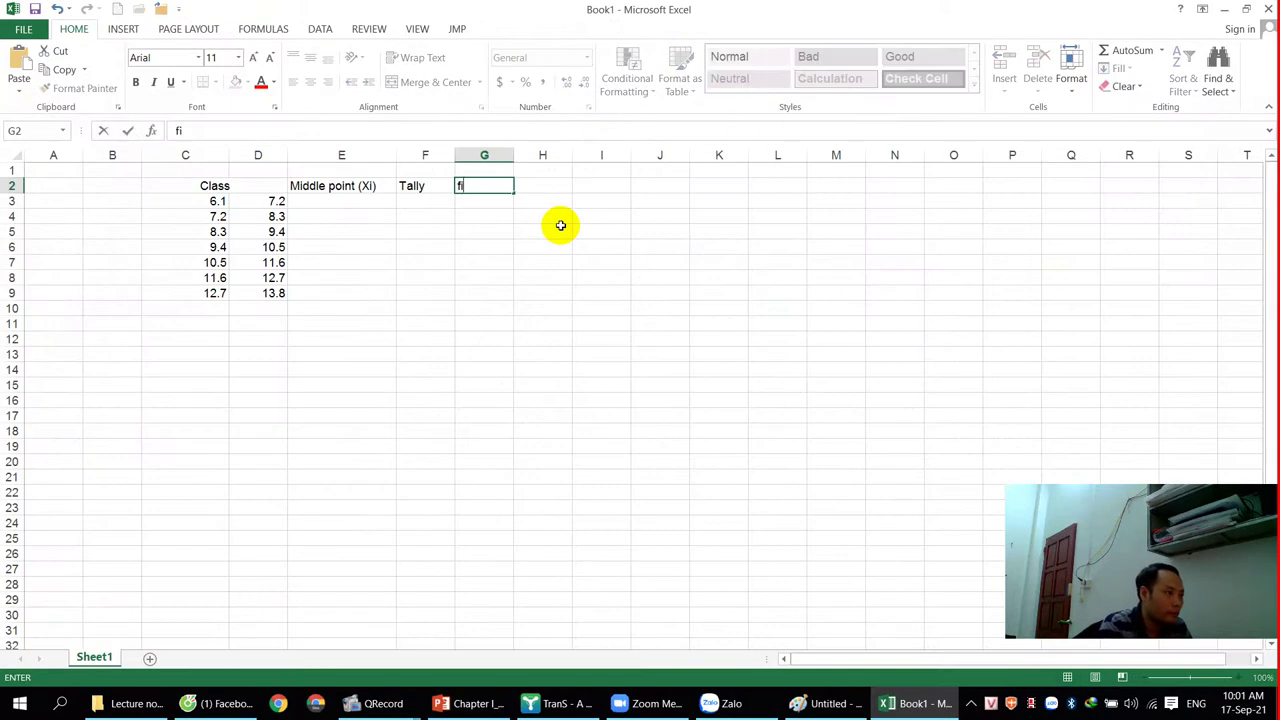
key(Tab)
key(alt+Tab)
key(alt+Tab)
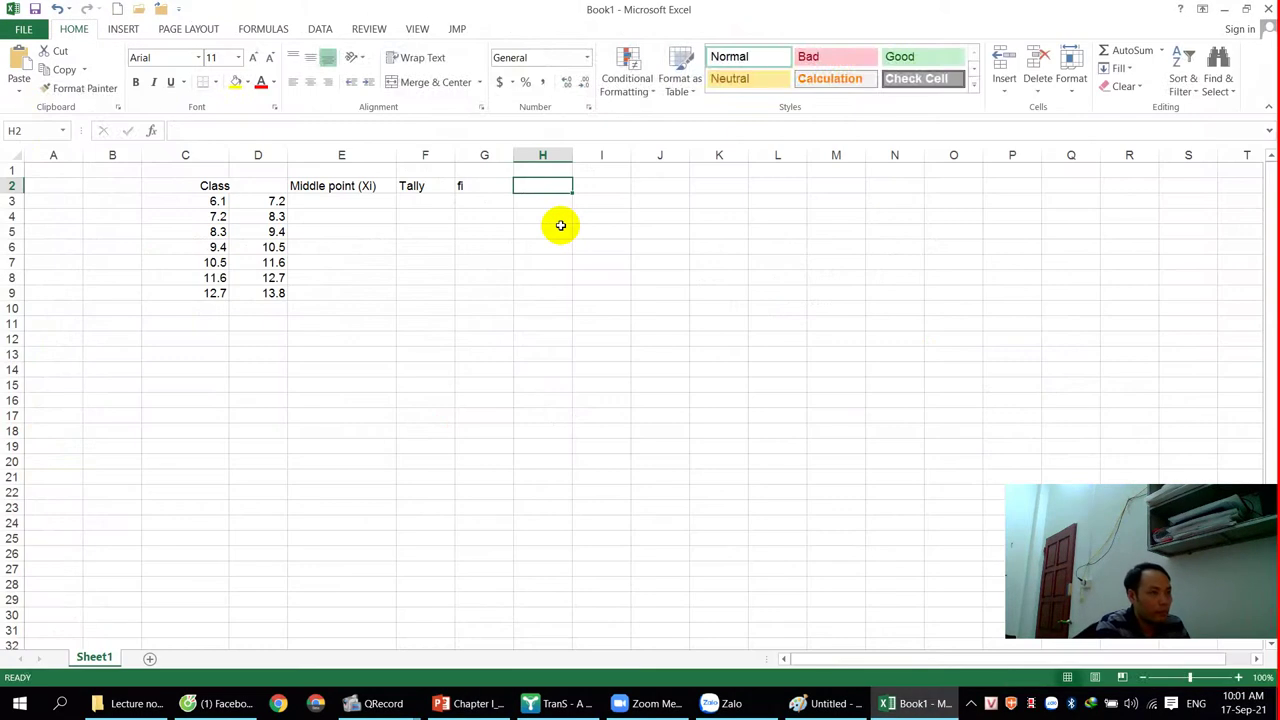
text(Fi)
key(Return)
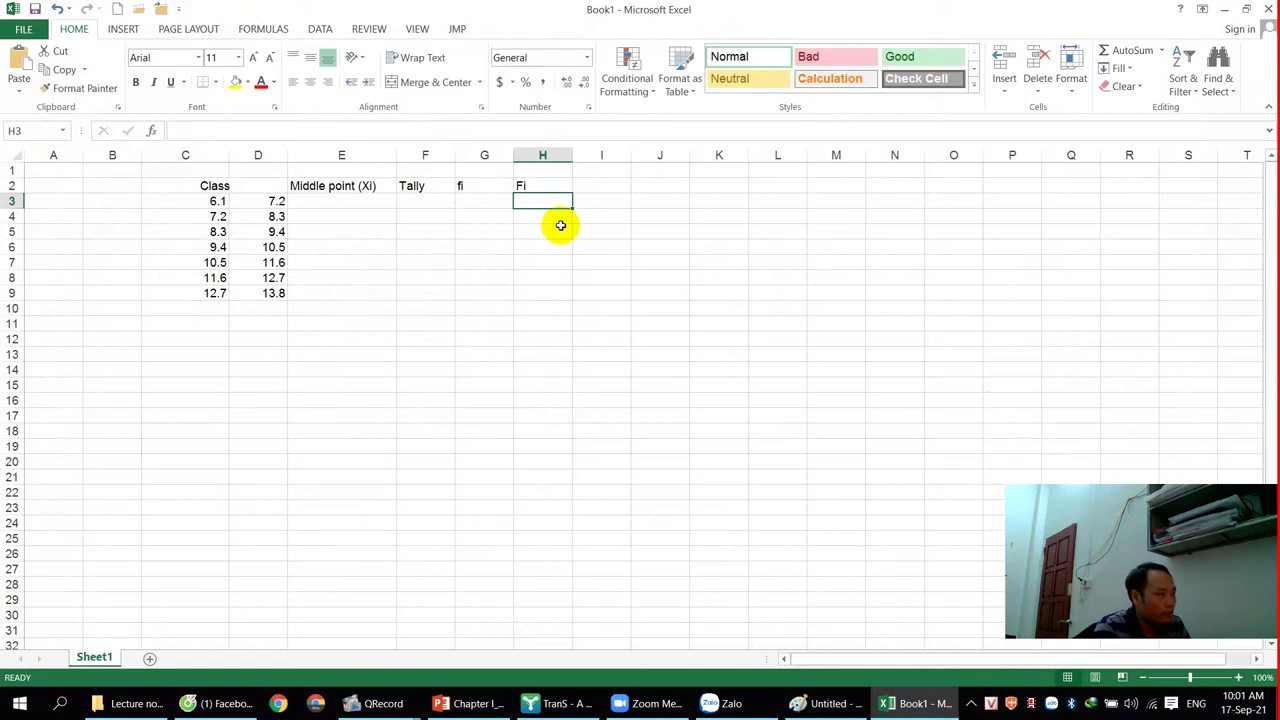
Step: Increase the height of all rows in the sheet to about double and widen the Tally column F
click(5, 170)
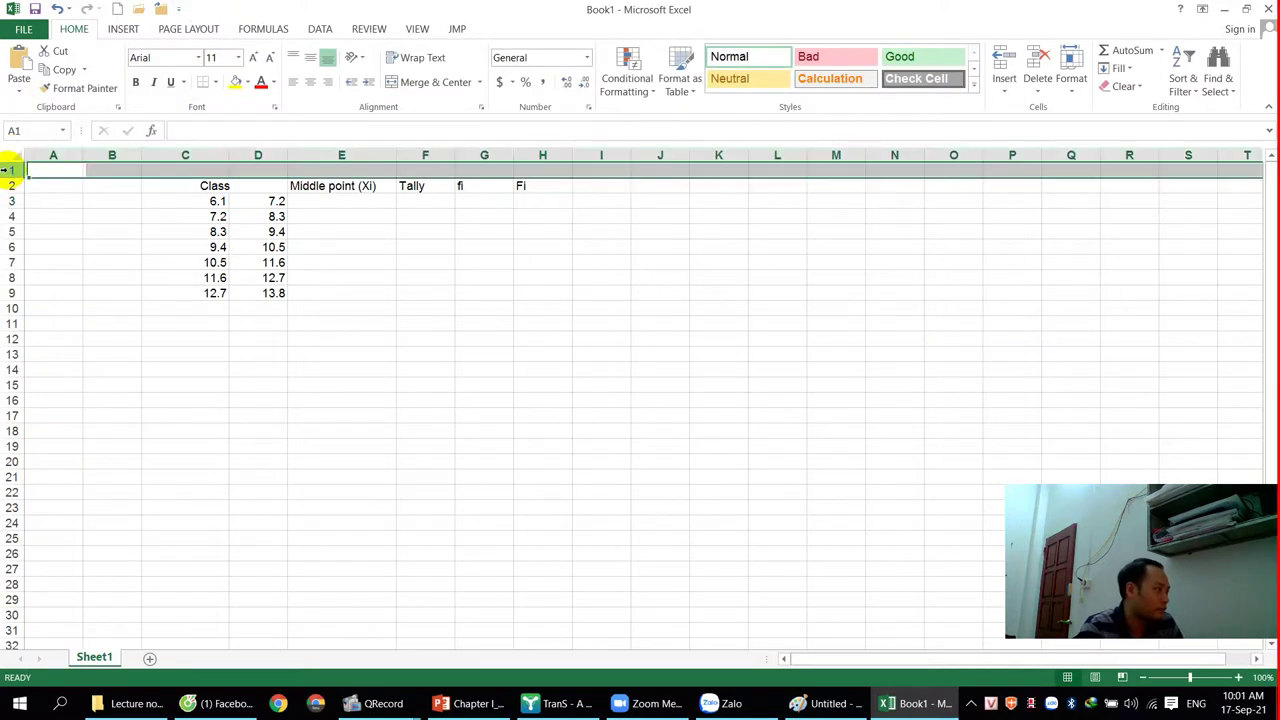
click(9, 155)
drag(6, 177, 11, 192)
click(476, 277)
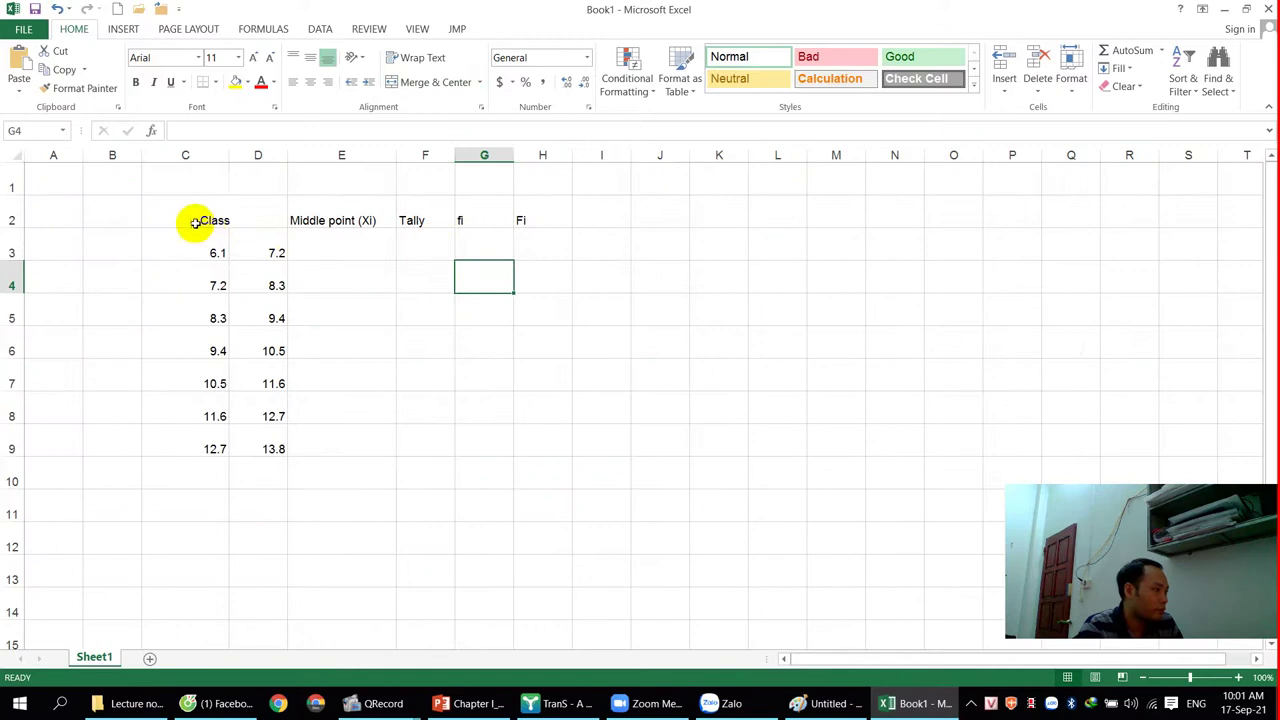
drag(194, 220, 250, 448)
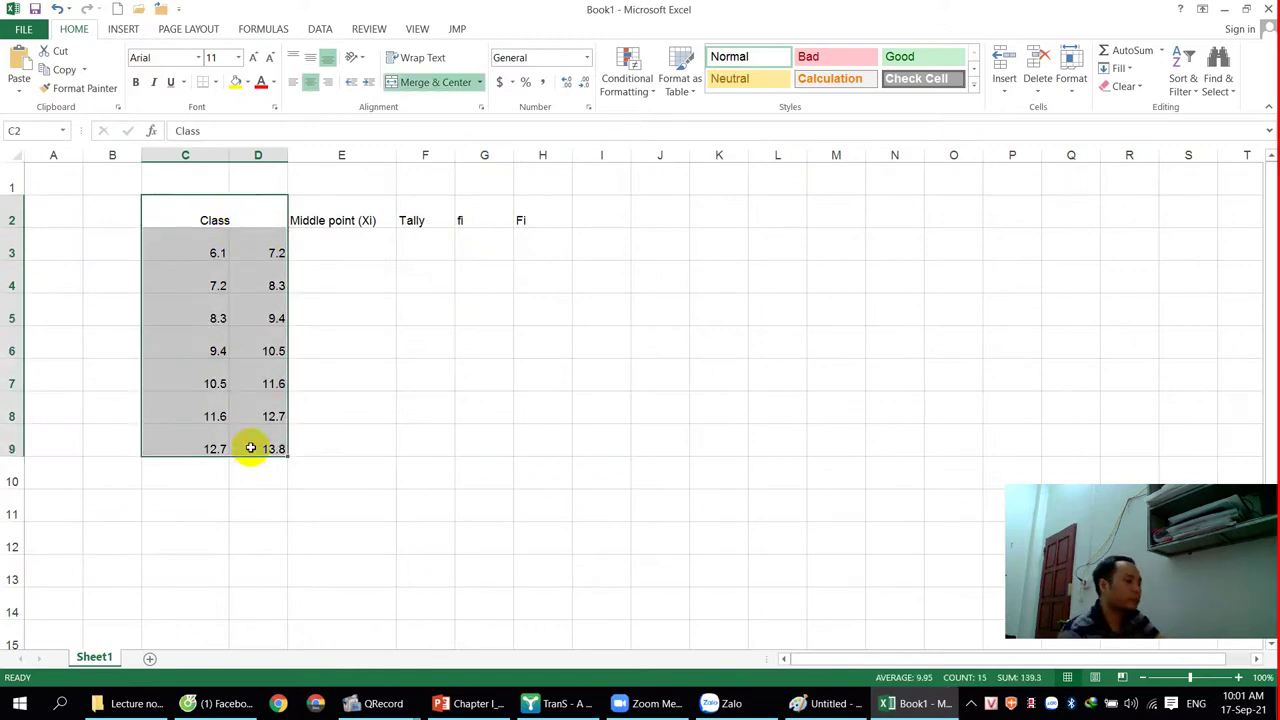
drag(453, 155, 554, 155)
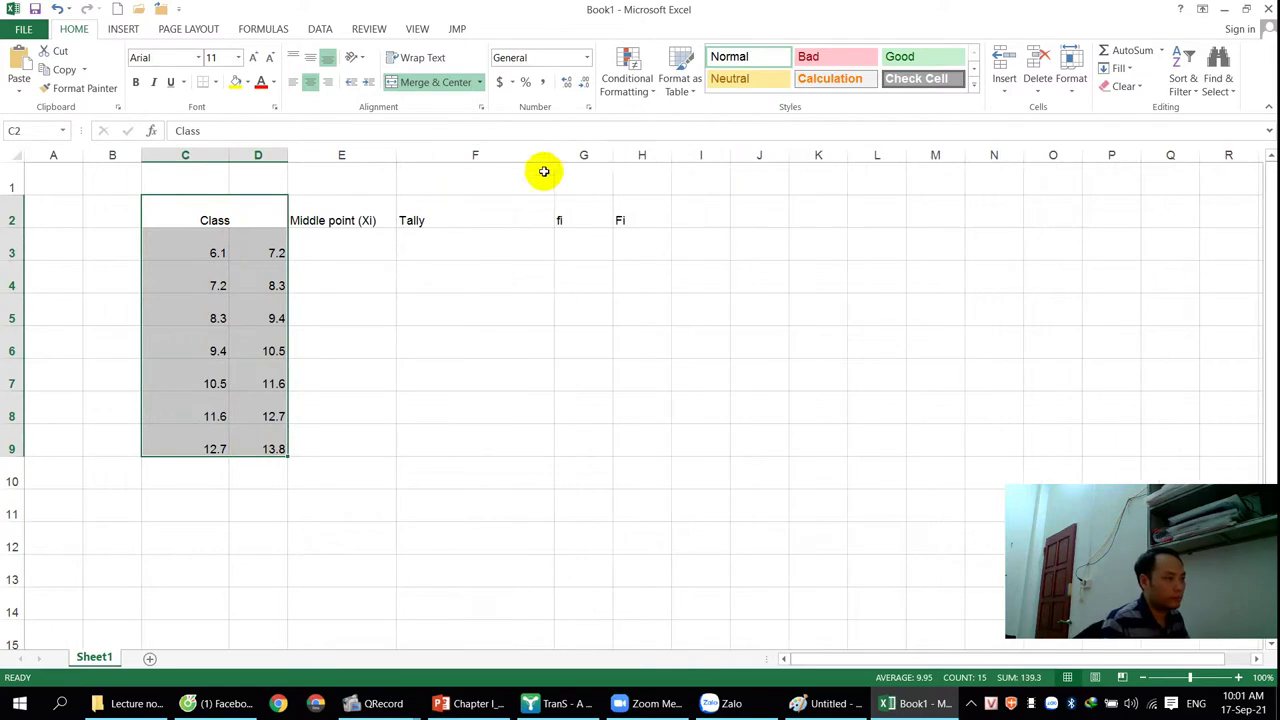
Step: Enter the formula +AVERAGE(C3:D3) in cell E3 to calculate the first class's middle point
click(385, 248)
key(alt+Tab)
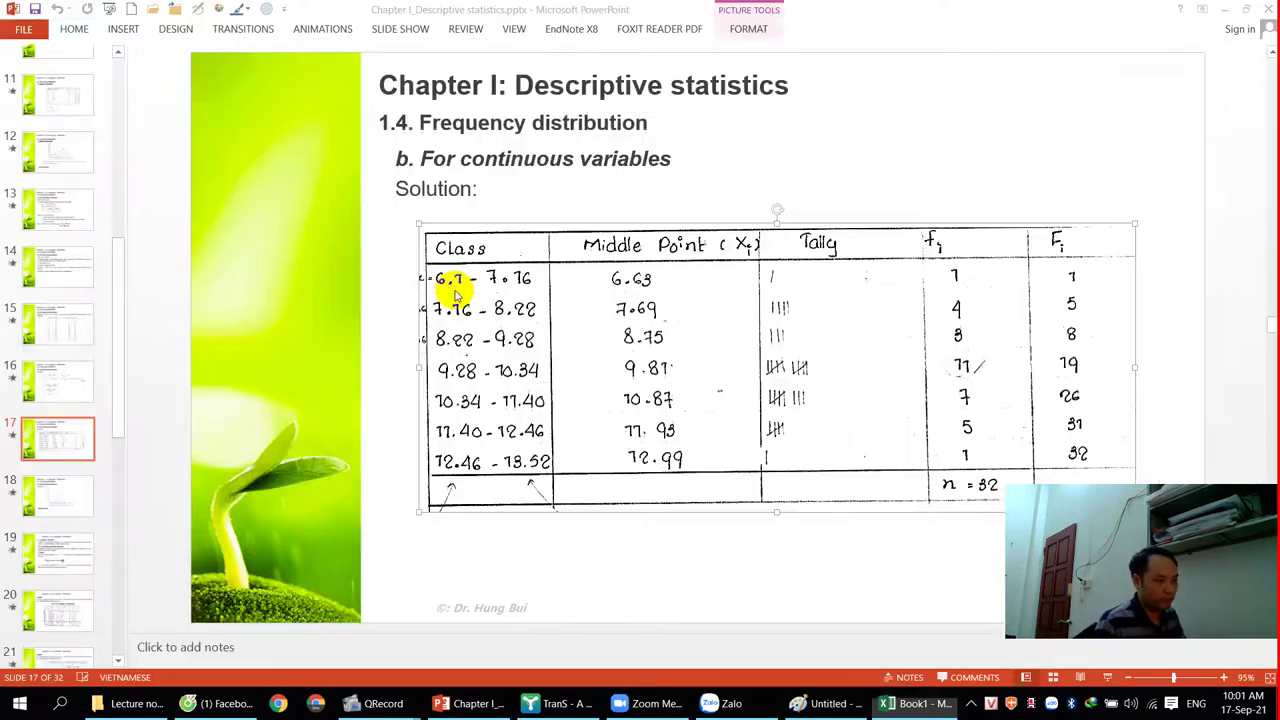
key(alt+Tab)
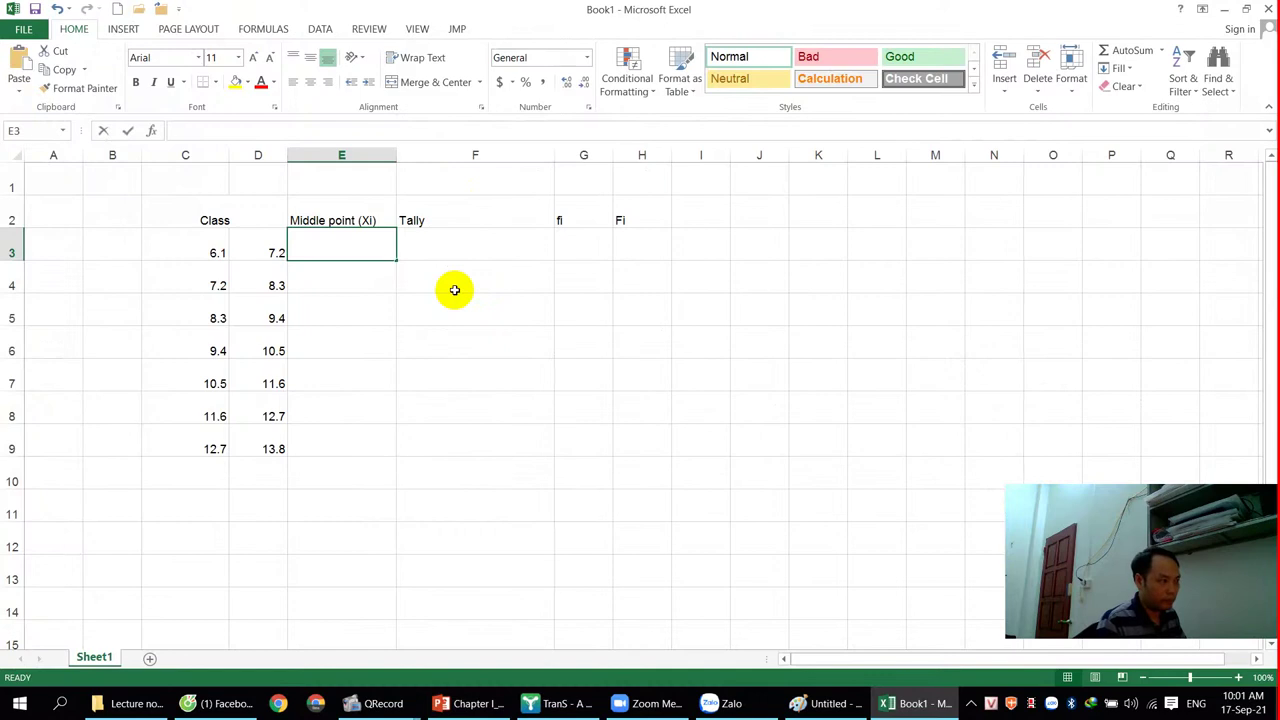
text(+)
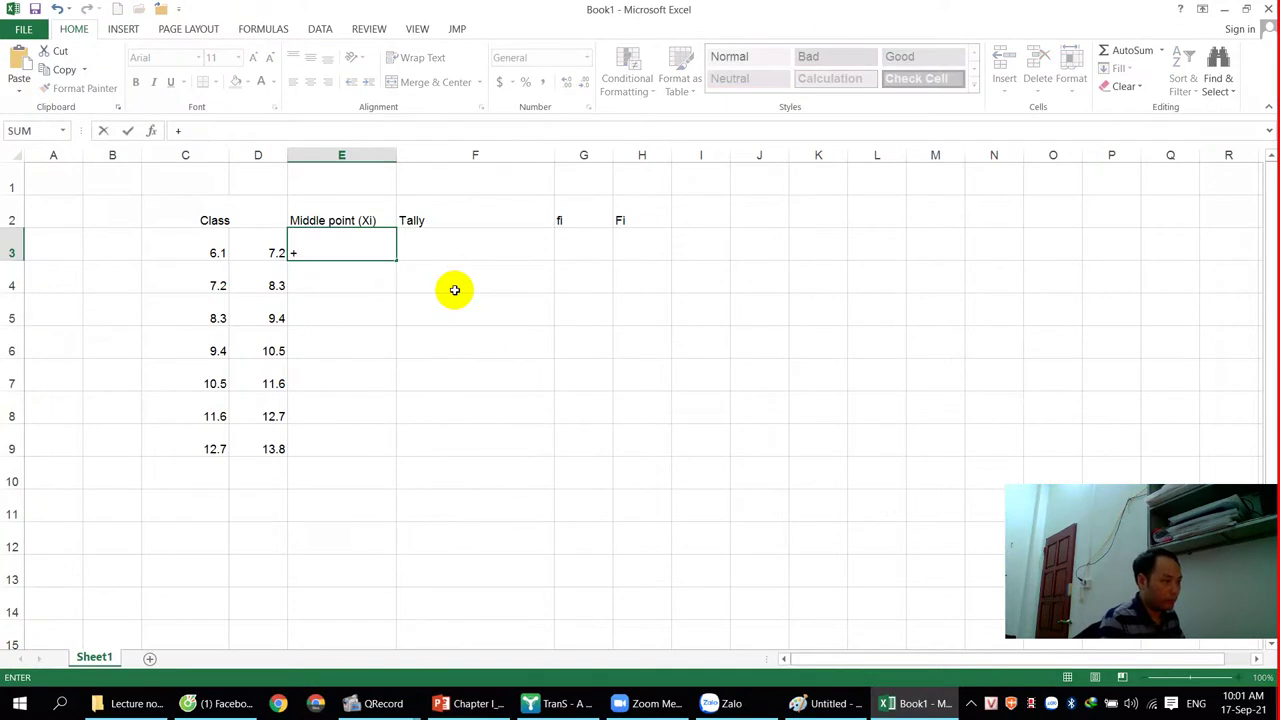
text(avera)
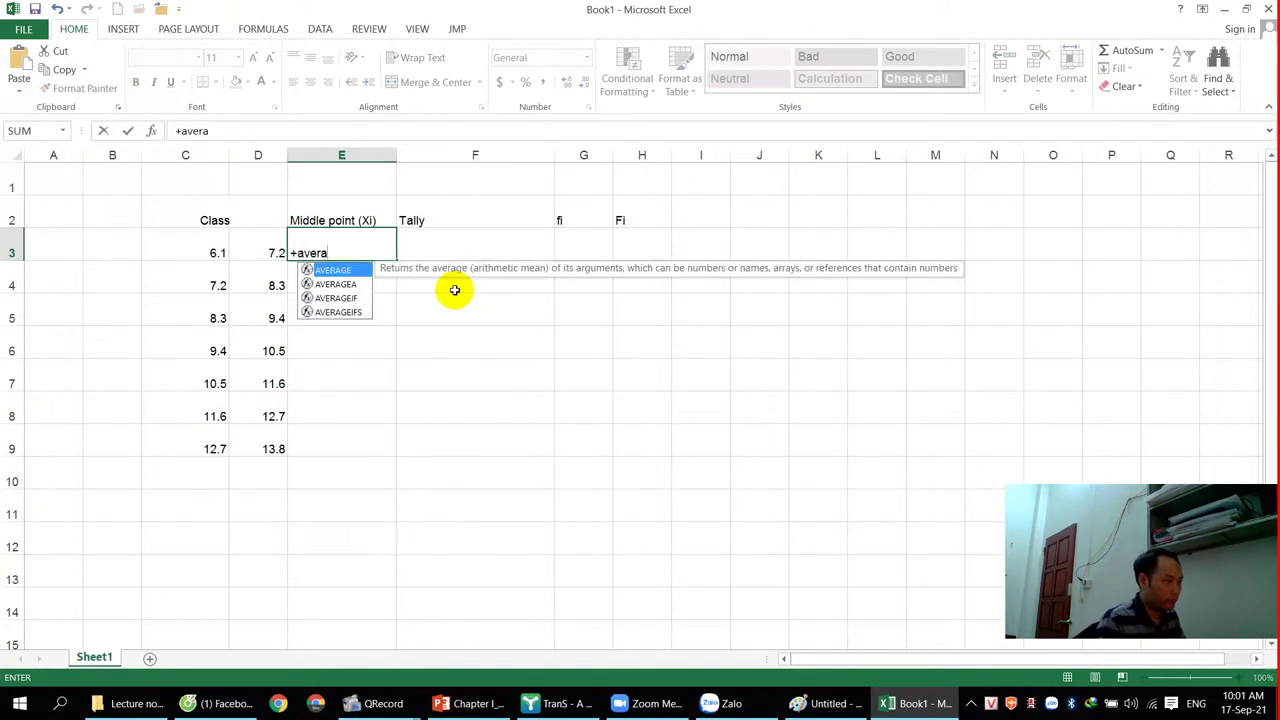
text(ge()
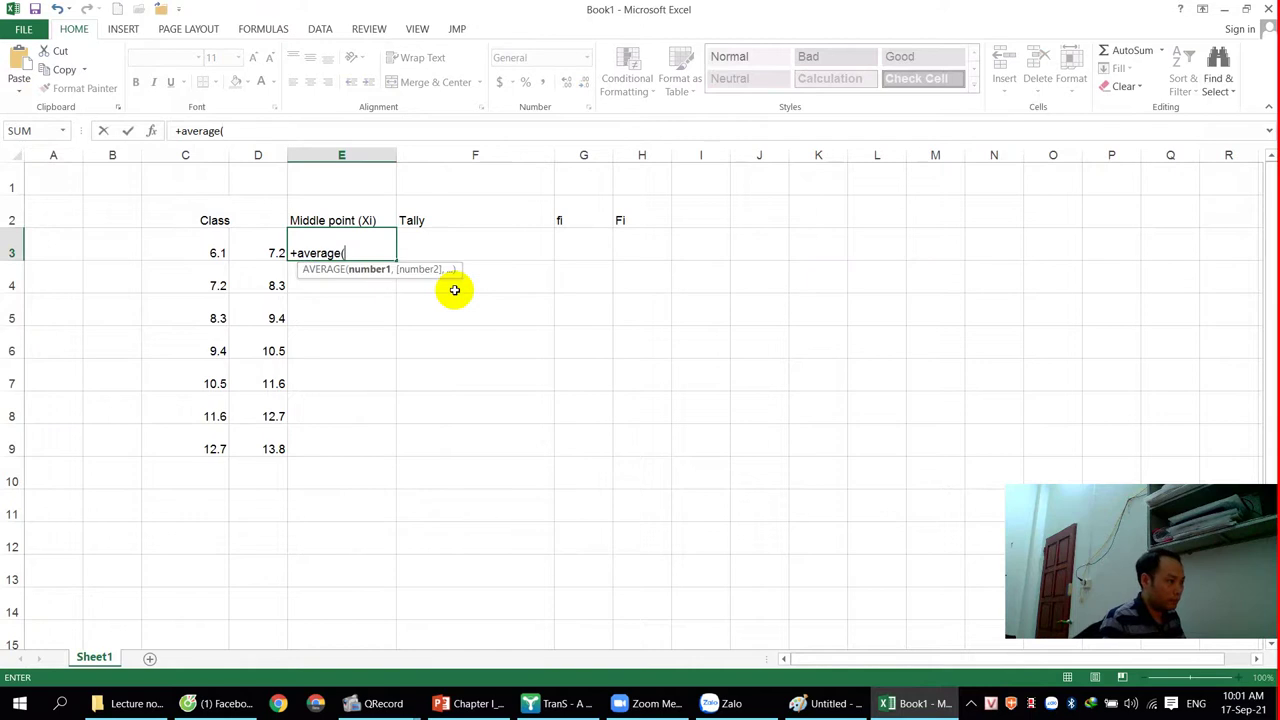
key(Left)
key(Left)
key(shift+Right)
key(Return)
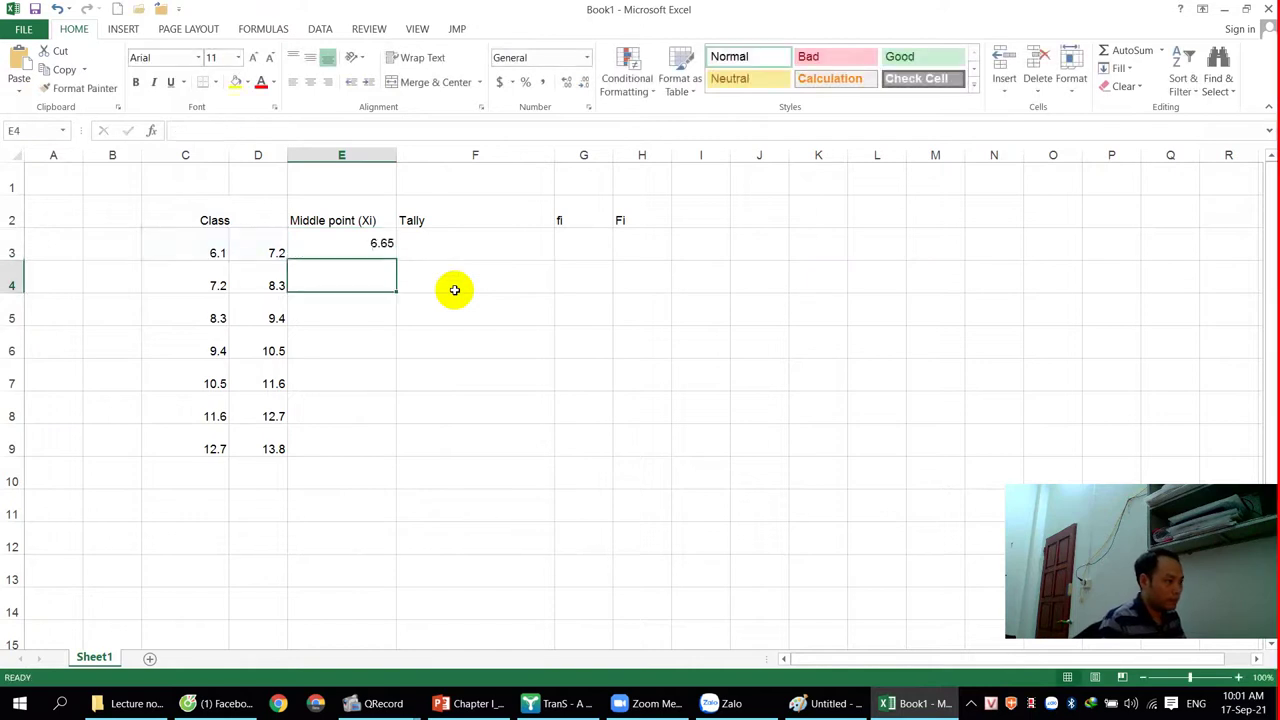
Step: Format the middle point in E3 to one decimal place and fill its formula down to E9
click(380, 250)
click(583, 81)
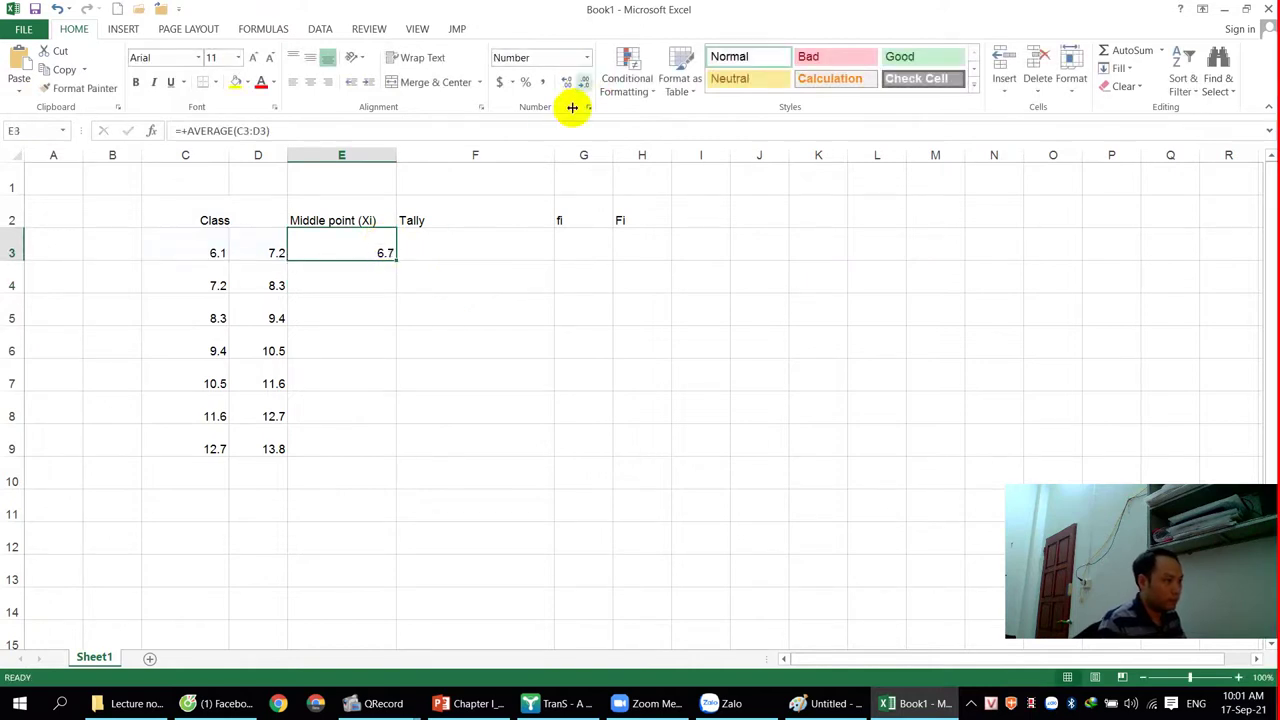
drag(391, 257, 385, 452)
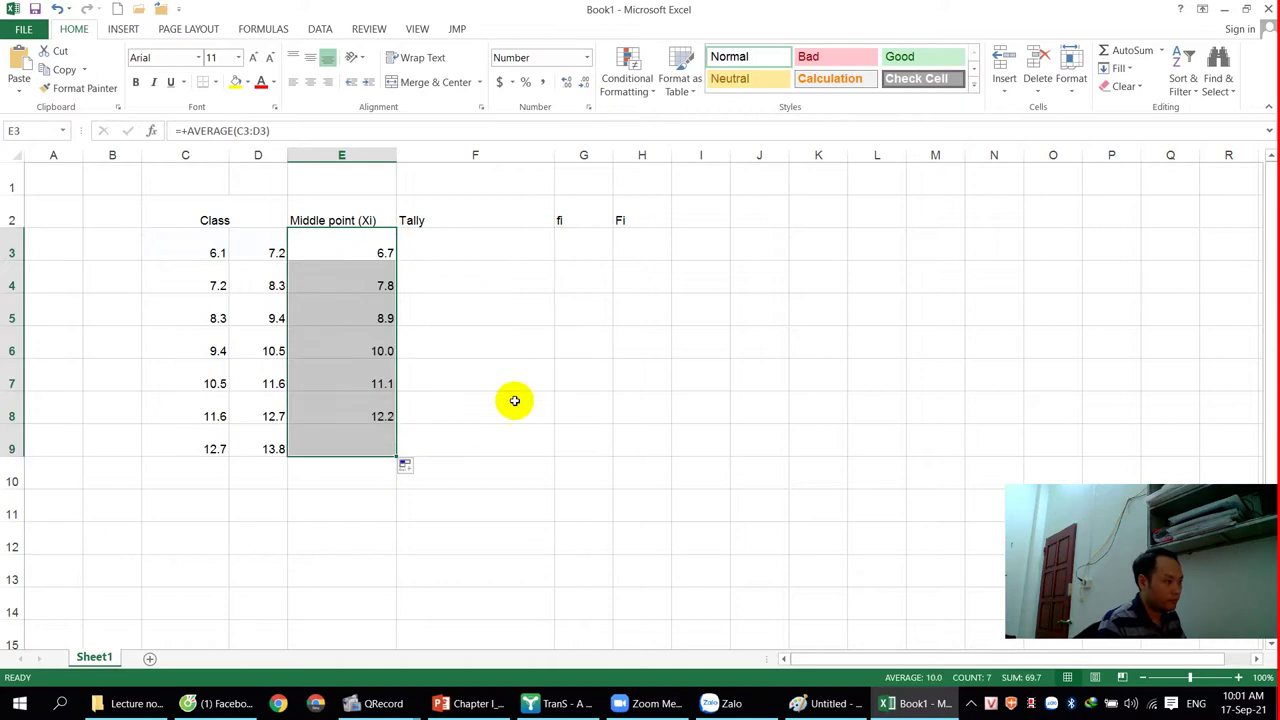
click(549, 386)
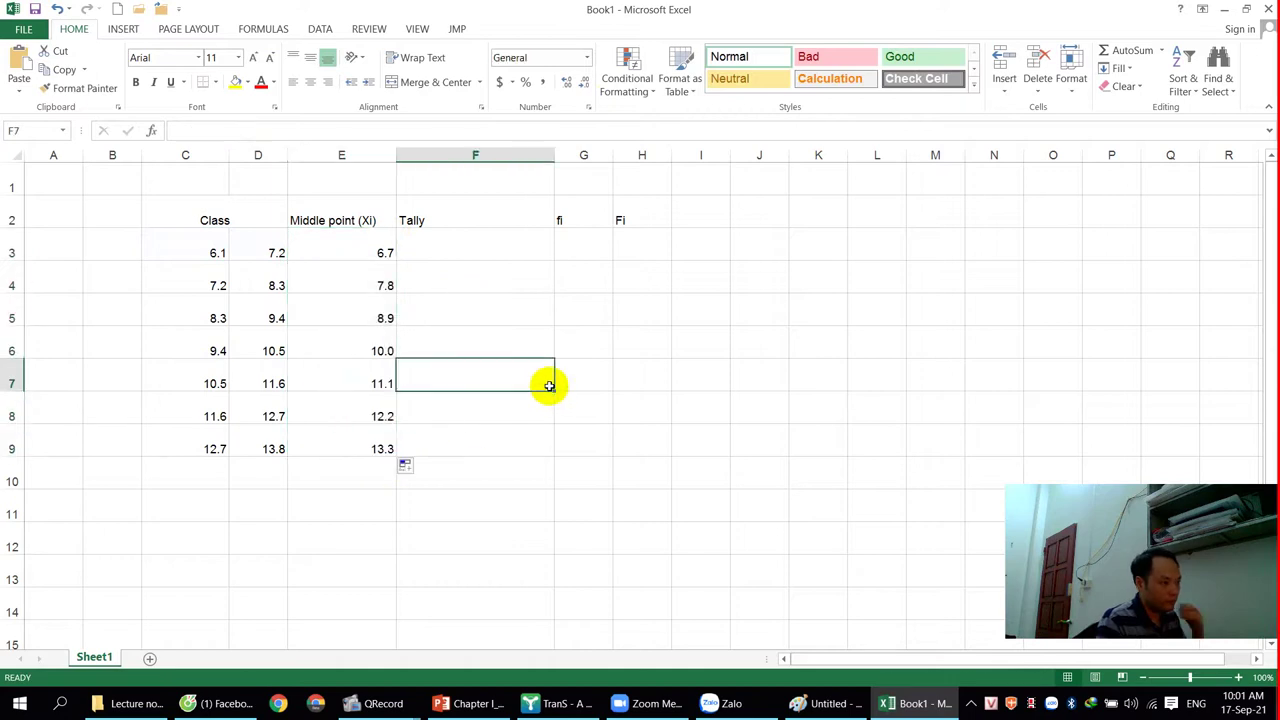
Step: Center the class limits and middle points in cells C3:E9 horizontally
click(460, 242)
drag(351, 242, 314, 303)
drag(212, 250, 351, 452)
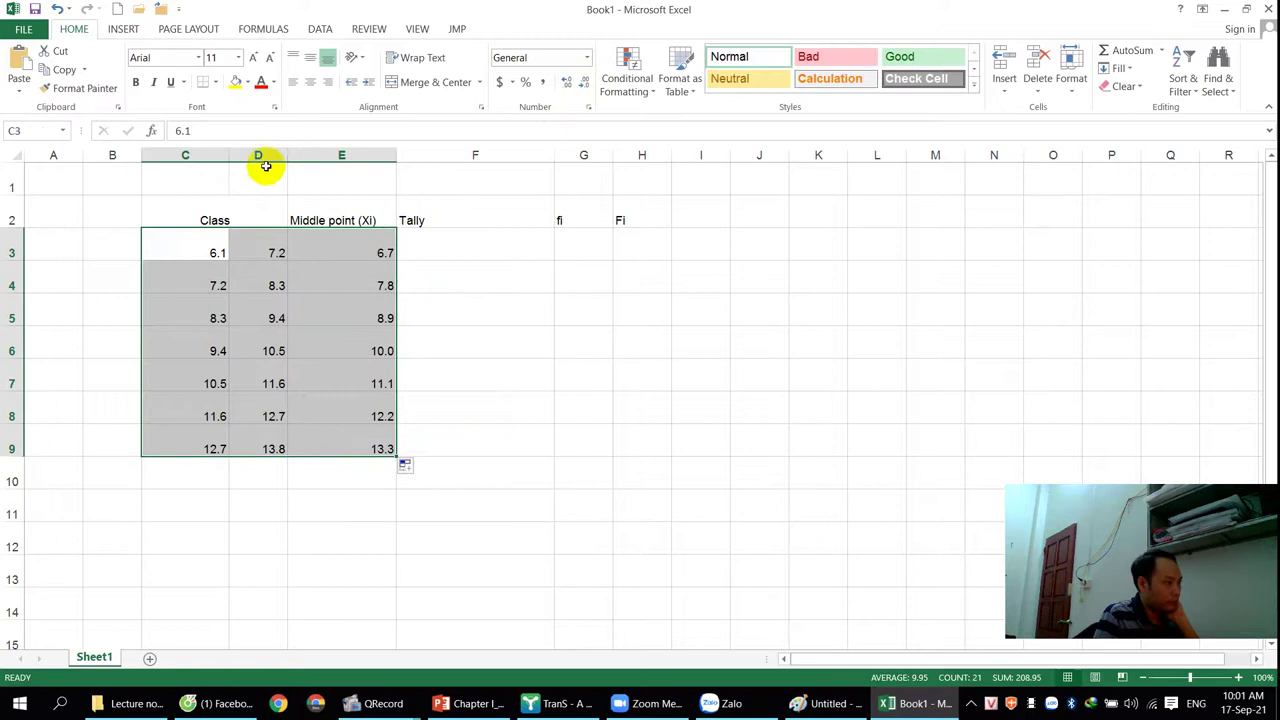
click(310, 82)
click(642, 342)
Step: Center the table headings in cells C2:H2 horizontally
click(185, 217)
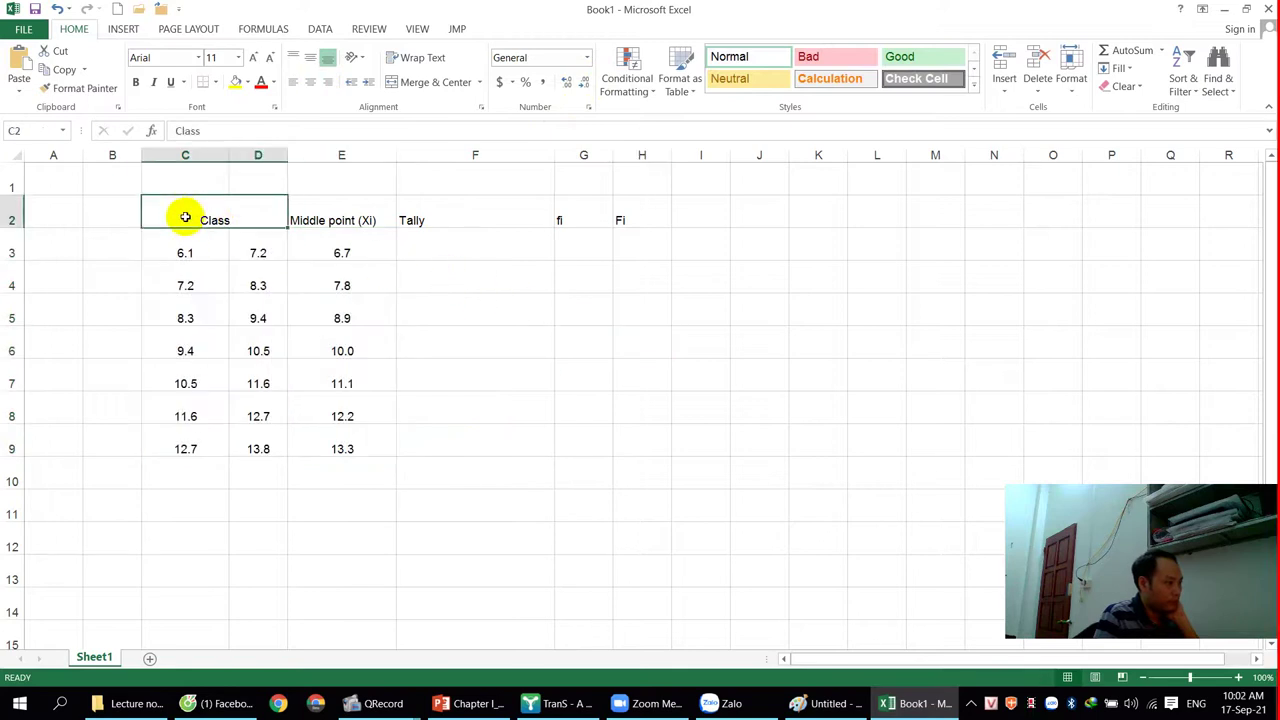
drag(199, 207, 620, 209)
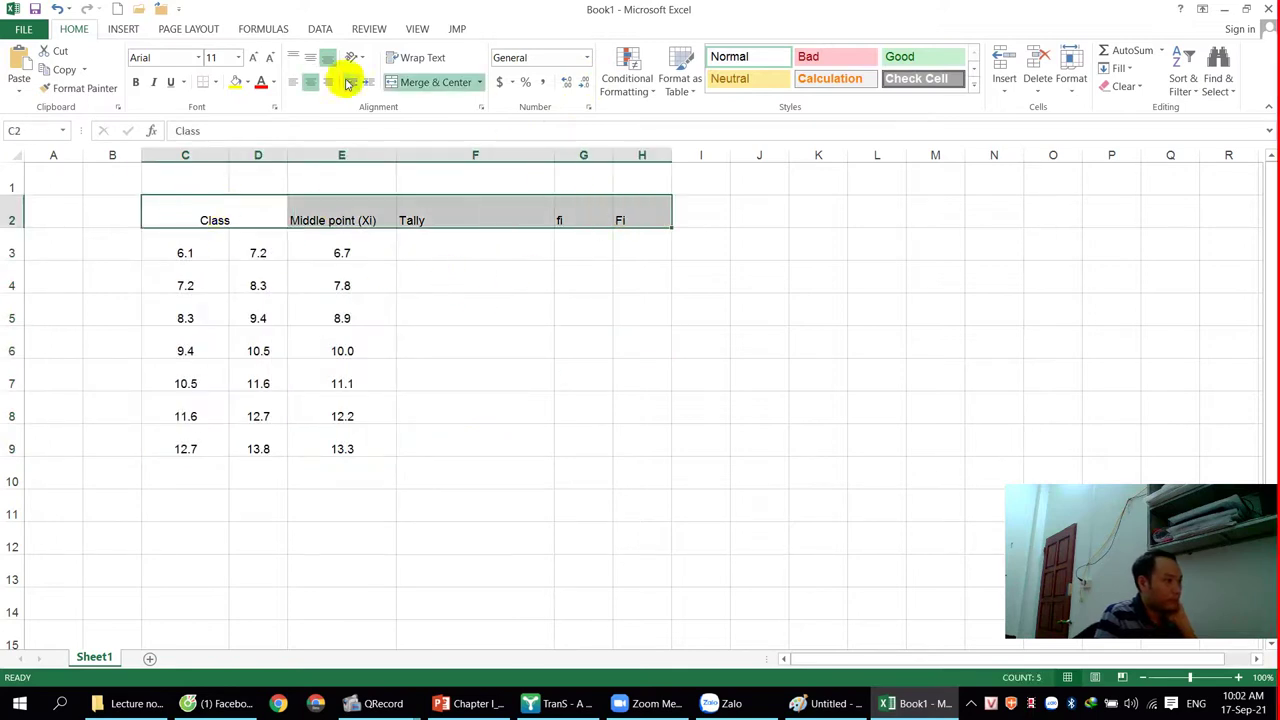
click(311, 83)
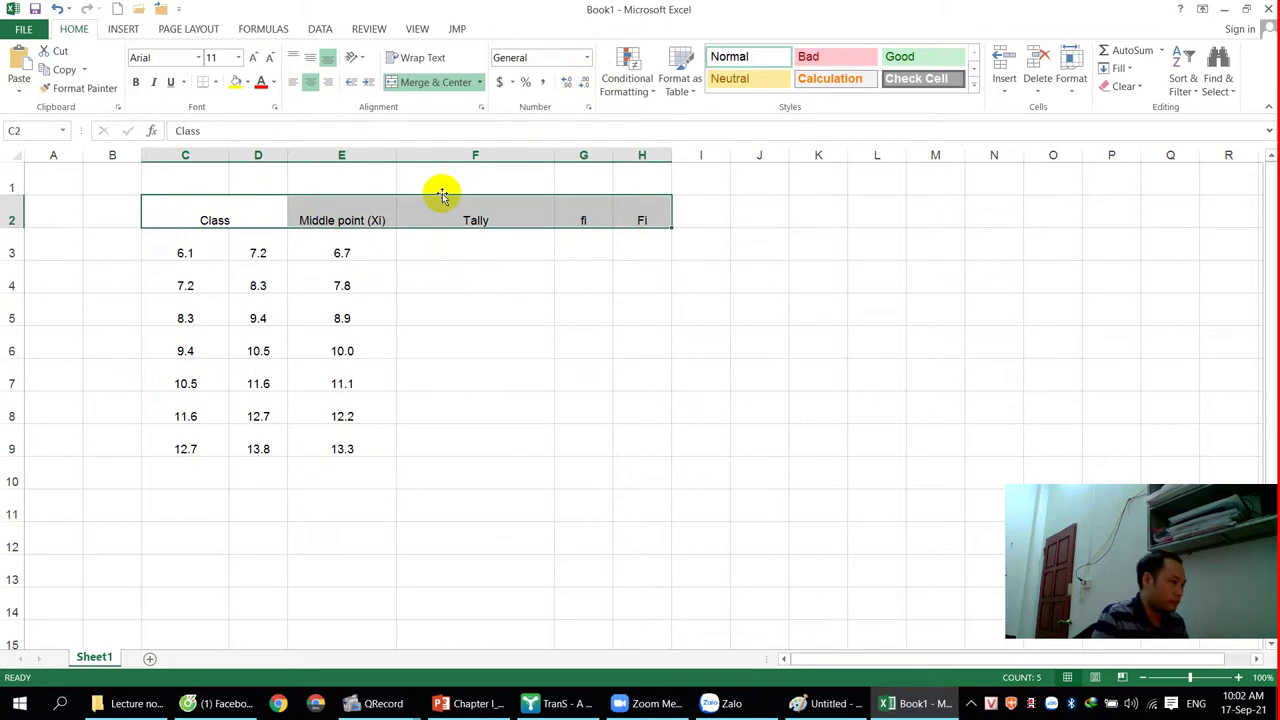
Step: Set the font size of the whole table in C2:H9 to 16
drag(192, 216, 629, 435)
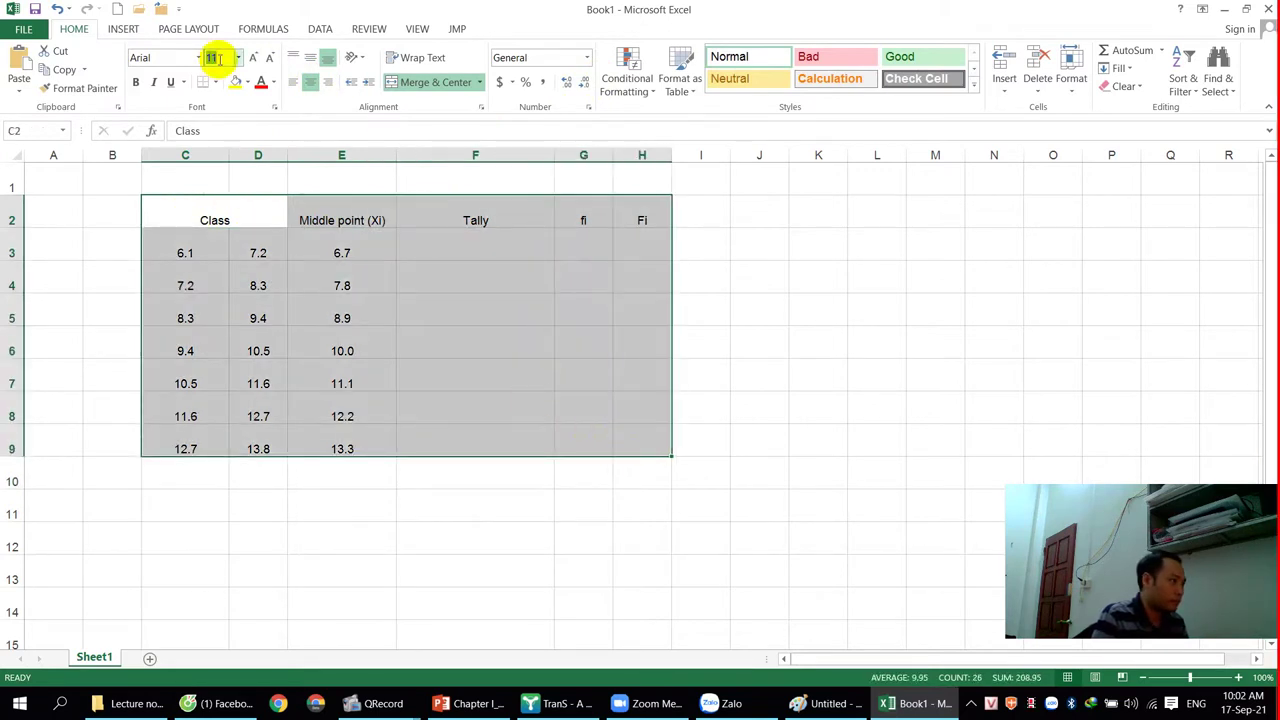
text(13)
key(Return)
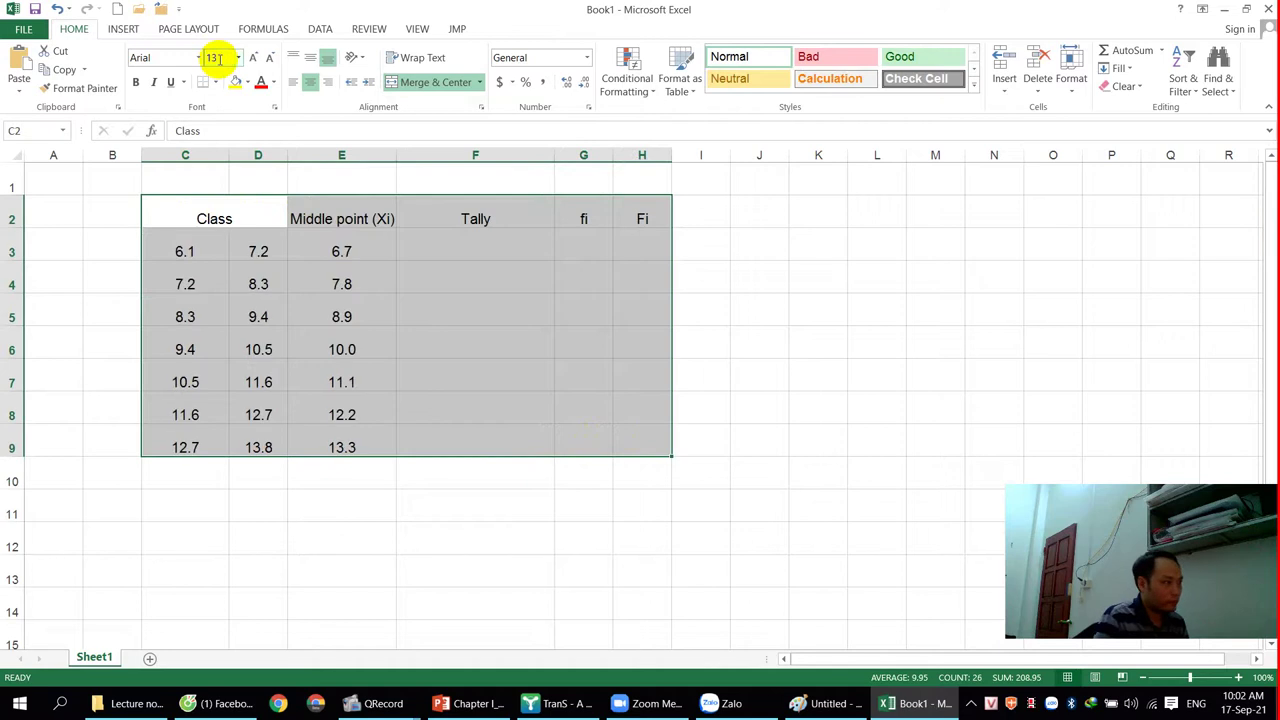
click(212, 57)
text(16)
key(Return)
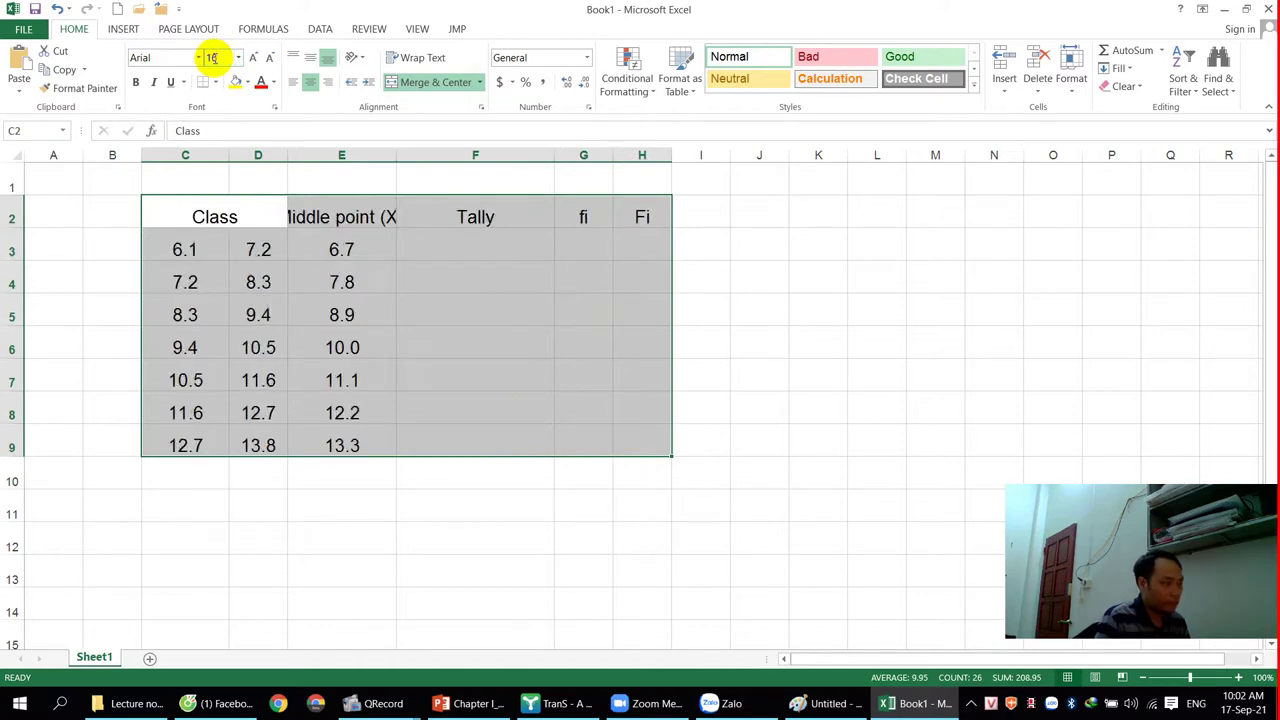
Step: Widen column E to fit its enlarged heading and make the headings in C2:H2 bold
click(478, 308)
drag(398, 157, 432, 156)
drag(218, 205, 663, 217)
key(ctrl+b)
Step: Widen the fi and Fi columns G and H, and widen column E slightly around its bold heading
drag(646, 156, 755, 151)
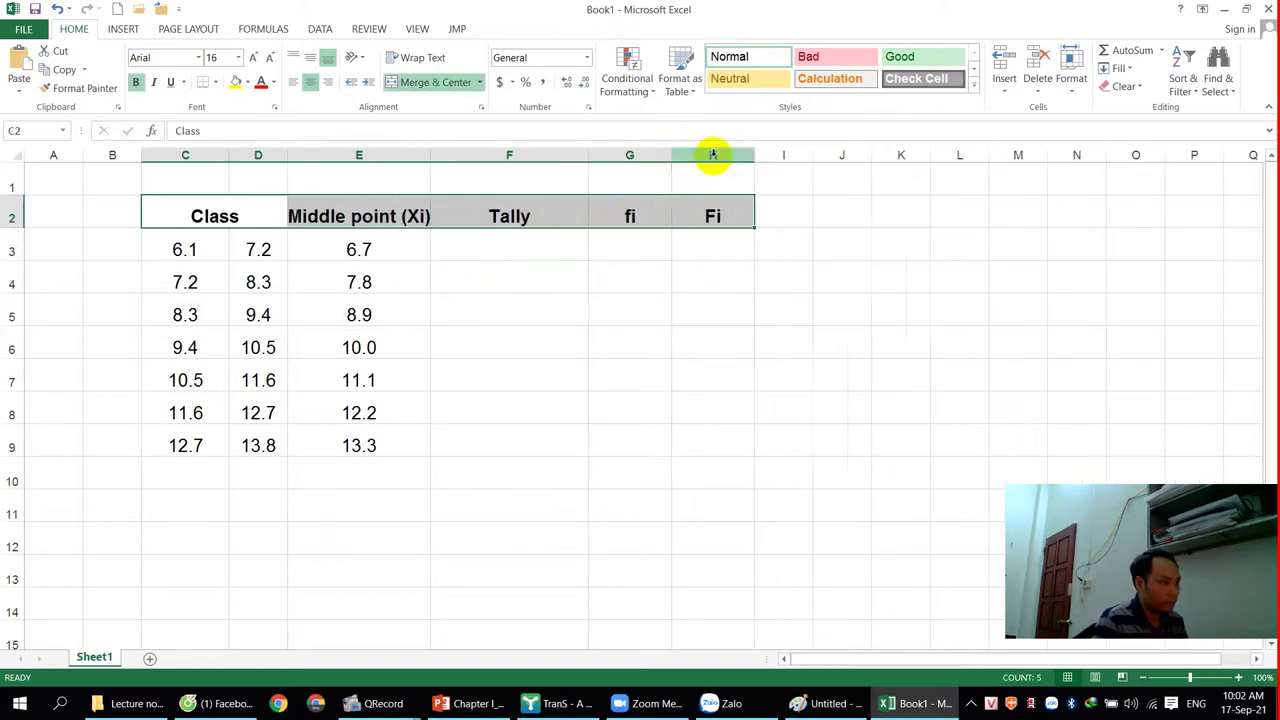
drag(578, 153, 589, 150)
click(572, 162)
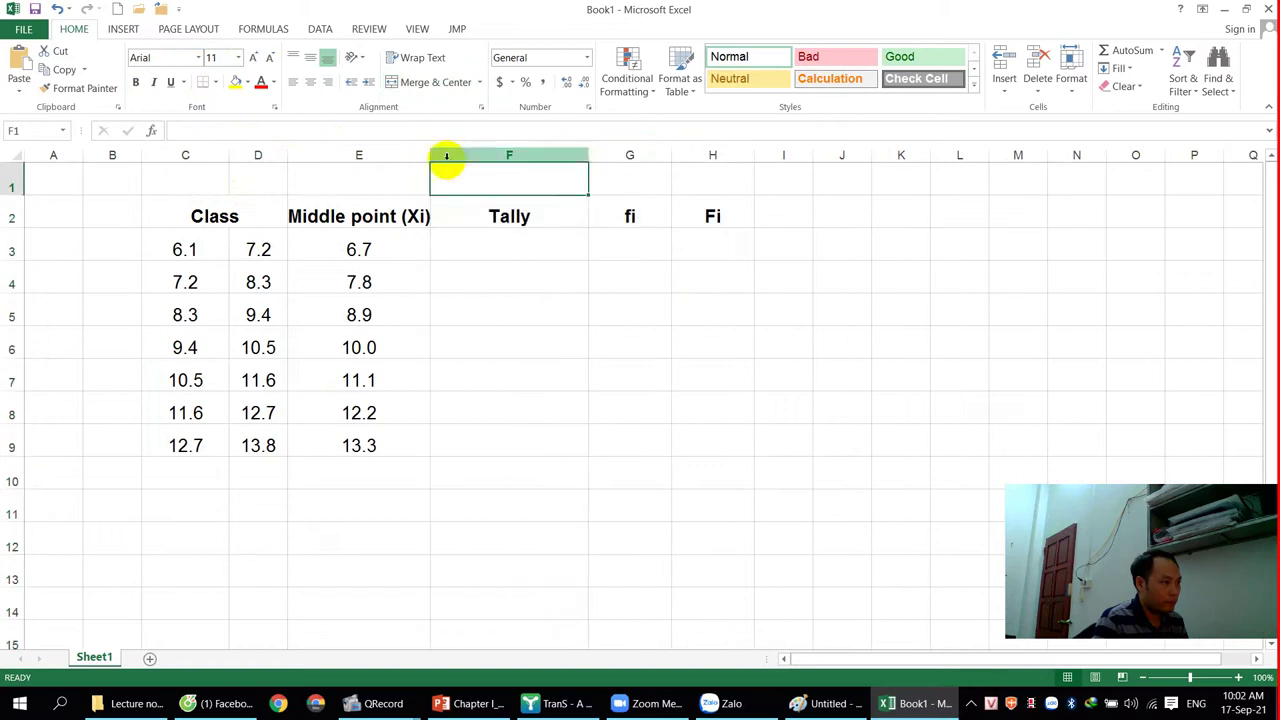
drag(428, 157, 445, 150)
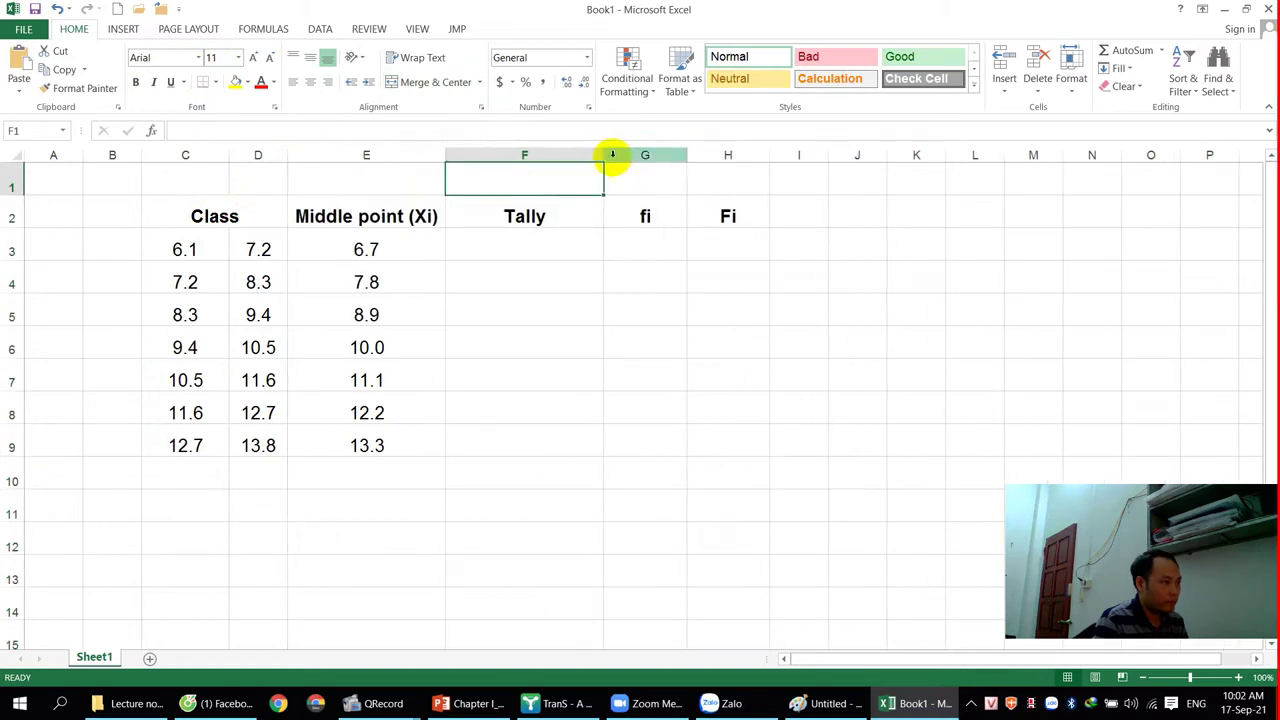
drag(603, 156, 600, 157)
click(671, 240)
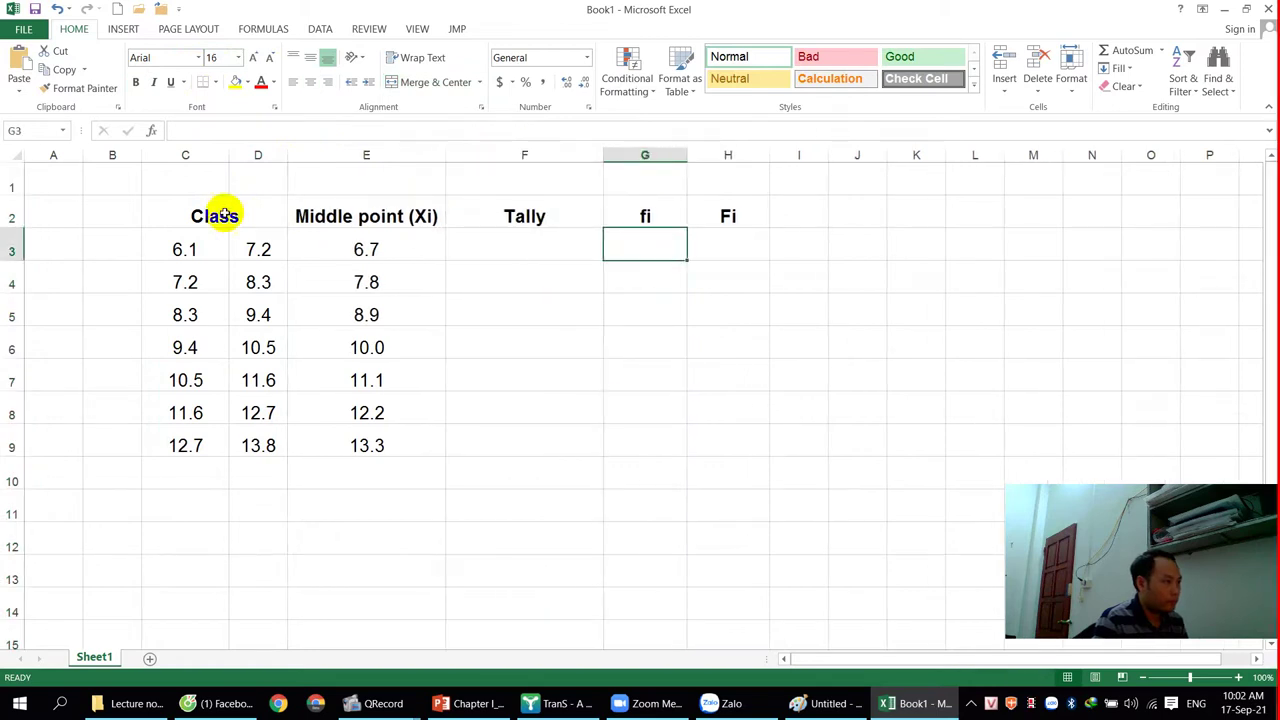
Step: Replace the handwritten frequency table picture on slide 17 in PowerPoint with the Excel table from C2:H9
drag(223, 210, 737, 437)
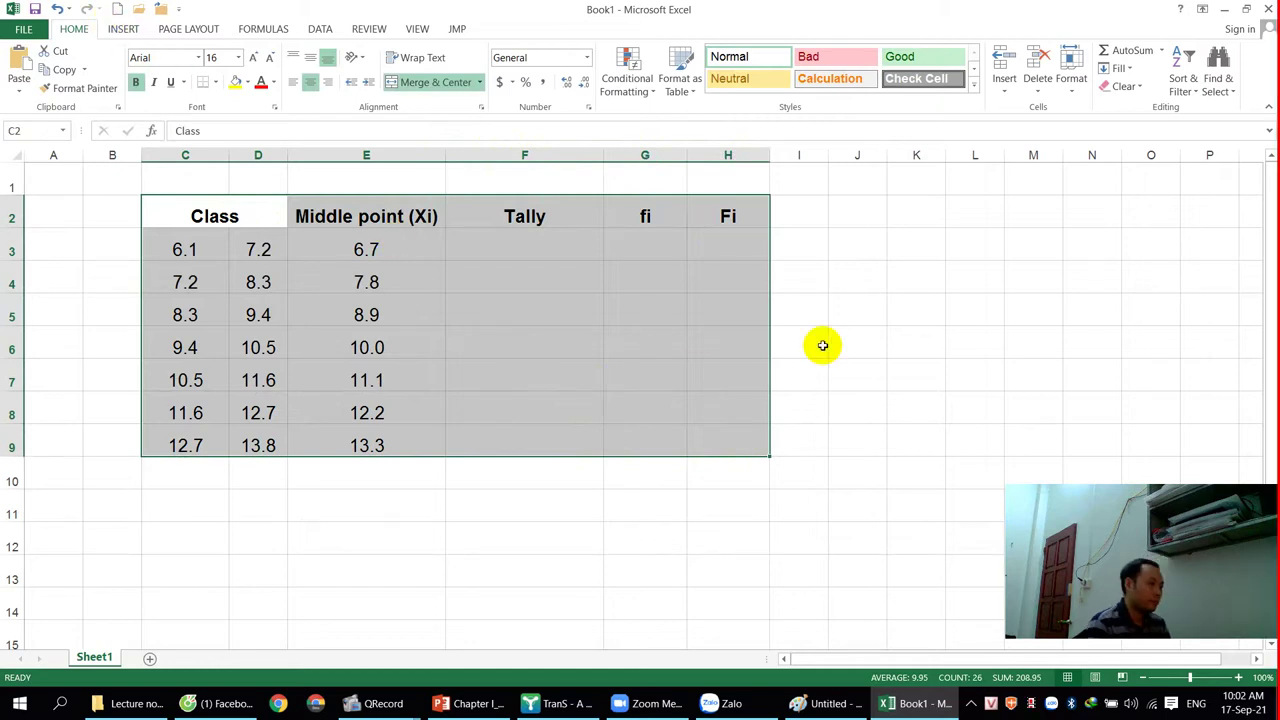
key(alt+Tab)
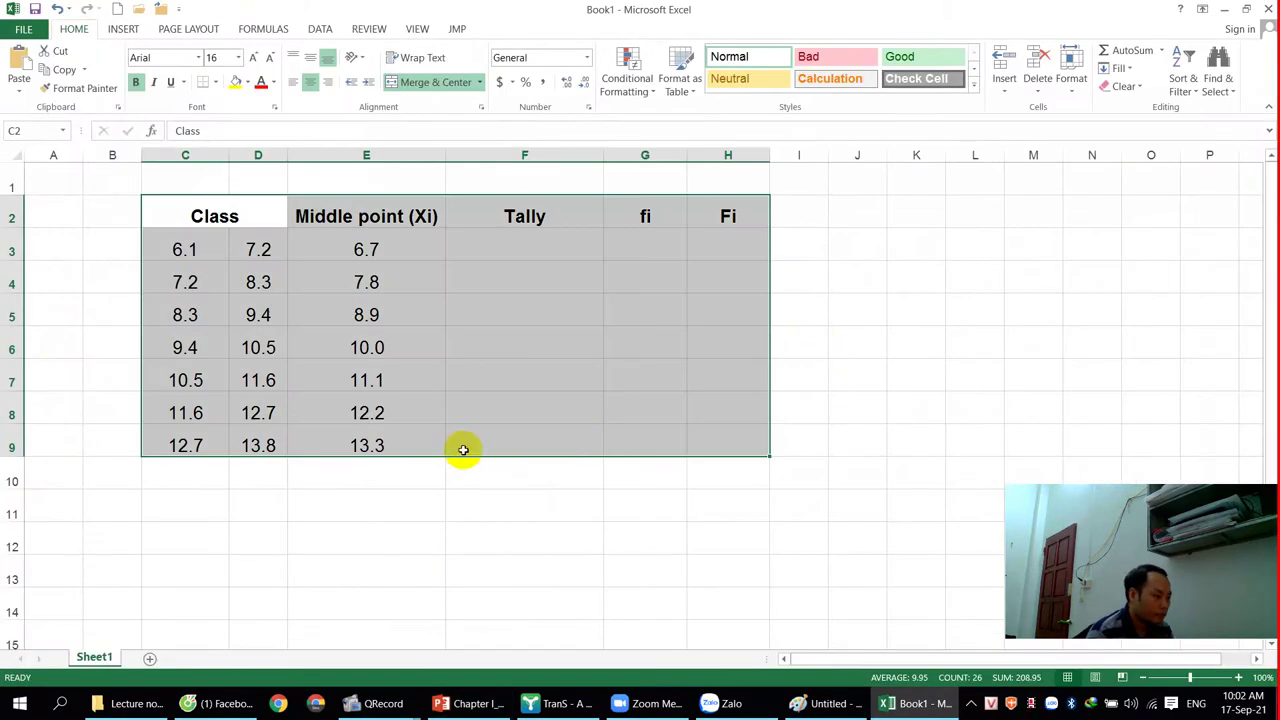
key(alt+Tab)
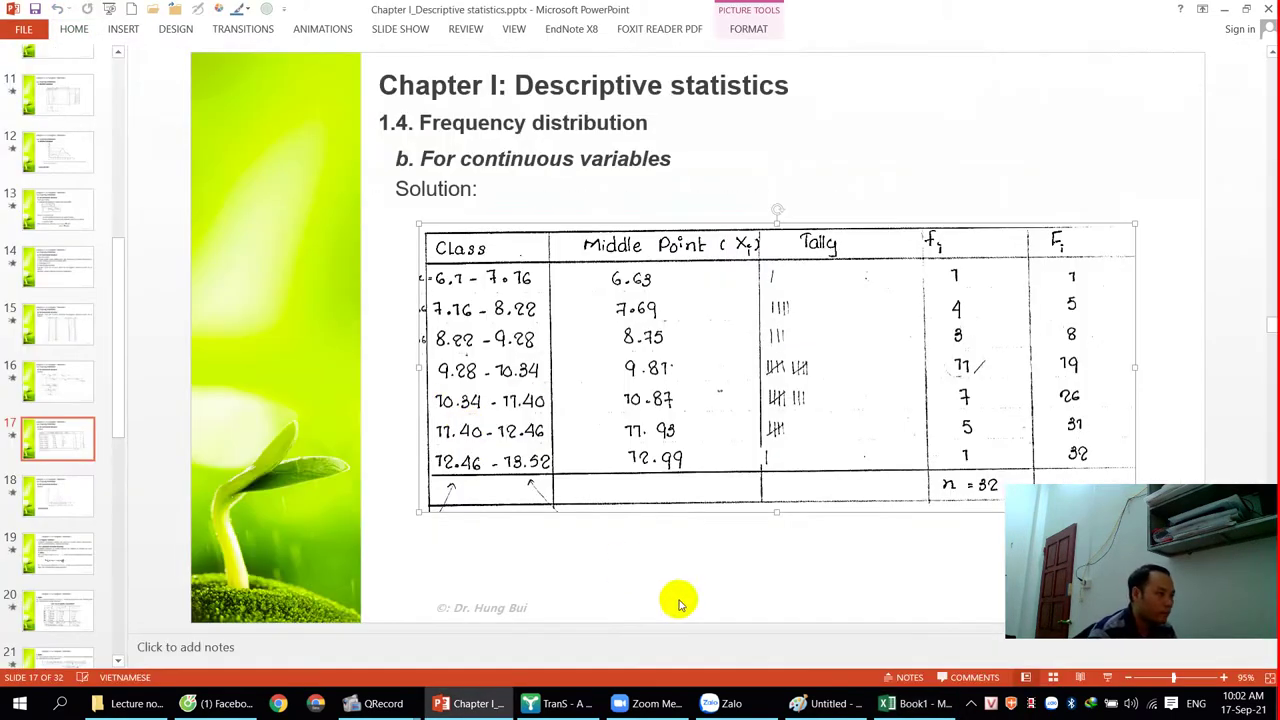
key(Delete)
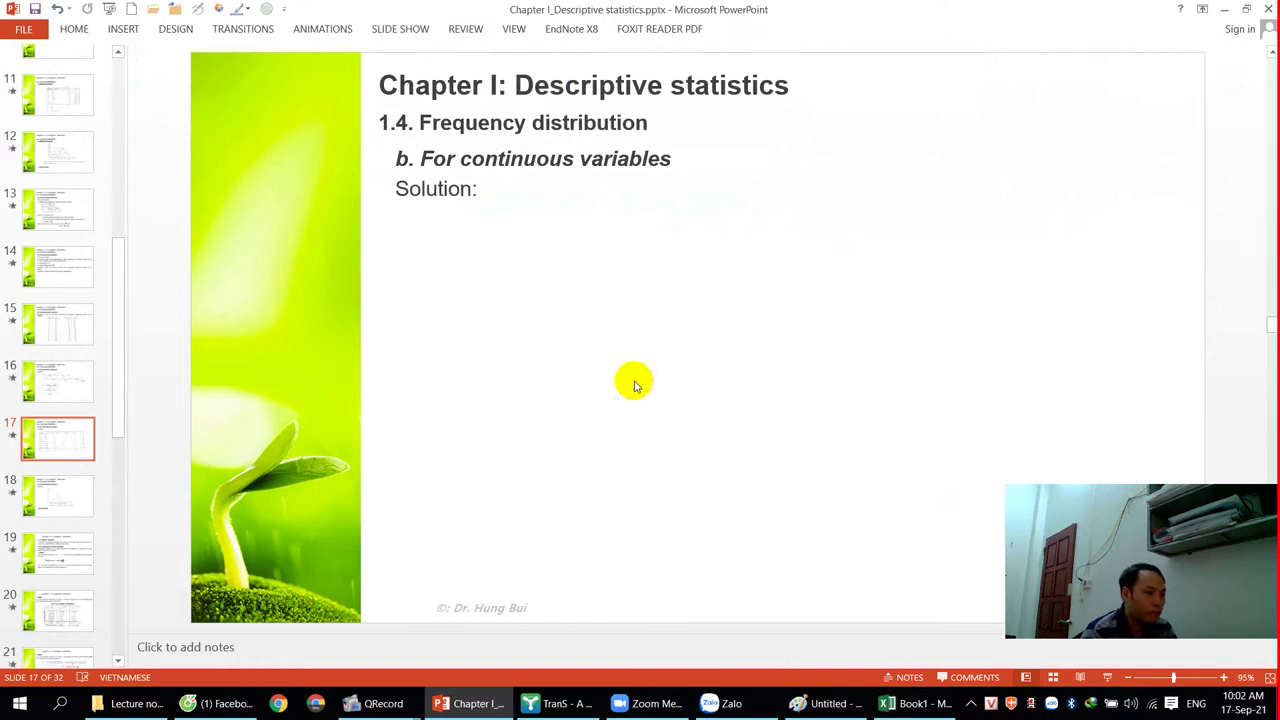
click(70, 28)
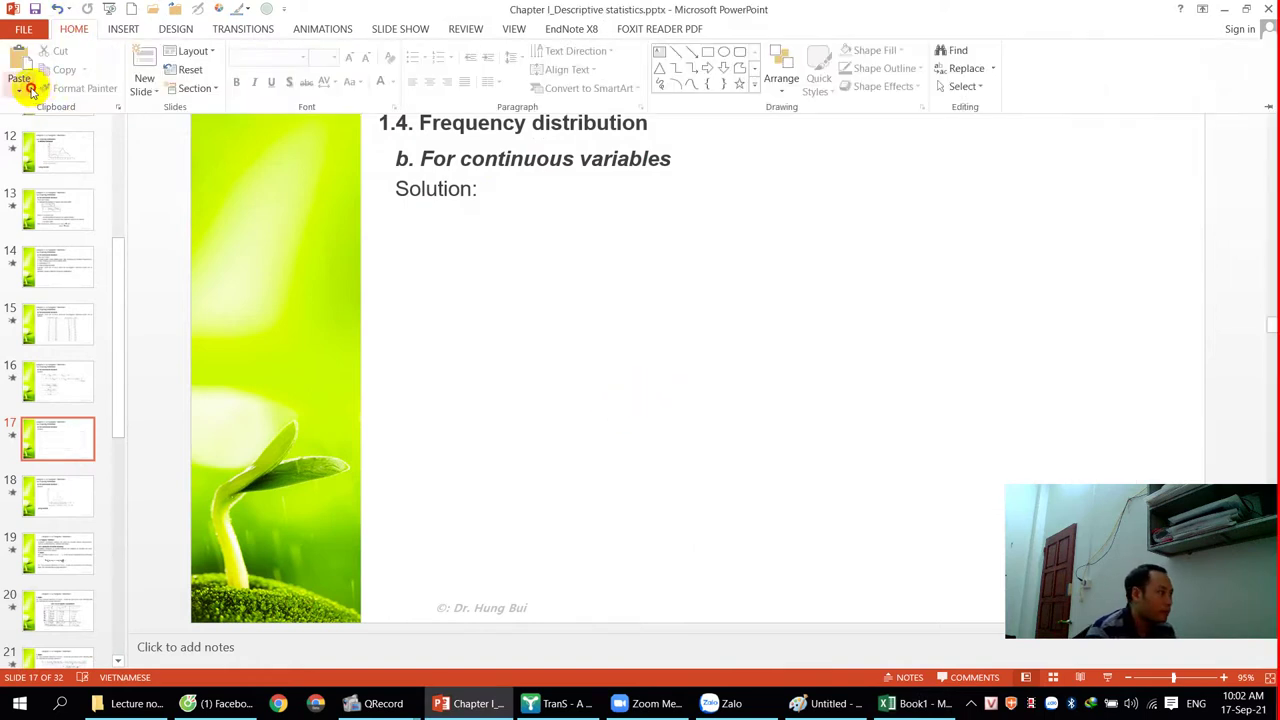
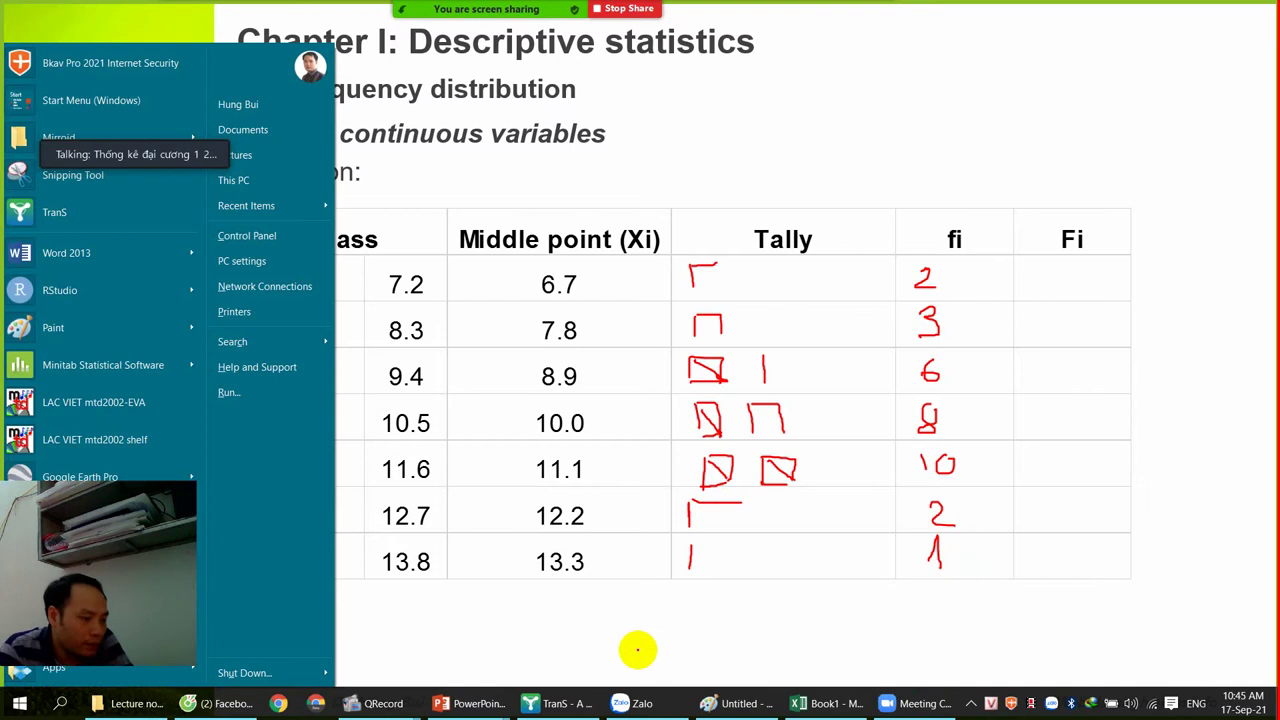
Step: Show the desktop and launch Minitab Statistical Software
click(646, 583)
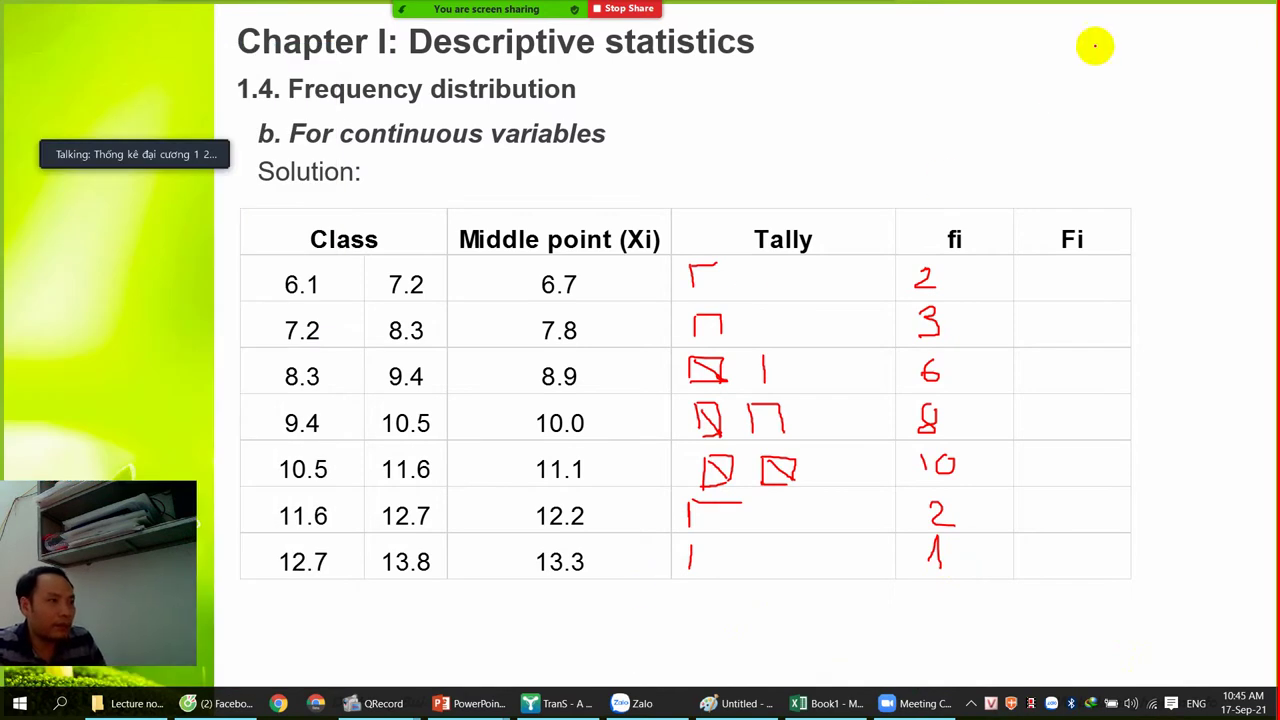
click(870, 22)
click(1270, 15)
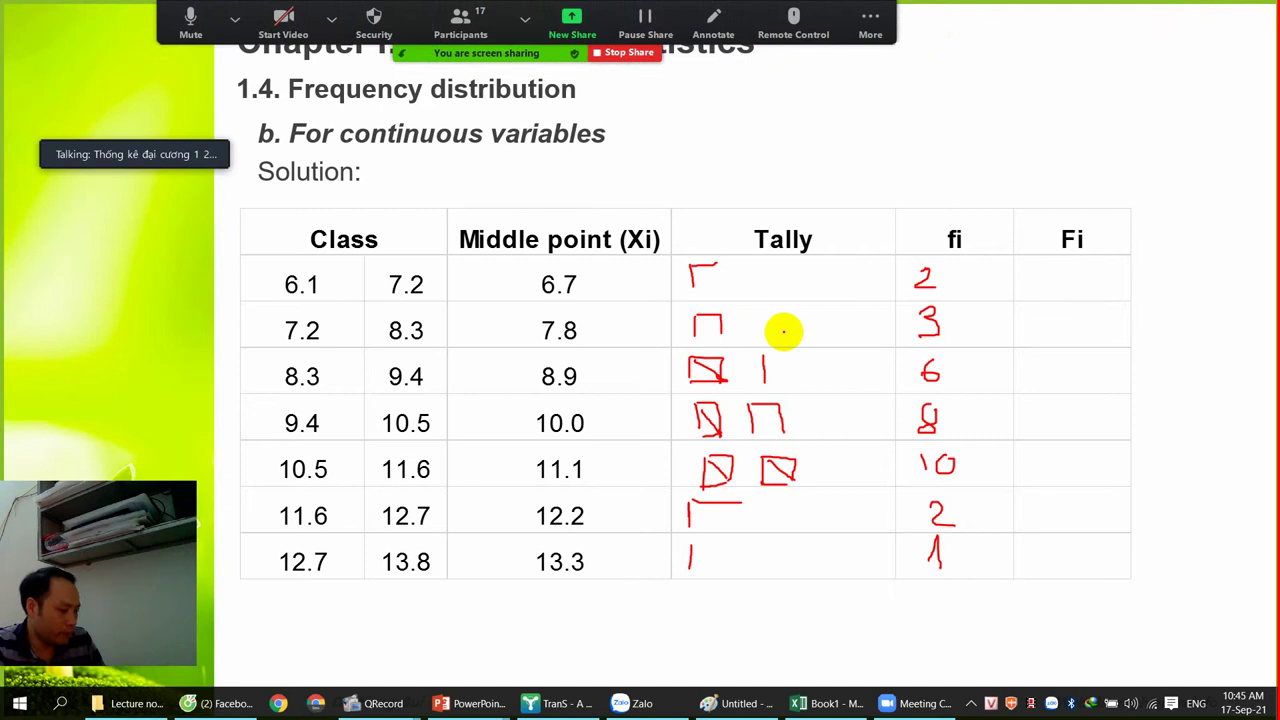
key(super+d)
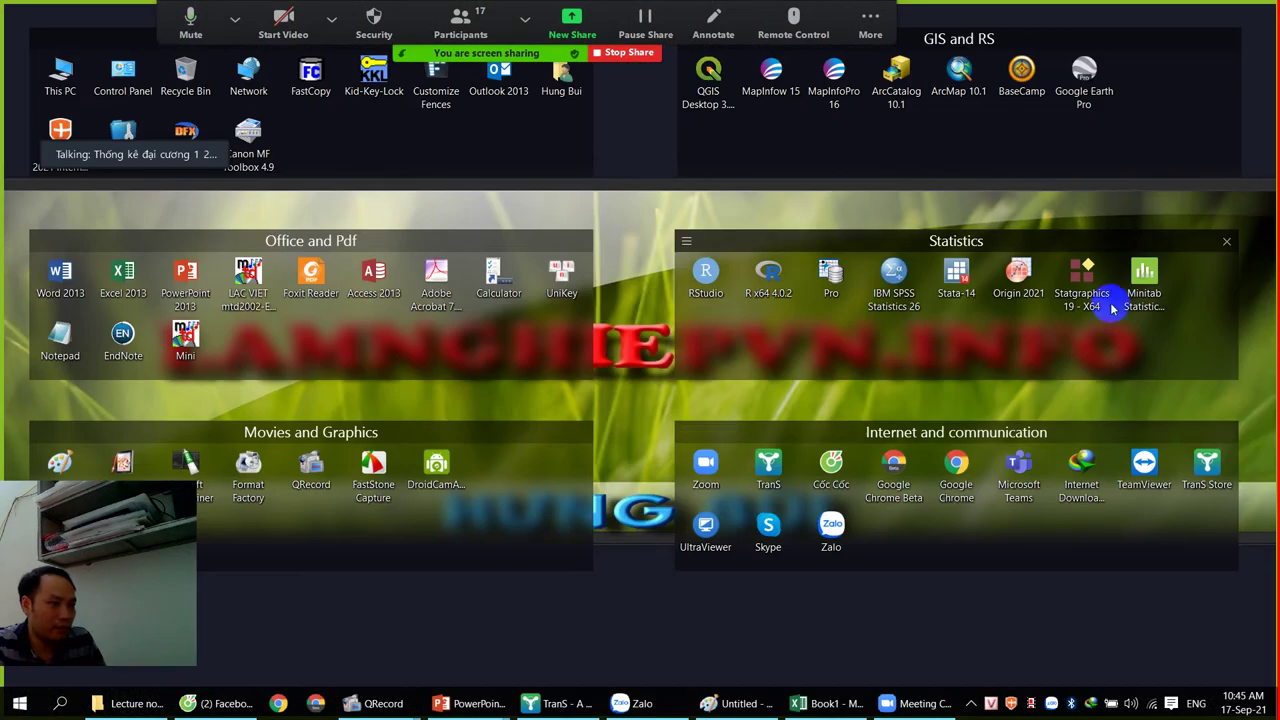
click(1144, 280)
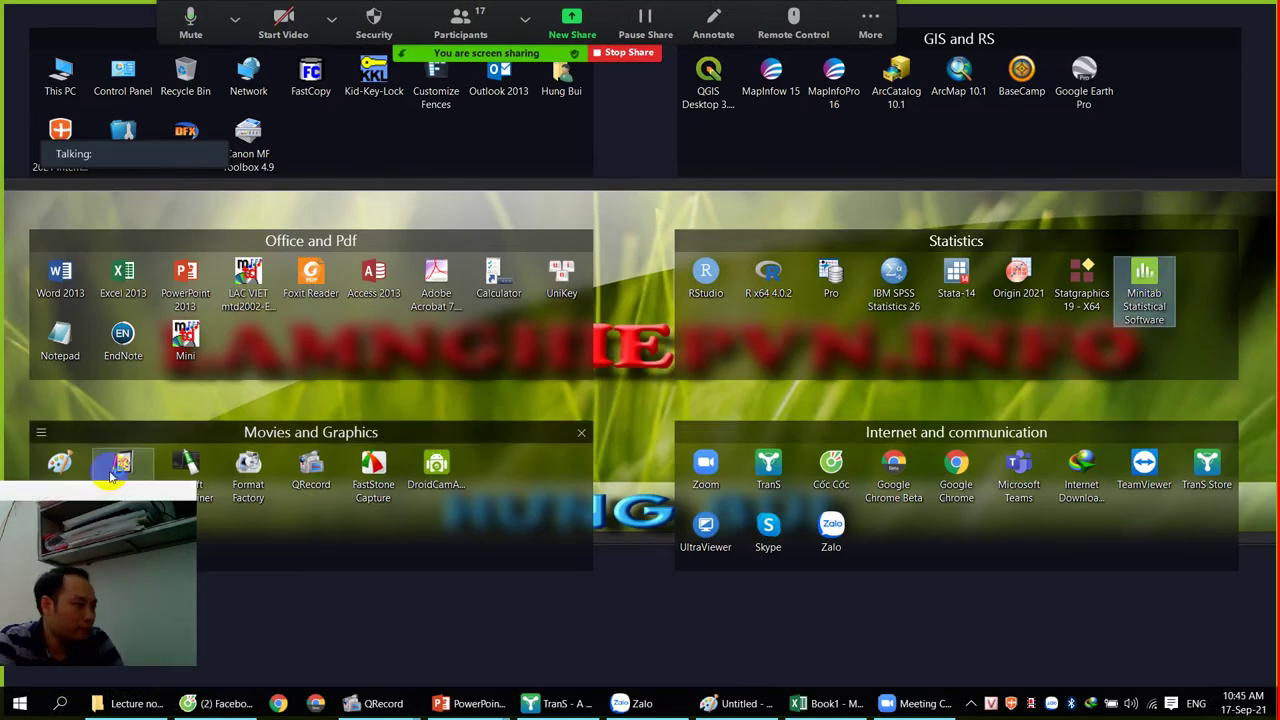
drag(86, 486, 230, 470)
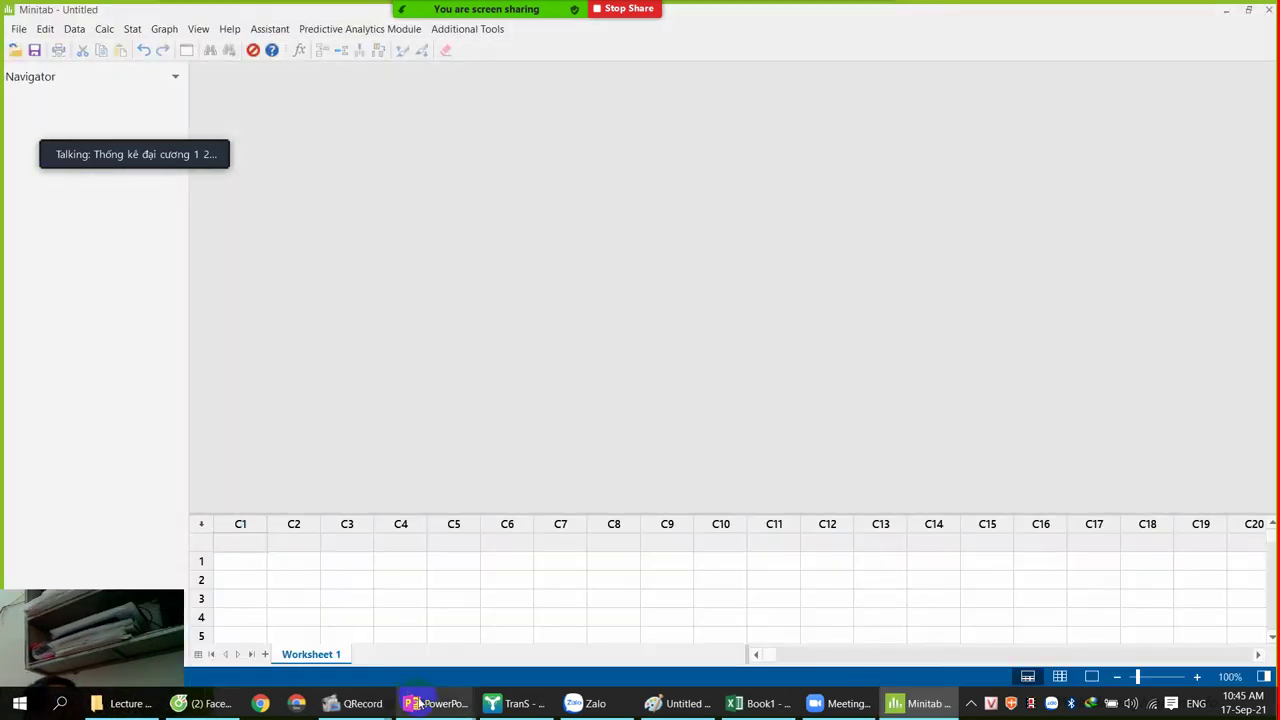
Step: Erase the ink on the frequency table slide in the PowerPoint slide show, and end the show, discarding the ink annotations
mouse_move(438, 712)
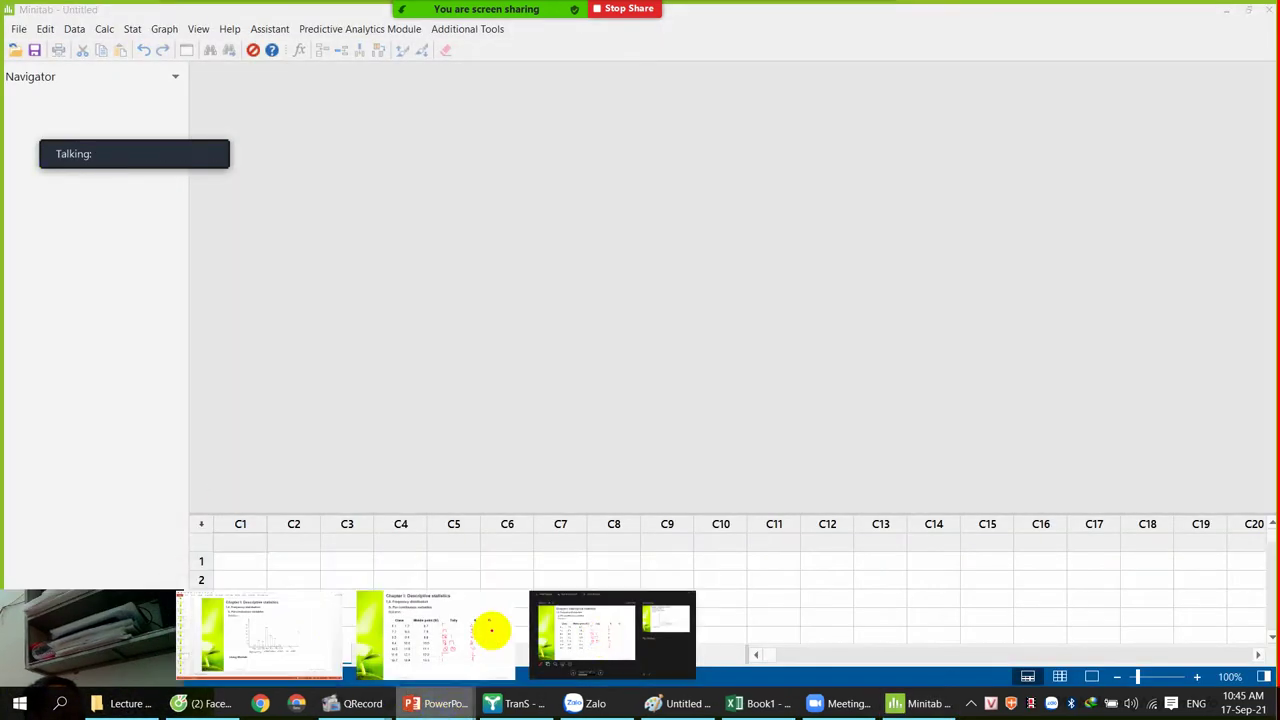
click(491, 629)
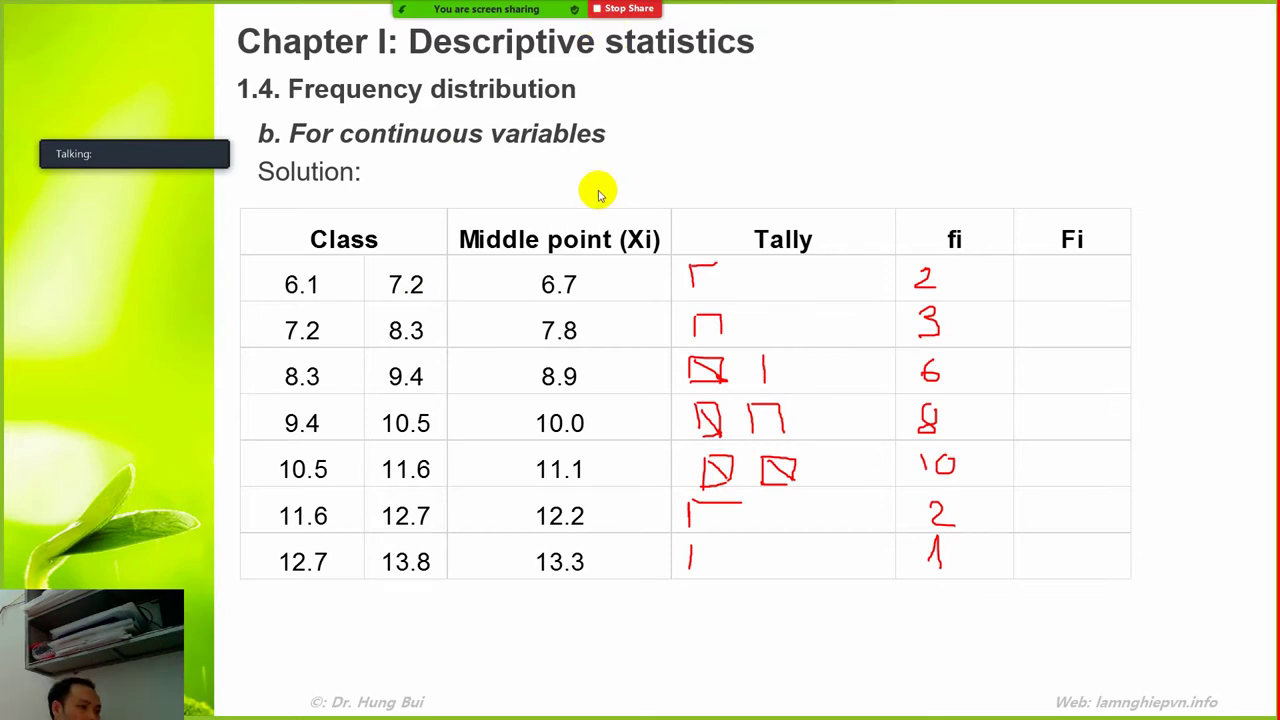
key(e)
key(Right)
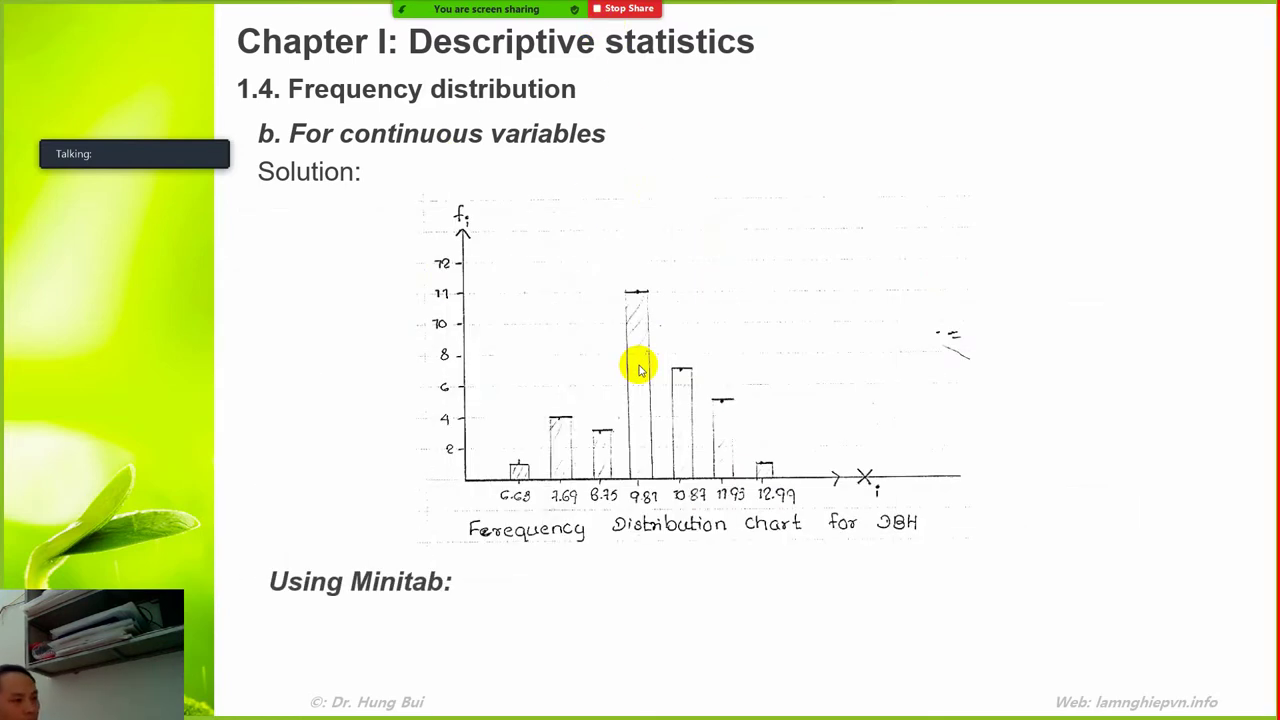
key(Escape)
click(697, 400)
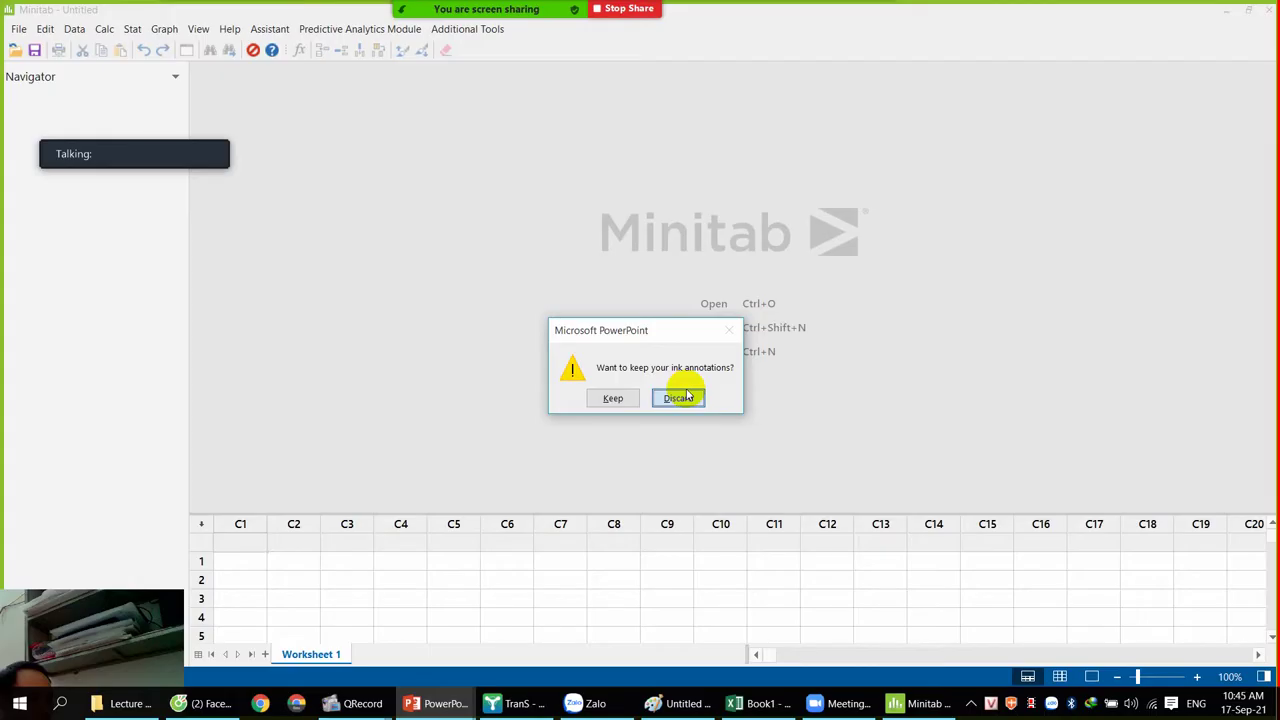
click(688, 397)
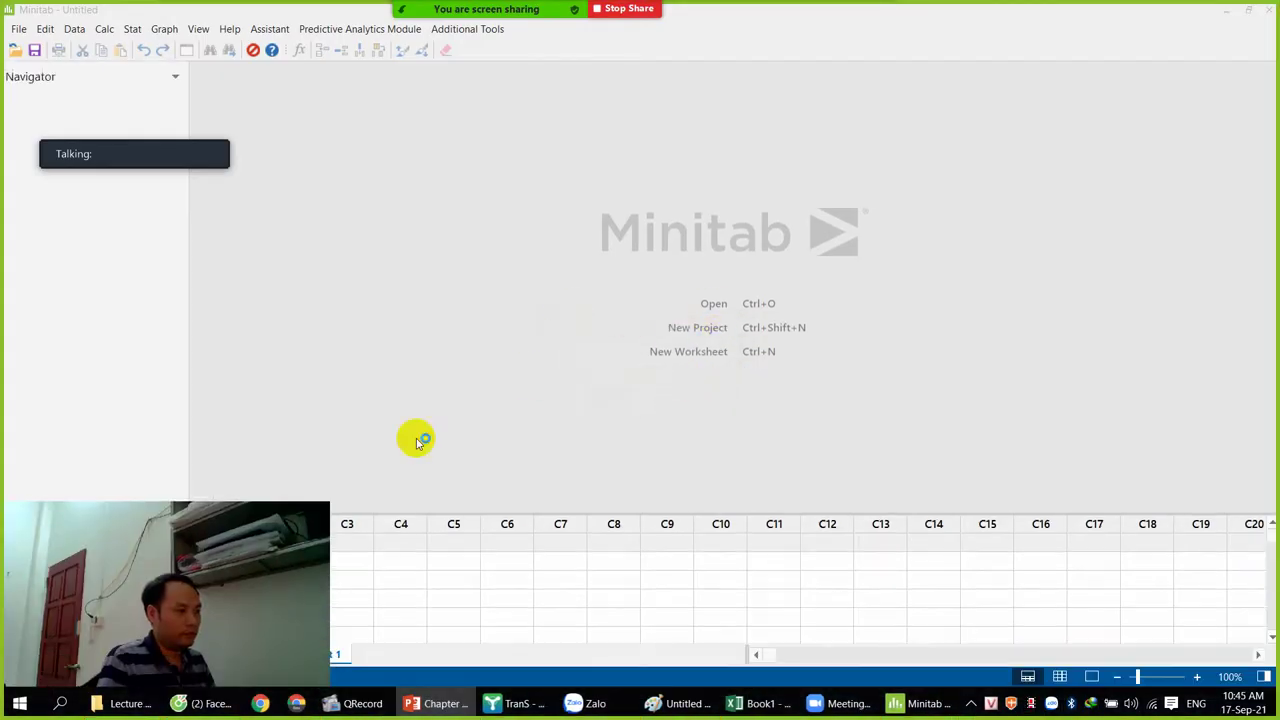
Step: Enlarge the worksheet pane in Minitab, and bring up slide 15 with the 32 tree diameters in PowerPoint
drag(249, 506, 83, 514)
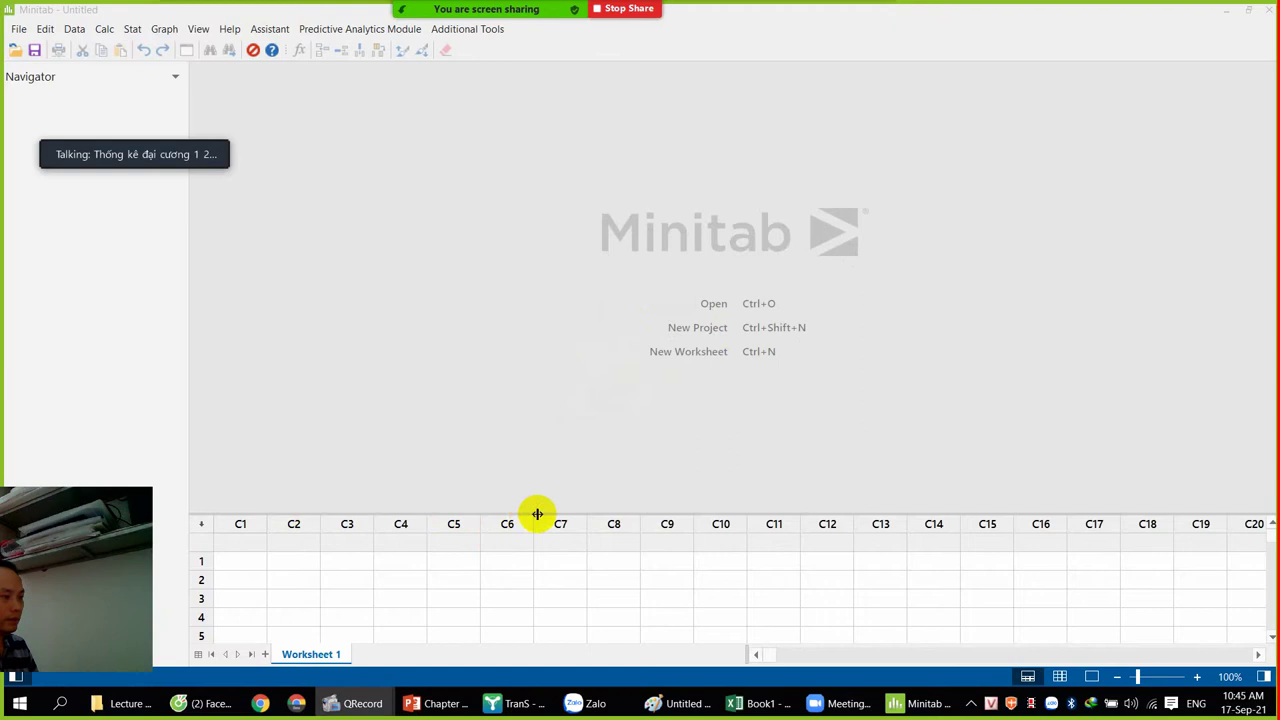
drag(532, 515, 537, 369)
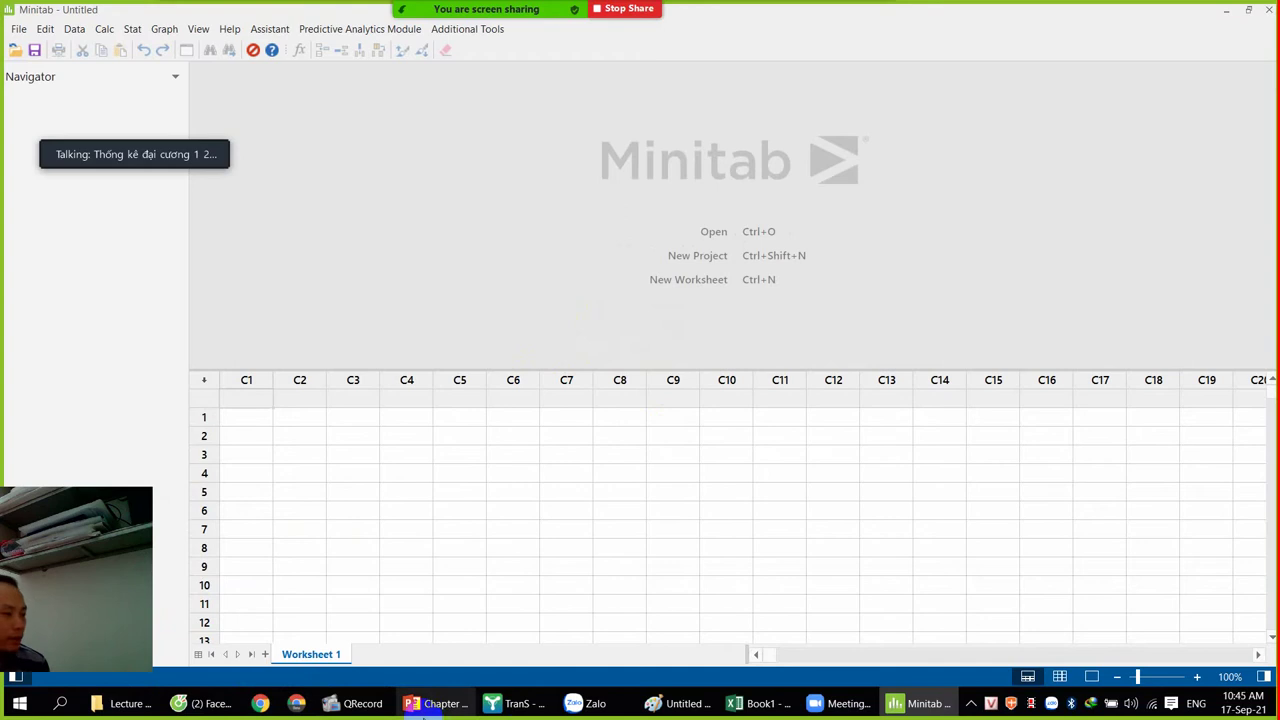
click(436, 706)
scroll(808, 257, down, 1)
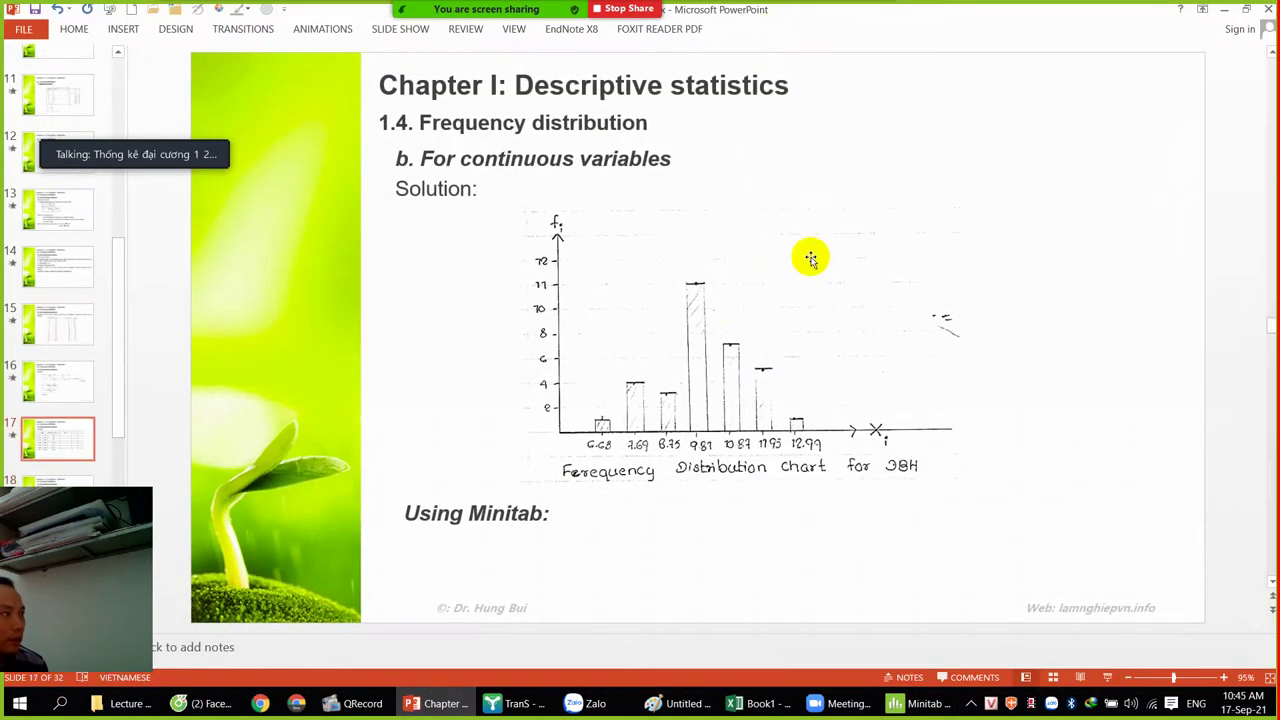
scroll(810, 258, up, 3)
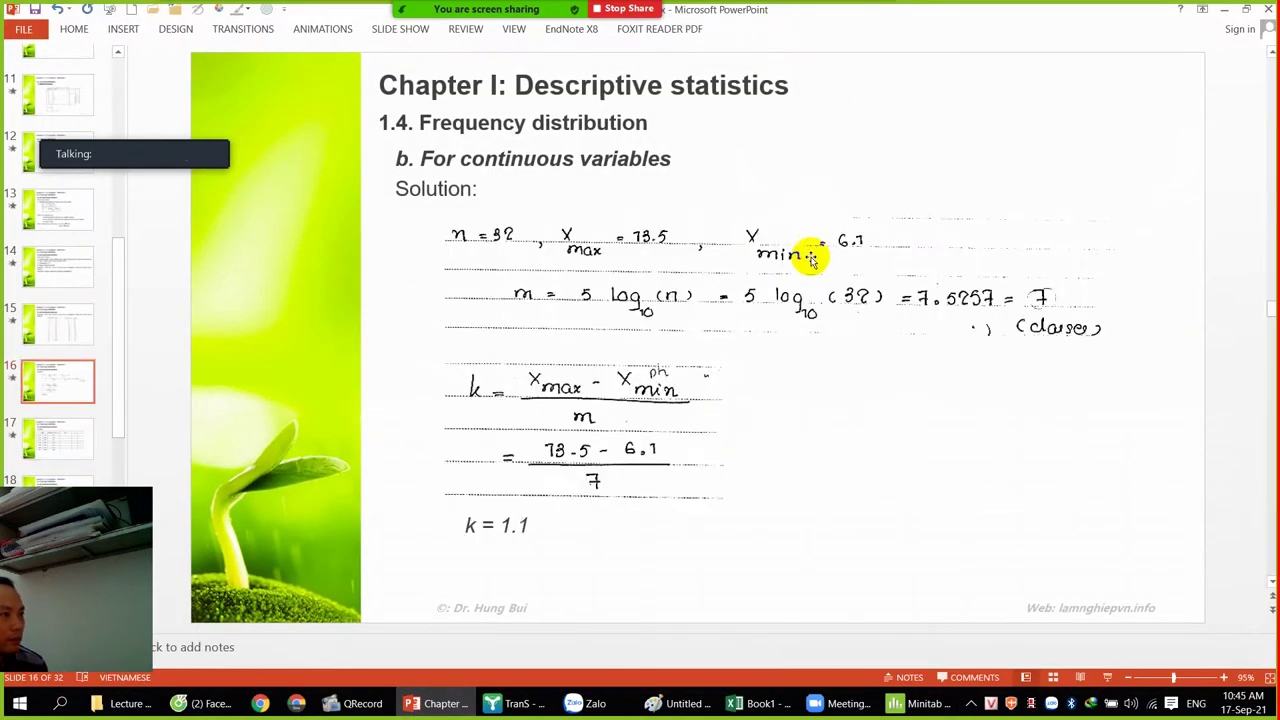
scroll(843, 254, down, 1)
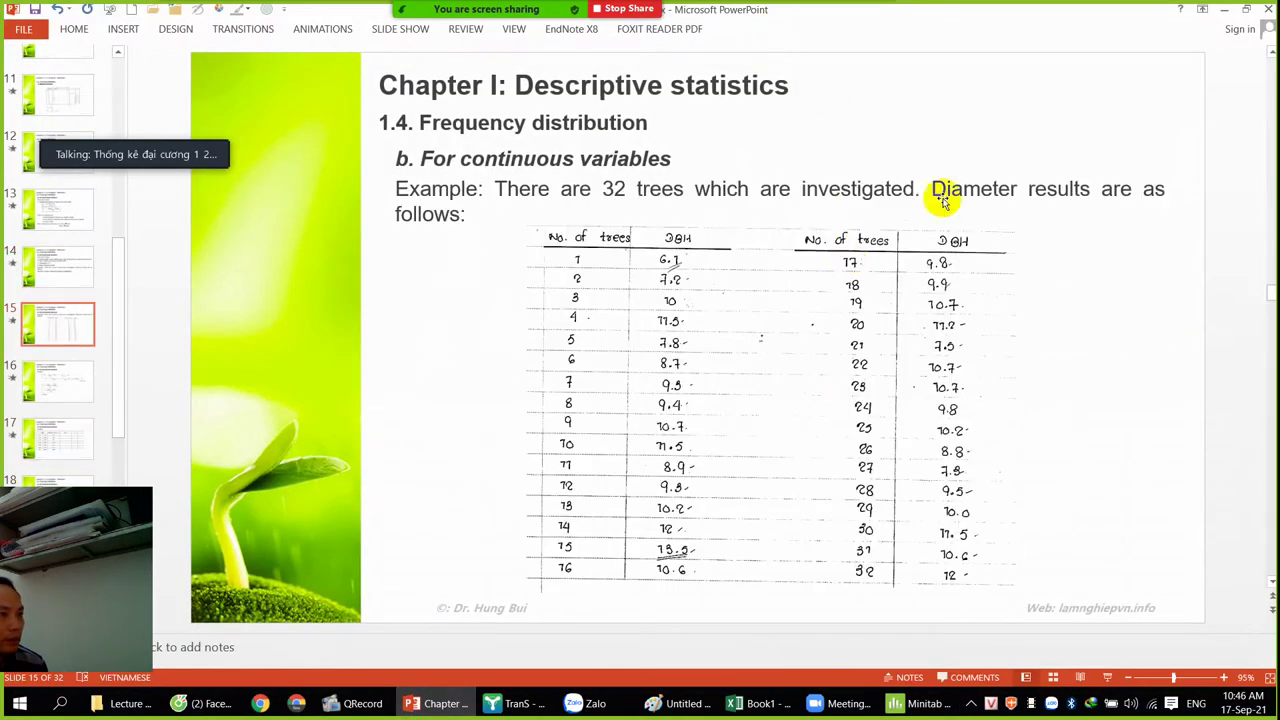
Step: Restore the PowerPoint window to a smaller size, narrow it and move it higher over the Minitab window
click(1244, 10)
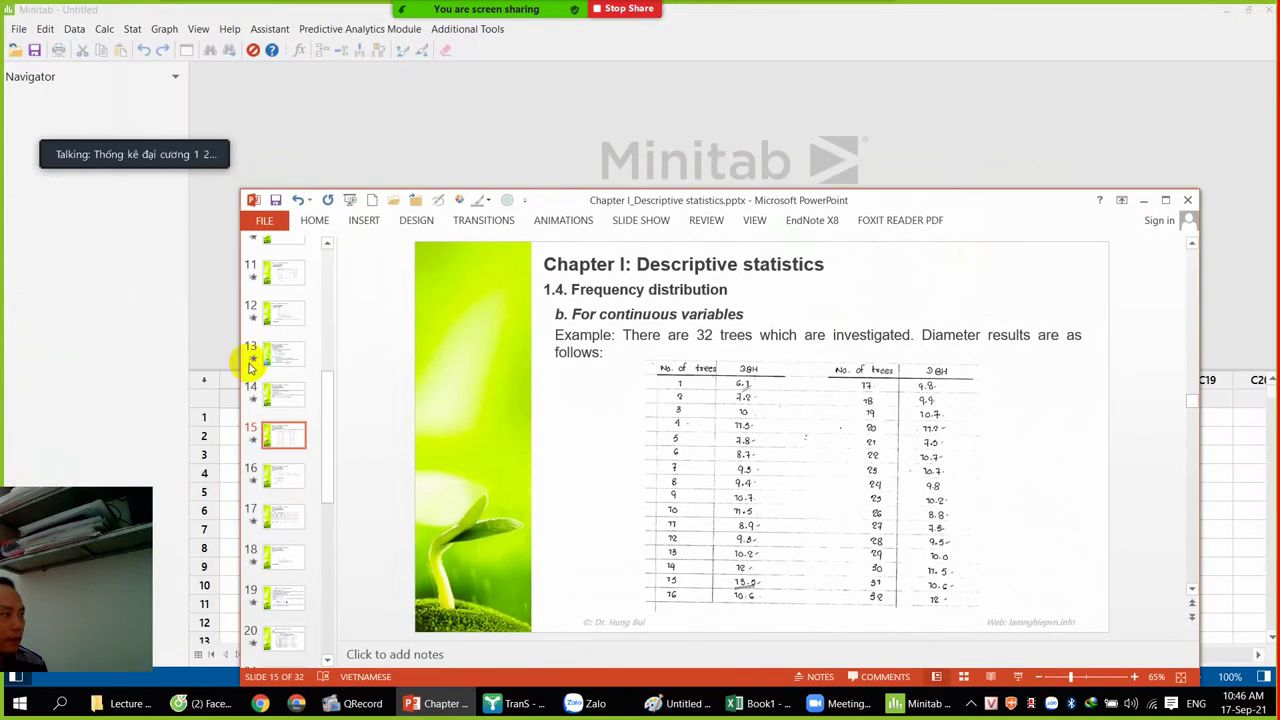
drag(237, 366, 598, 366)
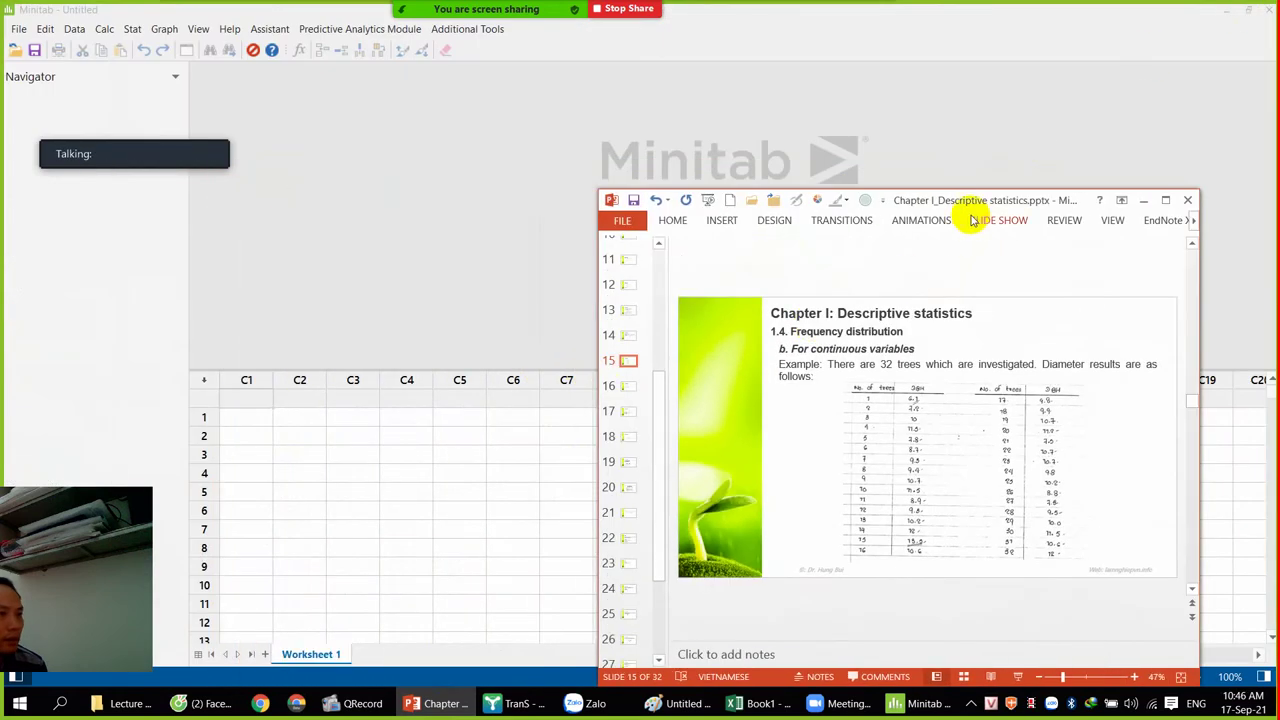
drag(963, 195, 842, 96)
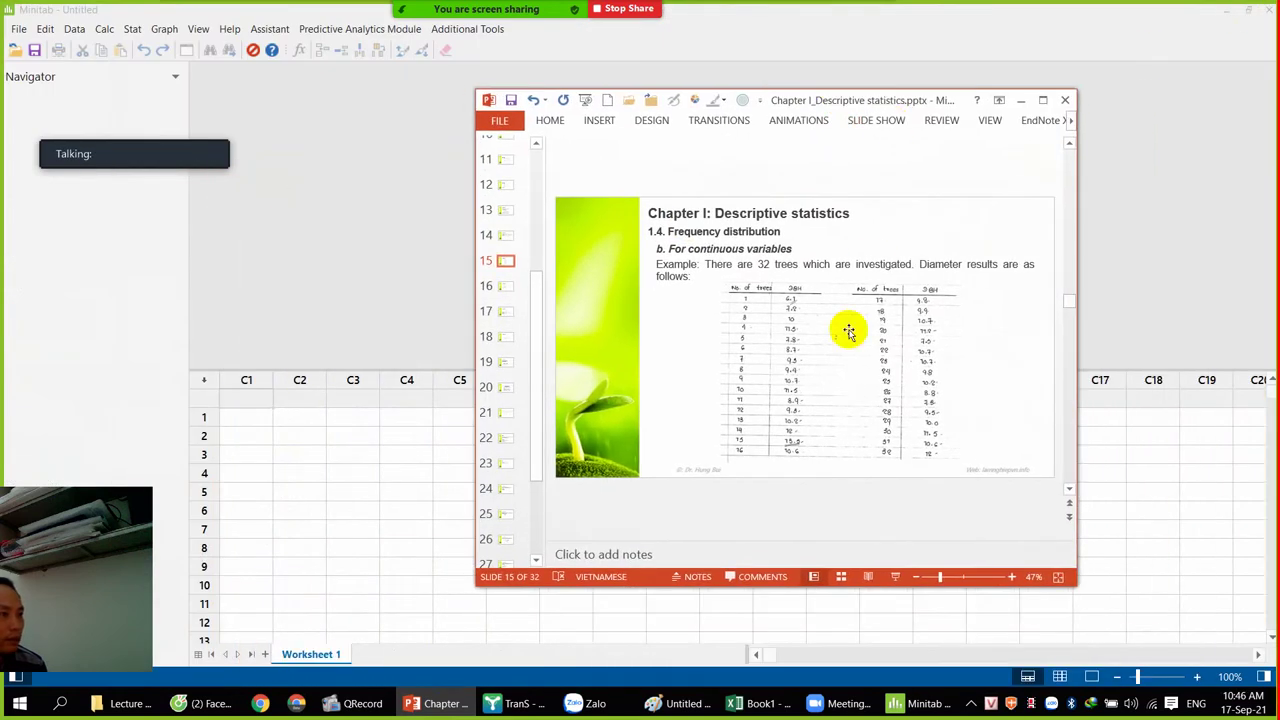
Step: Restore and lengthen the Minitab window, enlarge its worksheet pane, and place the PowerPoint window beside it
click(246, 418)
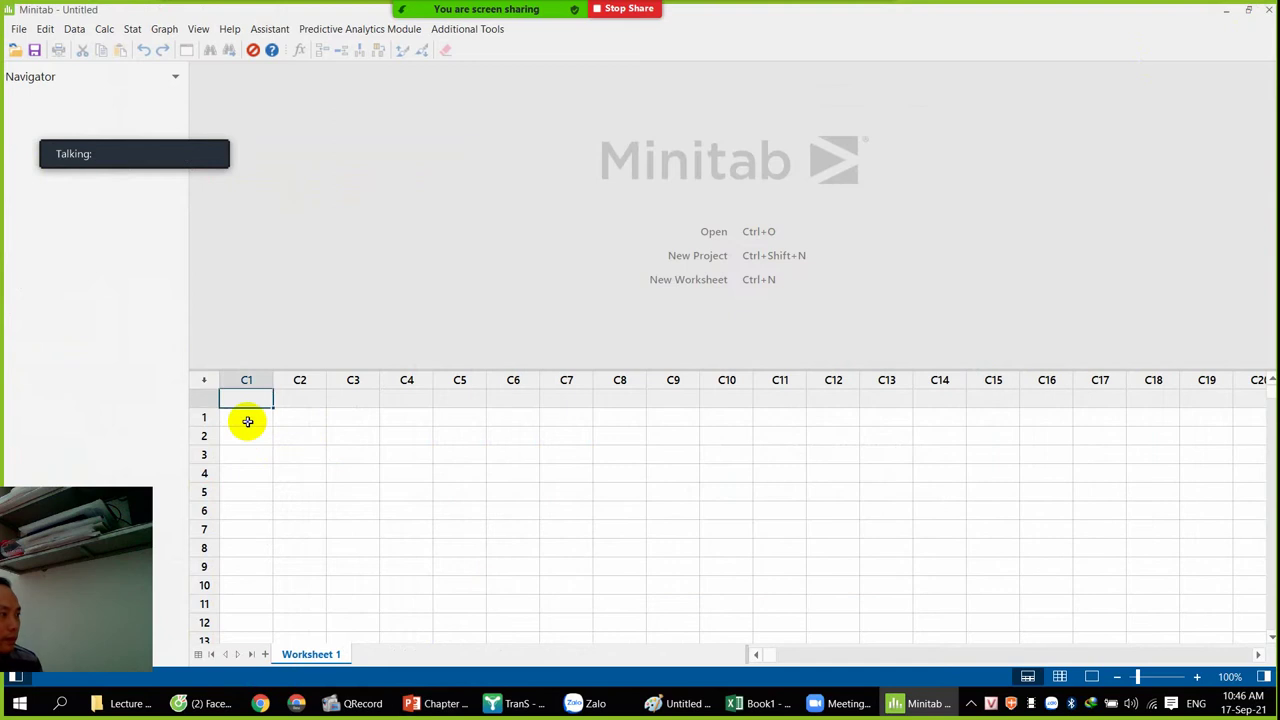
click(1252, 11)
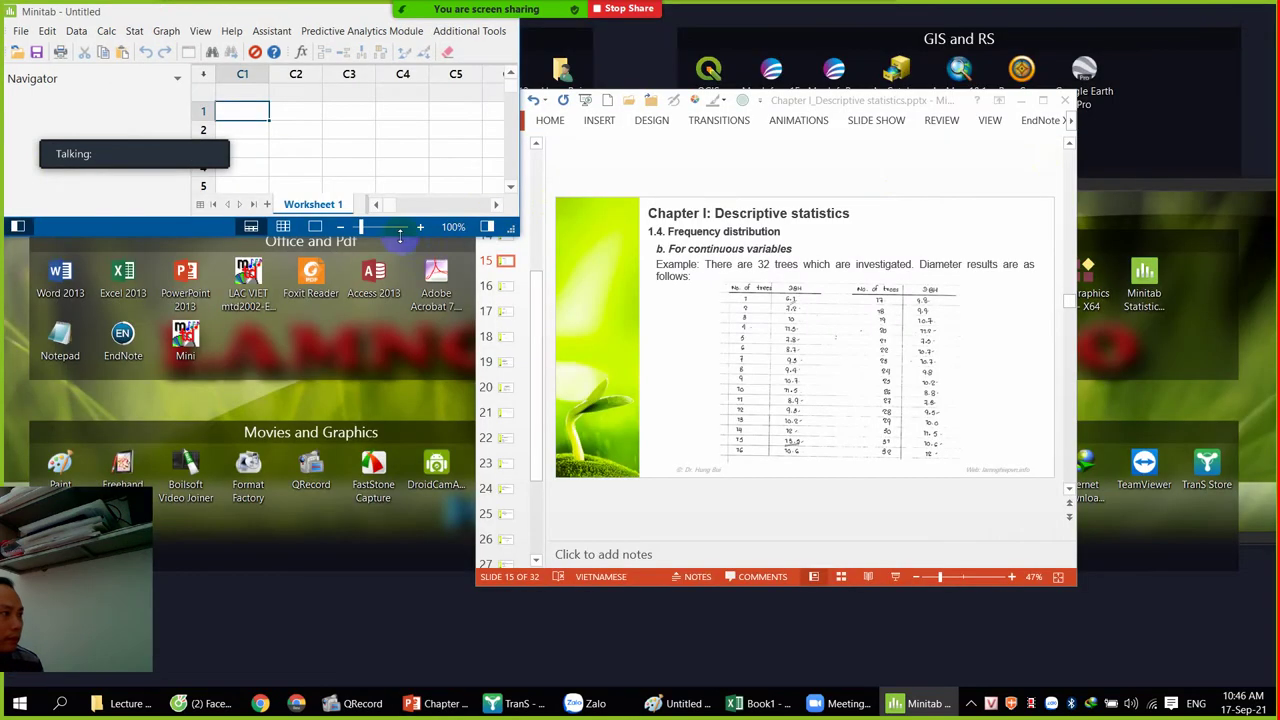
drag(399, 234, 331, 584)
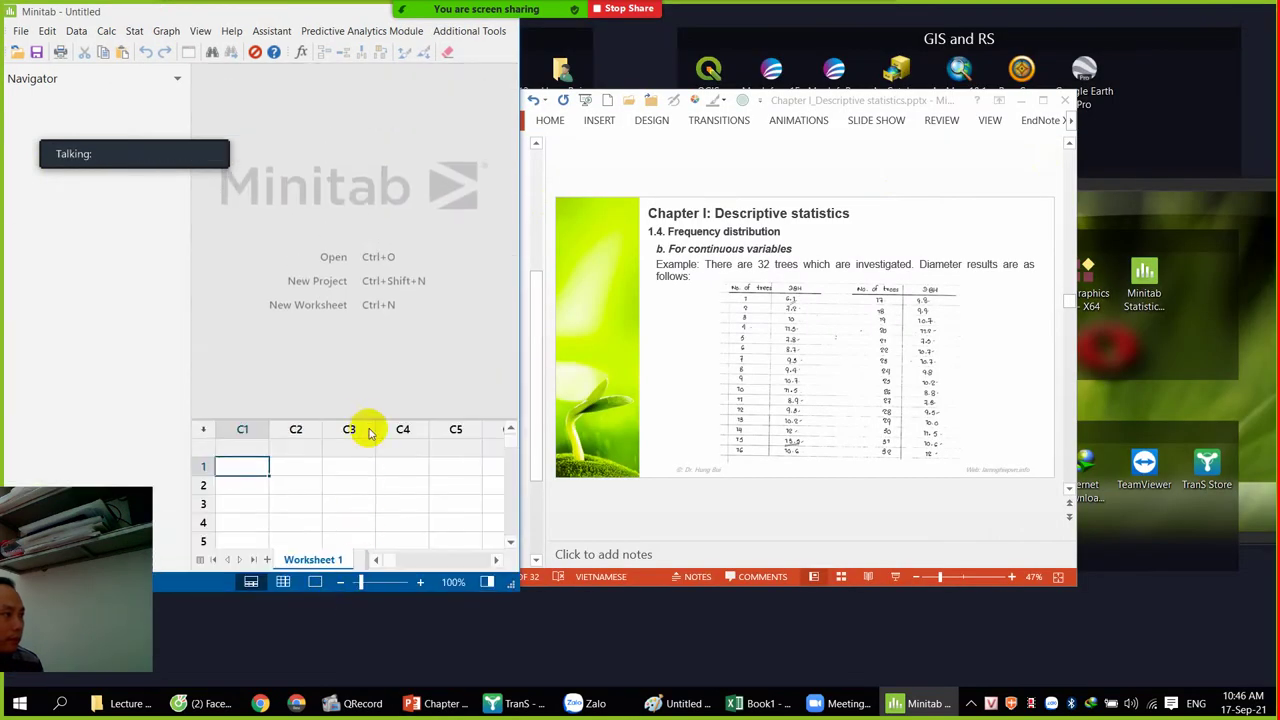
drag(369, 421, 364, 212)
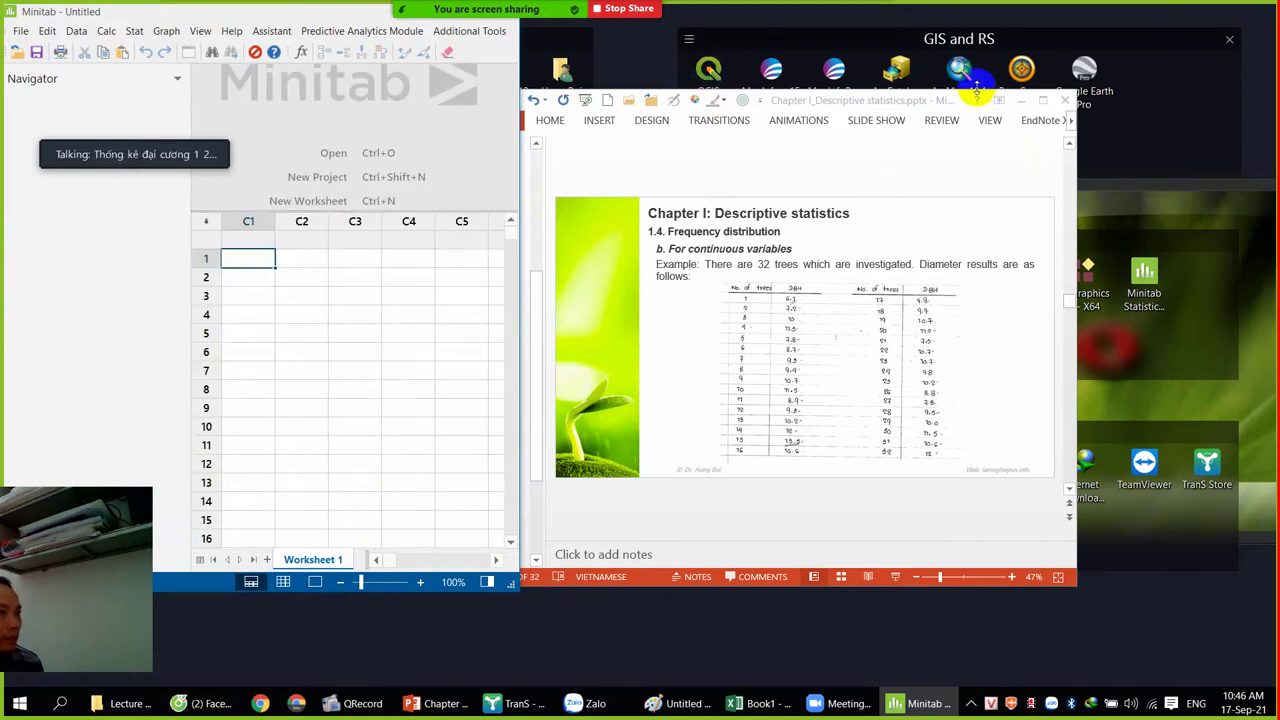
drag(913, 100, 946, 58)
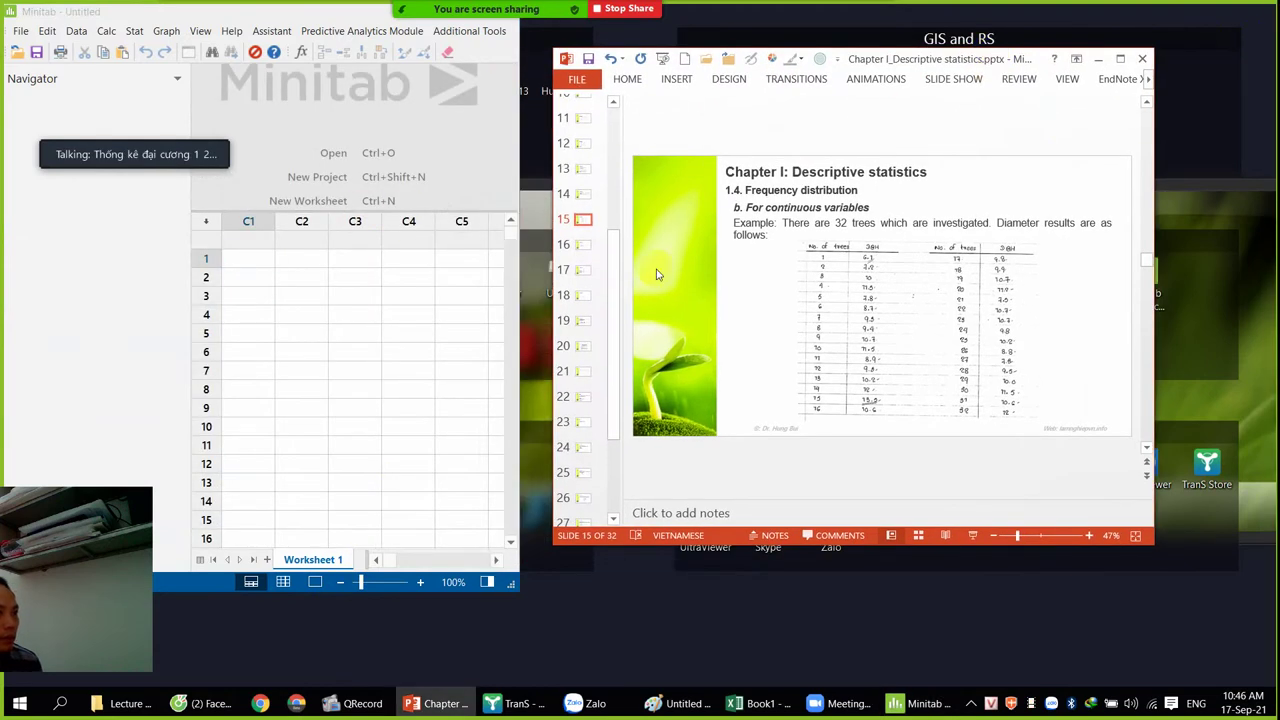
Step: Name worksheet column C1 DBH in Minitab
click(251, 250)
click(247, 240)
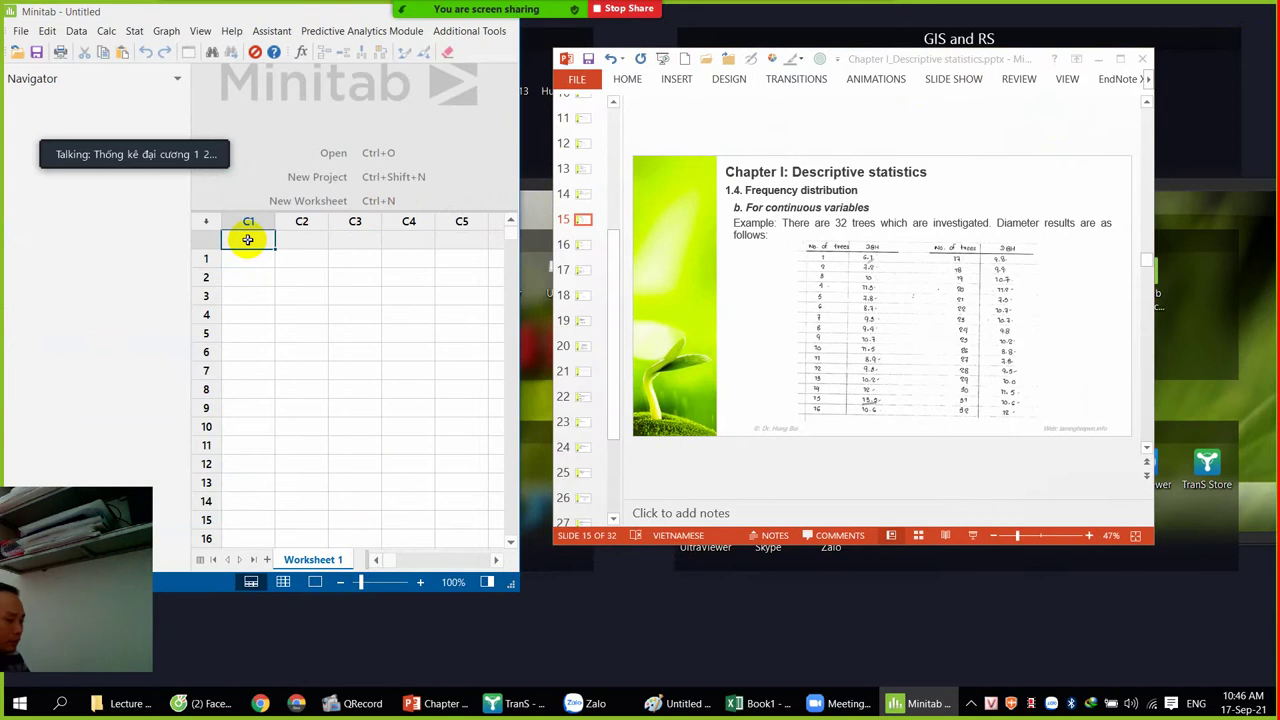
text(DBH)
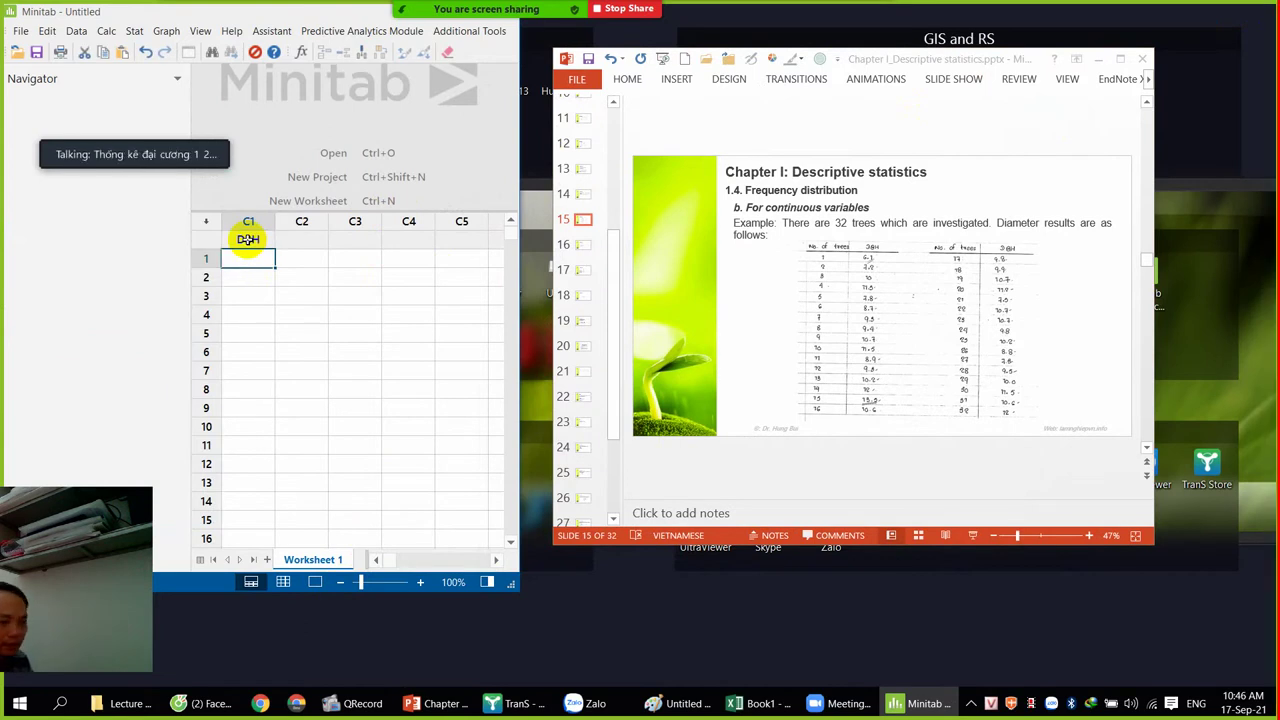
Step: Enter the first four tree diameters in the DBH column, rows 1 to 4: 6.1, 7.2, 10 and 11.5
text( 6.1 )
text(7)
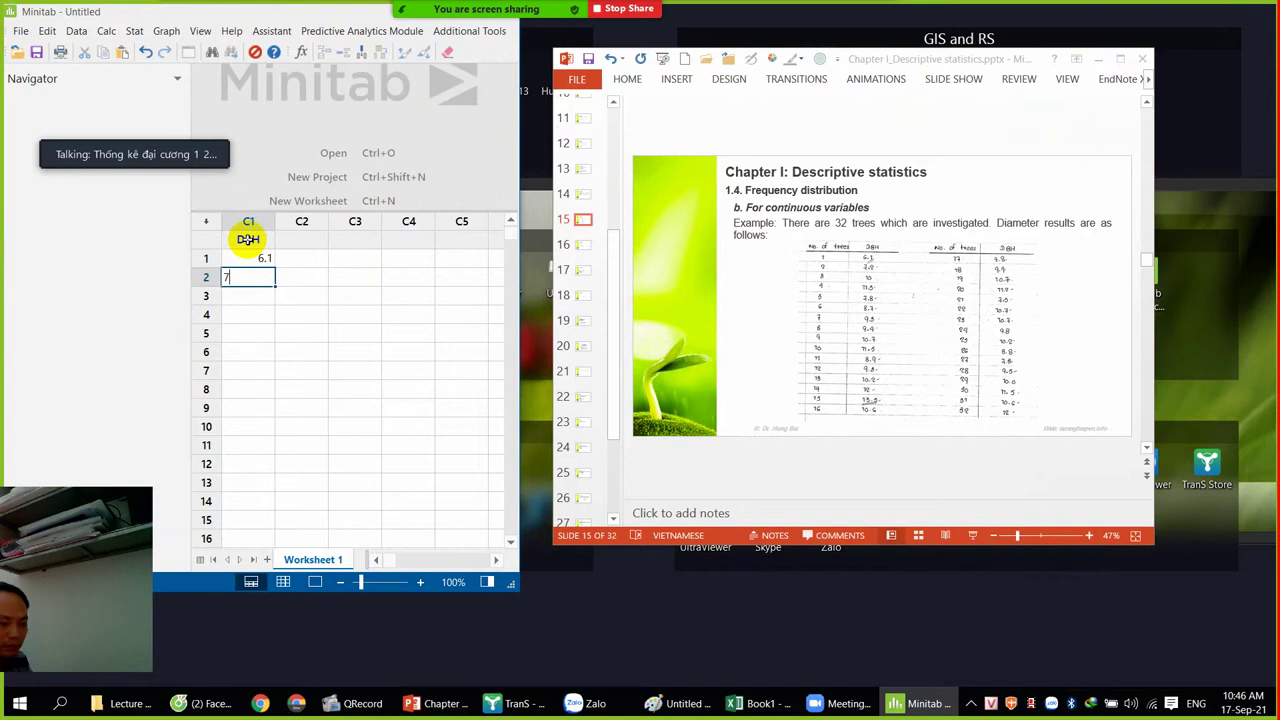
text(.2)
key(Return)
text(10)
key(Return)
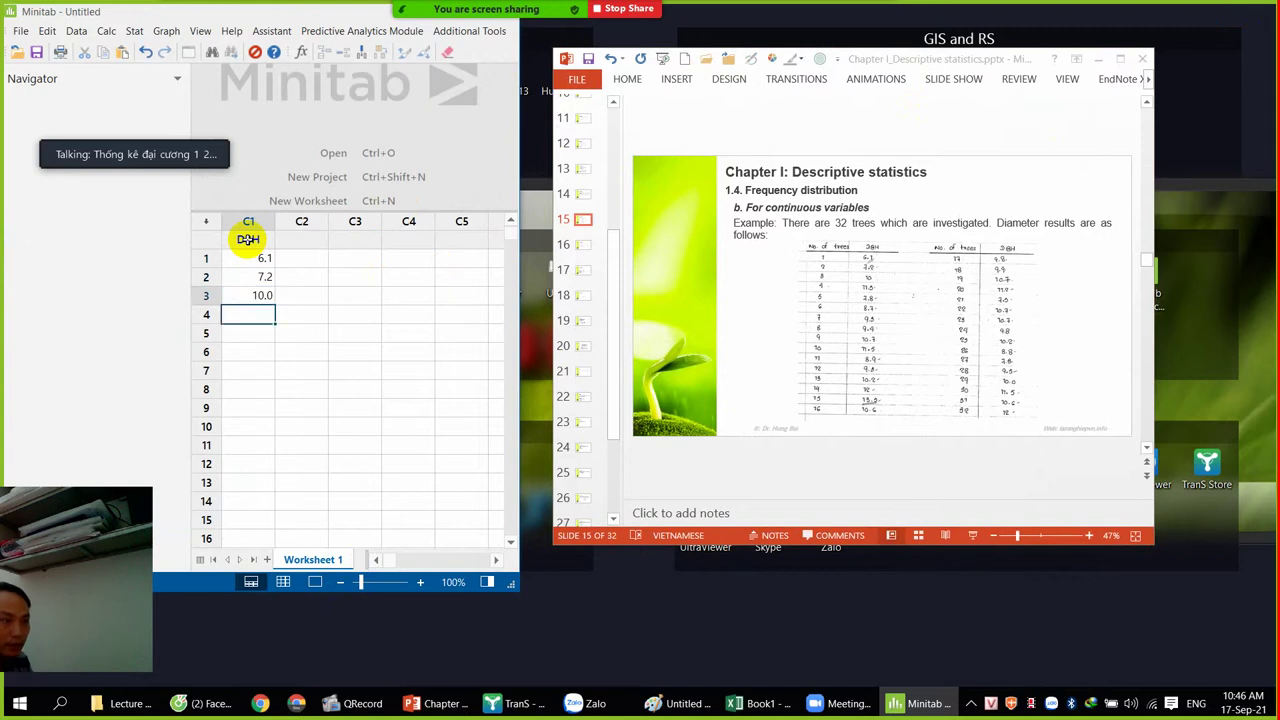
text(11.5)
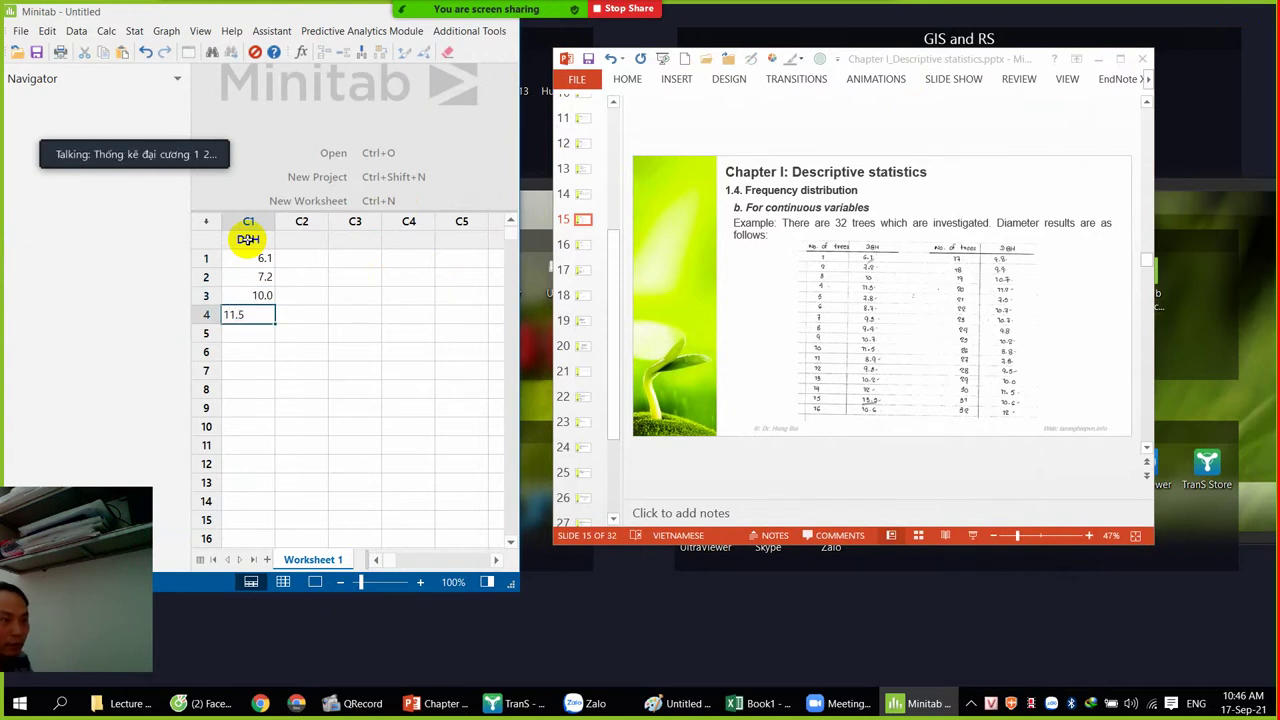
Step: Enter the diameters 7.8, 8.7, 9.3 and 9.4 in rows 5 to 8 of the DBH column
text(7.)
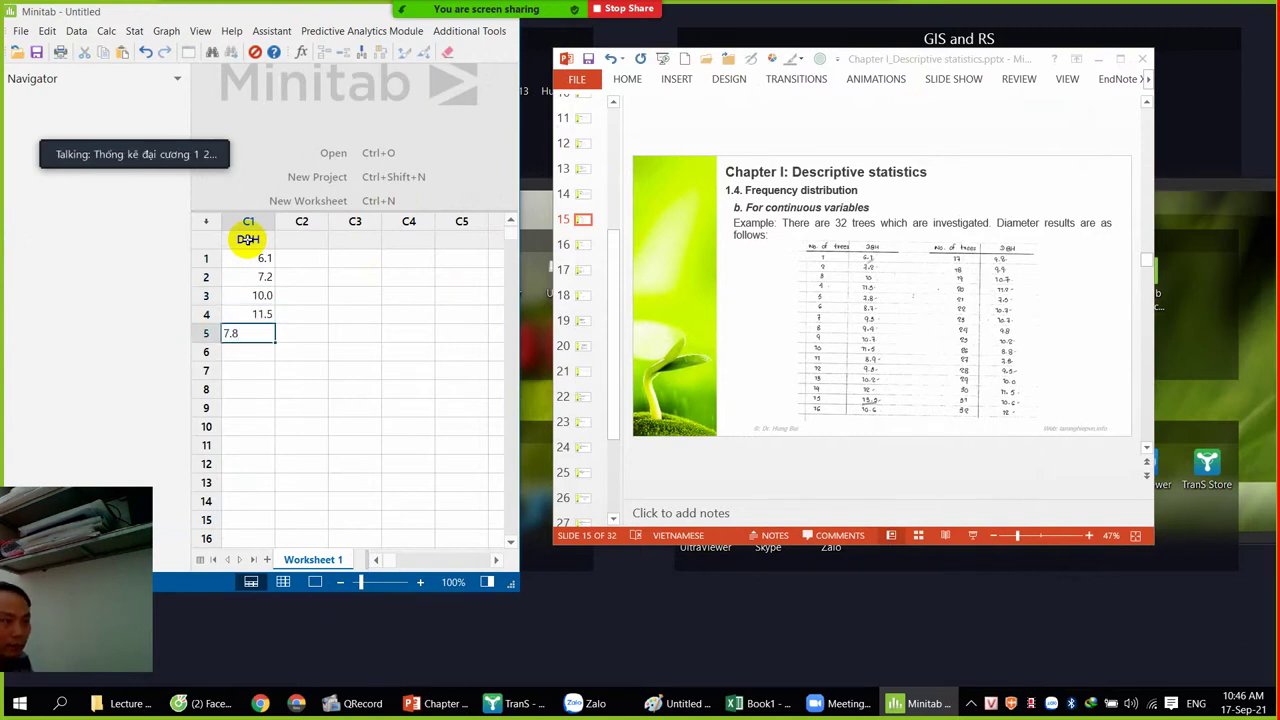
text(8.7)
key(Return)
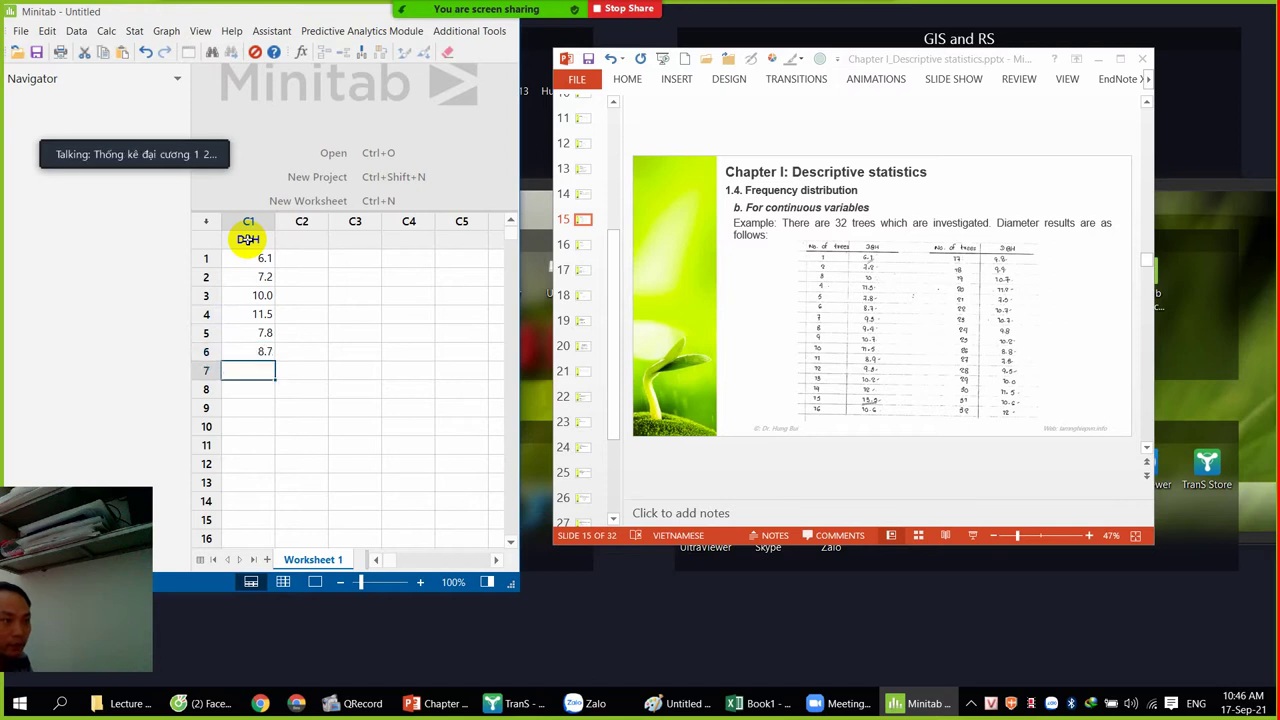
text(9.3)
key(Return)
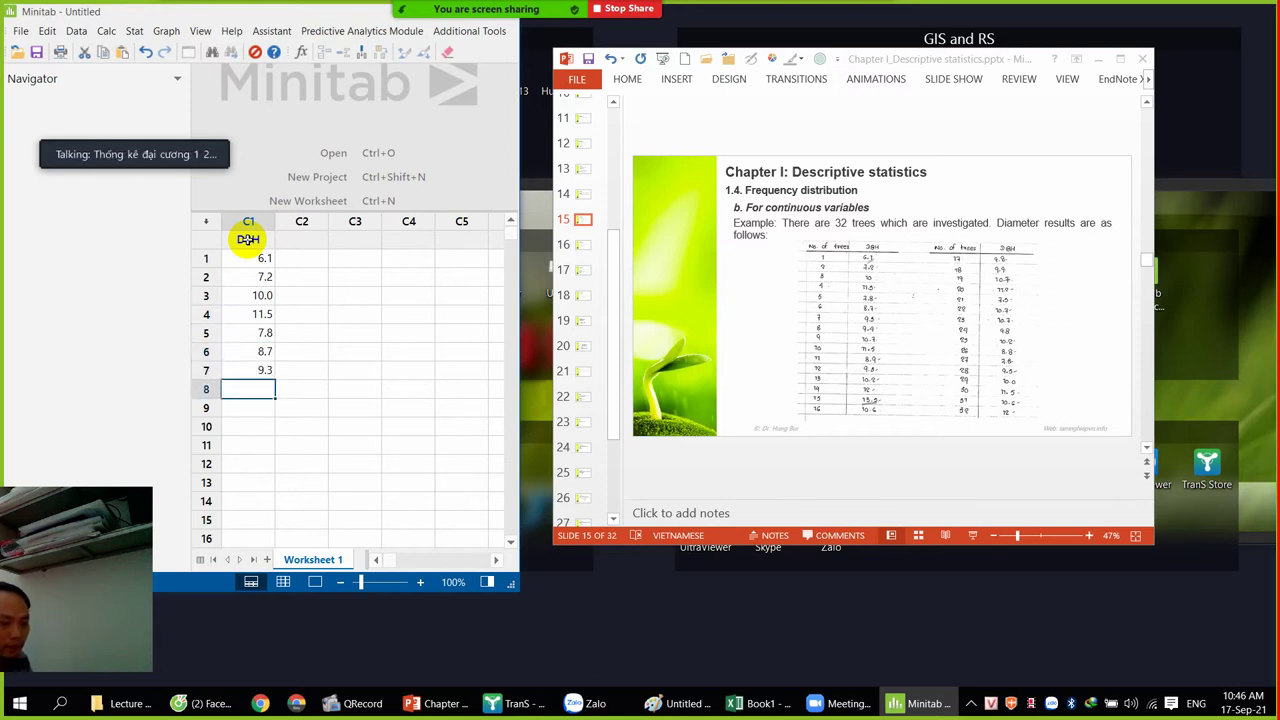
text(9.4)
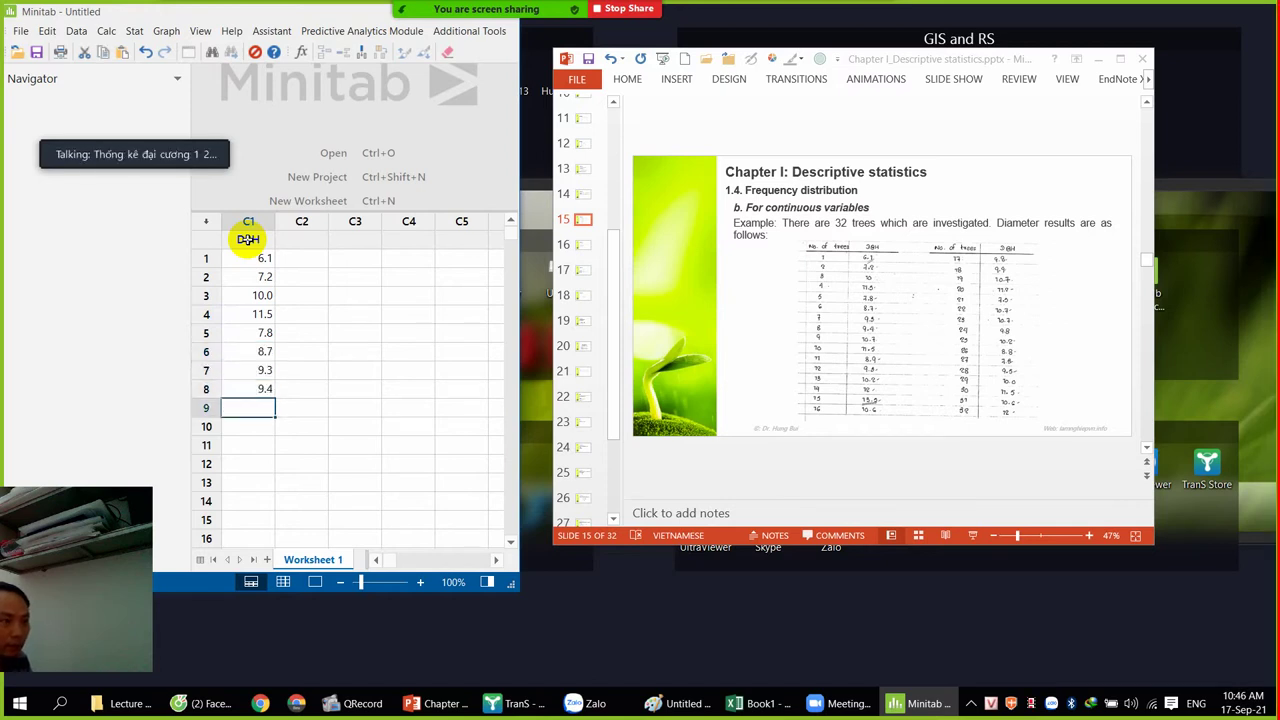
Step: Enter the diameters 10.7, 11.5, 8.9 and 9.3 in rows 9 to 12 of the DBH column
text(10.7)
key(Return)
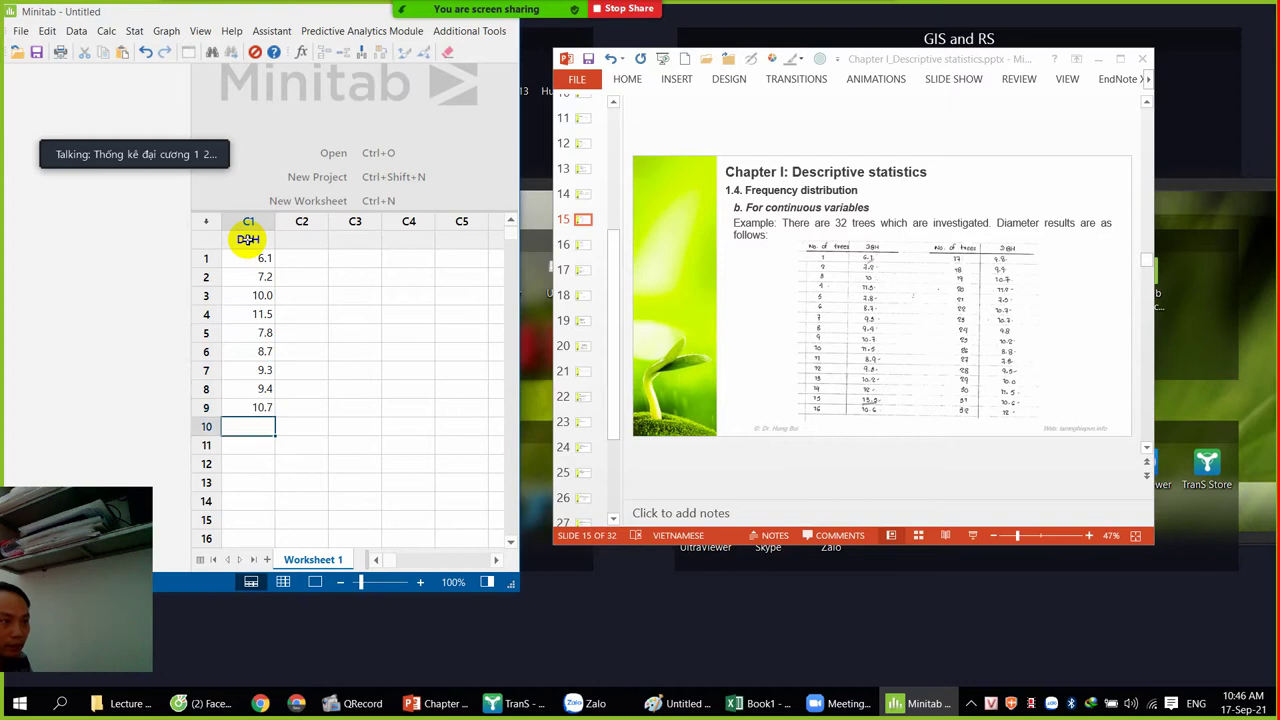
text(11.5)
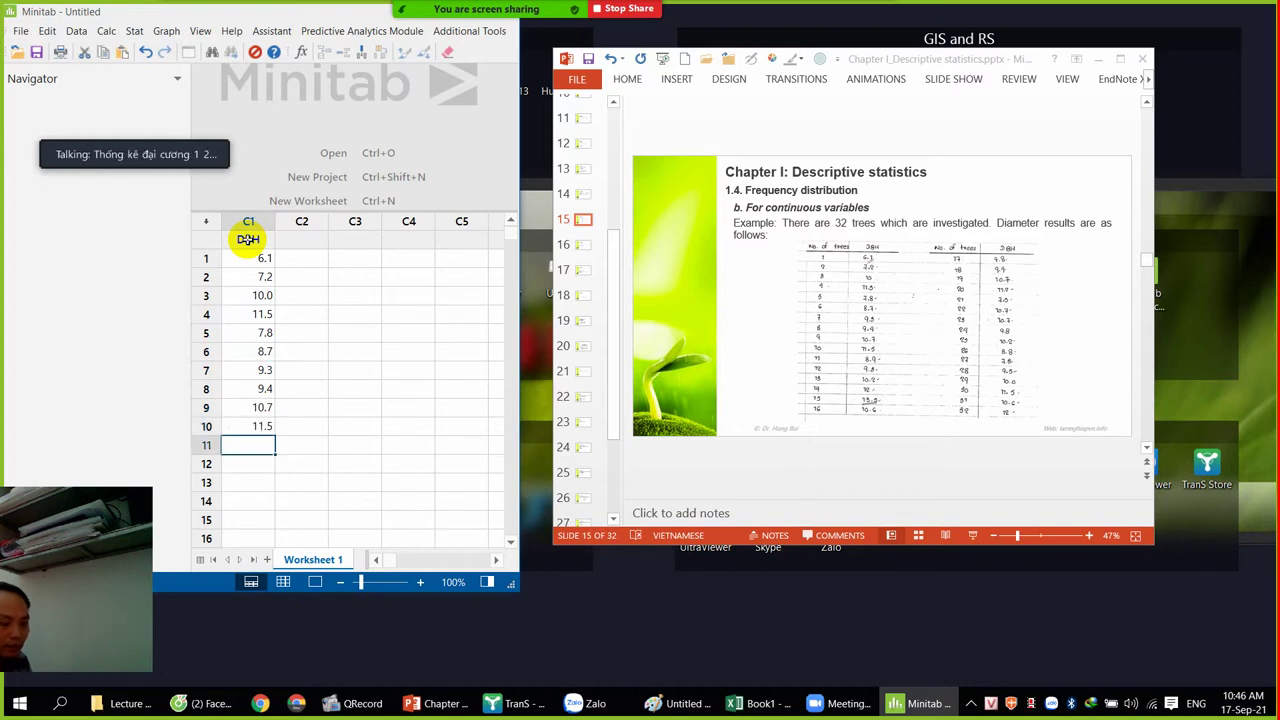
text(8.9)
key(Return)
text(9)
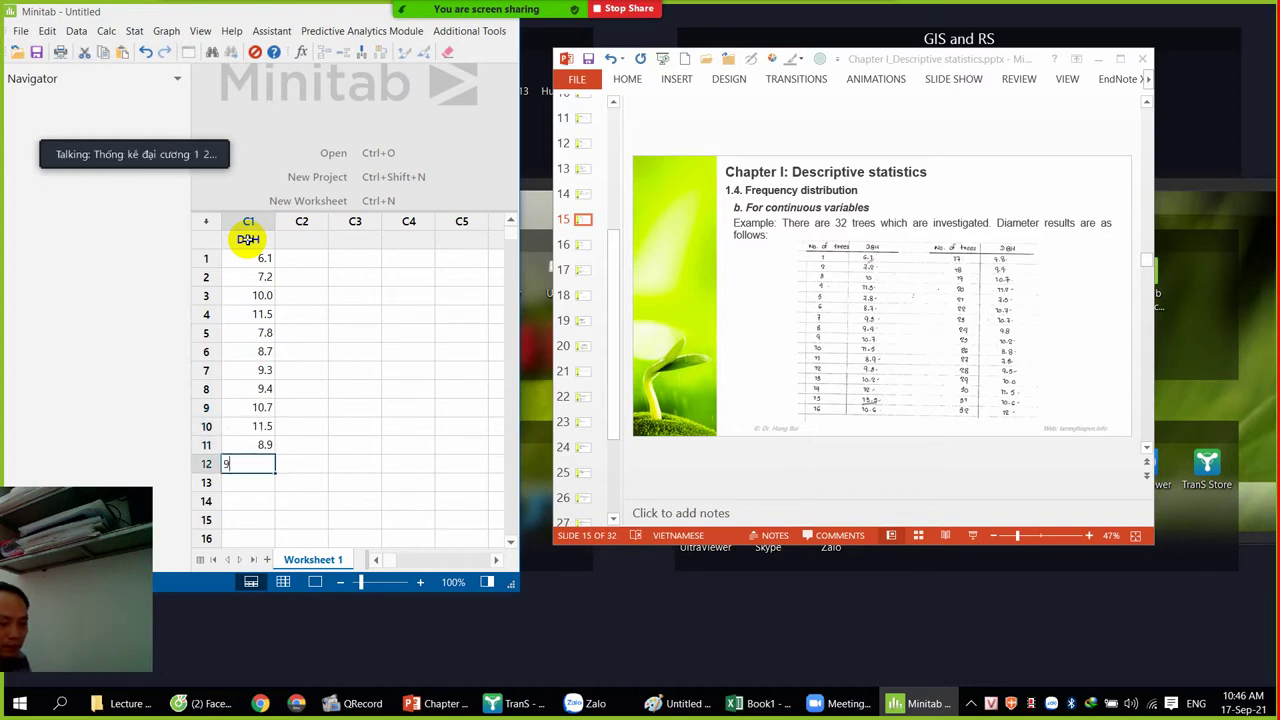
text(.3)
key(Return)
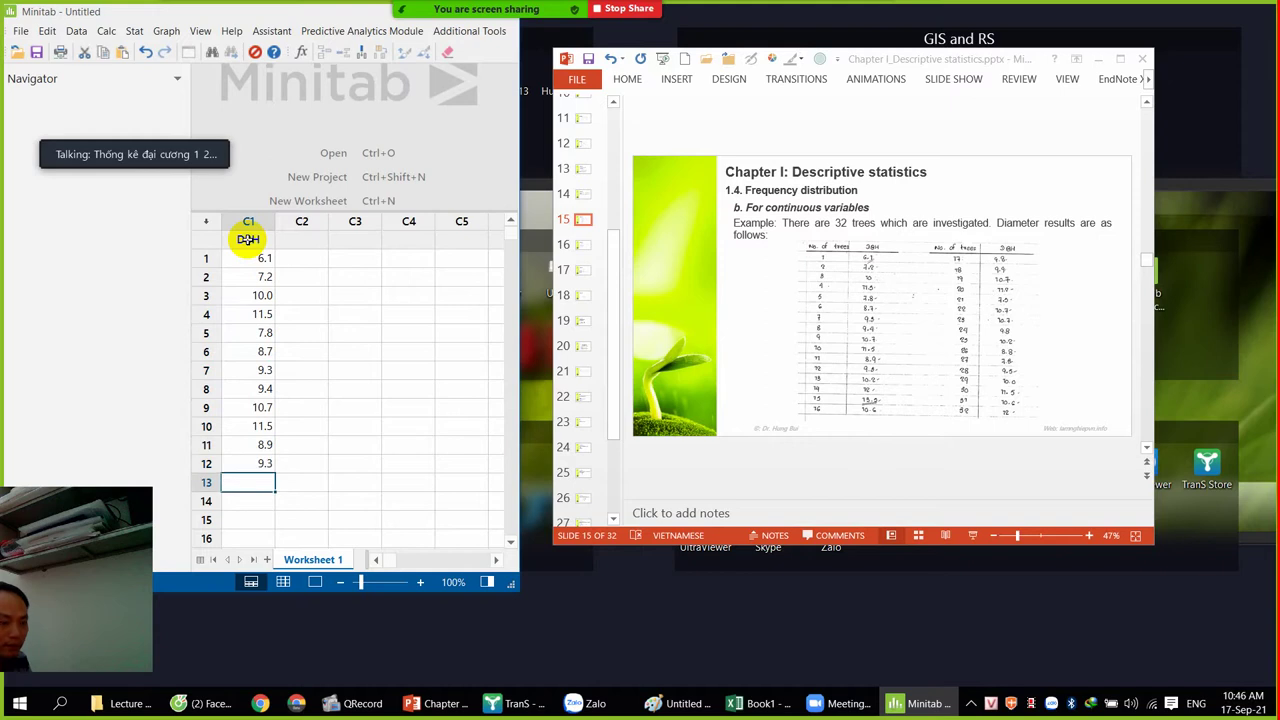
Step: Enter 10.2, 12, 13.5 and 10.6 in DBH rows 13 to 16, briefly enlarging the PowerPoint slide to read tree 15's diameter
text(10.2)
text(12)
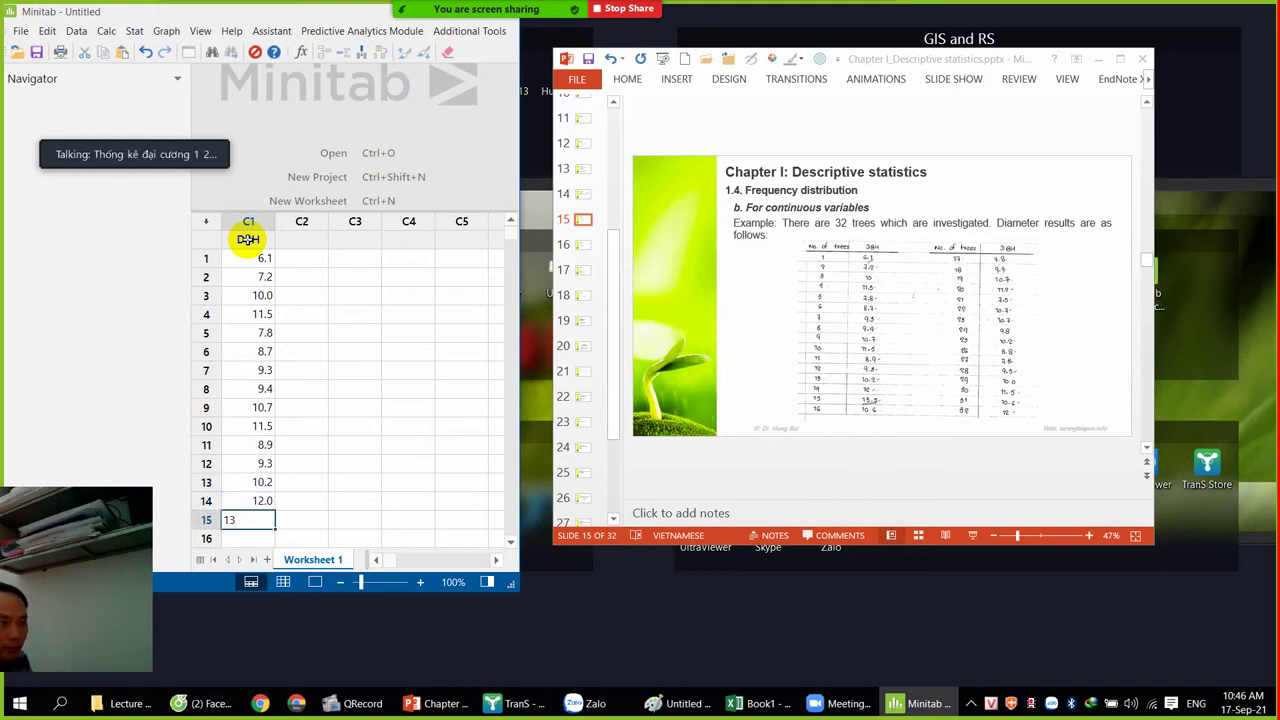
click(1124, 61)
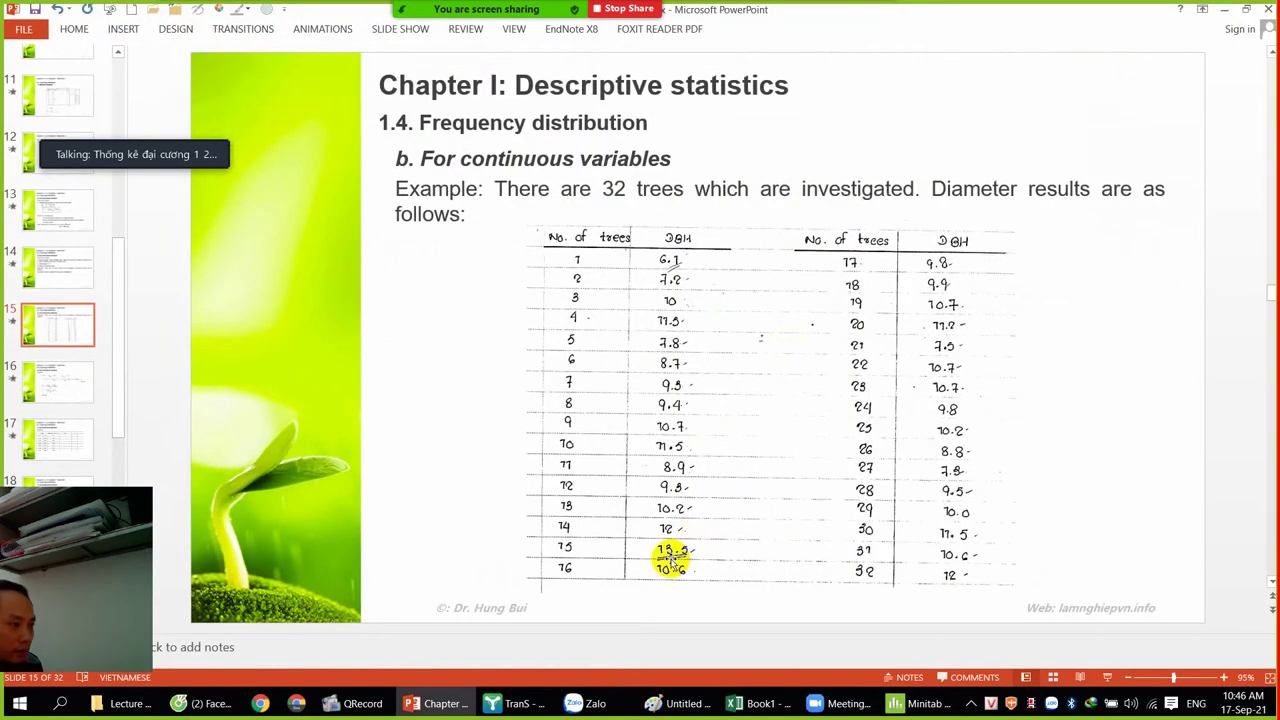
click(1248, 10)
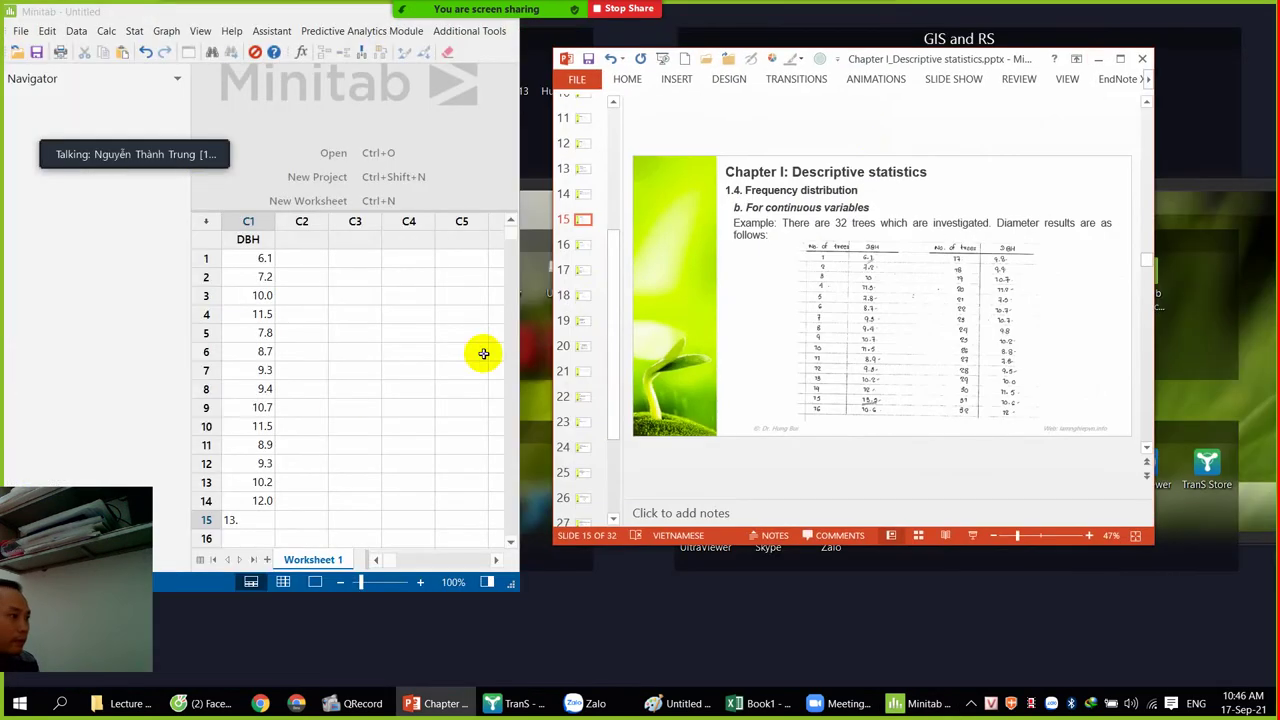
click(260, 520)
text(13.5)
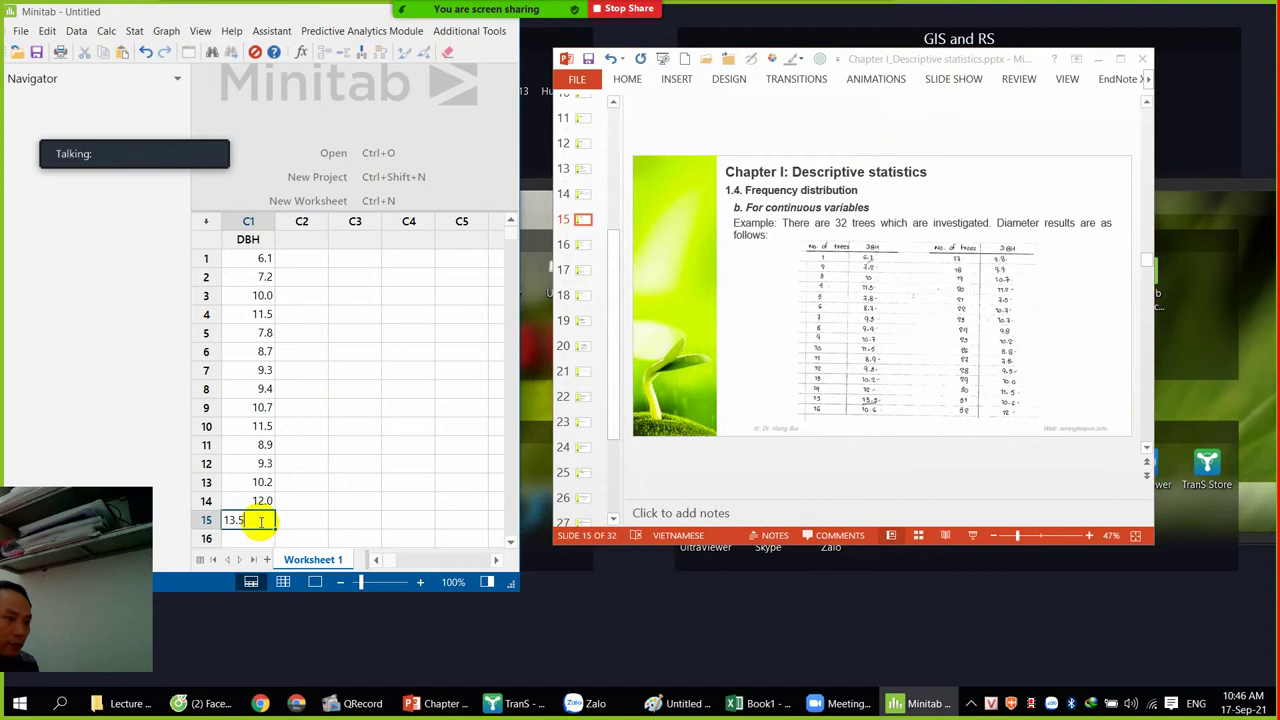
text(10.6)
key(Return)
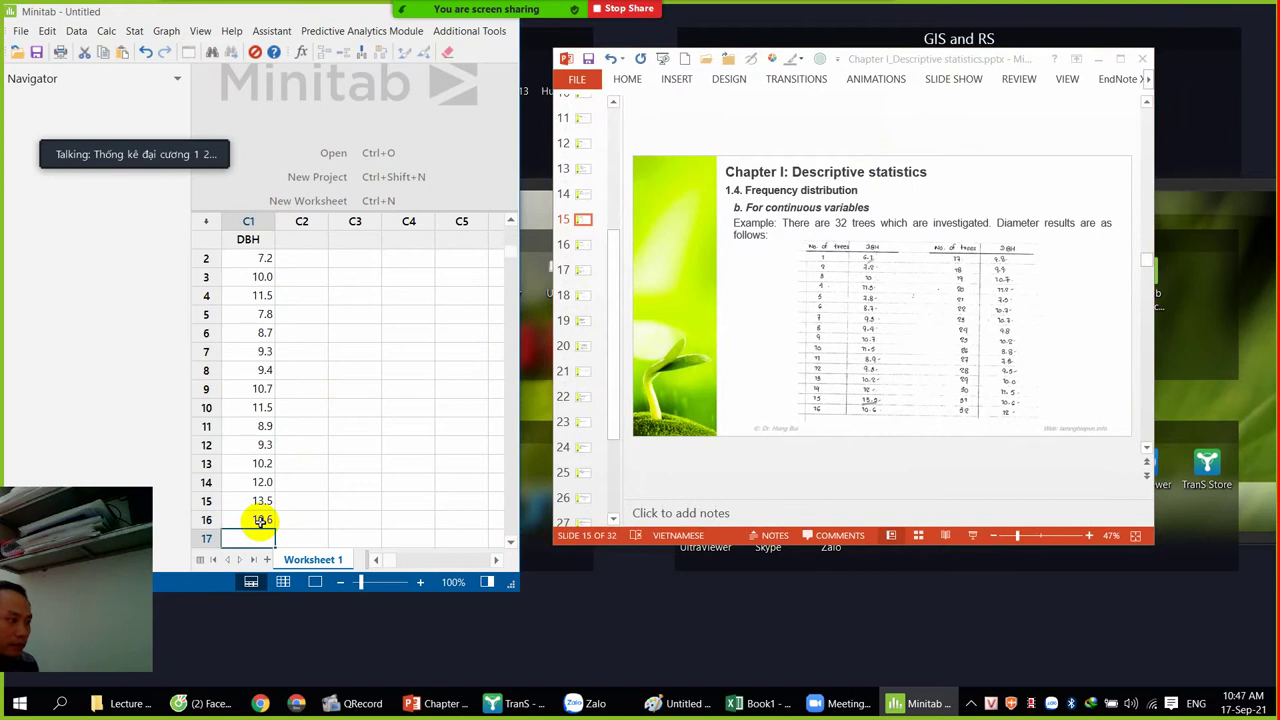
Step: Enter the diameters 9.8, 9.9, 10.7 and 11.2 in rows 17 to 20 of the DBH column
text(9.8)
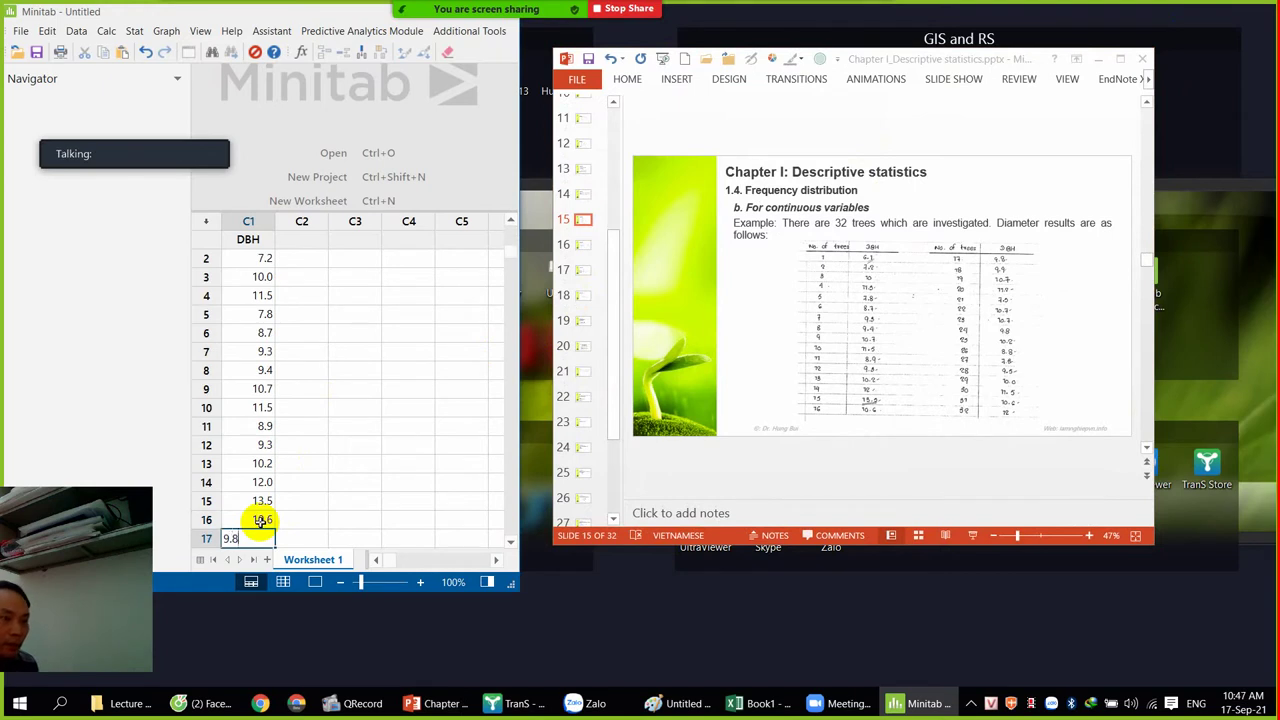
text(9.)
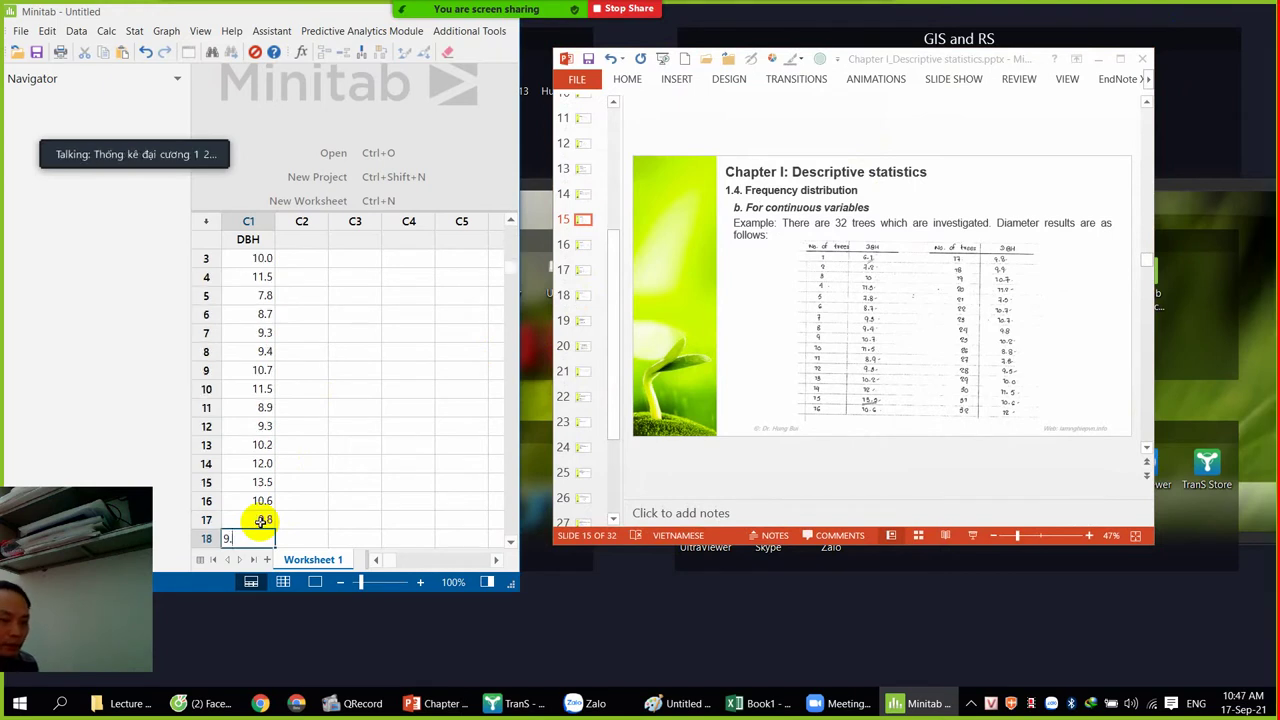
text(9)
key(Return)
text(10.7)
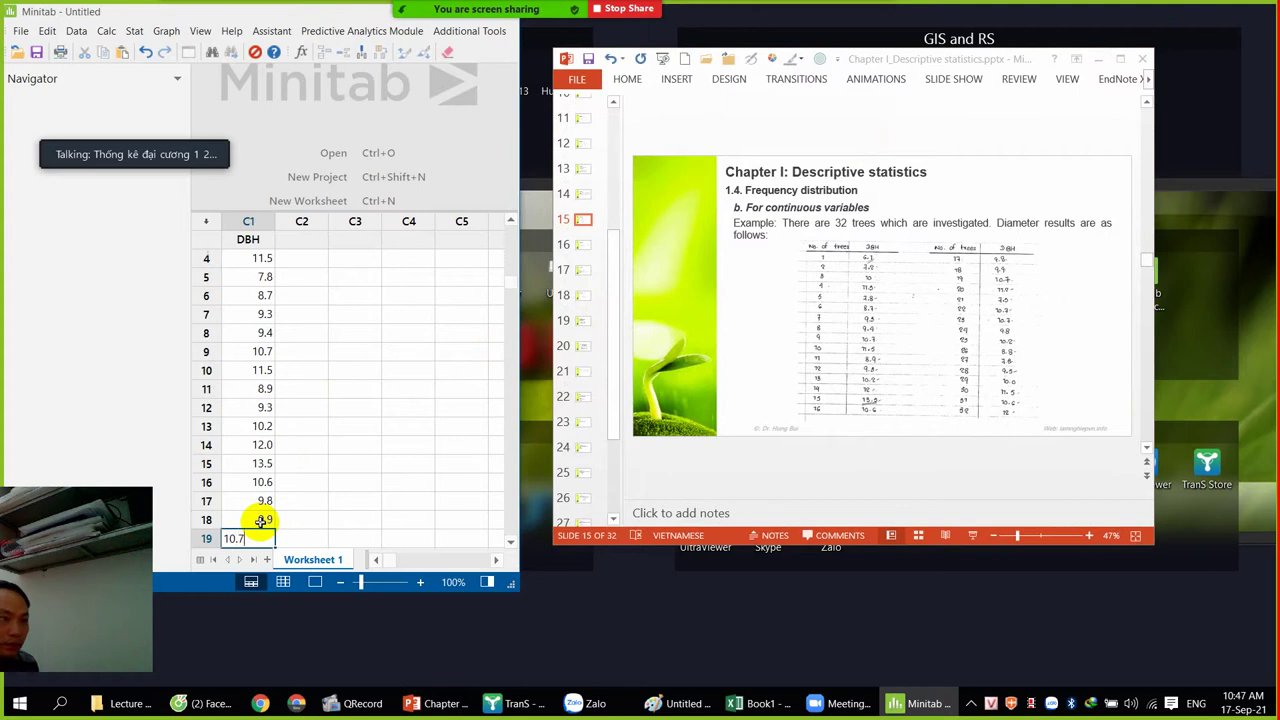
key(Return)
text(11.2)
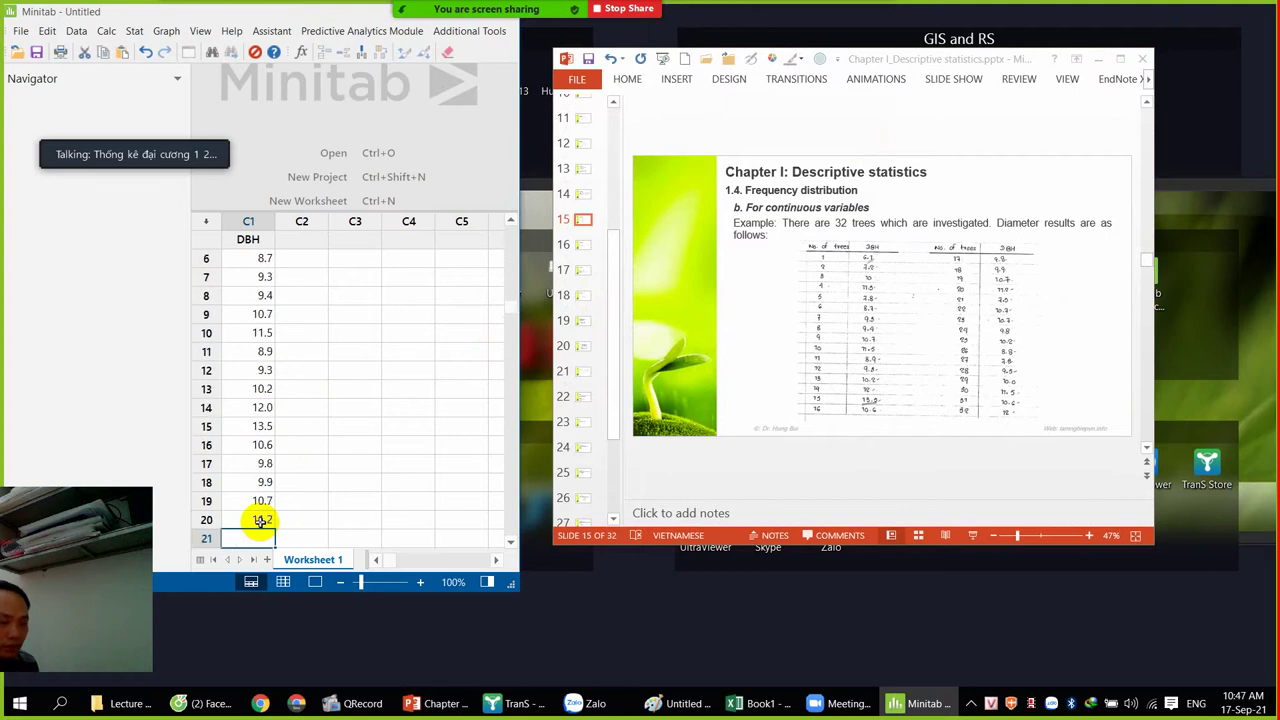
Step: Enter the diameters 7.5, 10.7 and 10.7 in rows 21 to 23 of the DBH column
text(7.5)
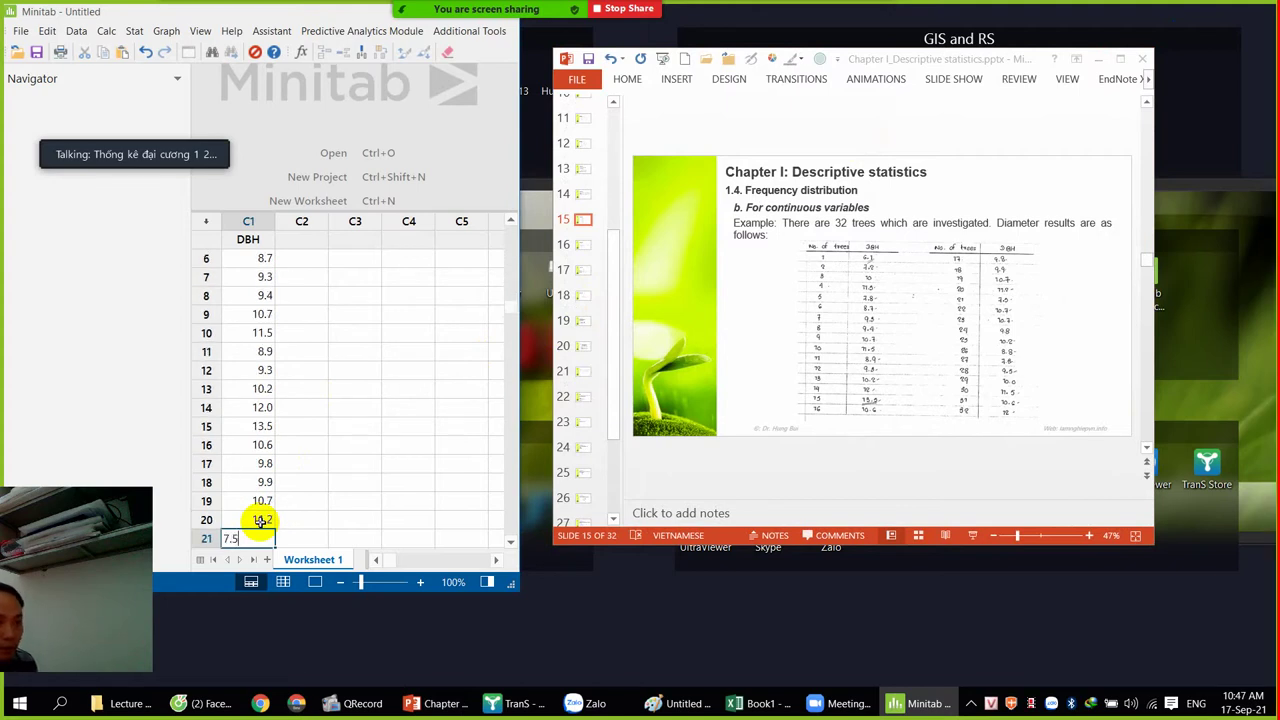
key(Return)
text(10.7)
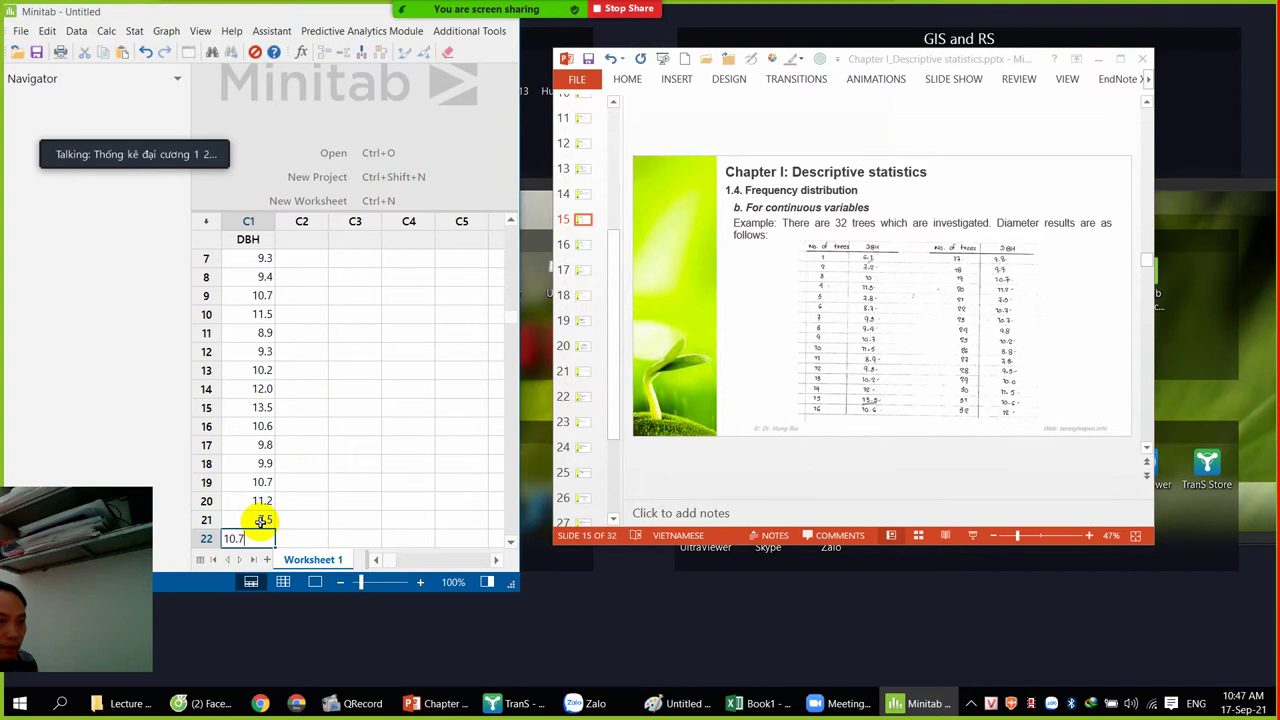
key(Return)
text(10.7)
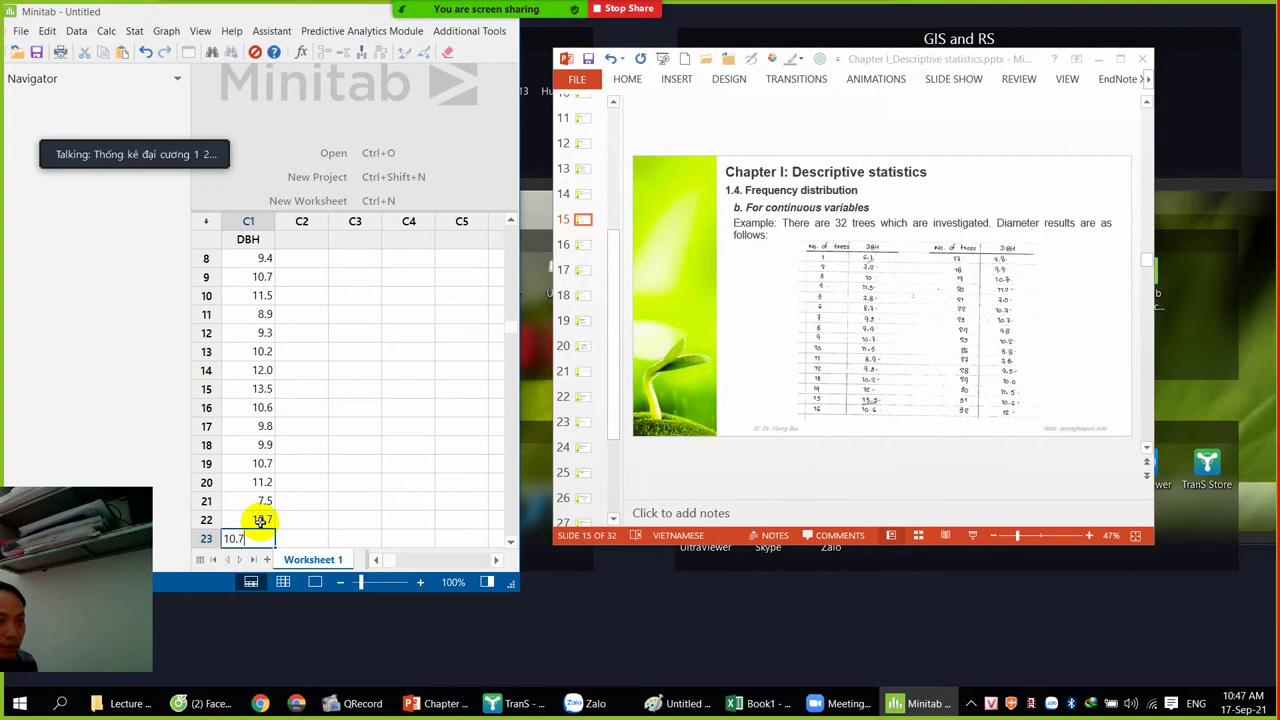
key(Return)
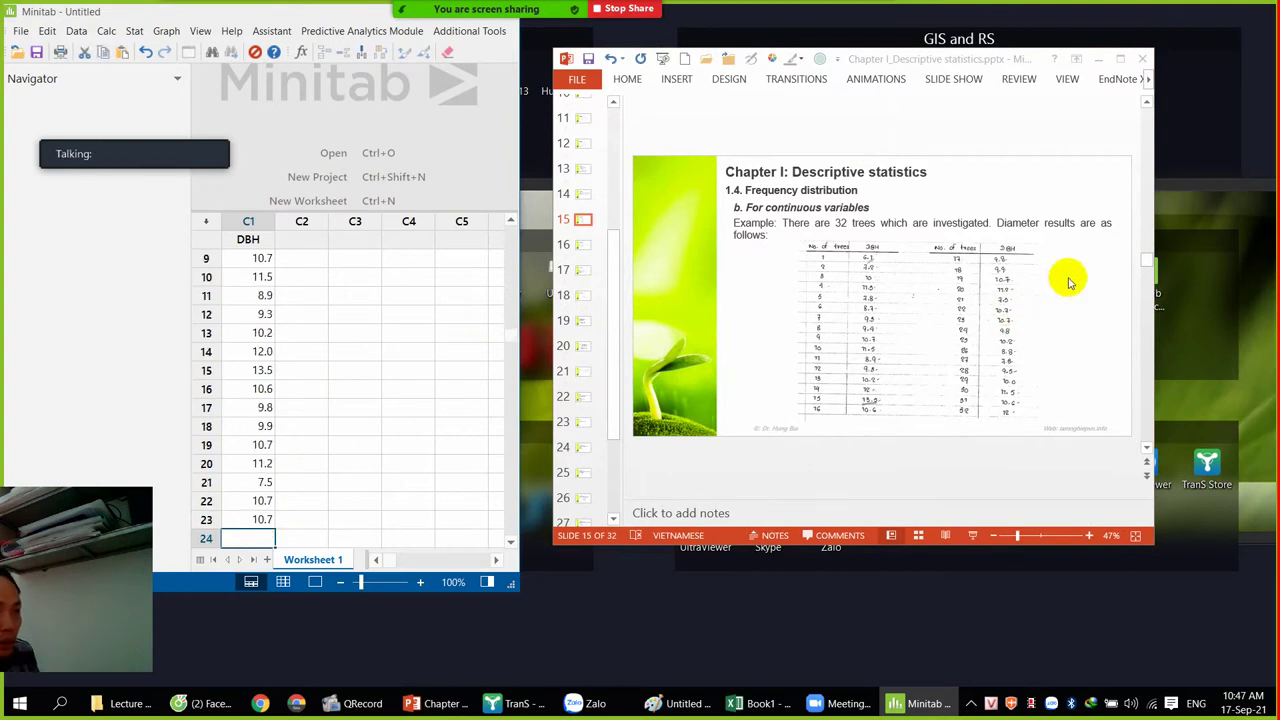
Step: Check DBH rows 20 and 21 against the diameter table on the temporarily enlarged slide 15 in PowerPoint
click(1118, 58)
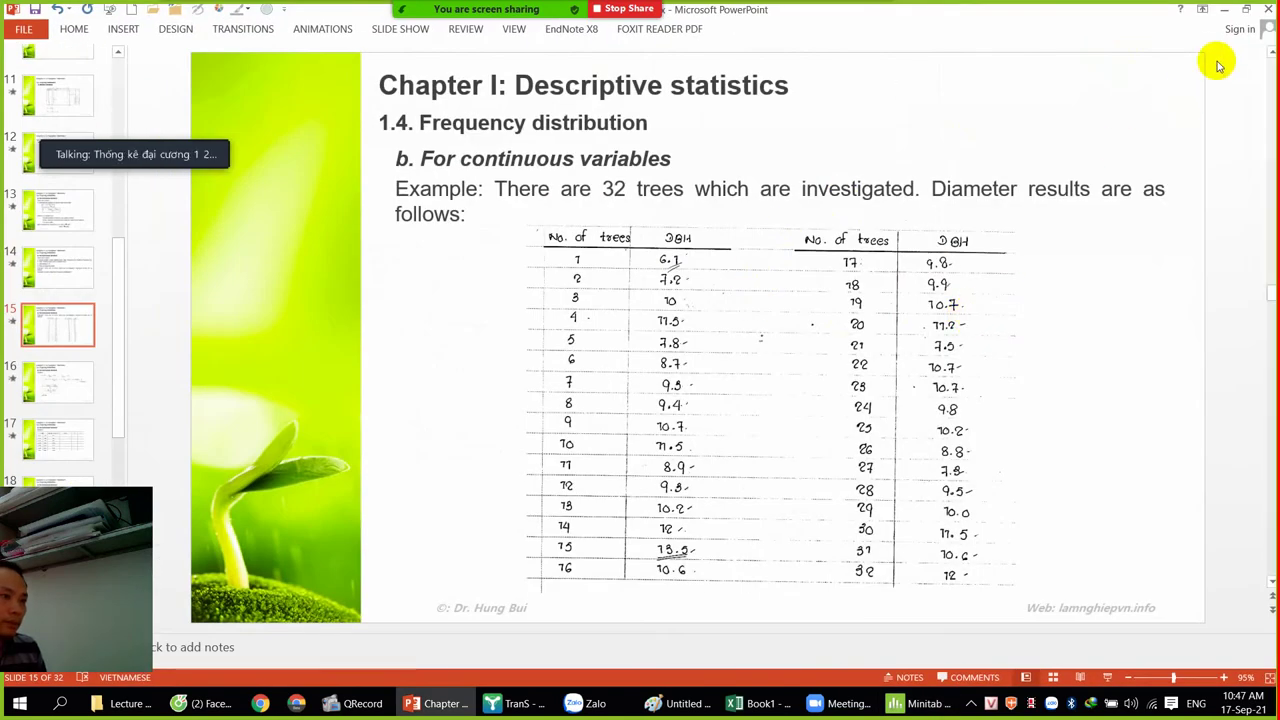
click(1246, 10)
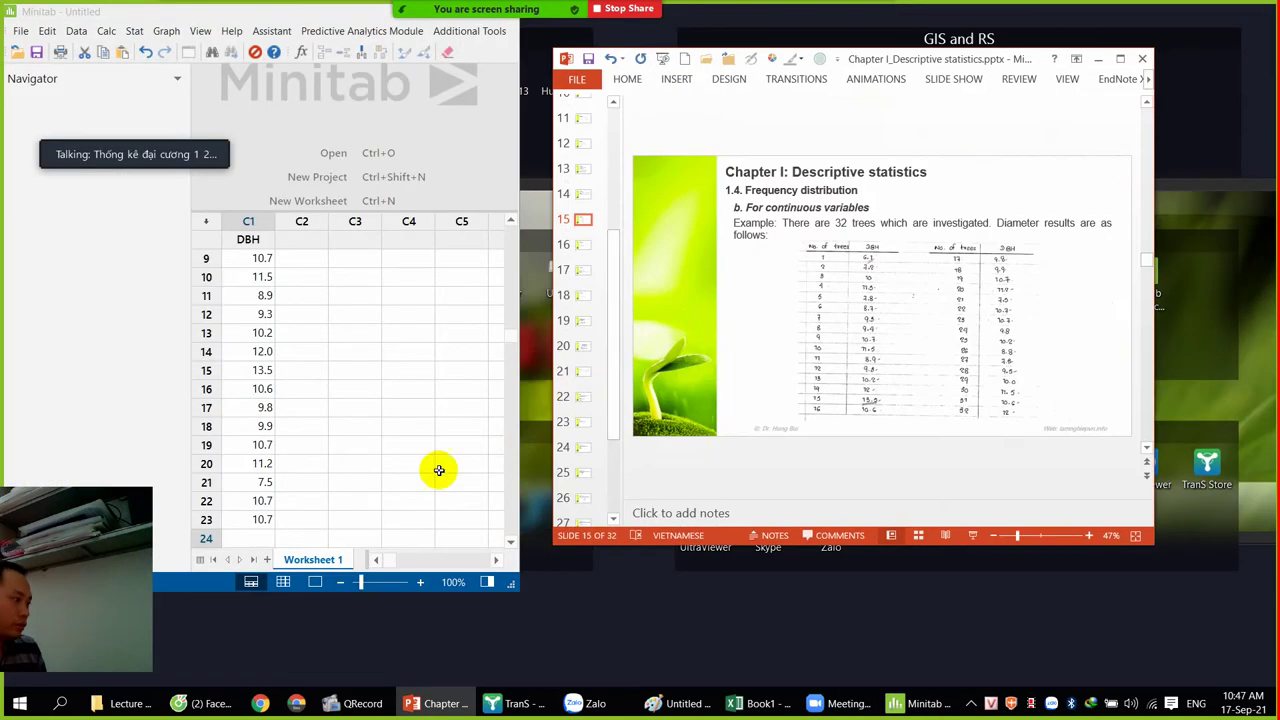
click(262, 463)
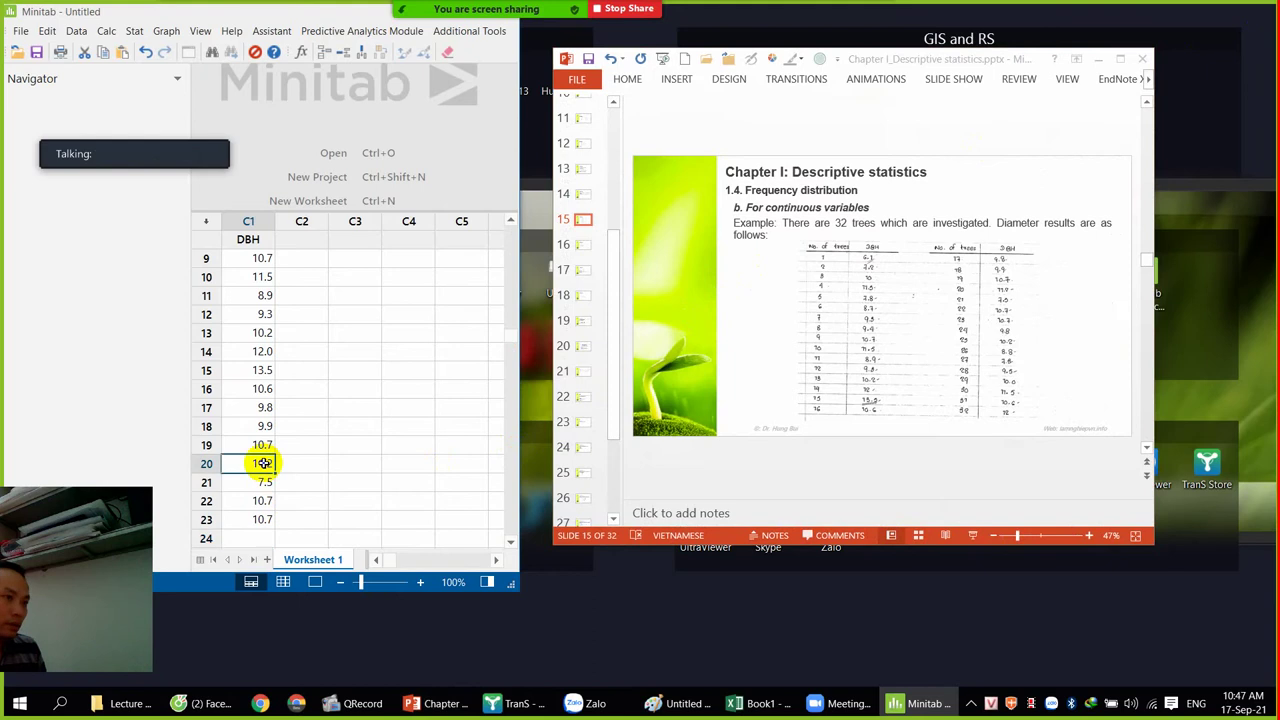
click(262, 482)
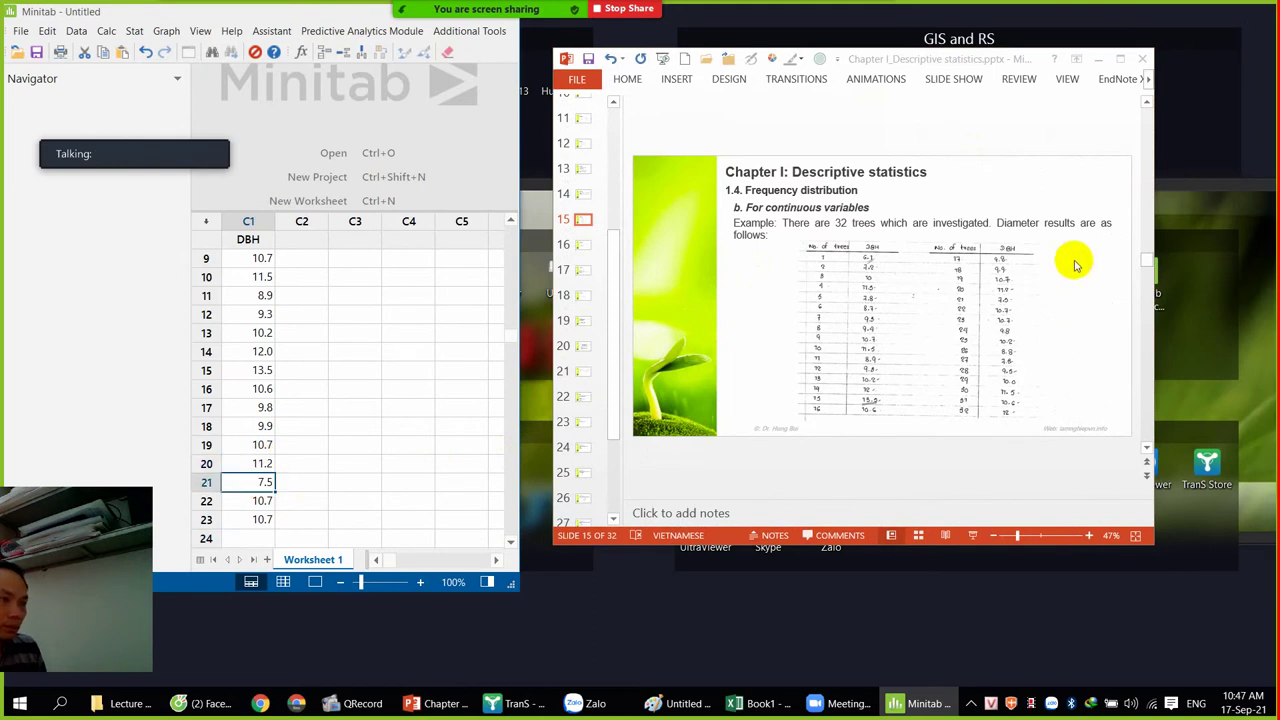
click(1121, 58)
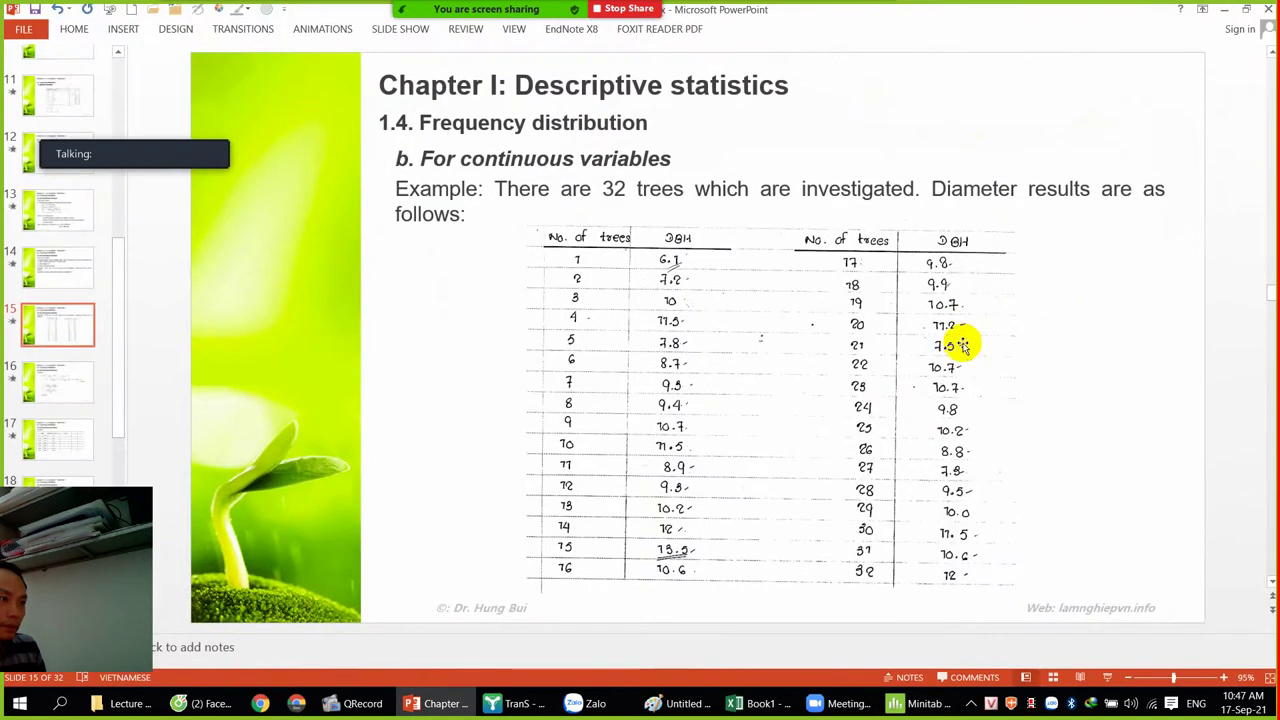
click(1247, 10)
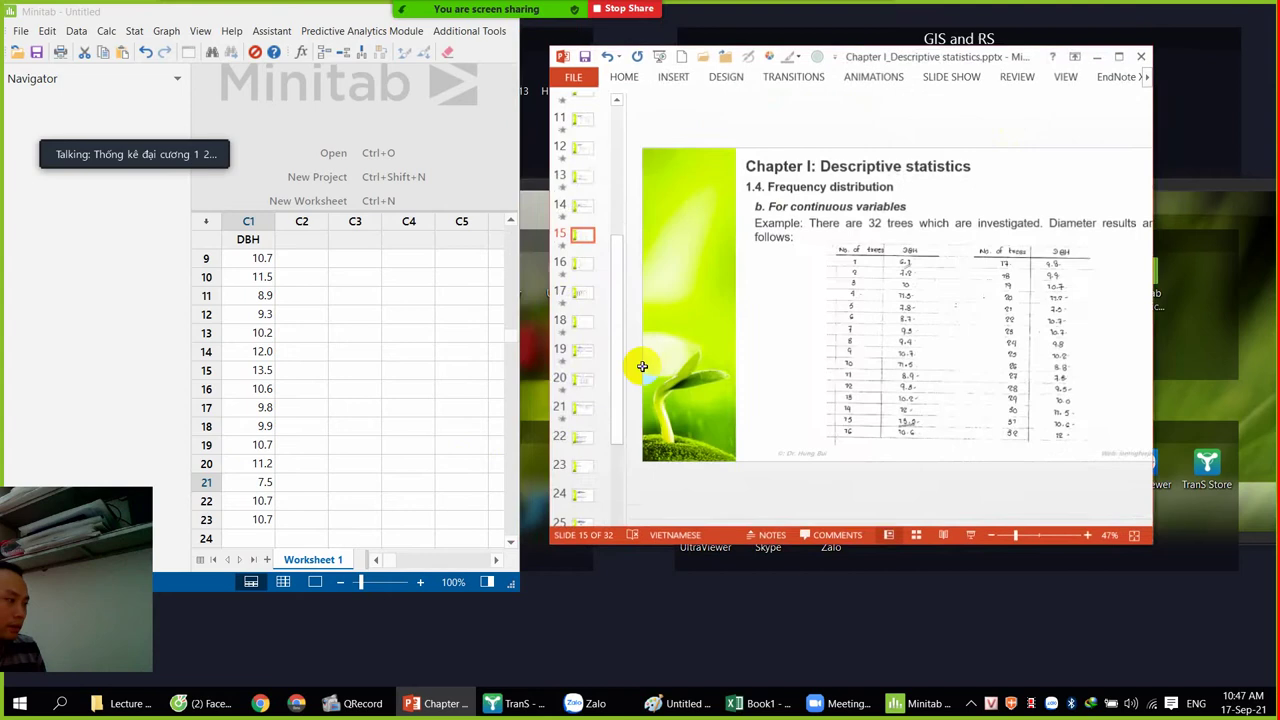
Step: Enter the diameters 9.8, 10.2 and 8.8 in rows 24 to 26 of the DBH column in Minitab
click(248, 537)
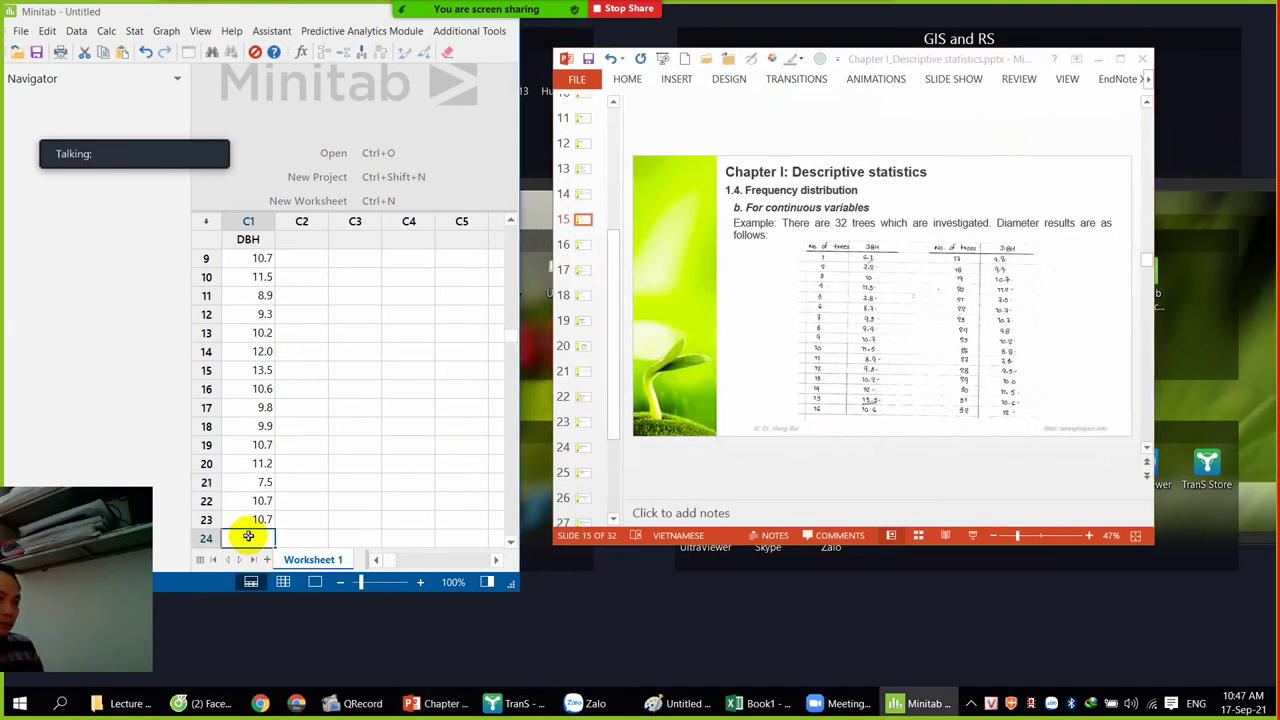
text(9.8)
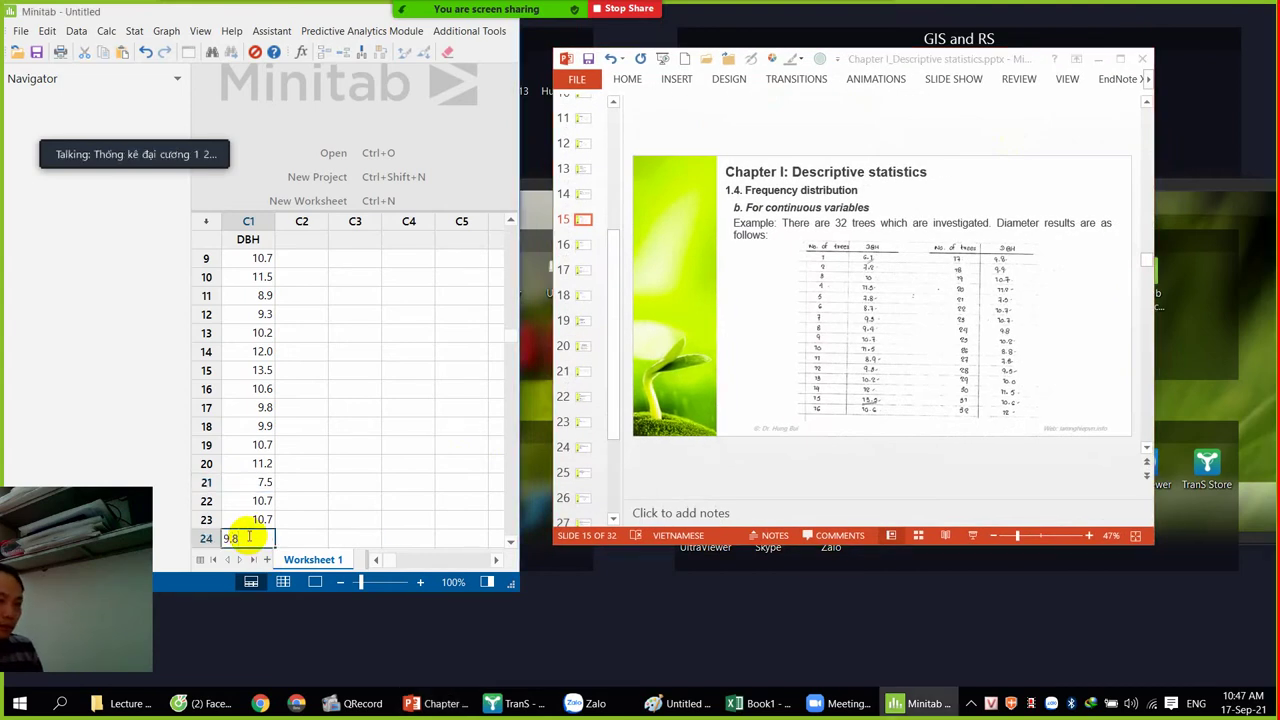
key(Return)
text(10.2)
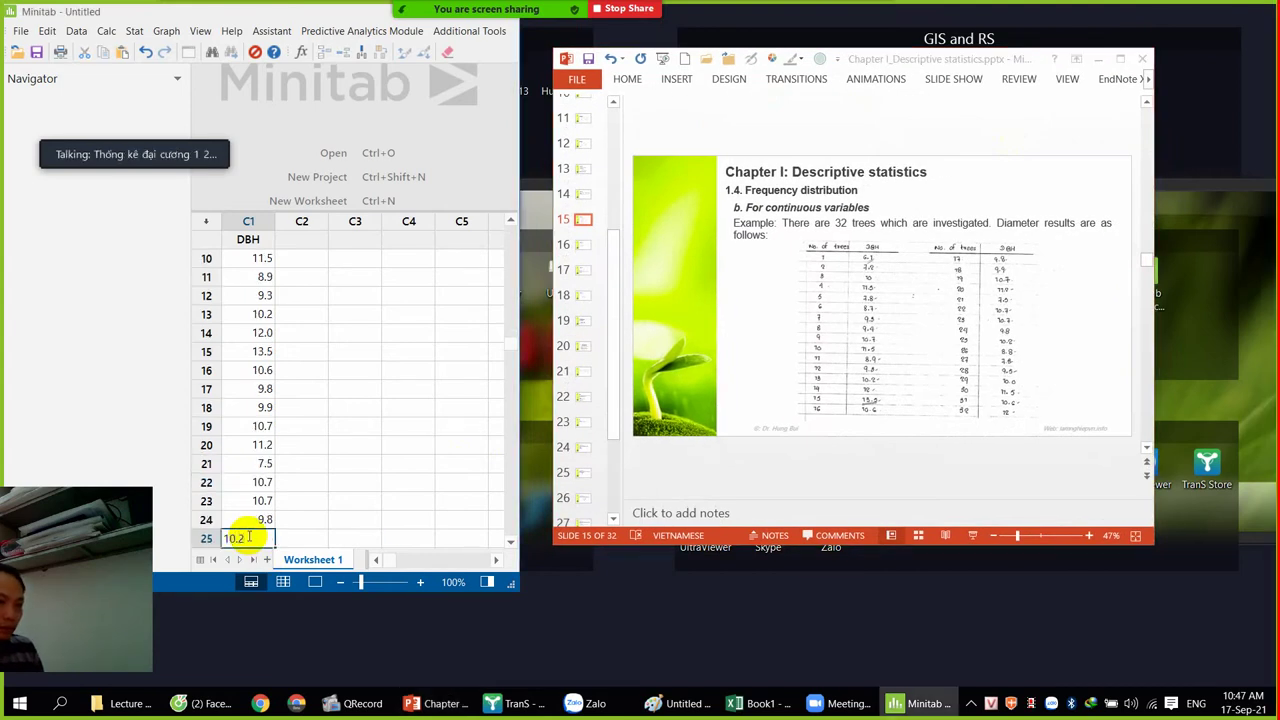
key(Return)
text(8.8)
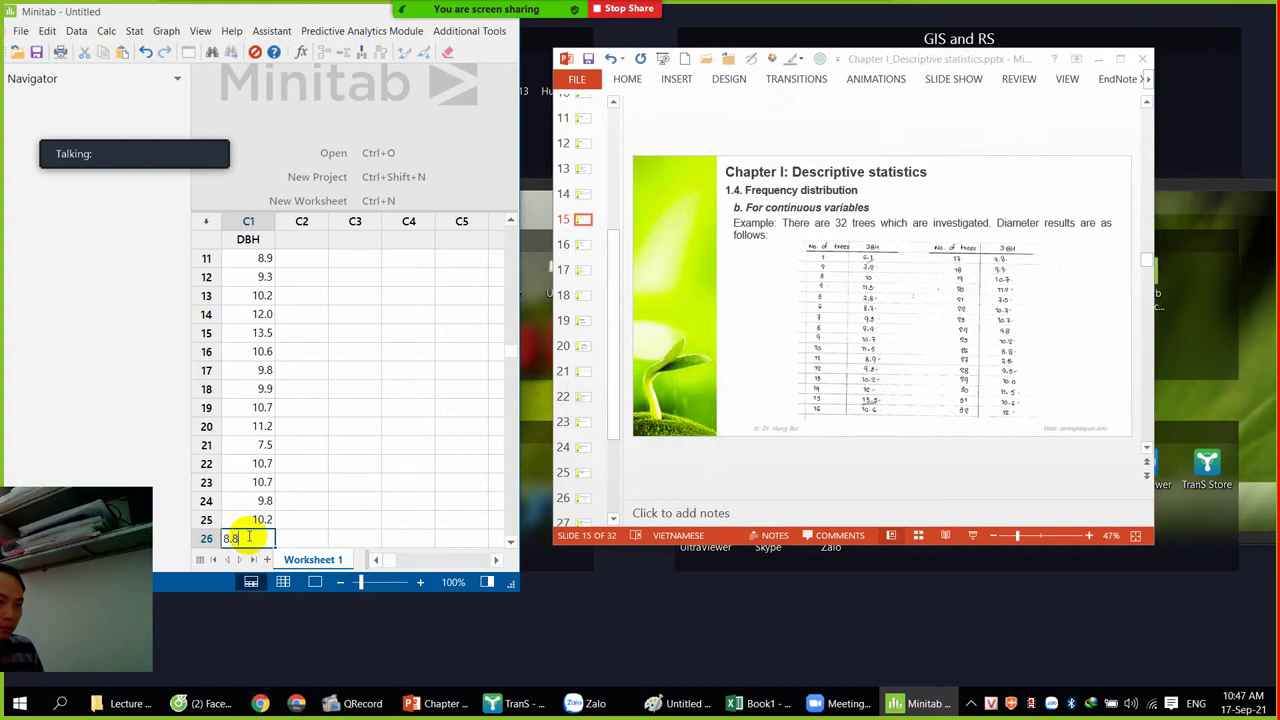
key(Return)
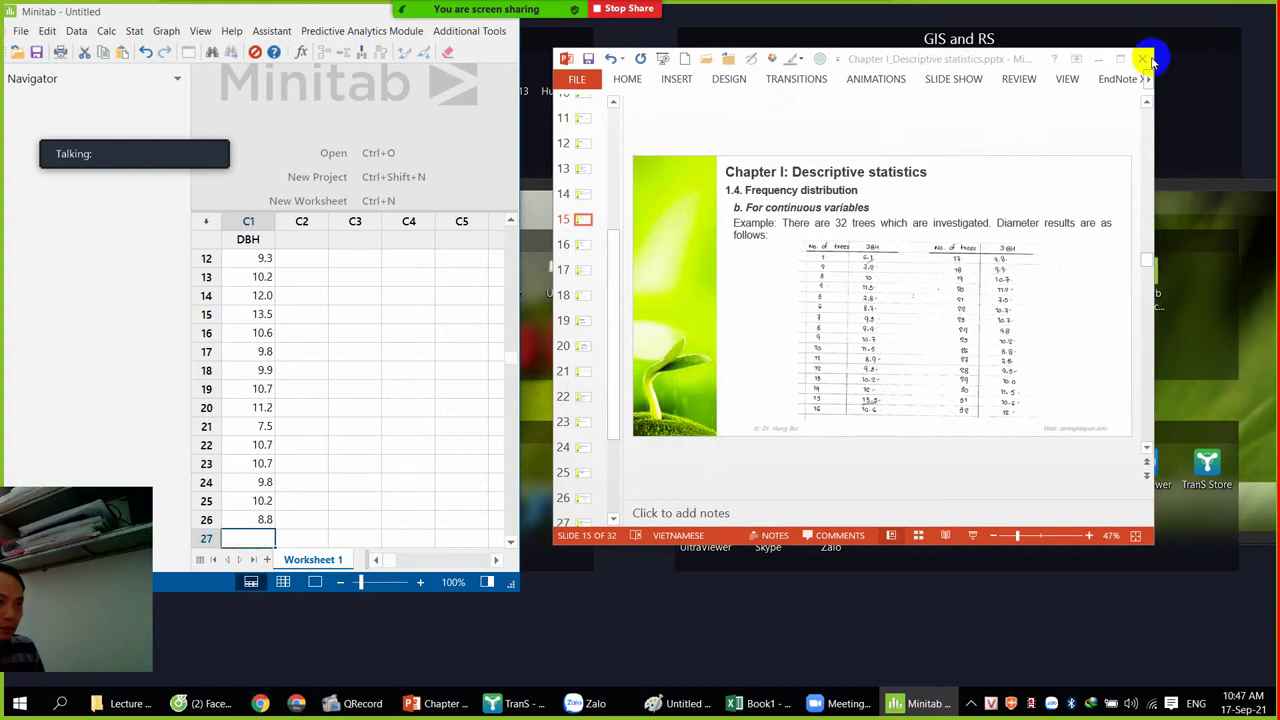
Step: Enter the diameters 7.3, 9.5 and 10 in rows 27 to 29 of the DBH column, reading them from slide 15
click(1120, 58)
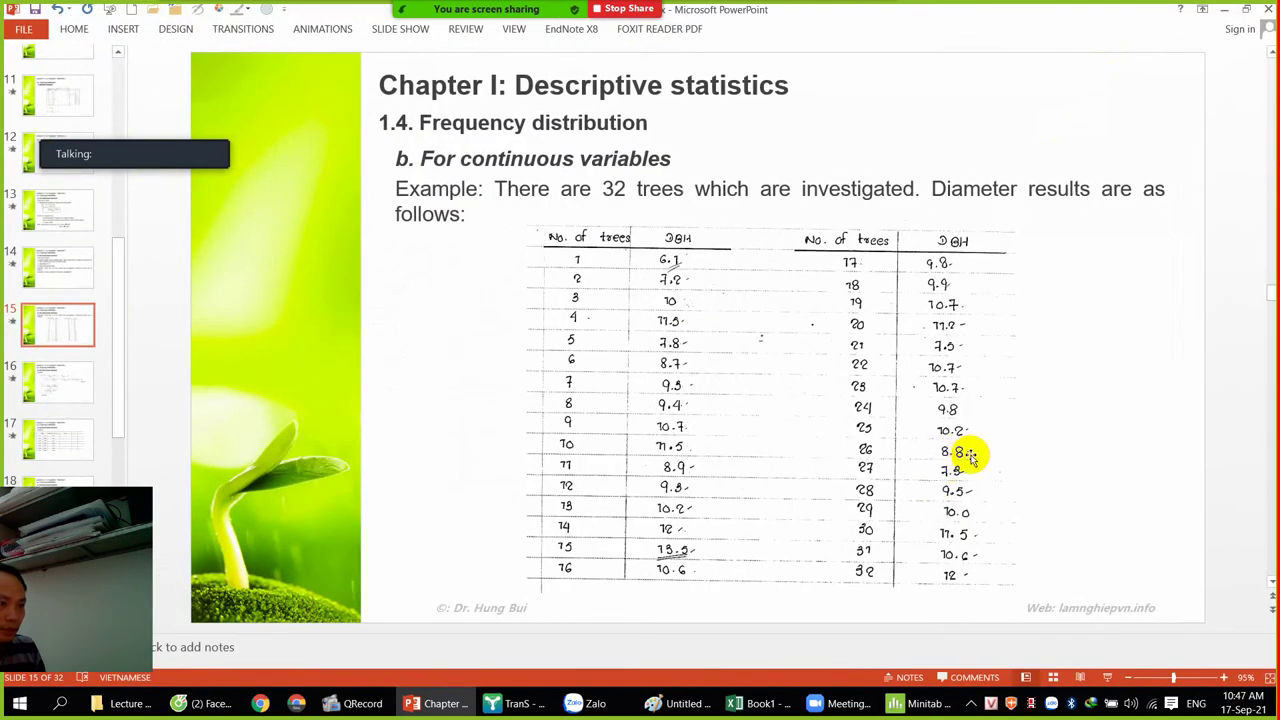
click(1224, 9)
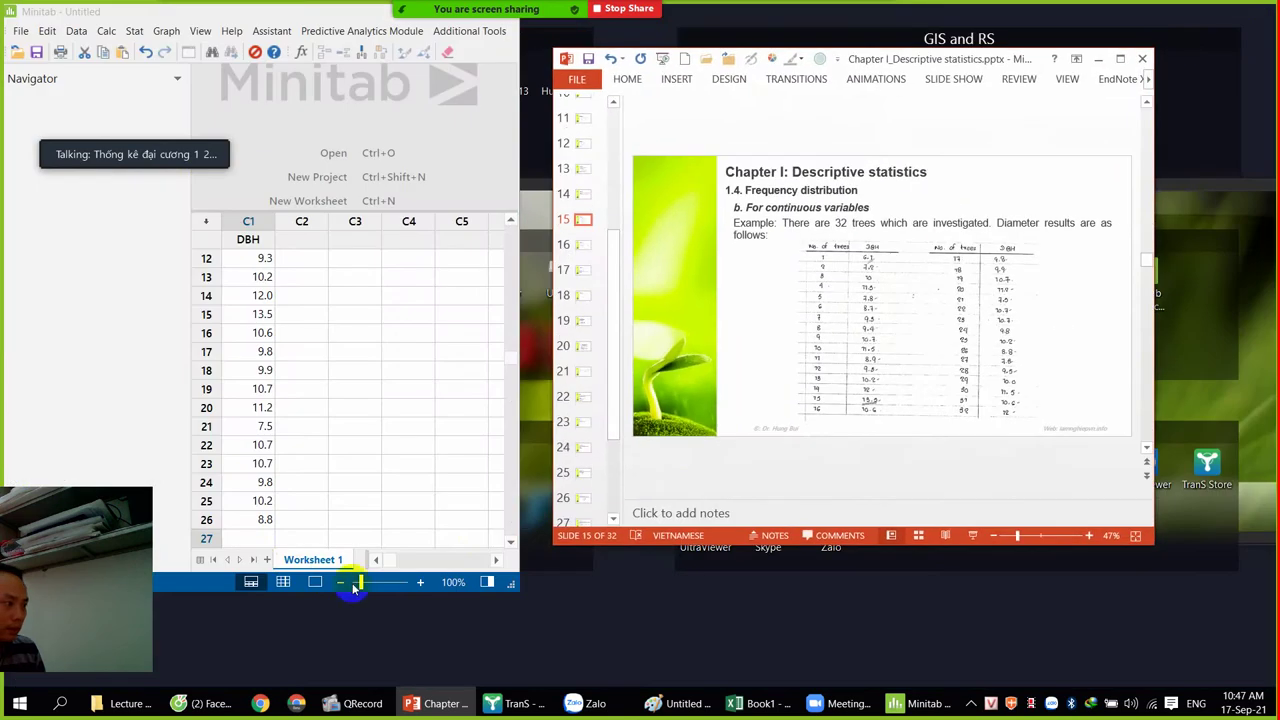
click(252, 537)
text(7.3)
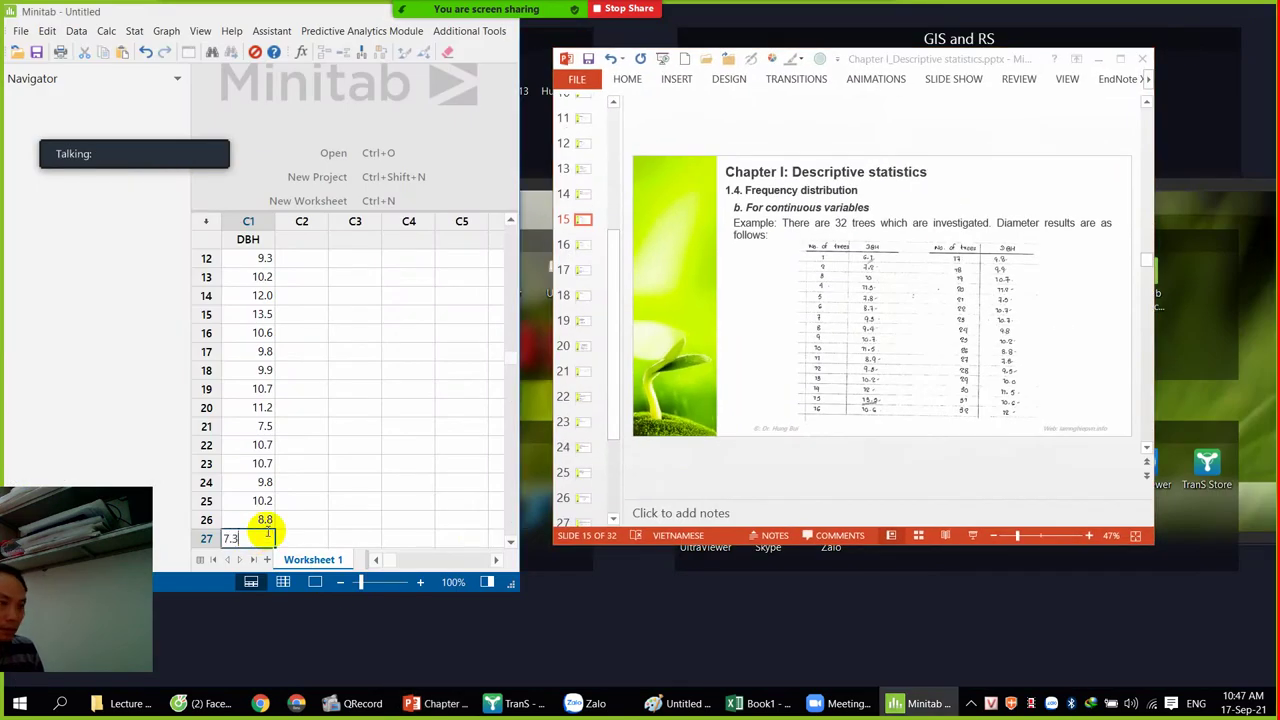
key(Return)
text(9.5)
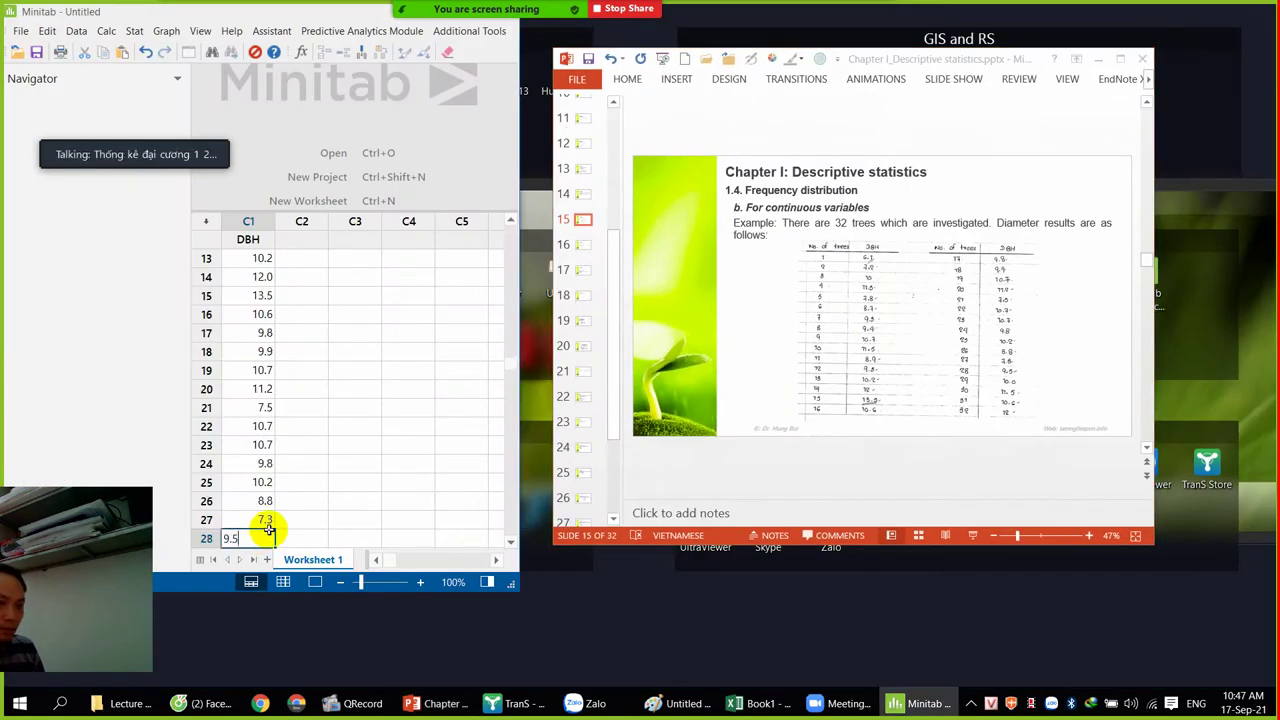
key(Return)
text(10)
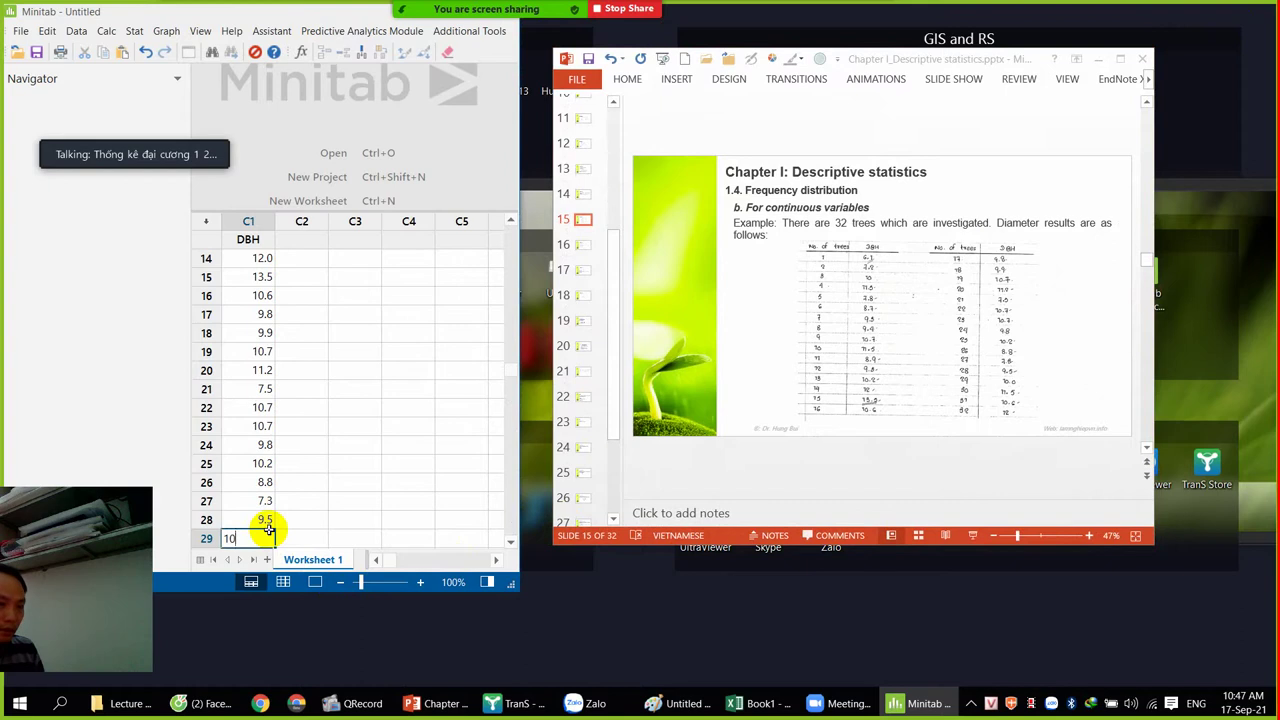
Step: Enter the diameters 11.5, 10.6 and 12 in rows 30 to 32 of the DBH column
text(11.5)
key(Return)
text(1)
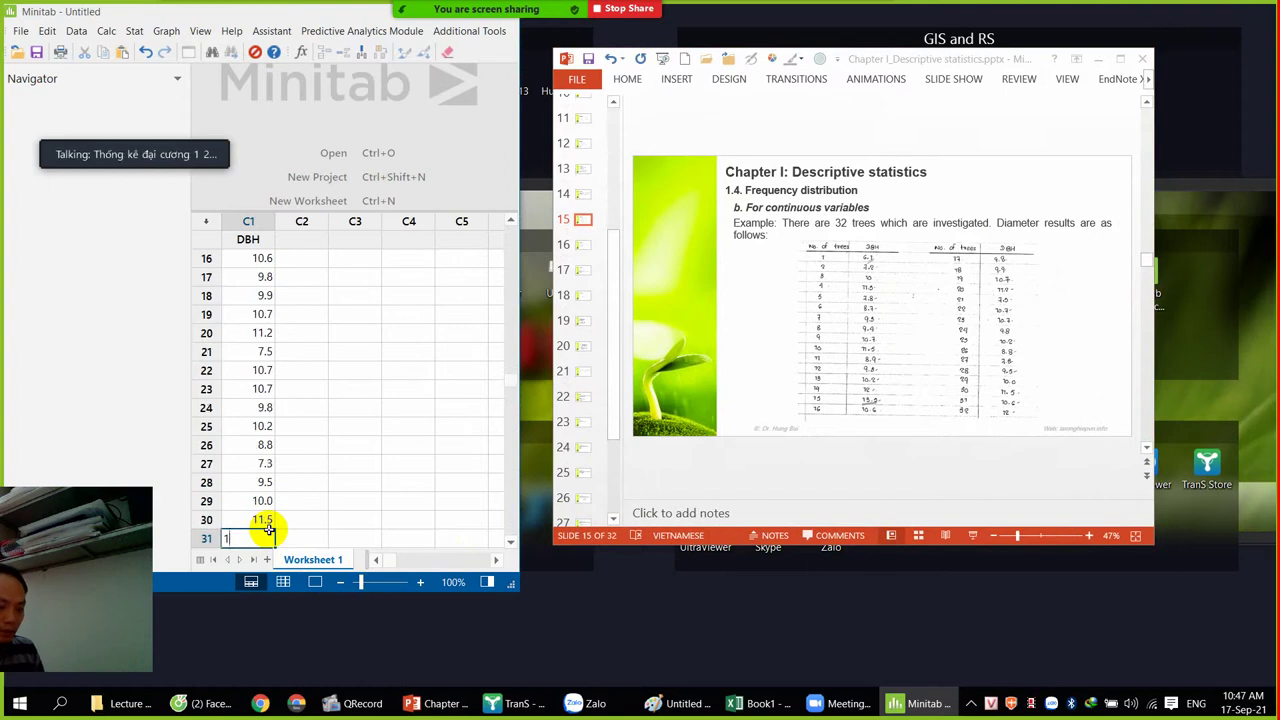
text(0.6)
key(Return)
text(12)
key(Return)
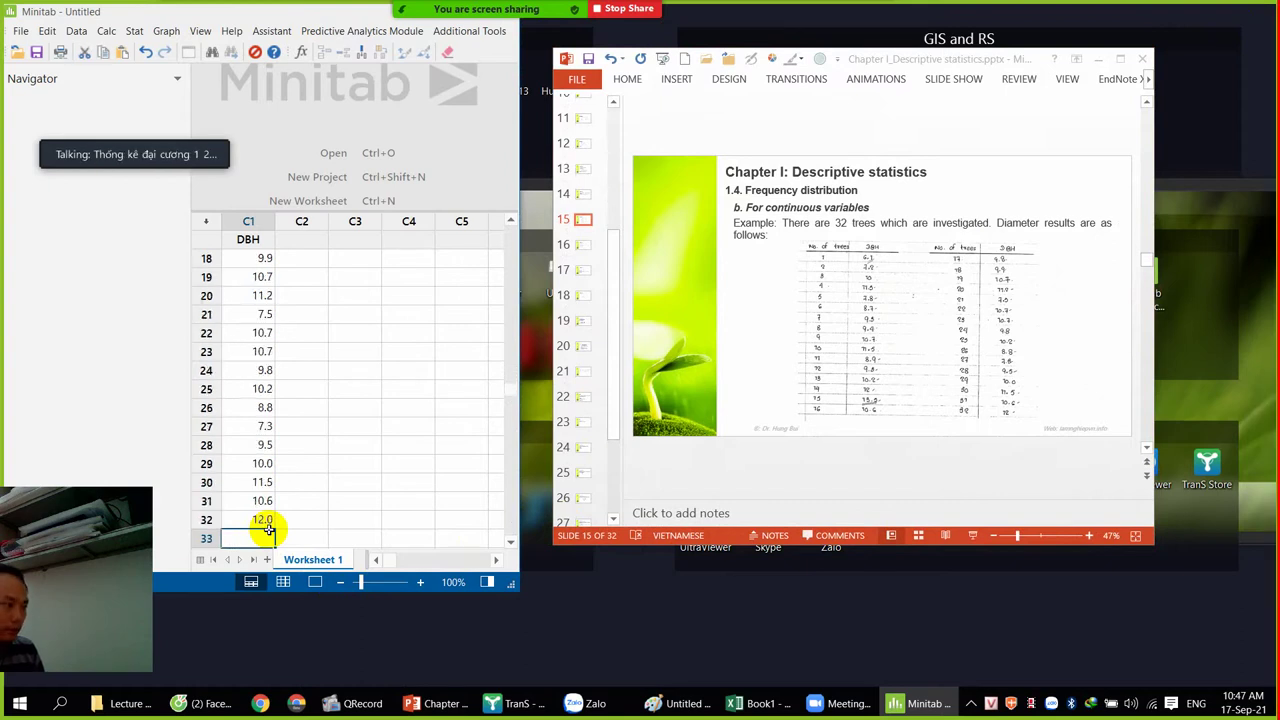
Step: Maximize the Minitab window and enlarge the worksheet area upward to show more DBH rows
double_click(340, 14)
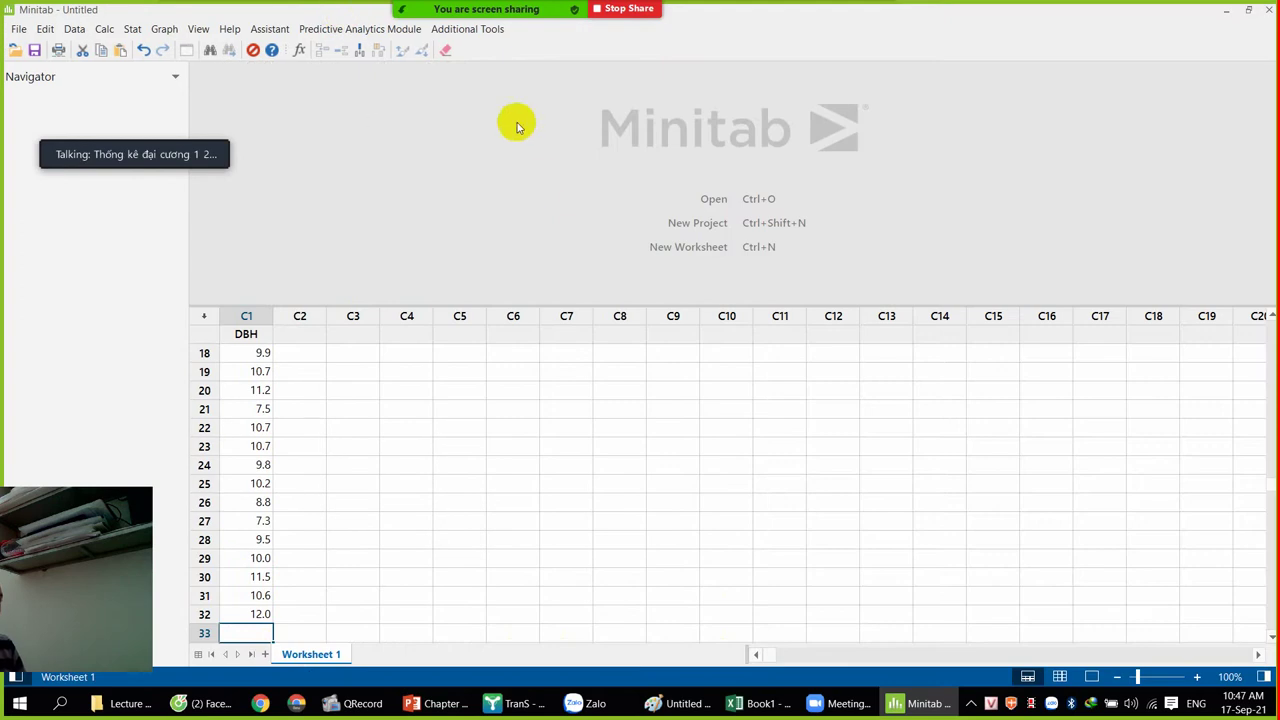
click(374, 312)
drag(374, 305, 381, 209)
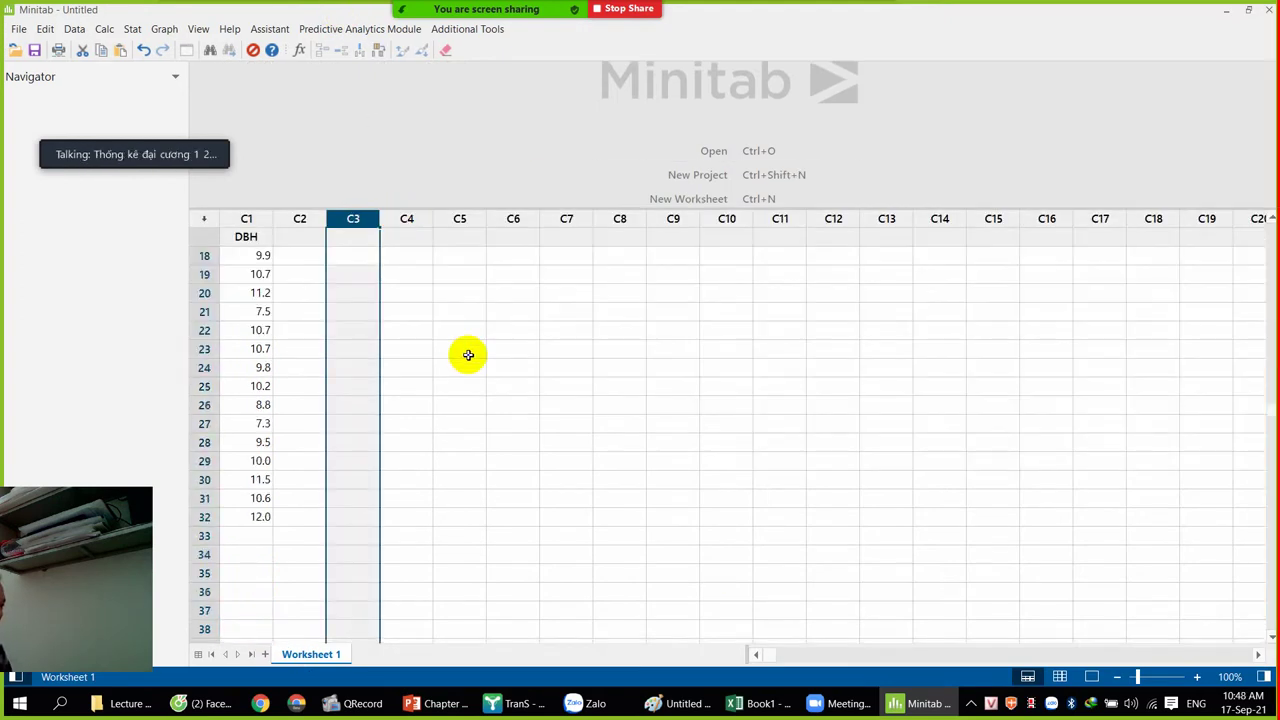
click(466, 354)
scroll(303, 340, up, 6)
scroll(305, 340, down, 7)
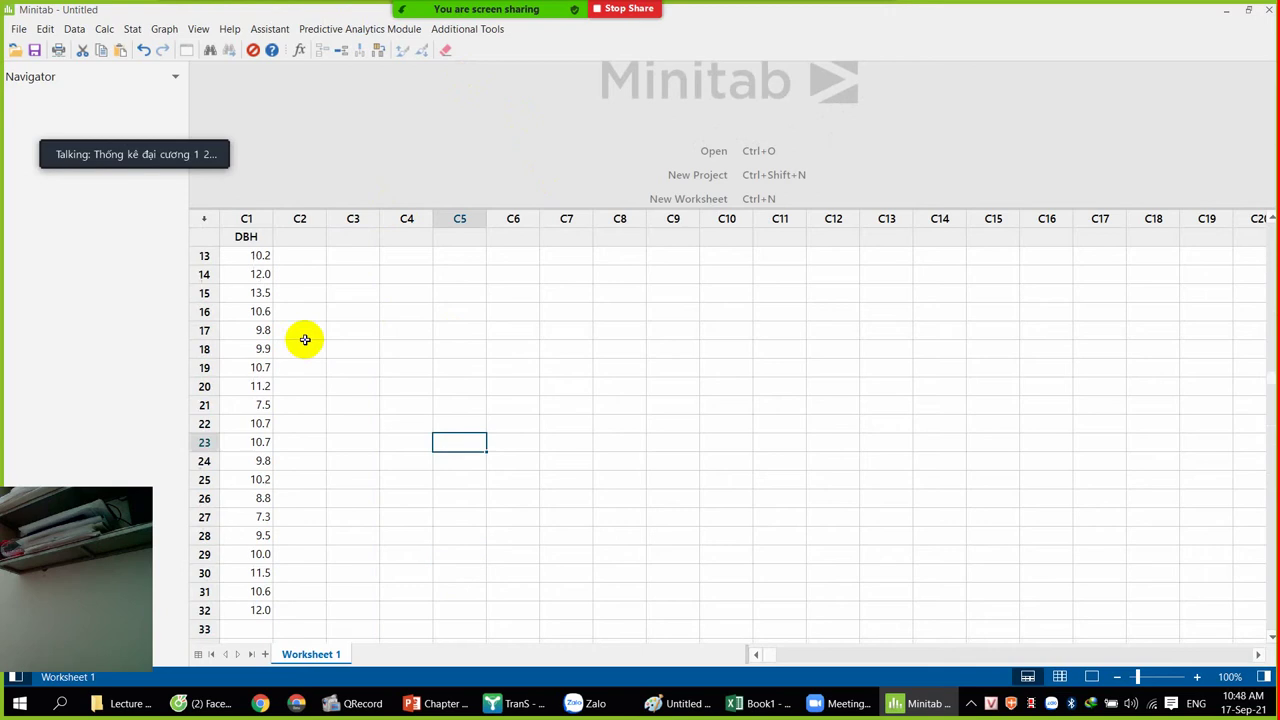
scroll(326, 358, up, 7)
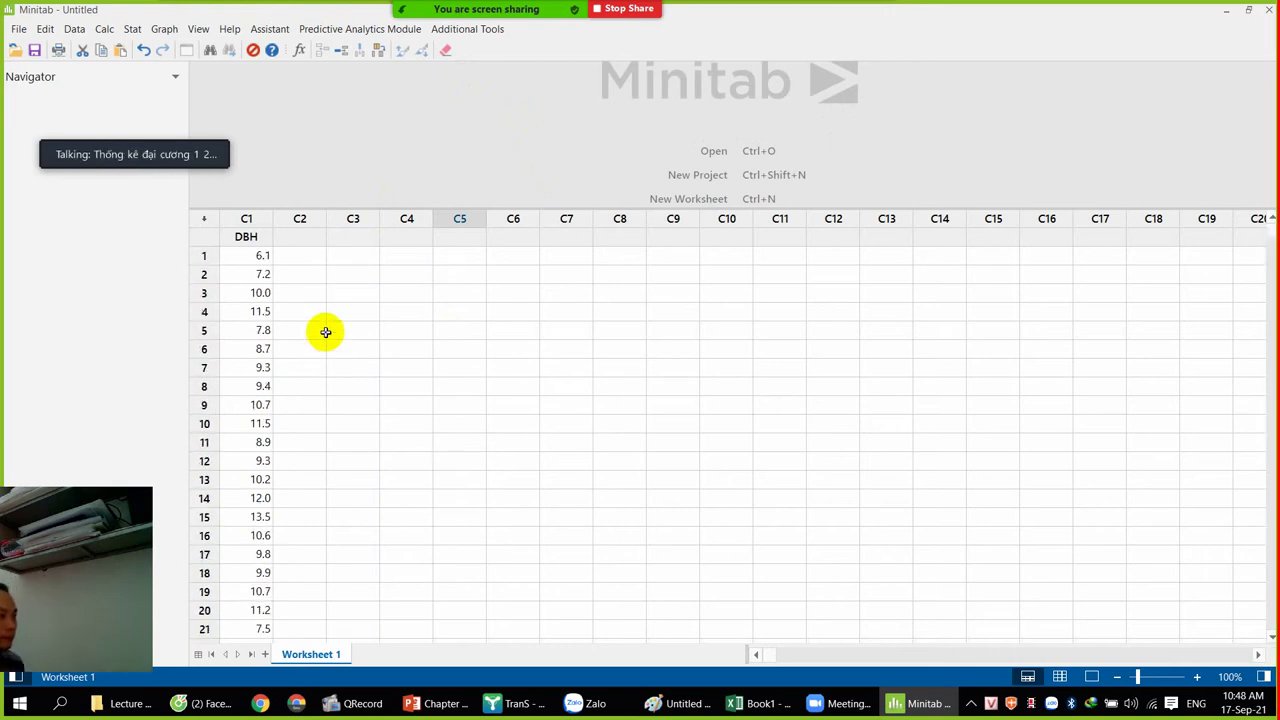
Step: Check all 32 DBH values in the worksheet against the diameter table on slide 15 in PowerPoint
drag(63, 498, 1134, 449)
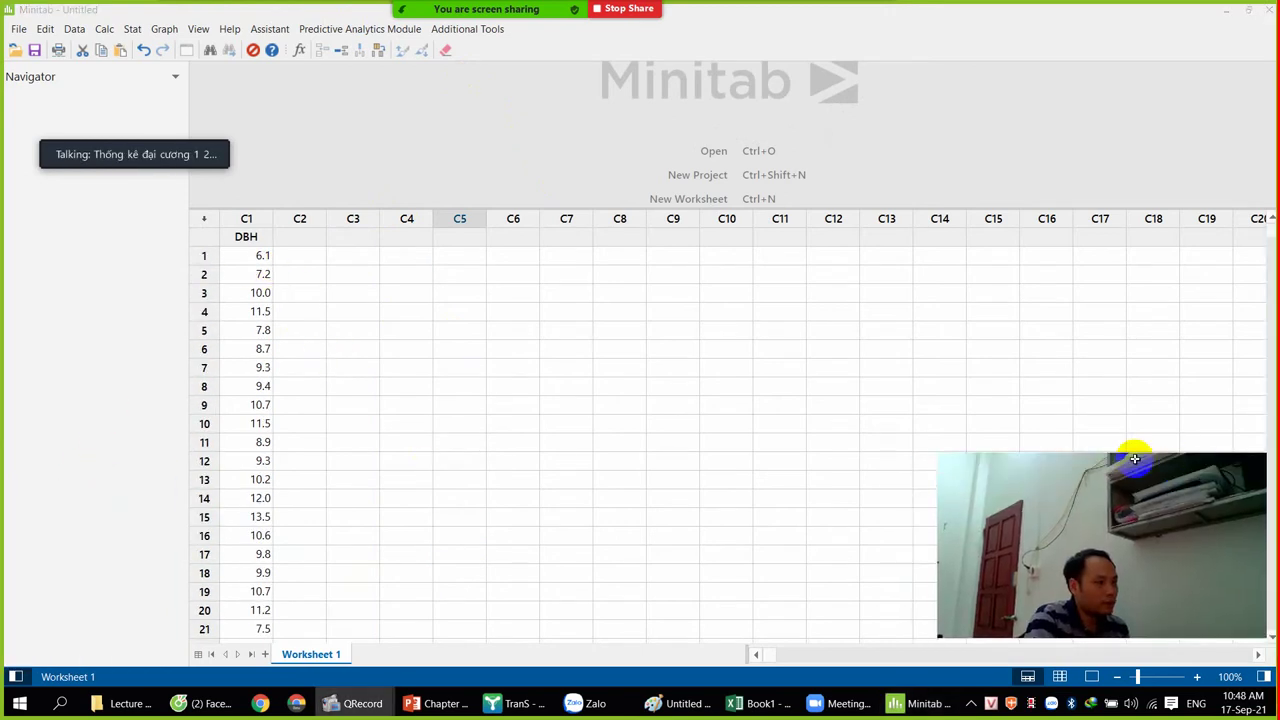
click(260, 256)
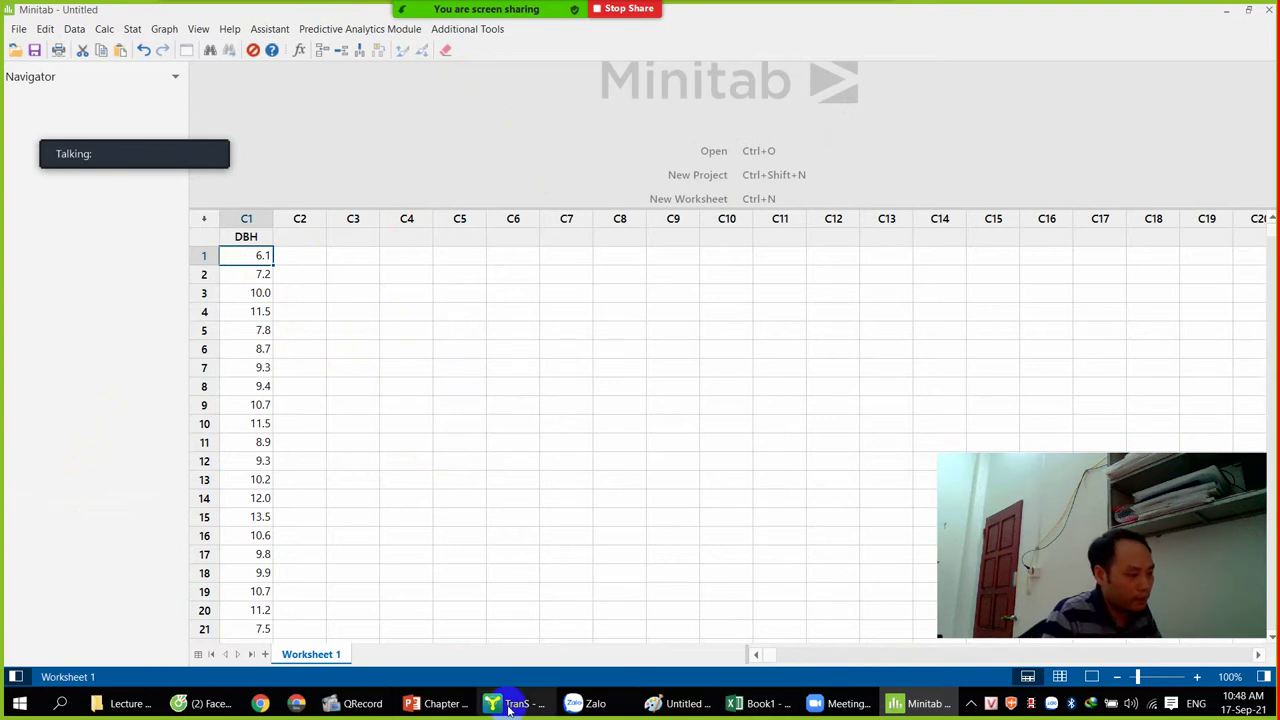
click(437, 703)
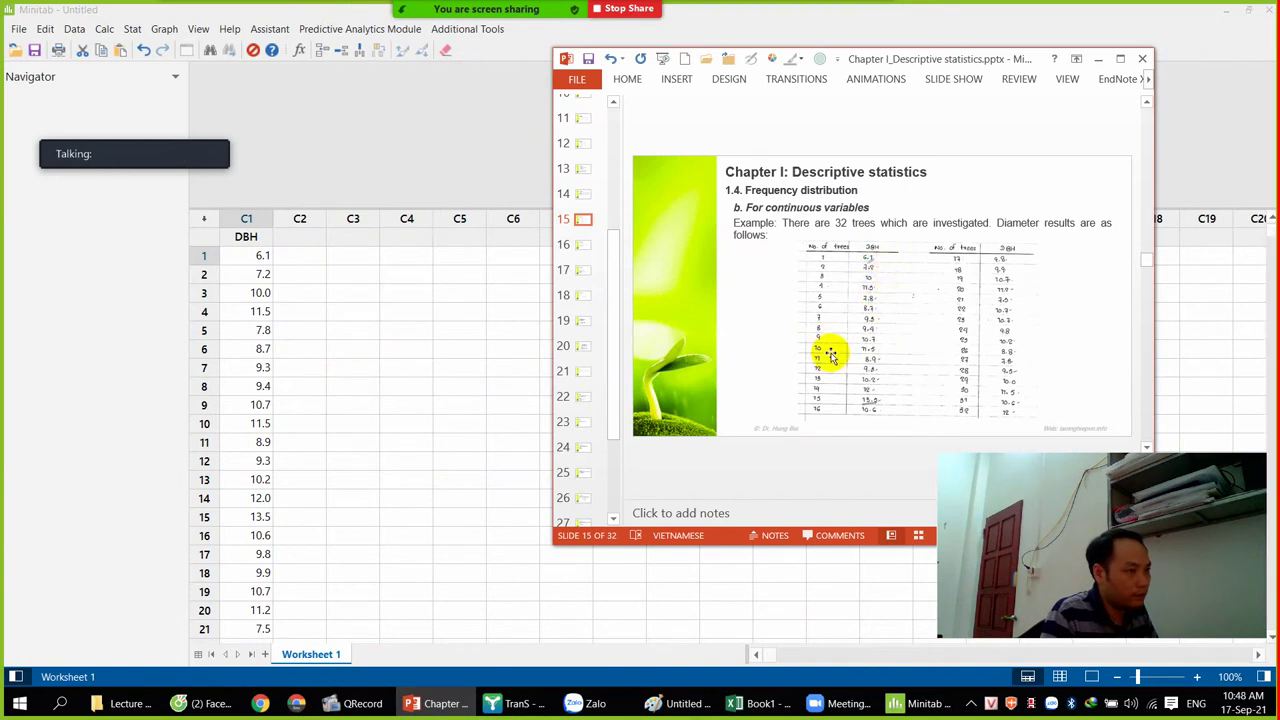
click(245, 344)
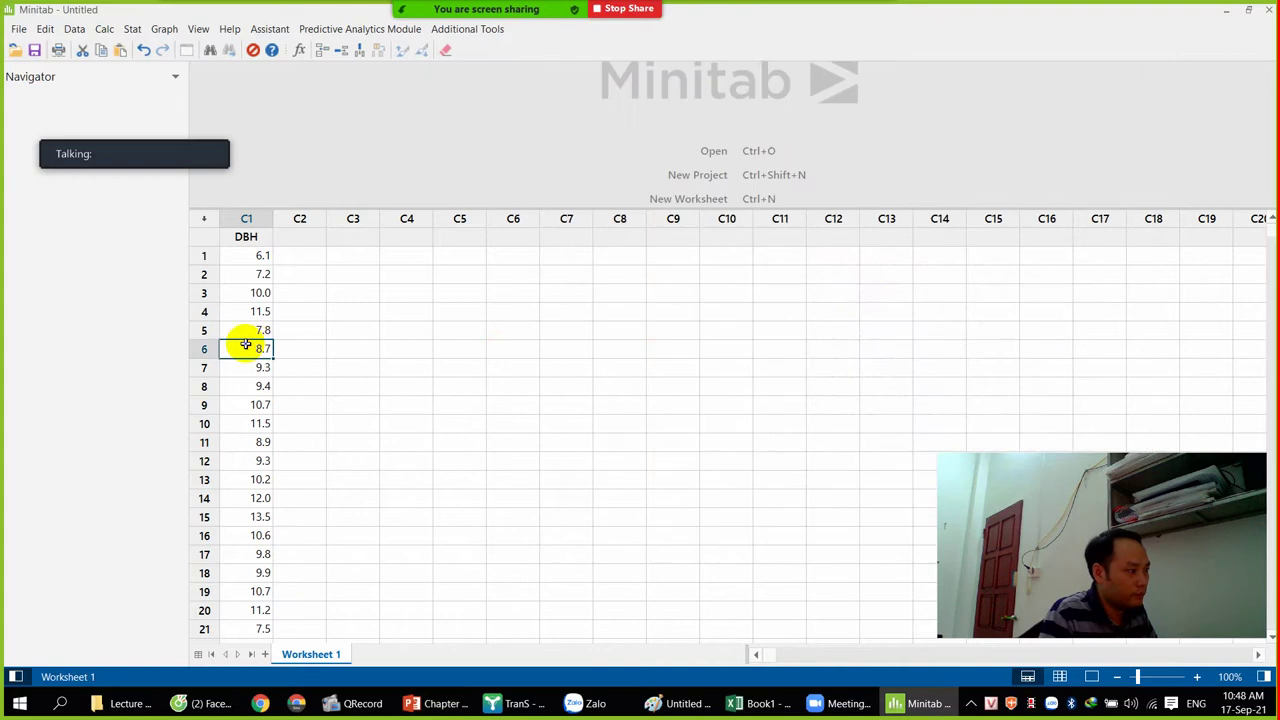
click(705, 705)
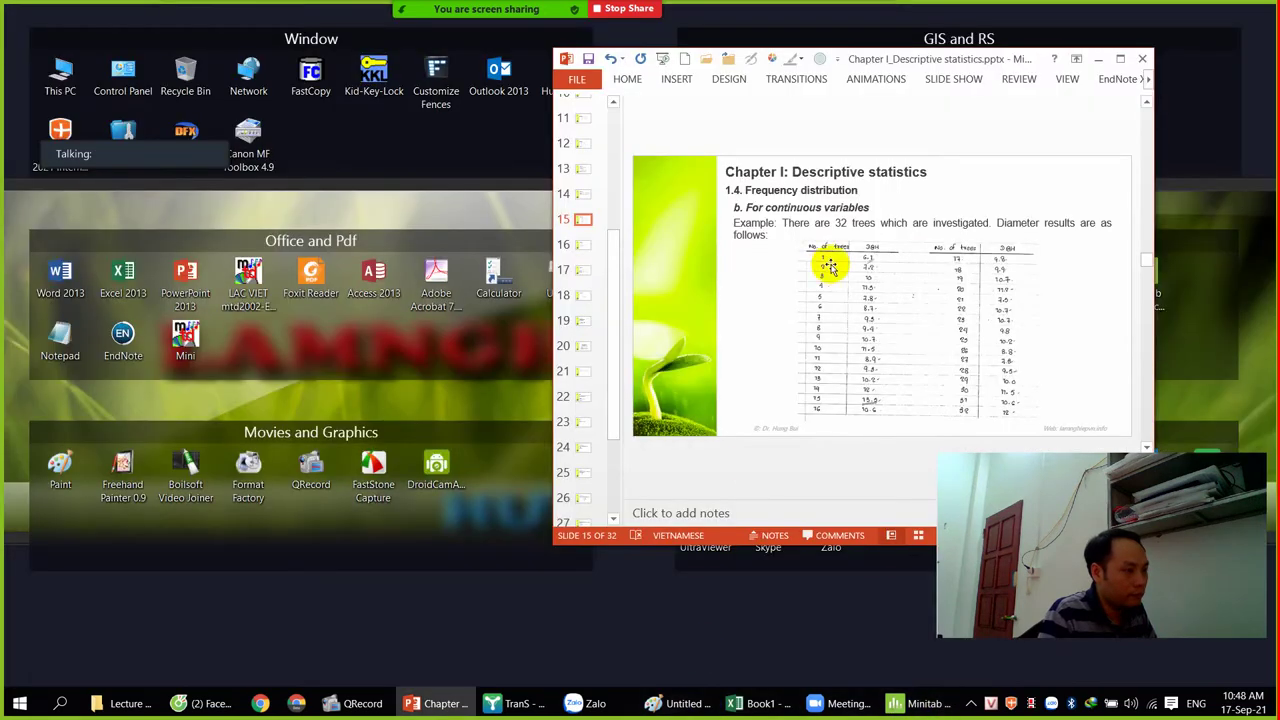
click(920, 703)
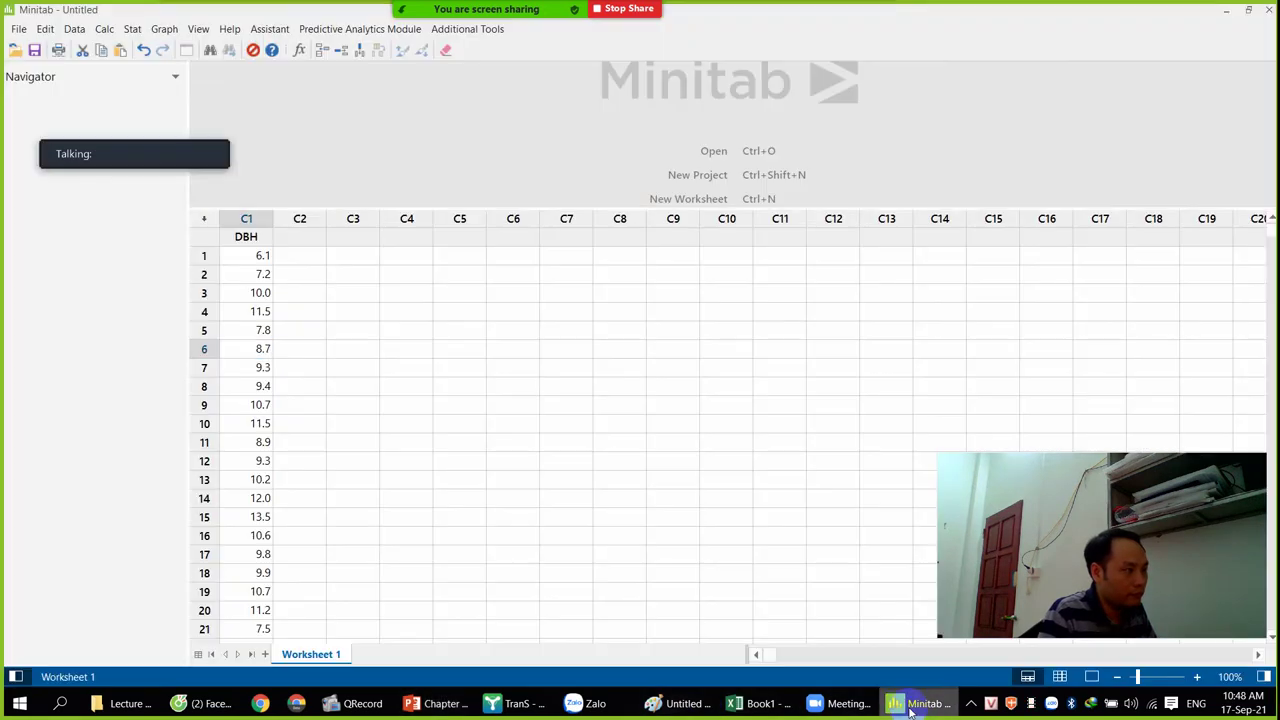
click(440, 705)
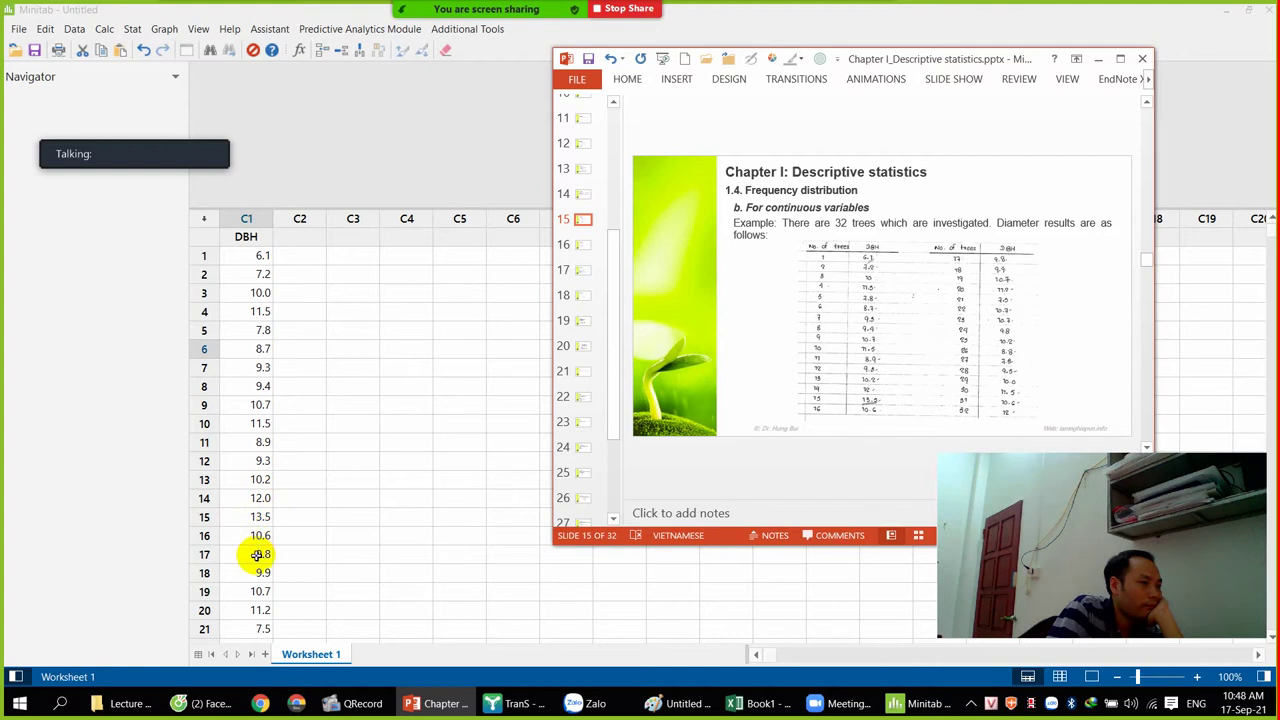
scroll(257, 573, down, 2)
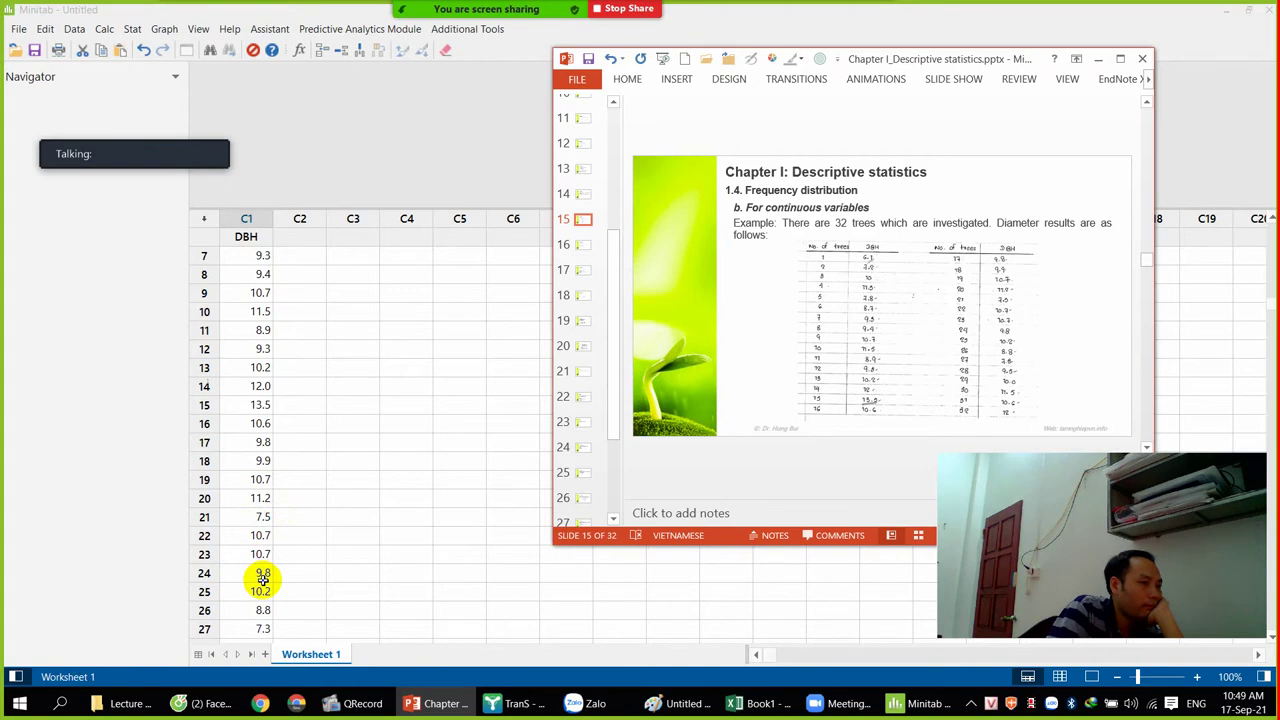
scroll(263, 578, down, 1)
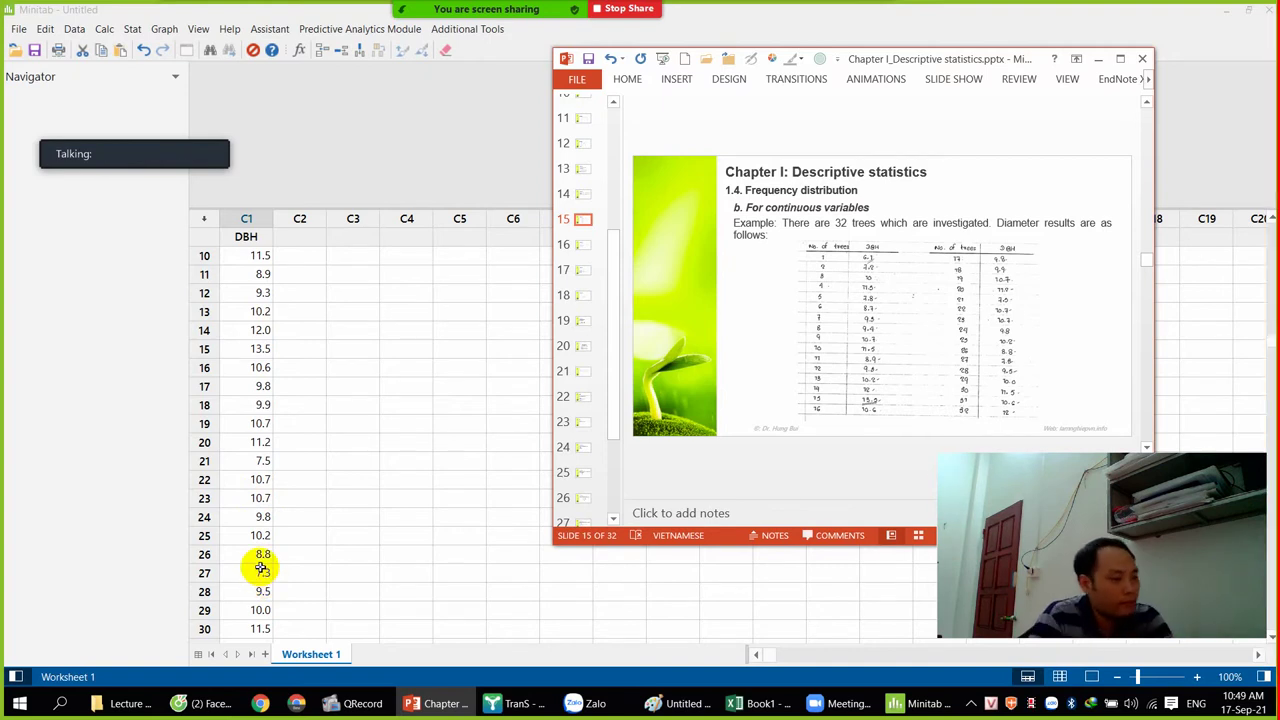
scroll(263, 568, down, 1)
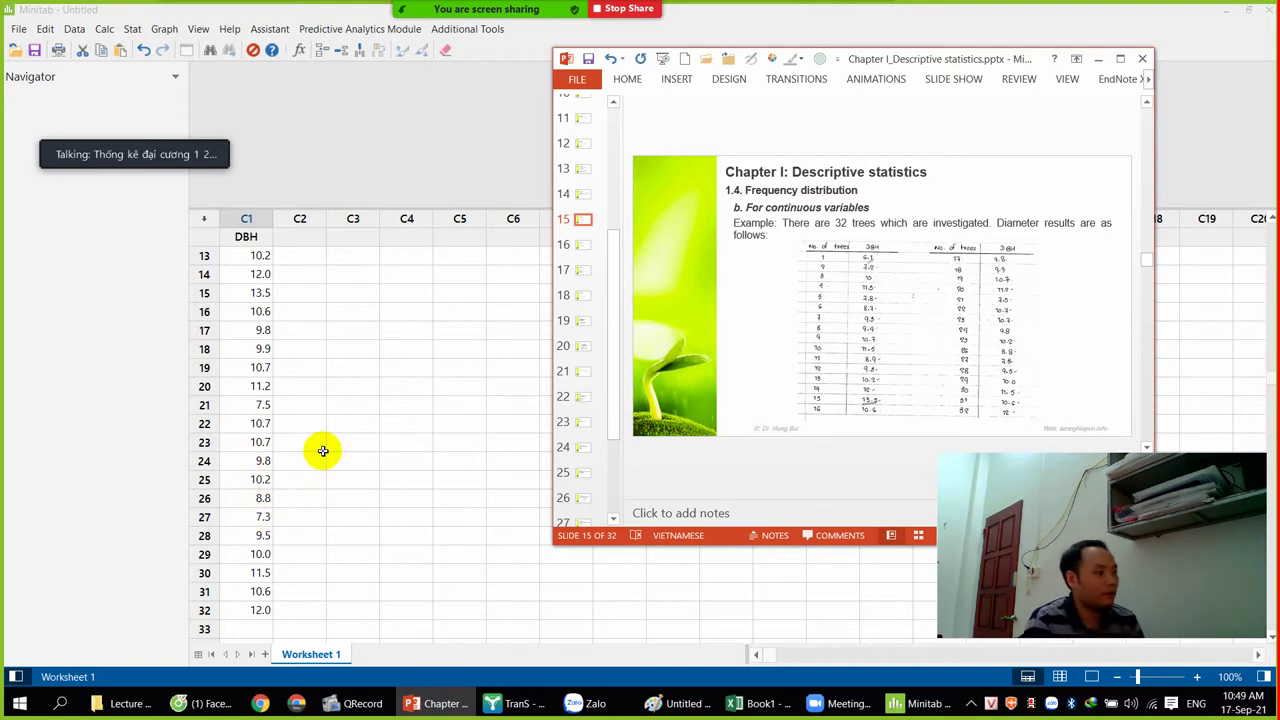
scroll(323, 451, up, 4)
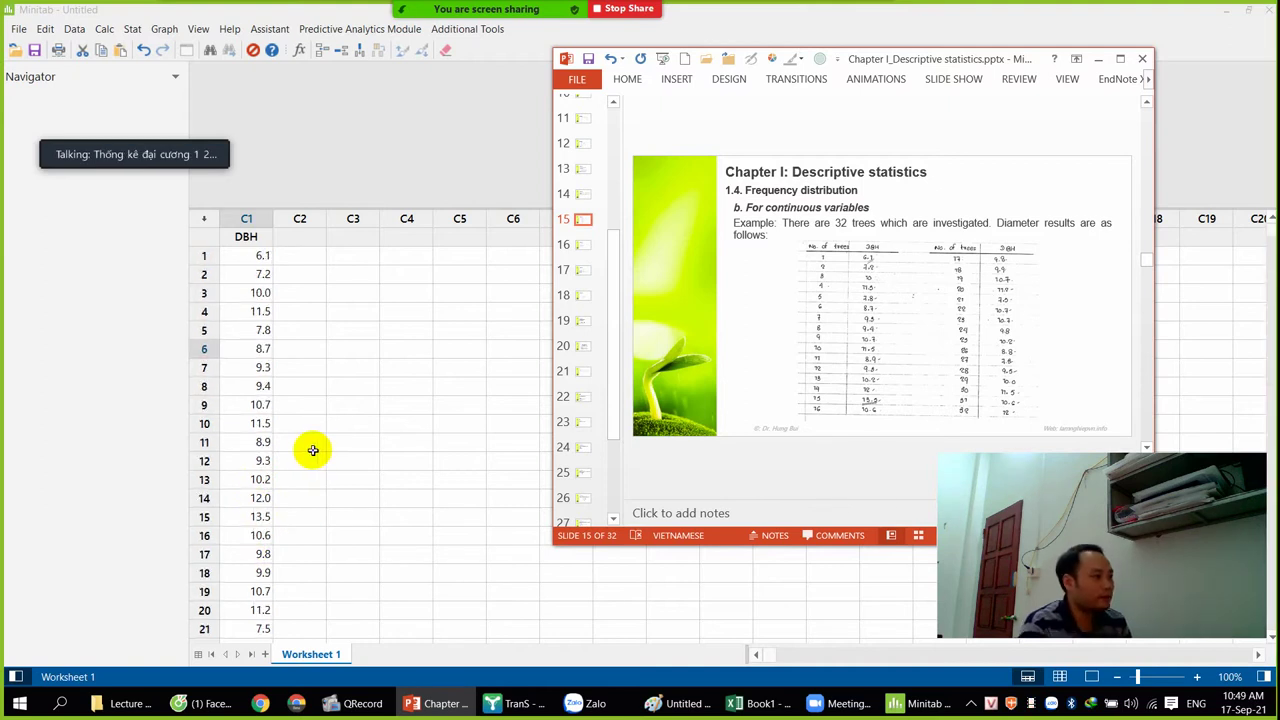
click(262, 258)
click(318, 256)
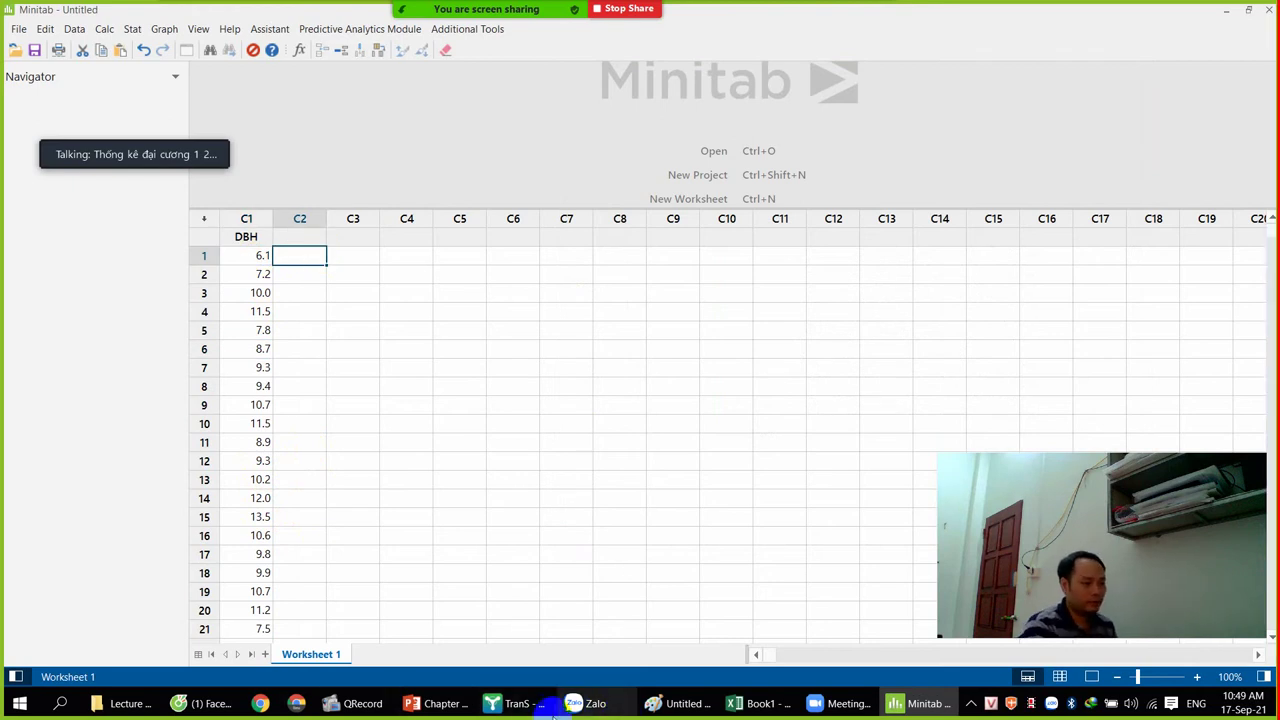
click(516, 704)
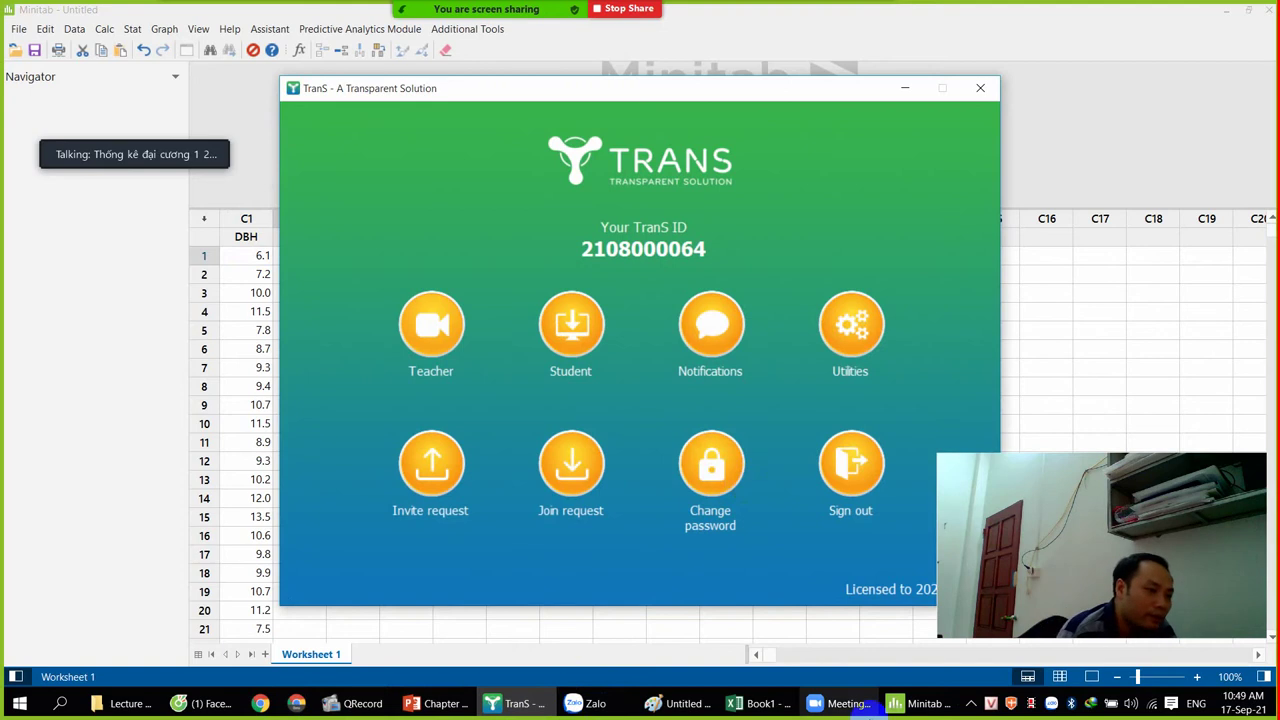
click(925, 704)
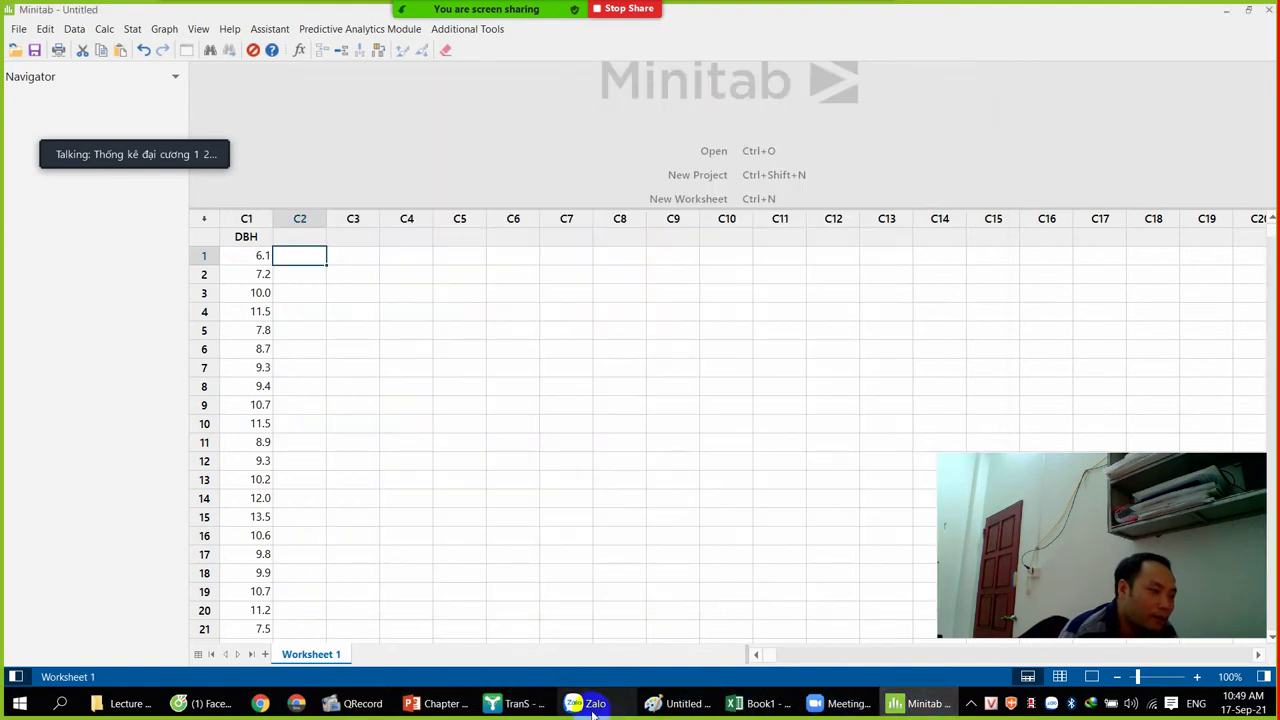
click(517, 708)
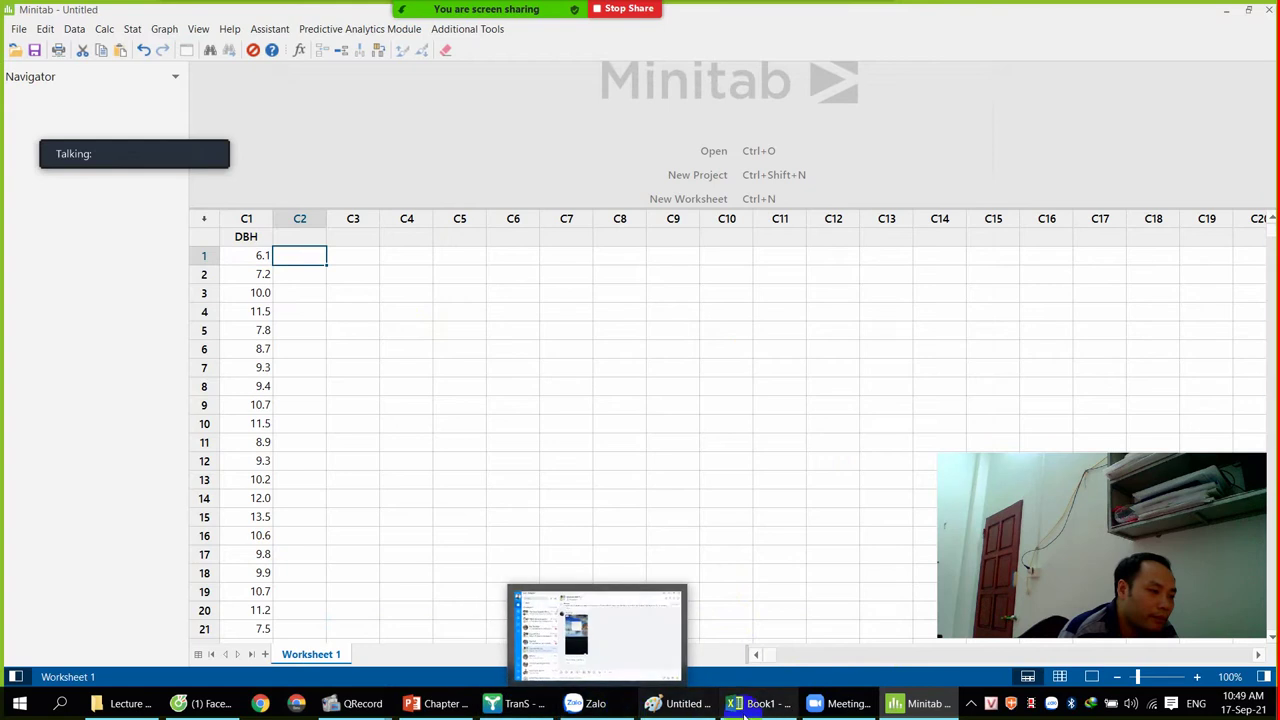
click(828, 713)
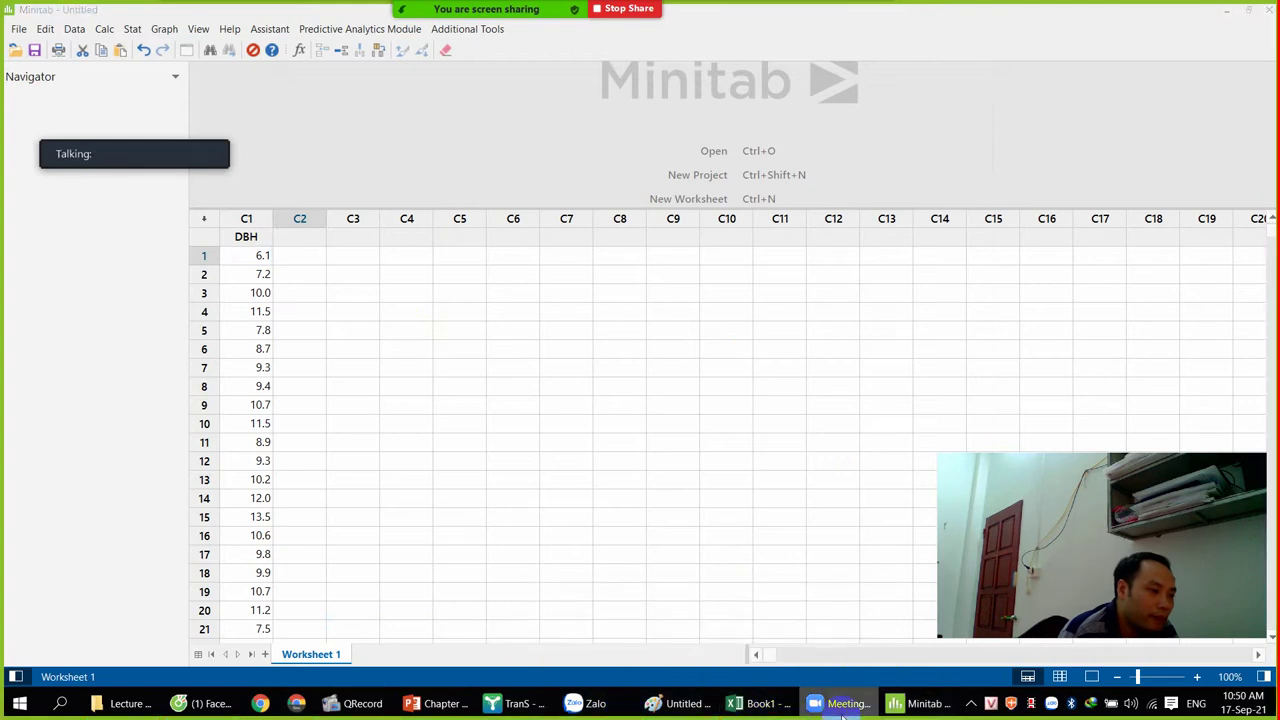
click(918, 706)
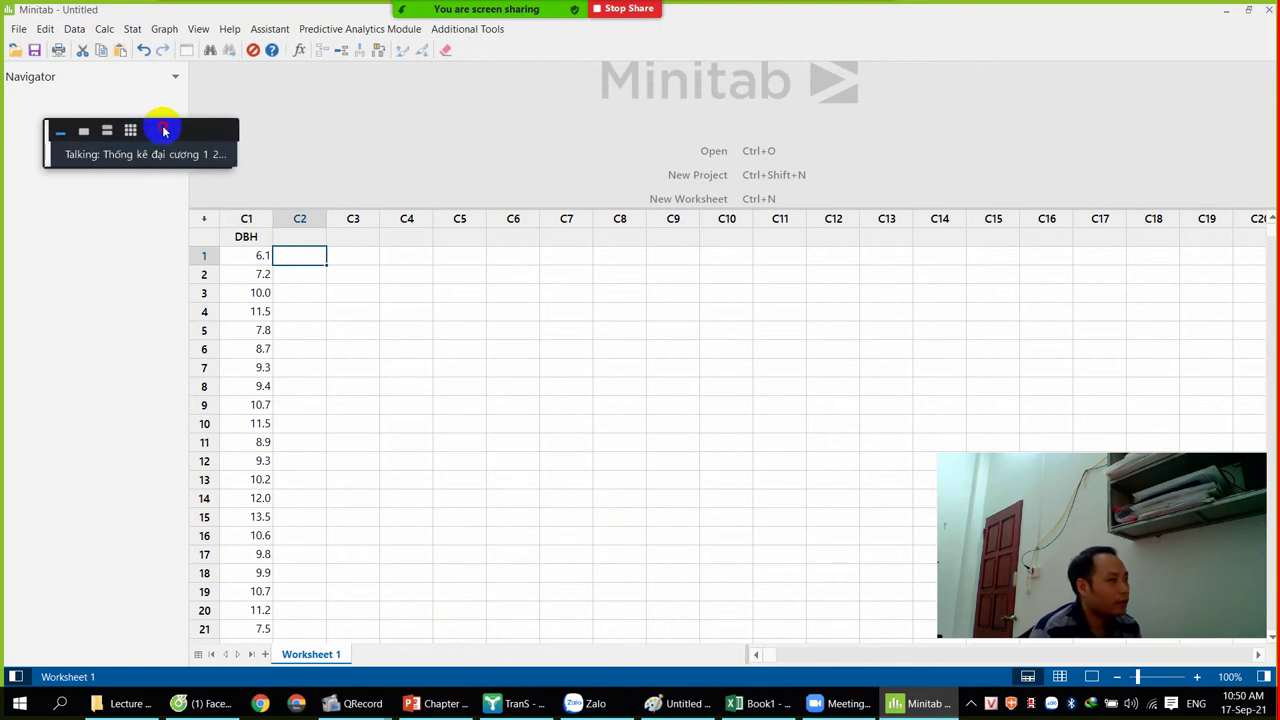
drag(166, 129, 1090, 120)
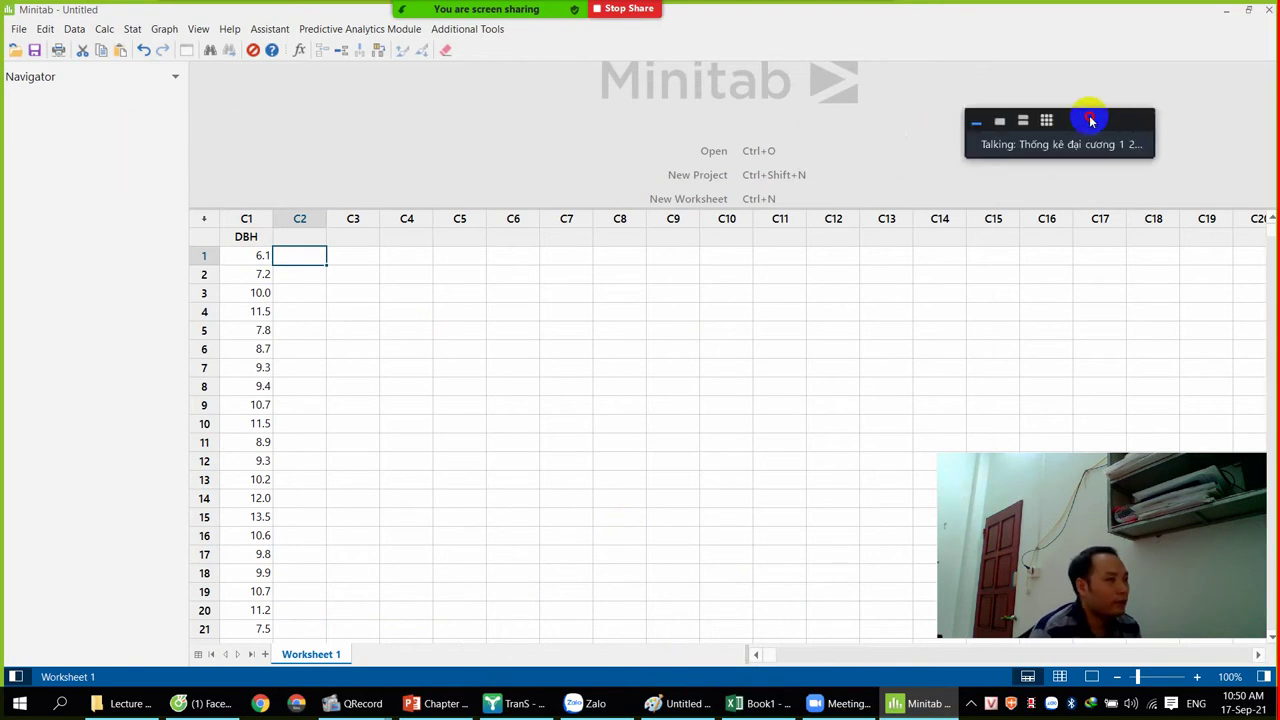
Step: Start saving the project and browse to the "4 Dao tao + Giang day" folder on drive HPKT (E:)
click(34, 50)
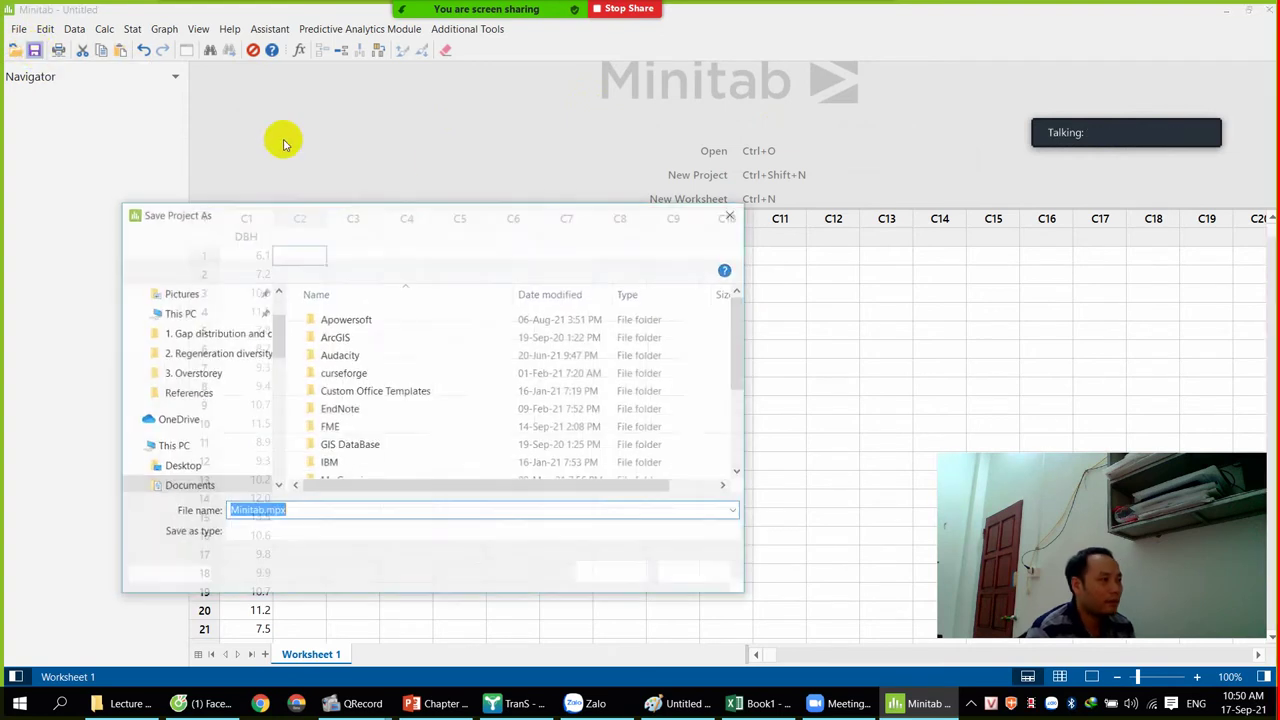
drag(414, 209, 440, 126)
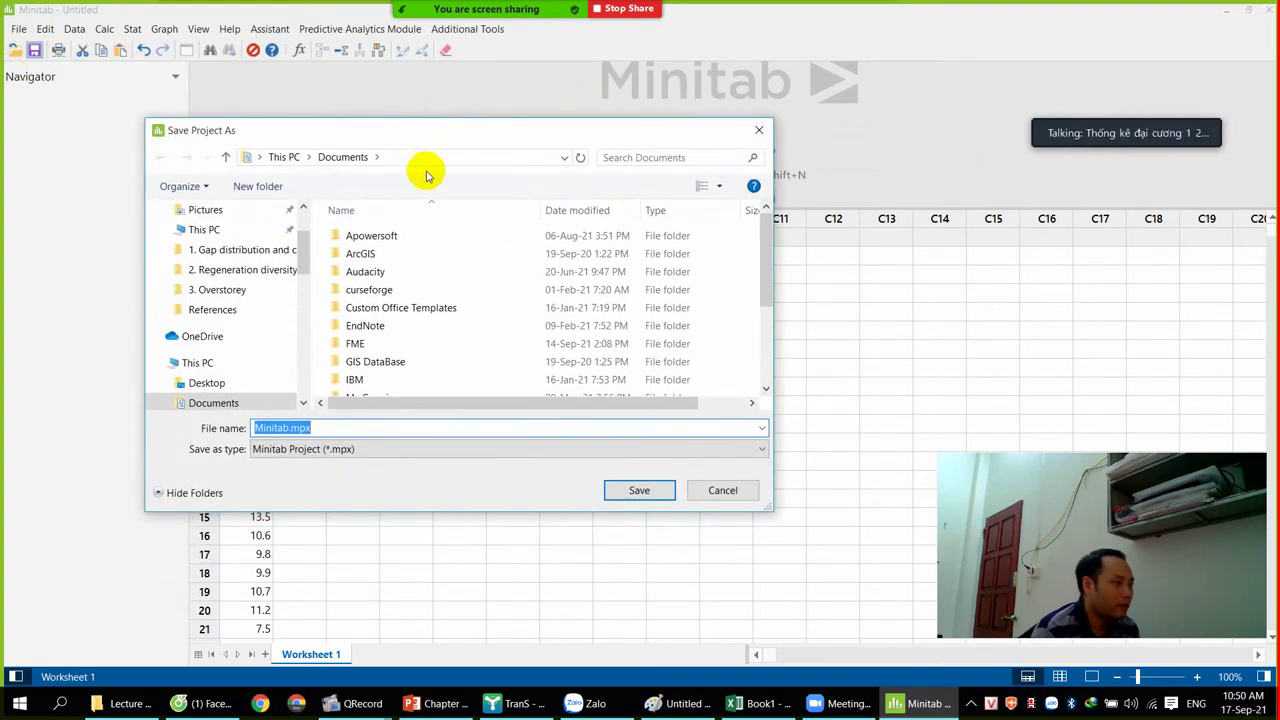
drag(300, 251, 294, 368)
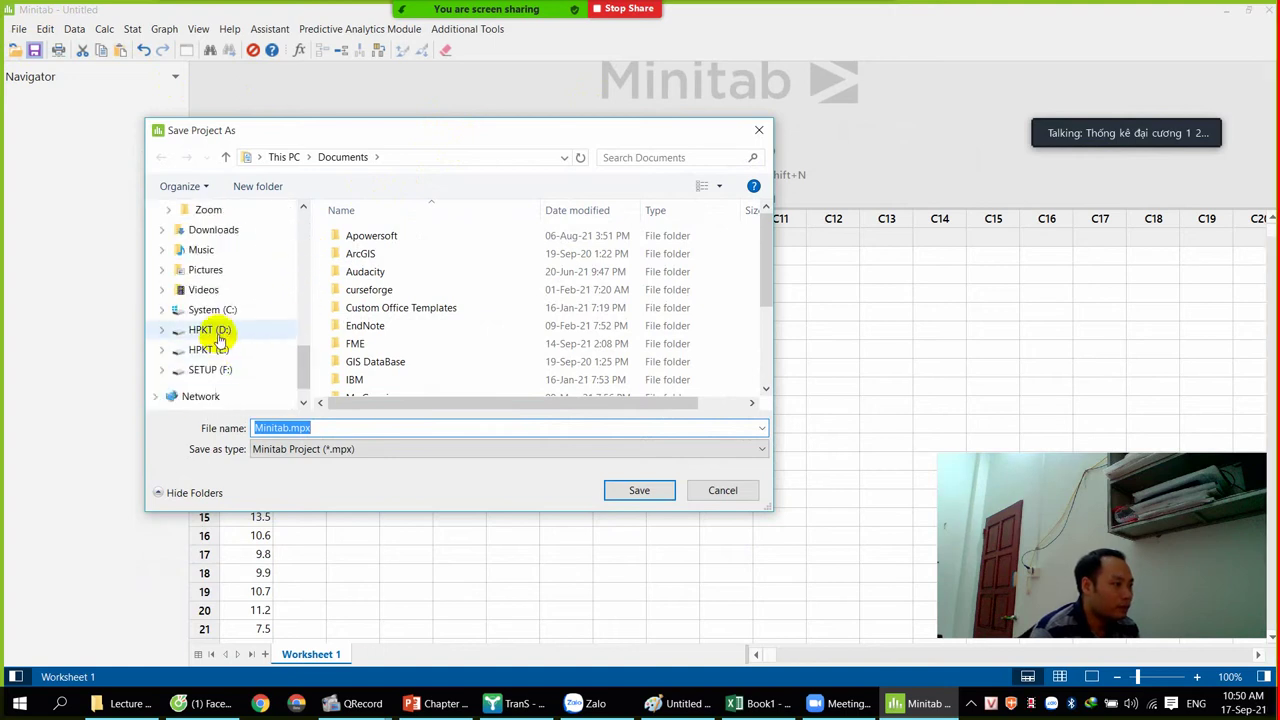
click(212, 329)
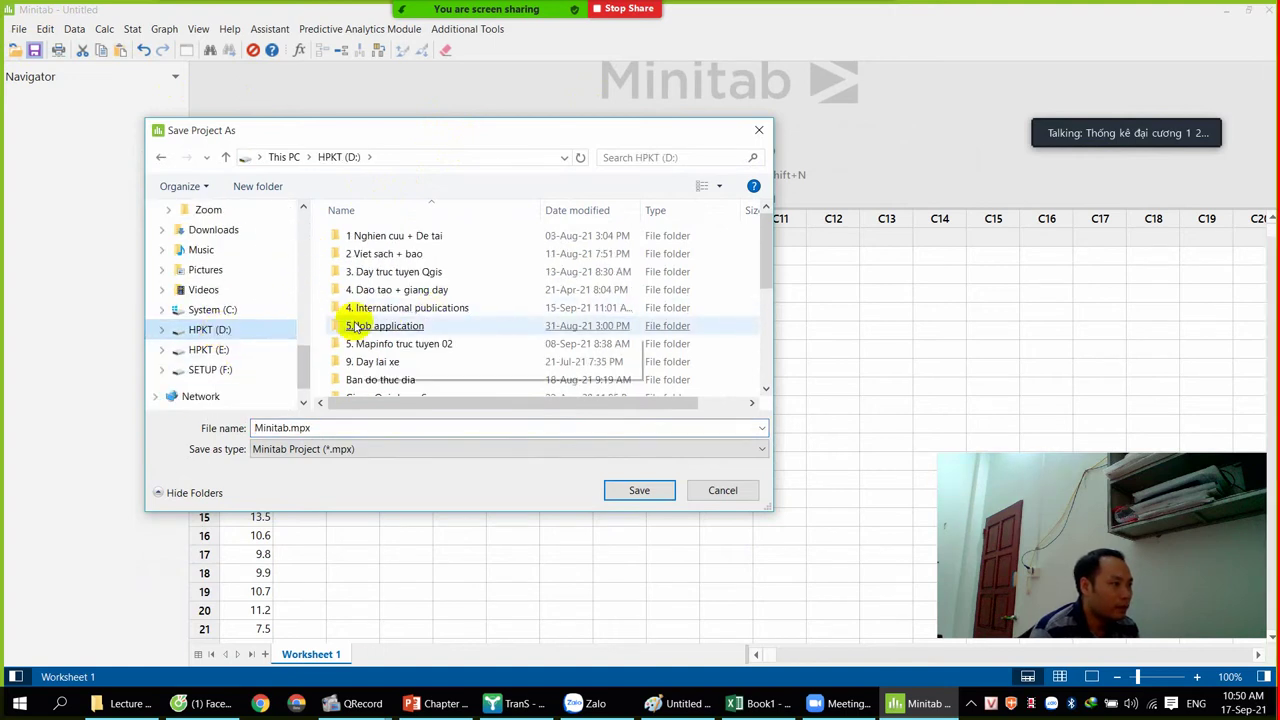
click(208, 350)
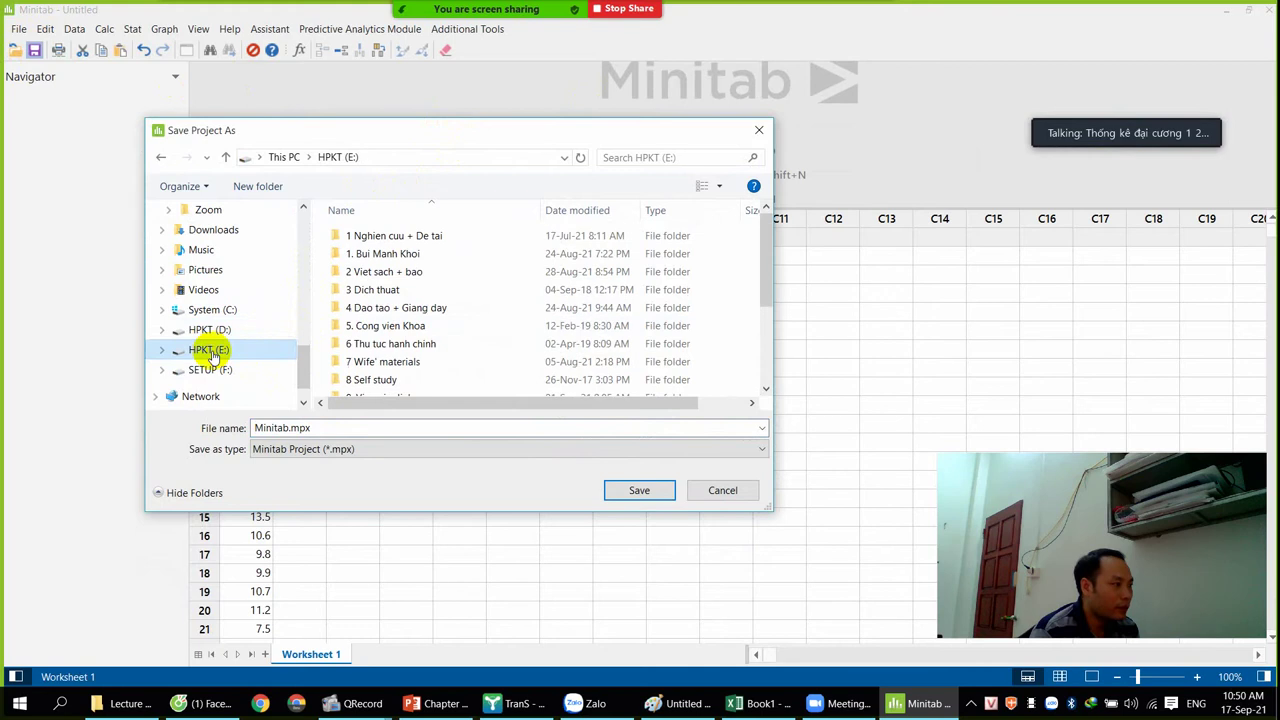
click(403, 310)
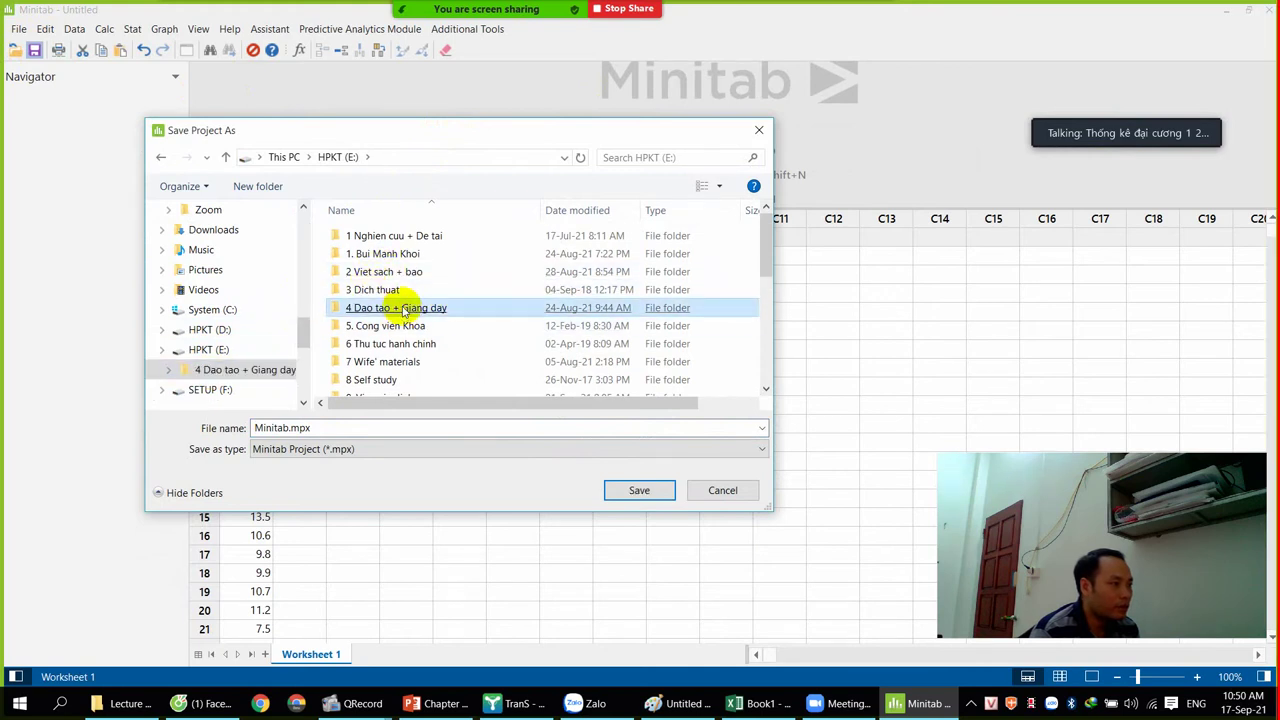
double_click(443, 308)
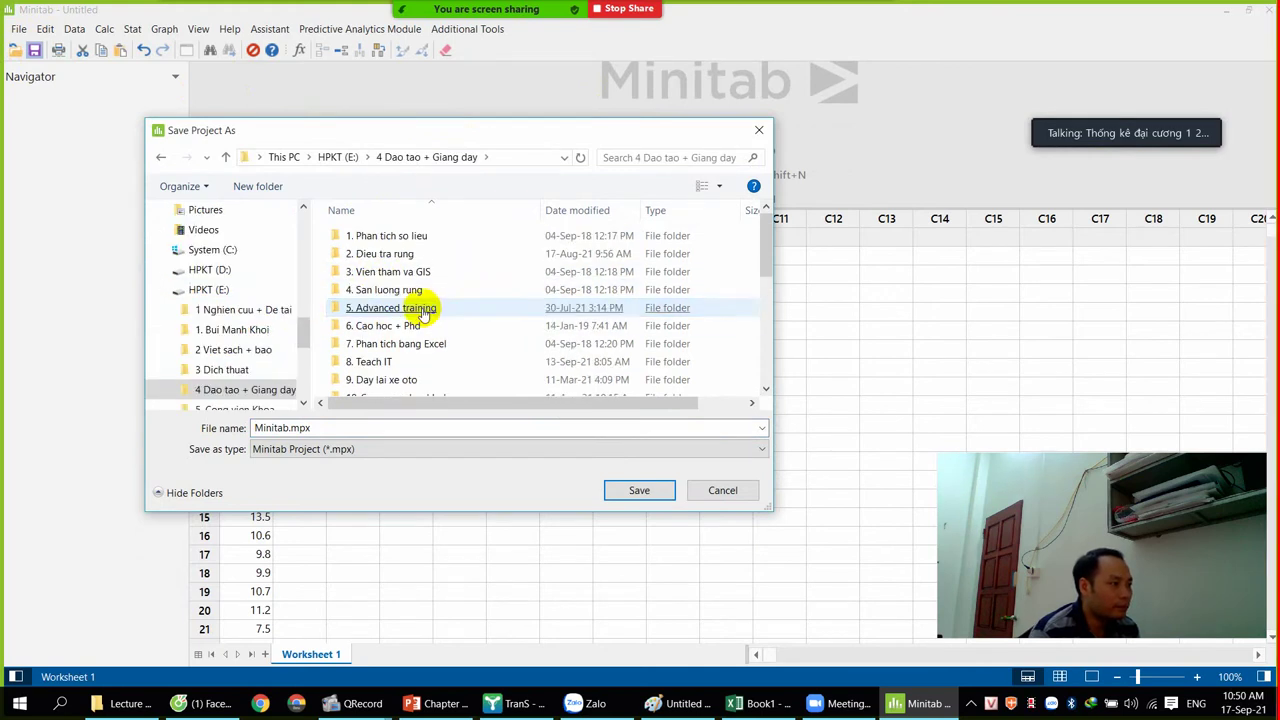
Step: Set the save location to the Lecture notes folder inside "5. Advanced training" > "Statistics scanned"
double_click(376, 308)
double_click(384, 273)
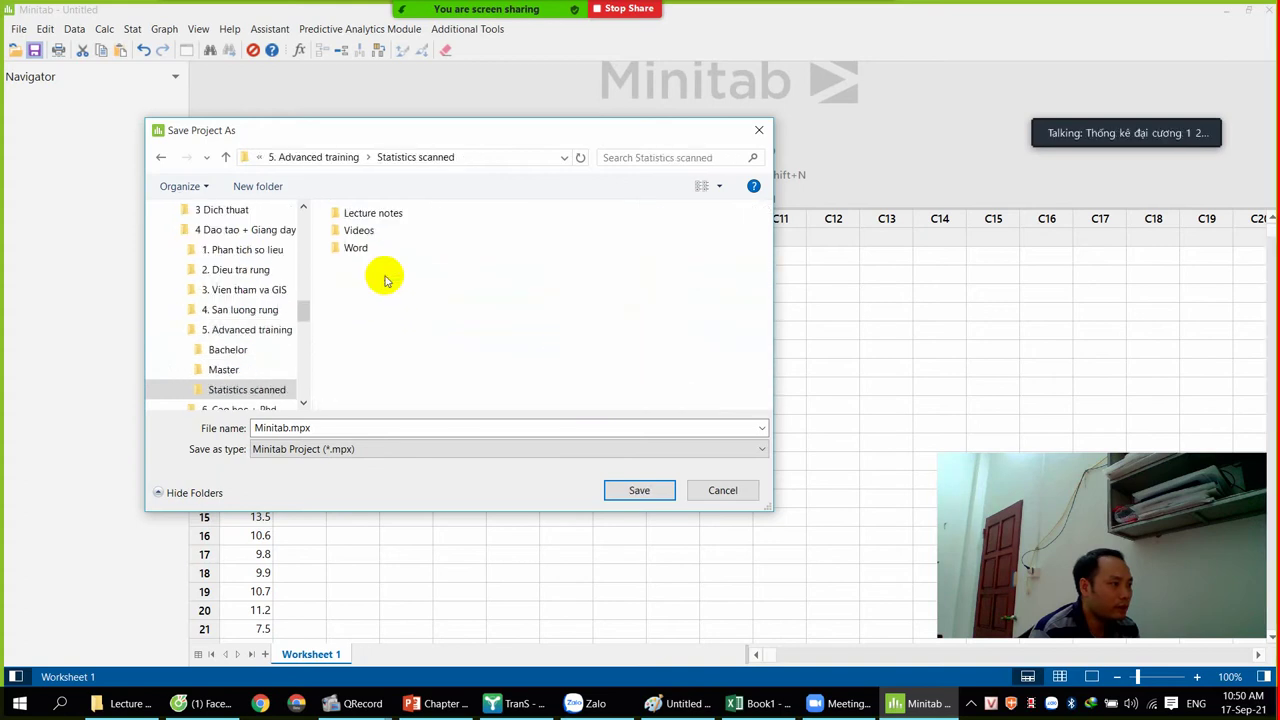
double_click(378, 215)
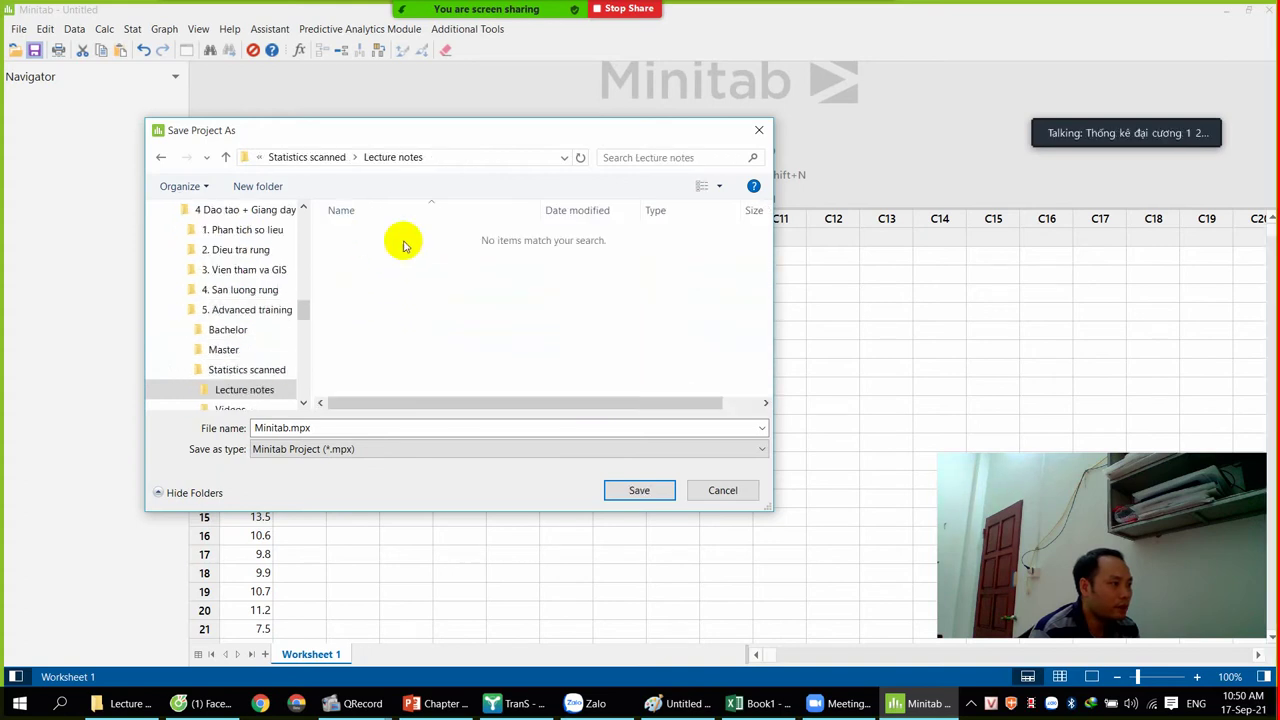
drag(303, 314, 306, 317)
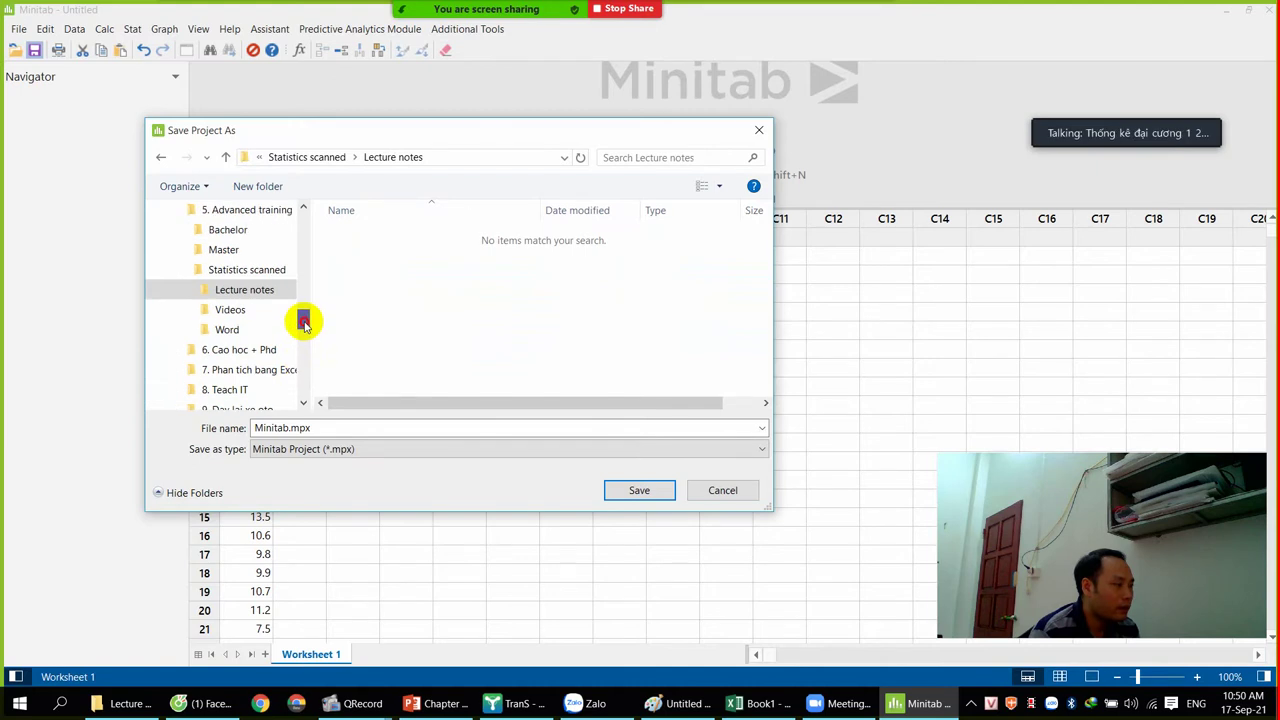
click(257, 271)
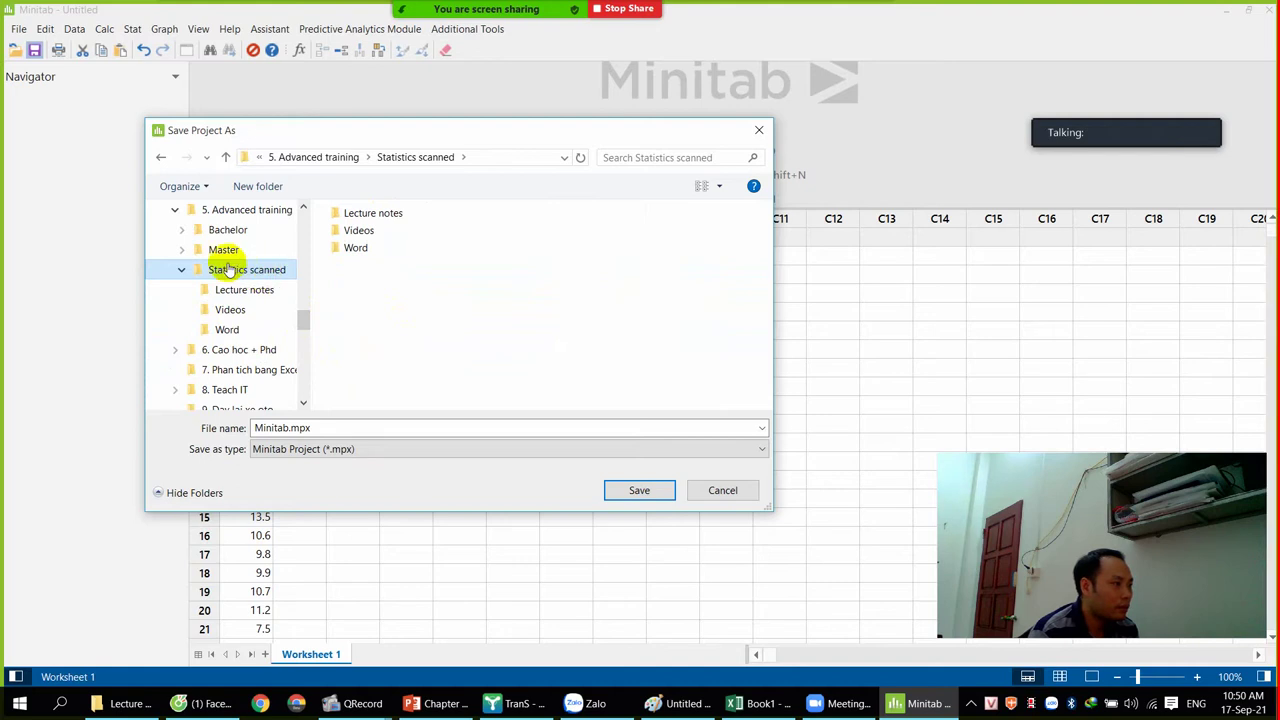
double_click(368, 212)
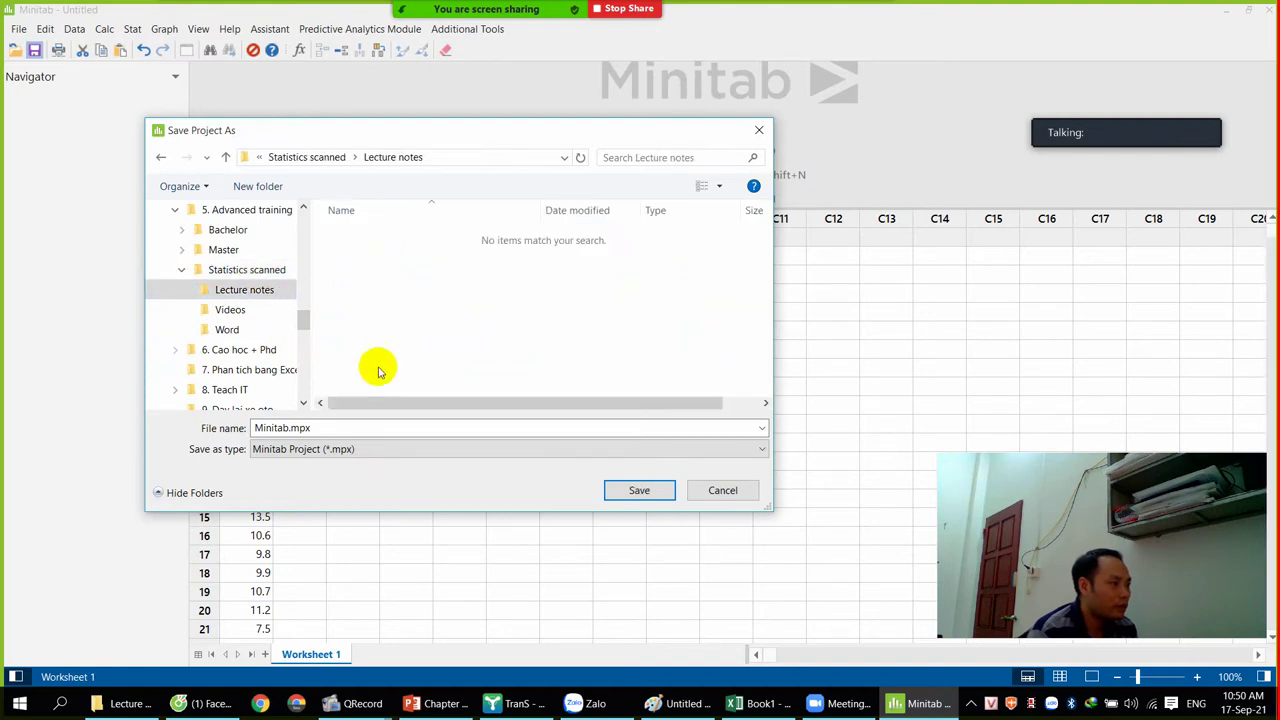
Step: Name the Minitab project "DBH data" and save it as a Minitab Project (*.mpx)
click(320, 424)
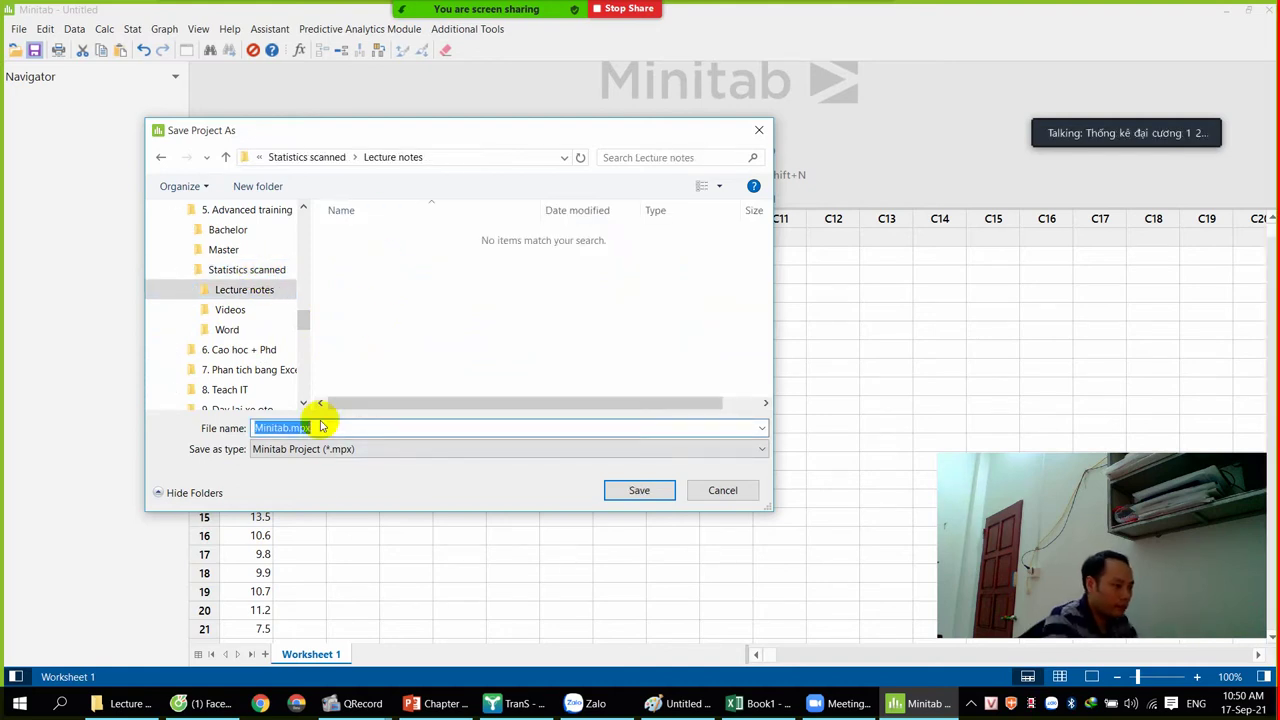
text(DBH)
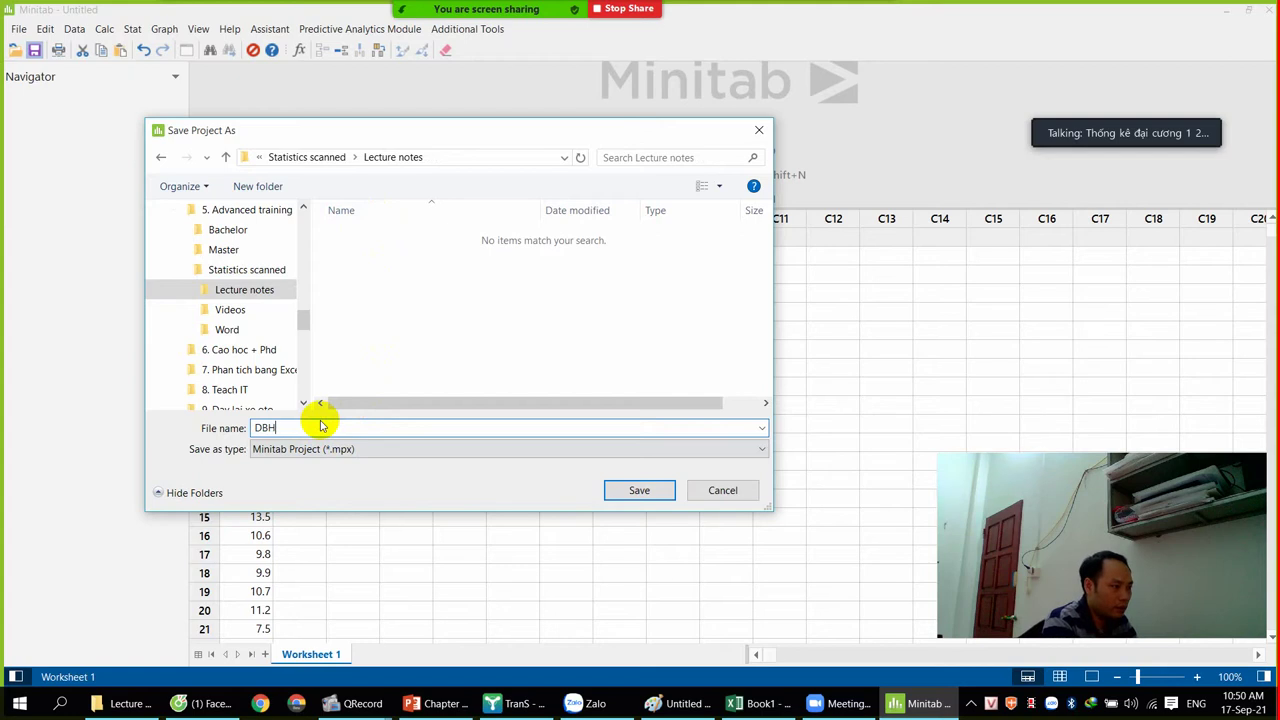
text( dất)
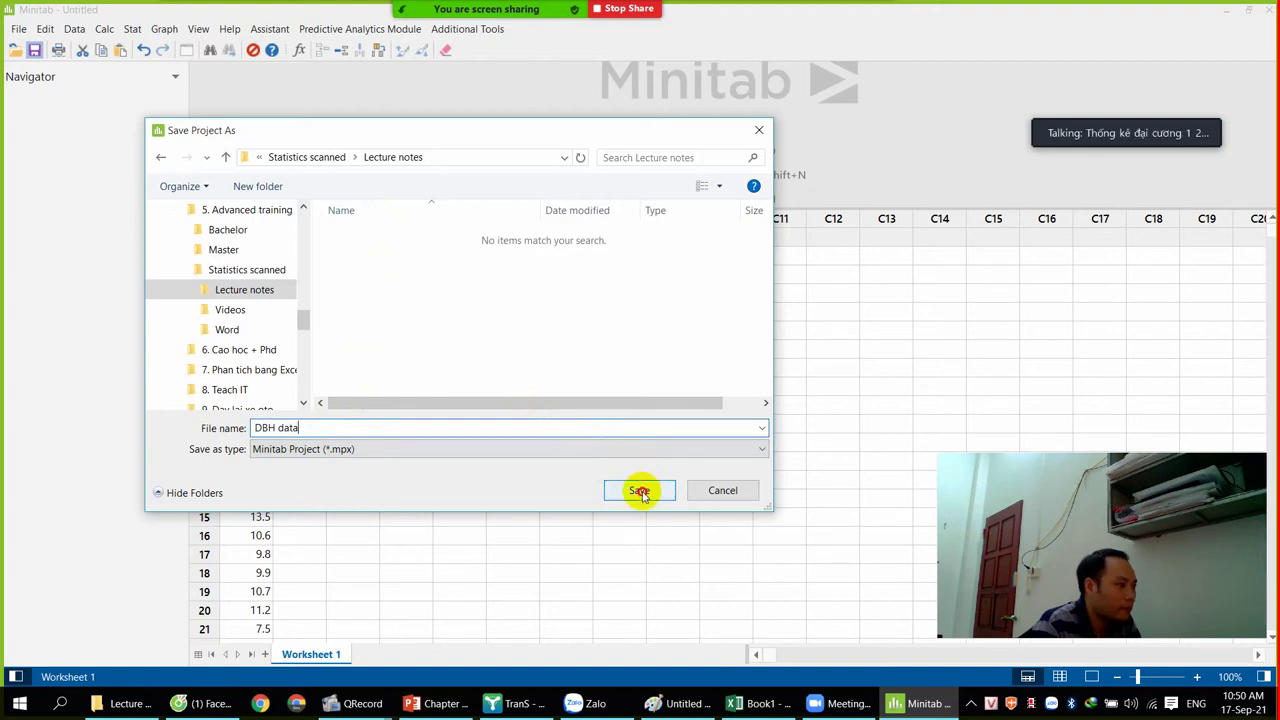
click(640, 491)
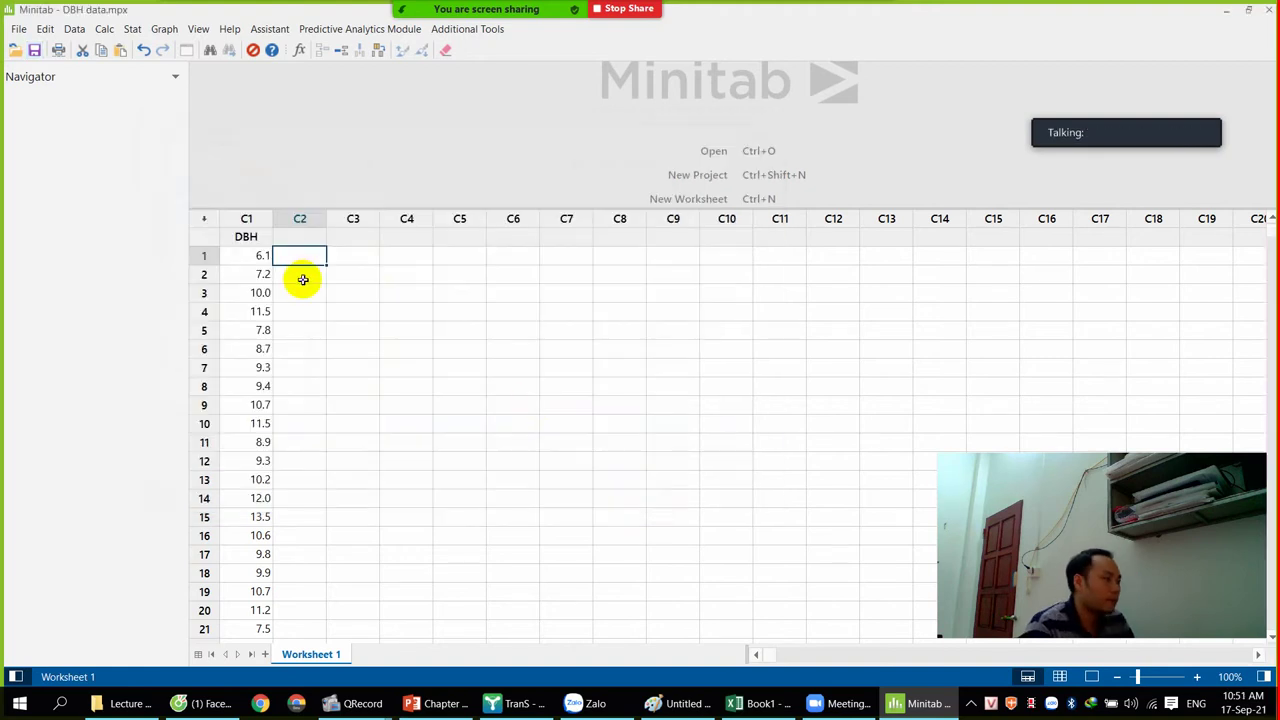
scroll(305, 280, down, 4)
scroll(306, 280, up, 4)
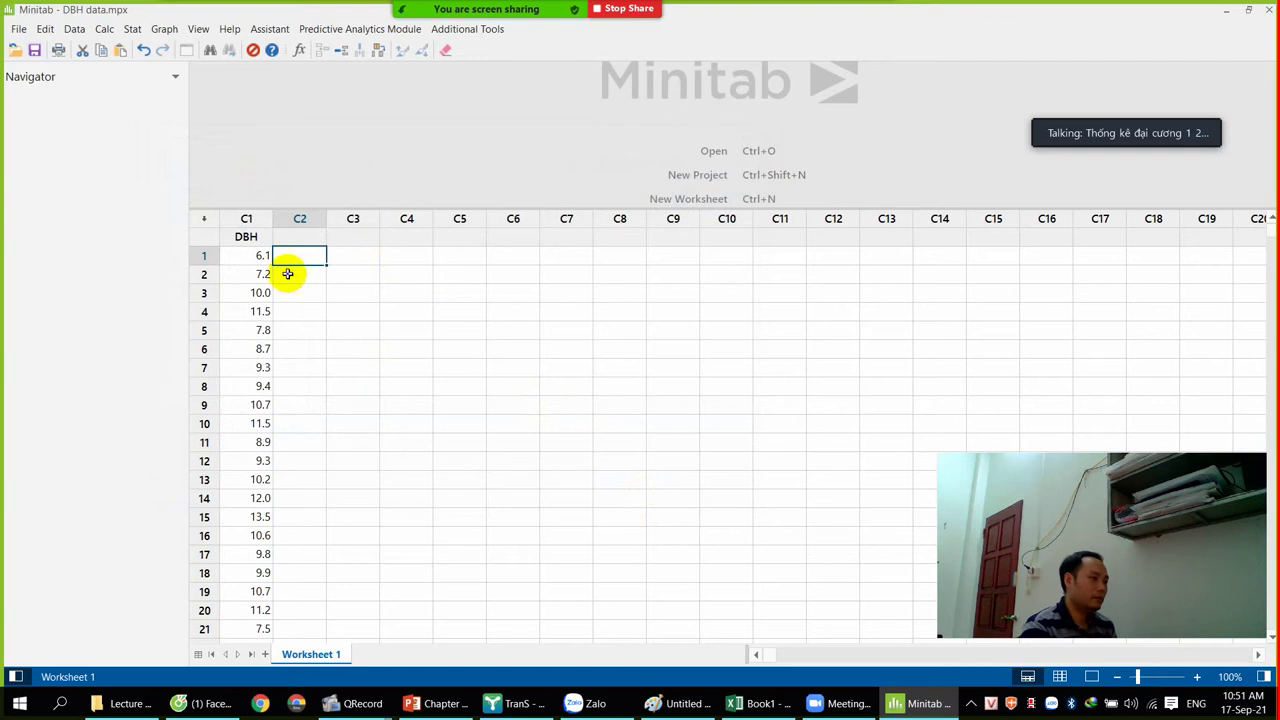
click(295, 250)
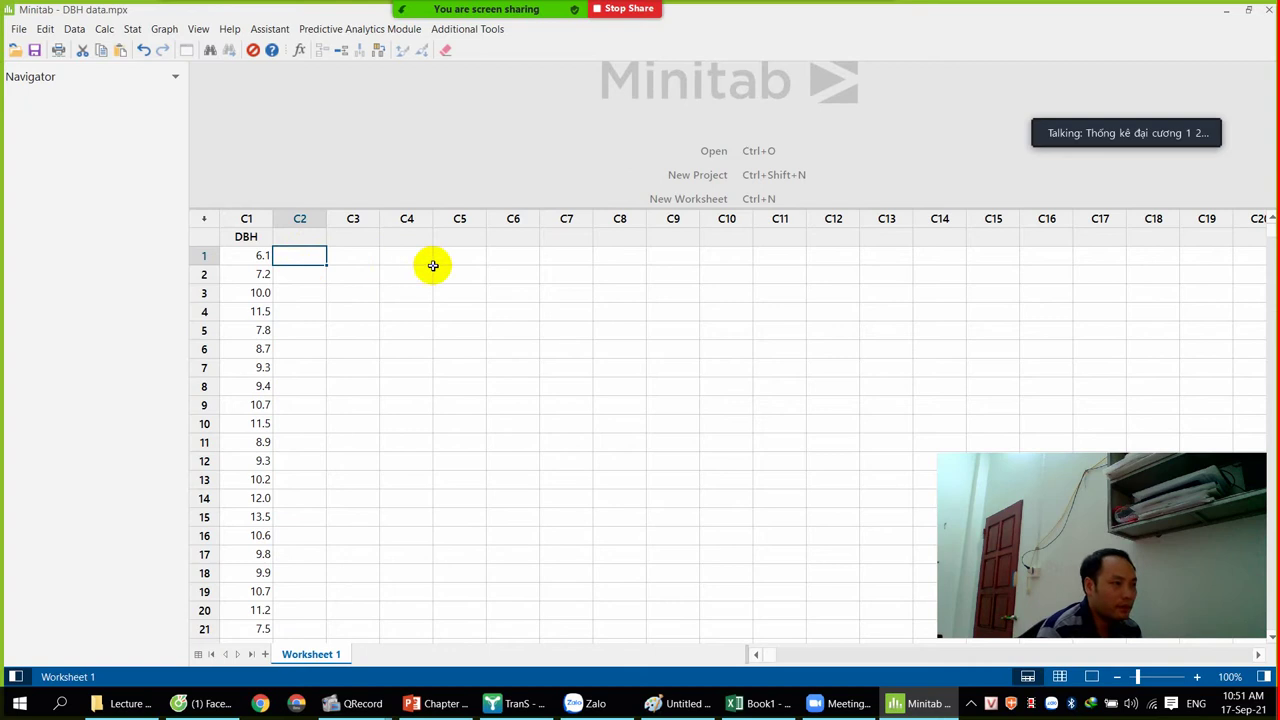
Step: Switch to PowerPoint, maximize its window and create a new blank presentation
click(437, 706)
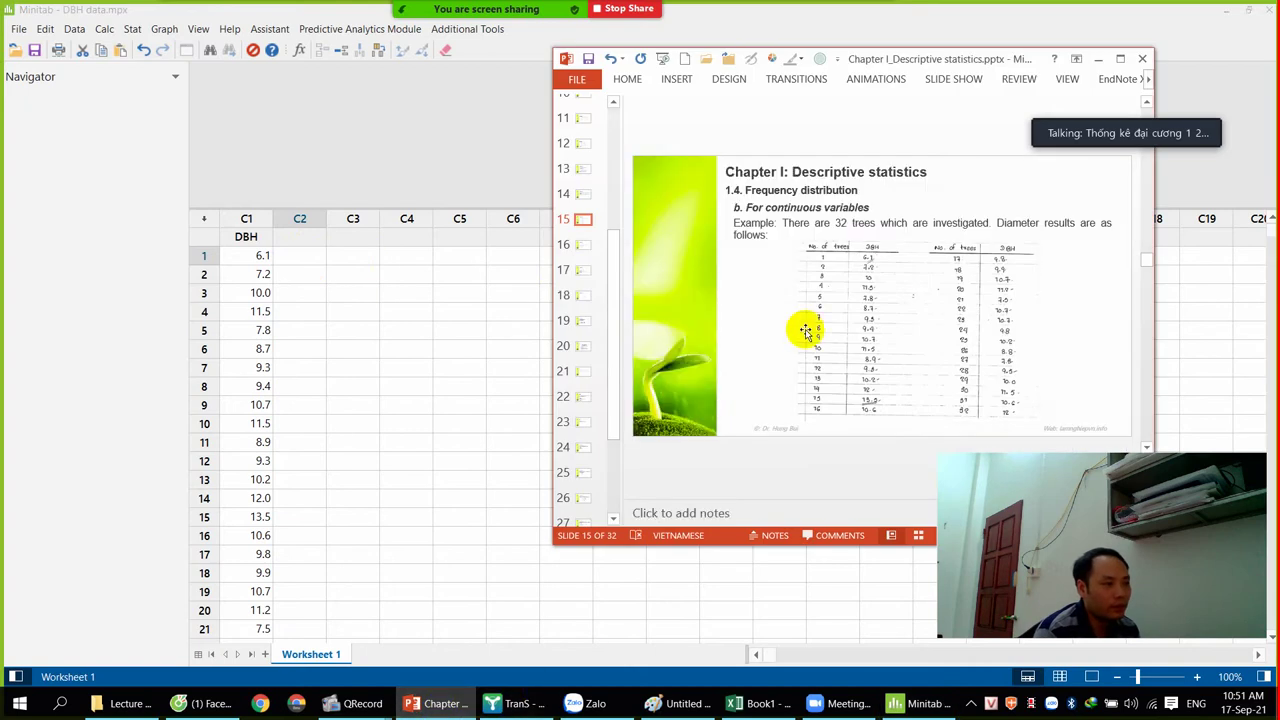
click(1118, 59)
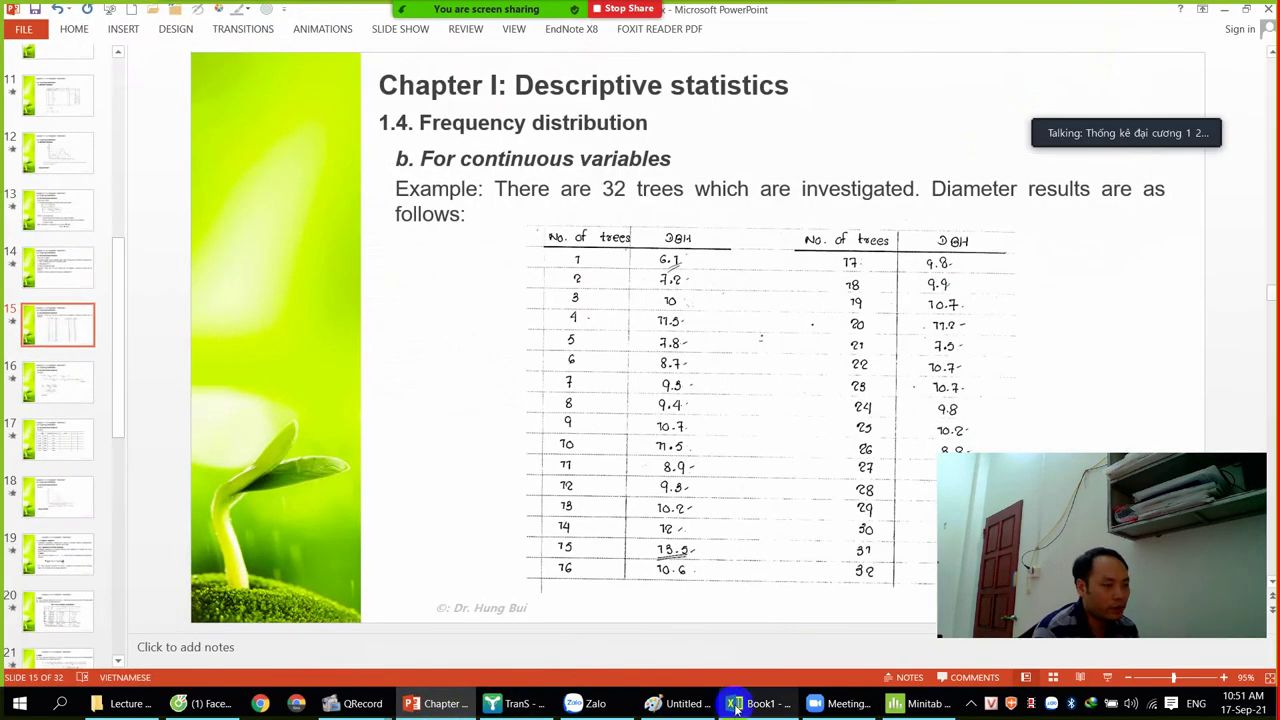
click(430, 710)
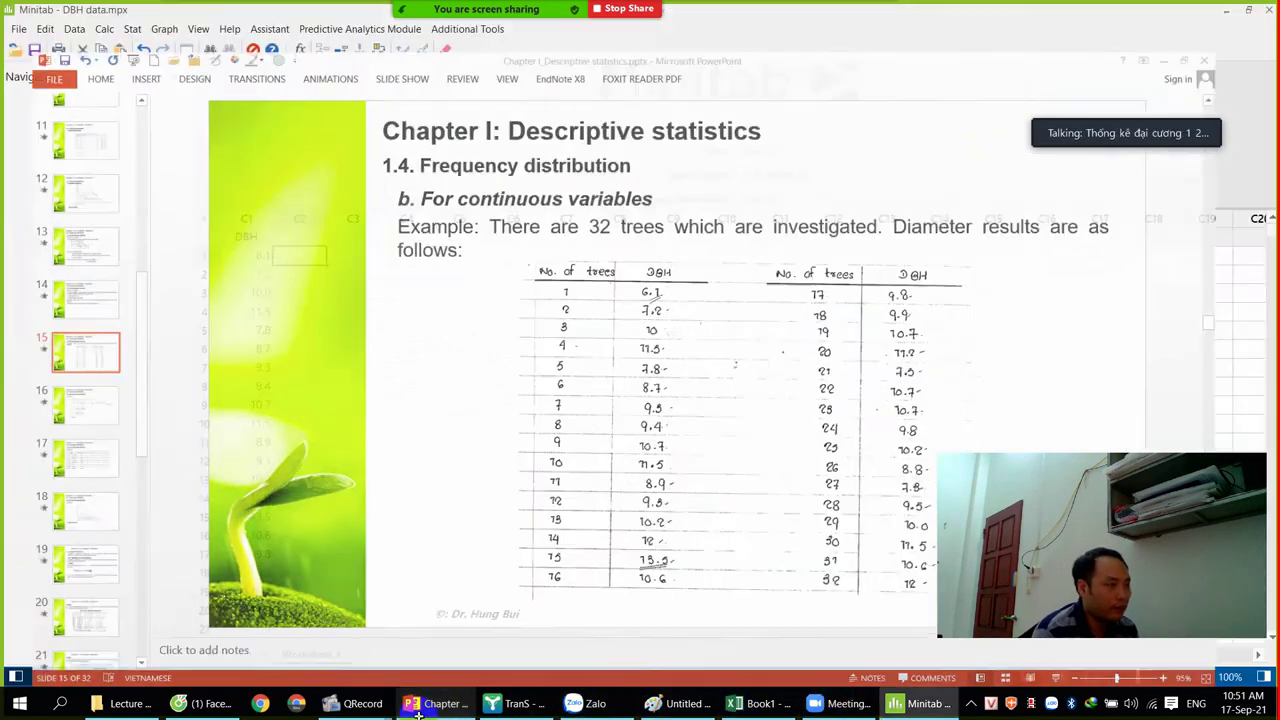
click(440, 710)
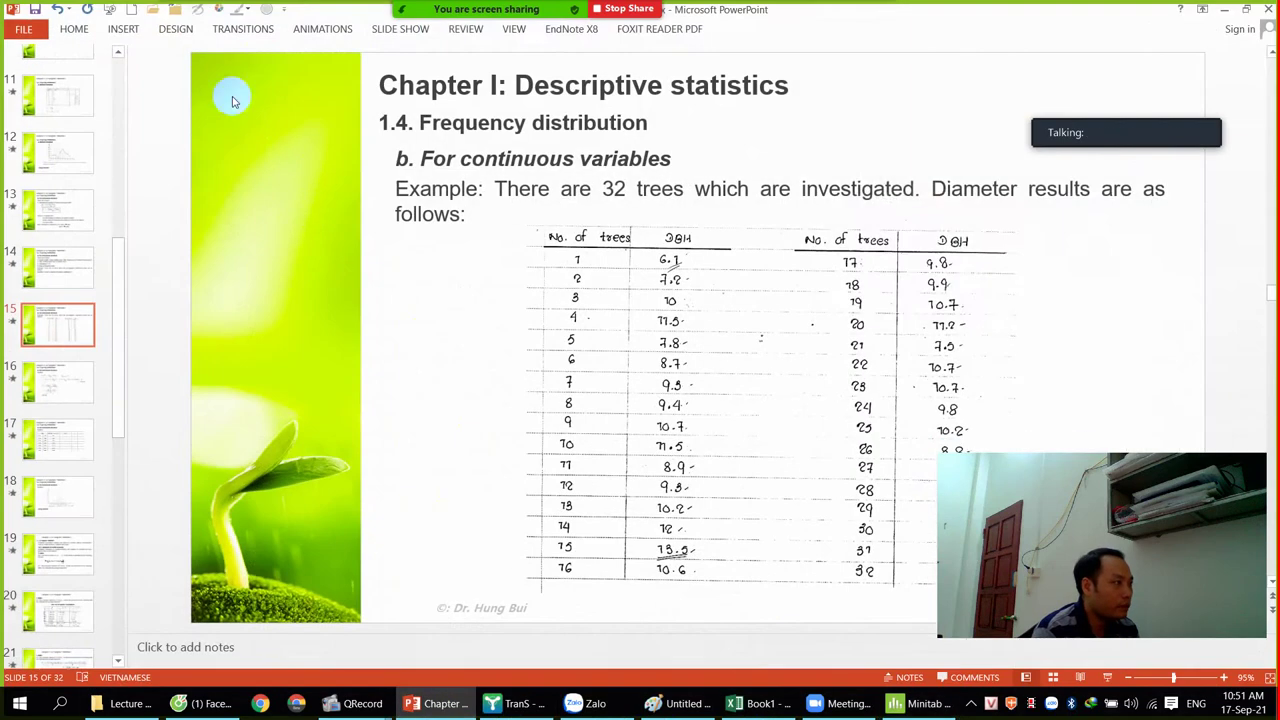
click(870, 20)
click(765, 118)
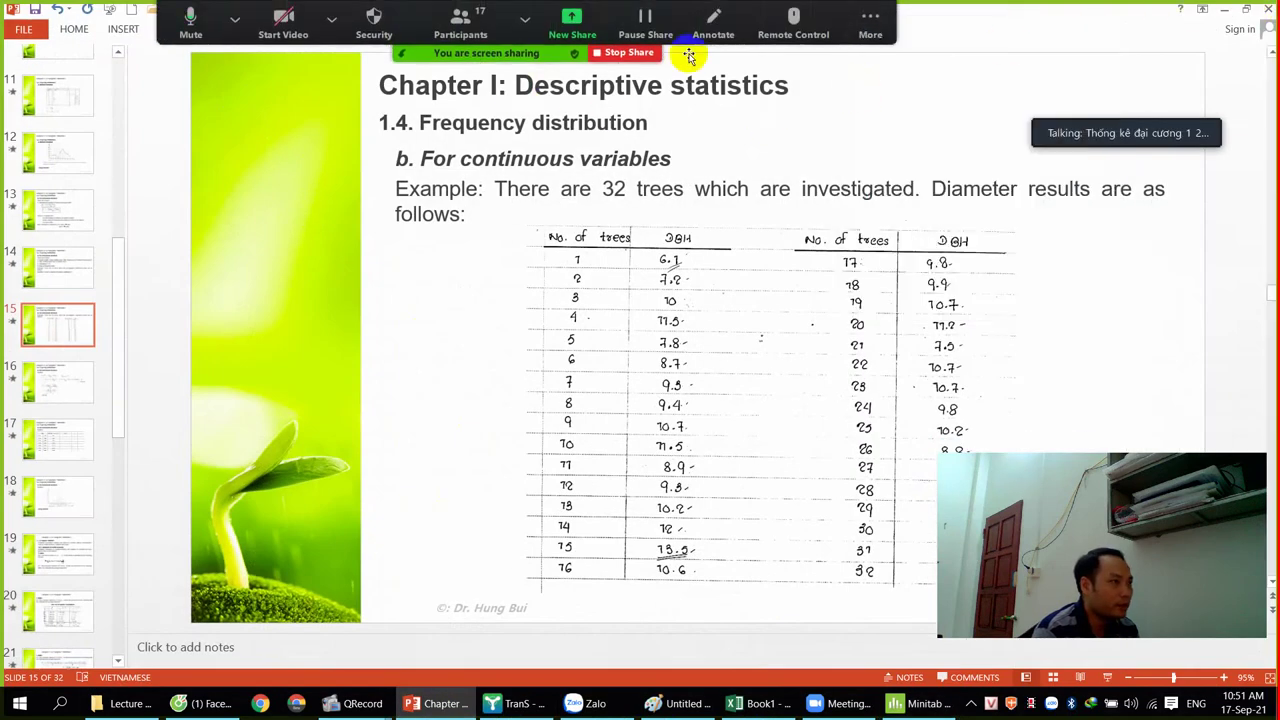
click(131, 10)
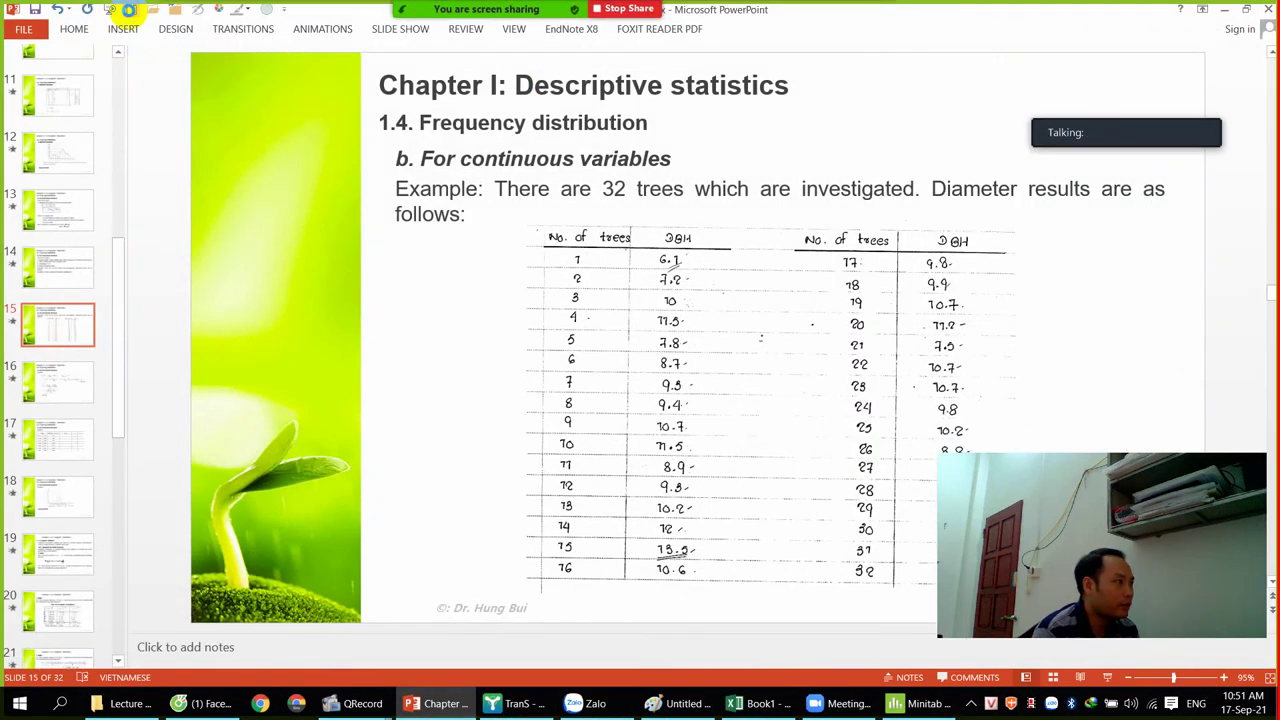
Step: Title the new slide "1. Recode DBH" and remove the empty subtitle placeholder
click(532, 301)
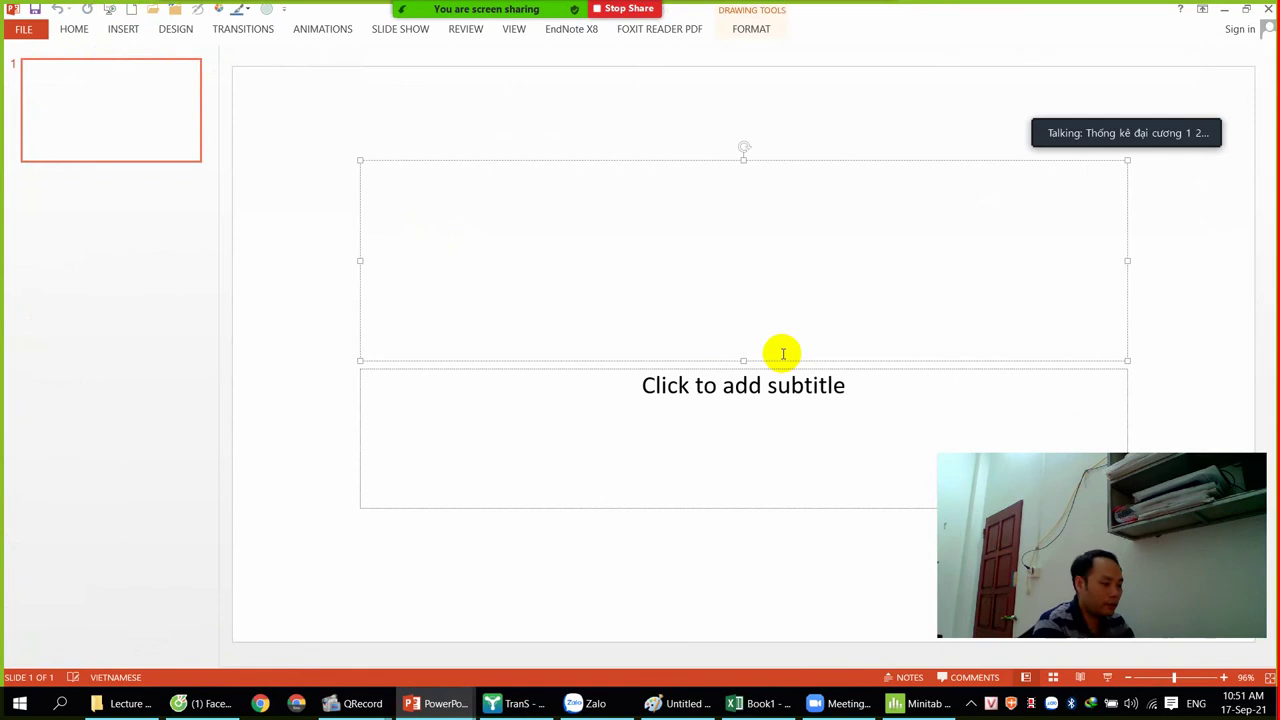
text(1)
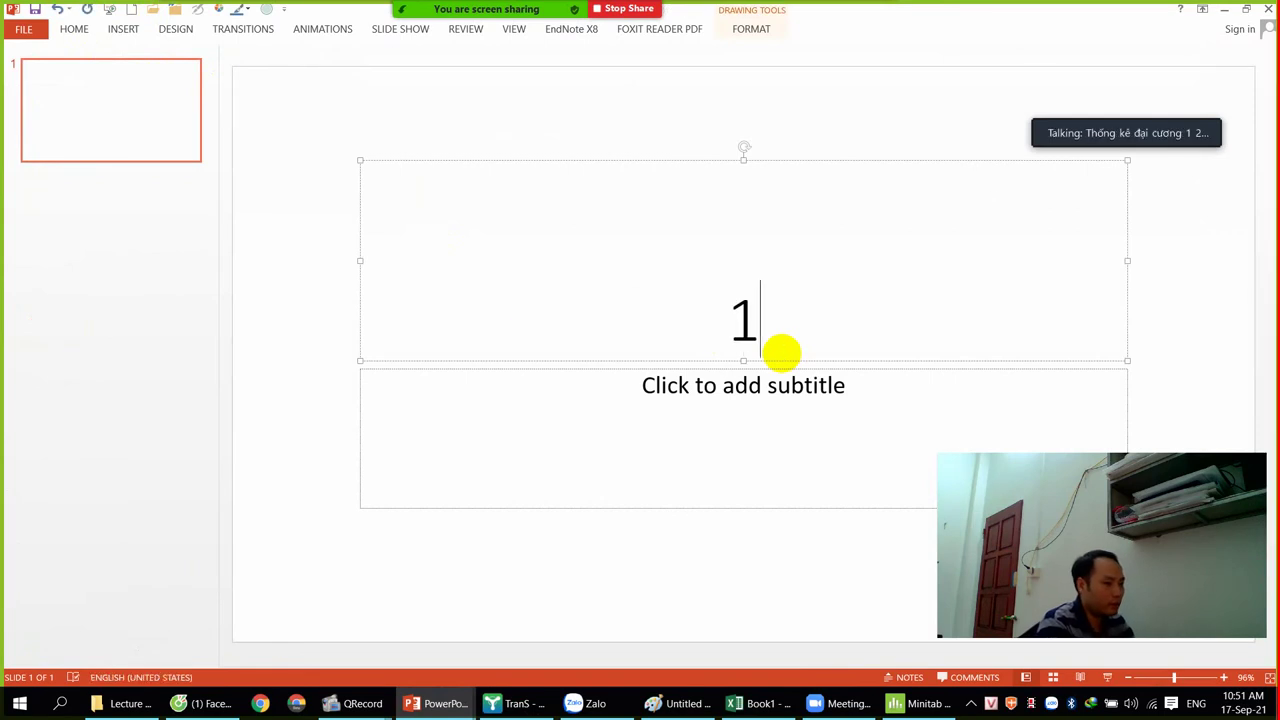
text(. Re)
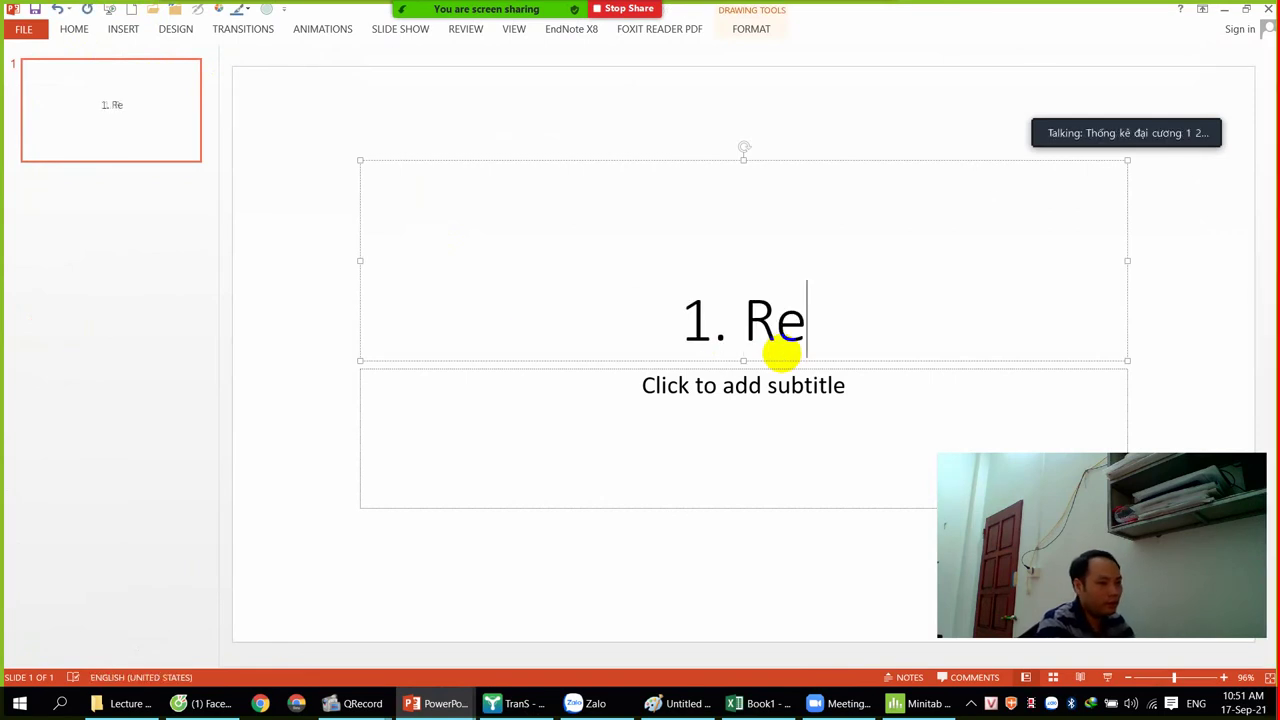
text(code DBH)
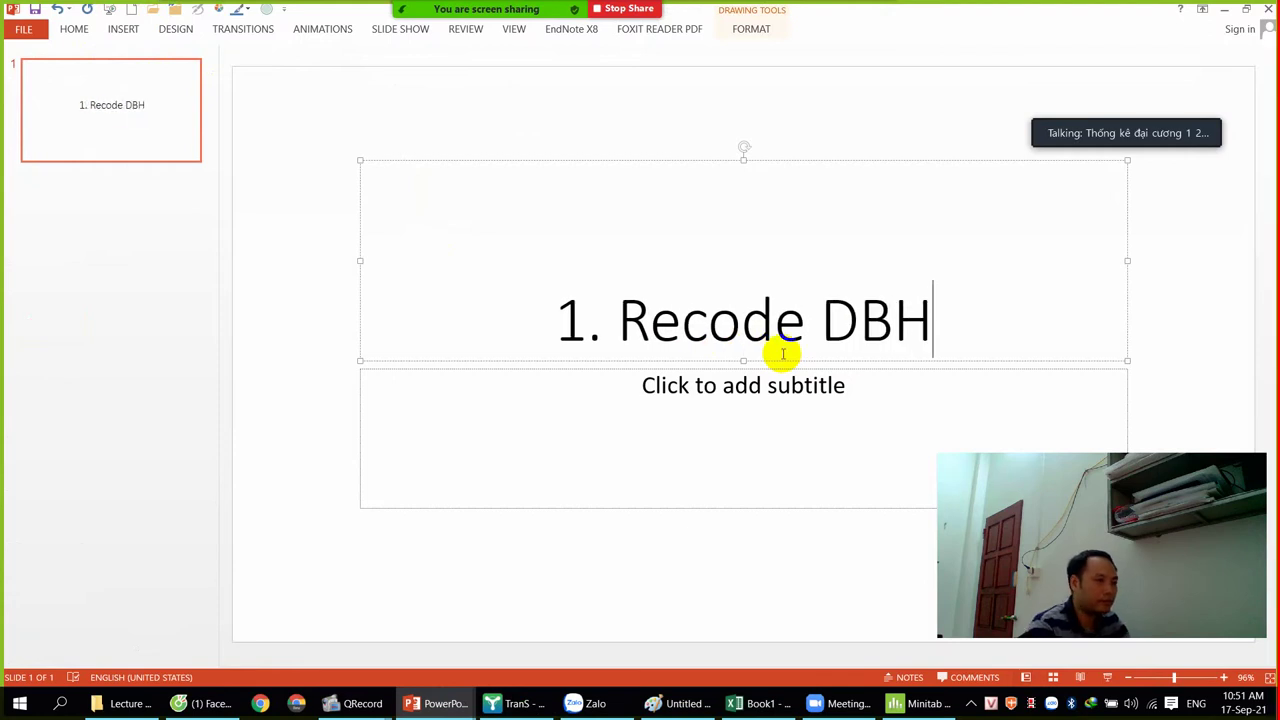
click(453, 372)
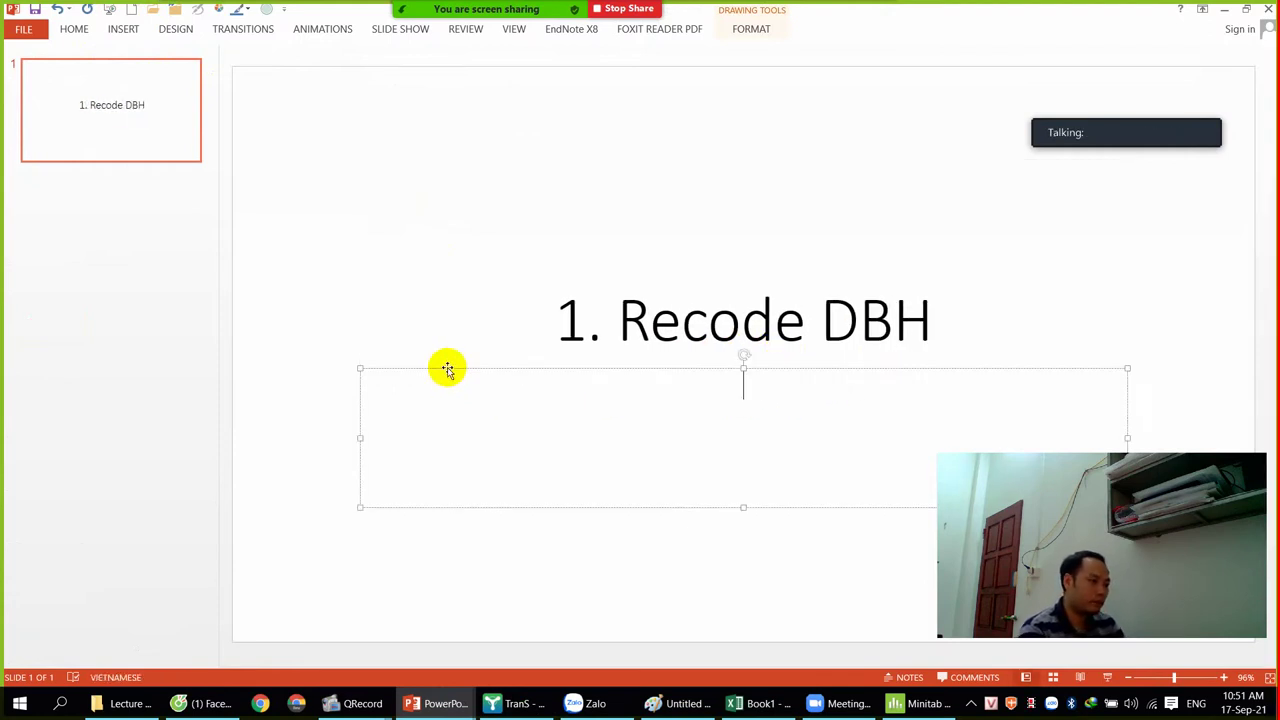
key(Escape)
key(Escape)
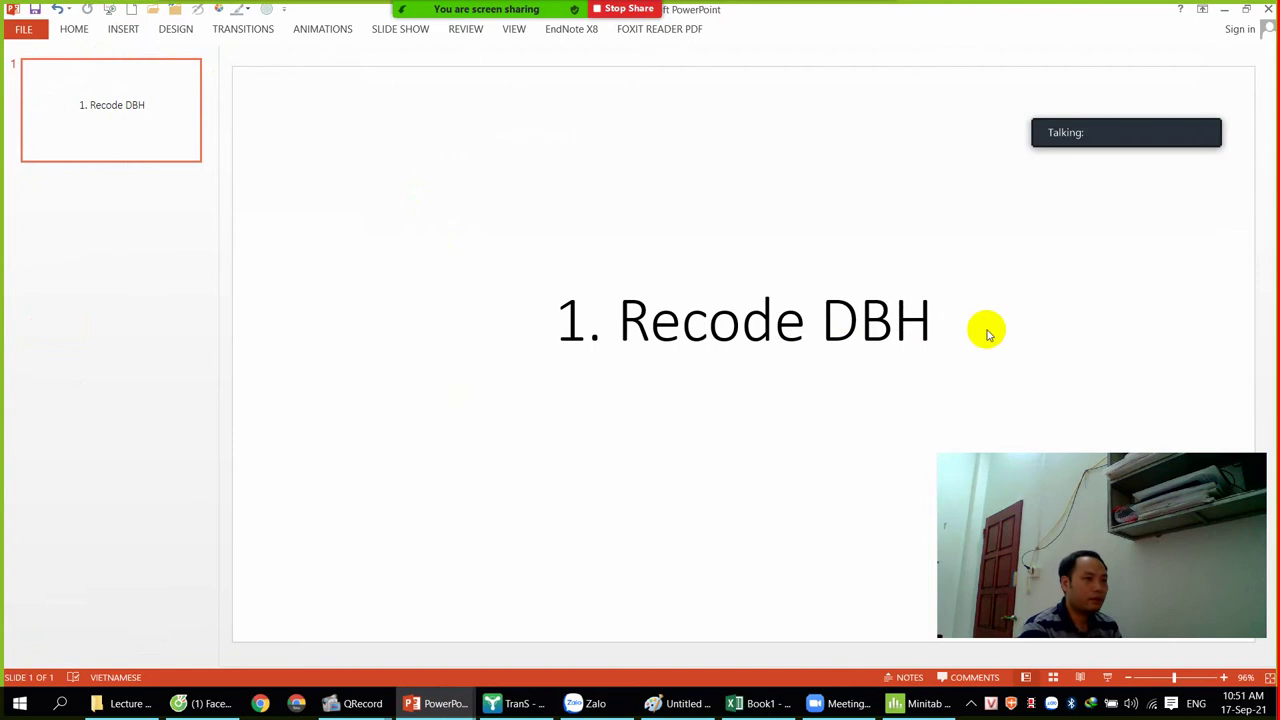
click(945, 320)
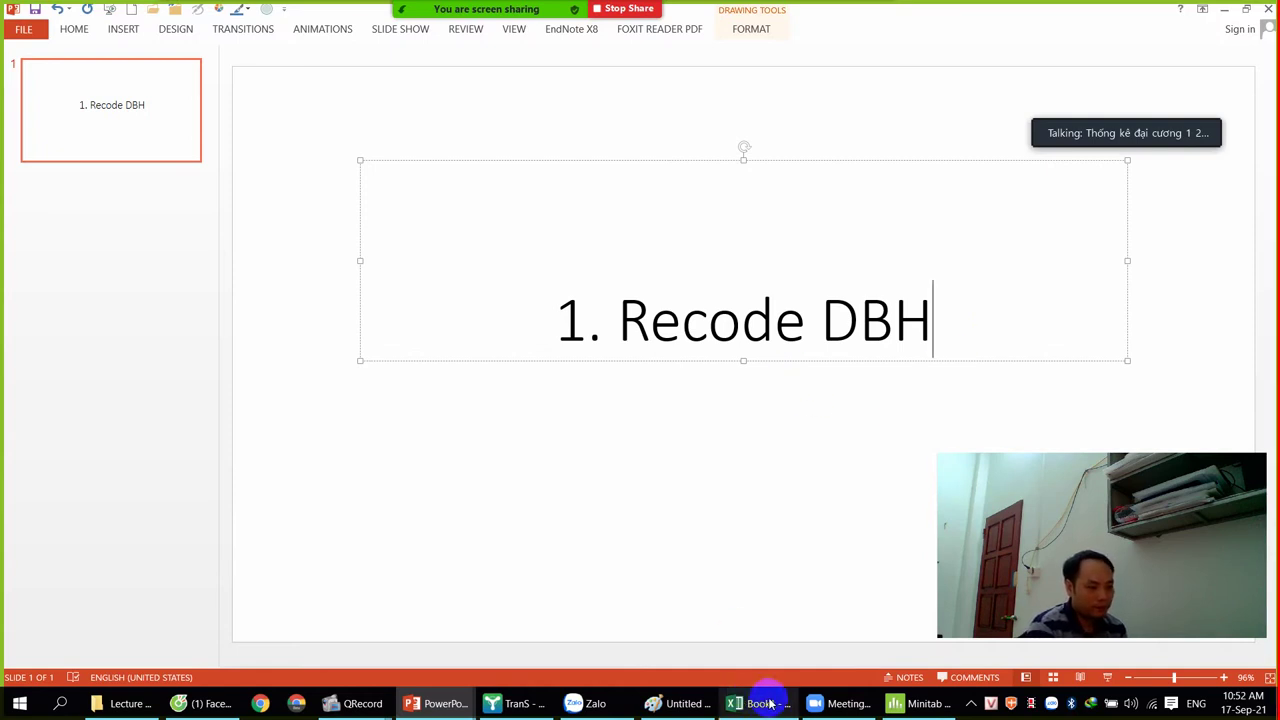
Step: Switch to Minitab and open the Recode to Numeric dialog, placing it clear of the screen centre
click(922, 703)
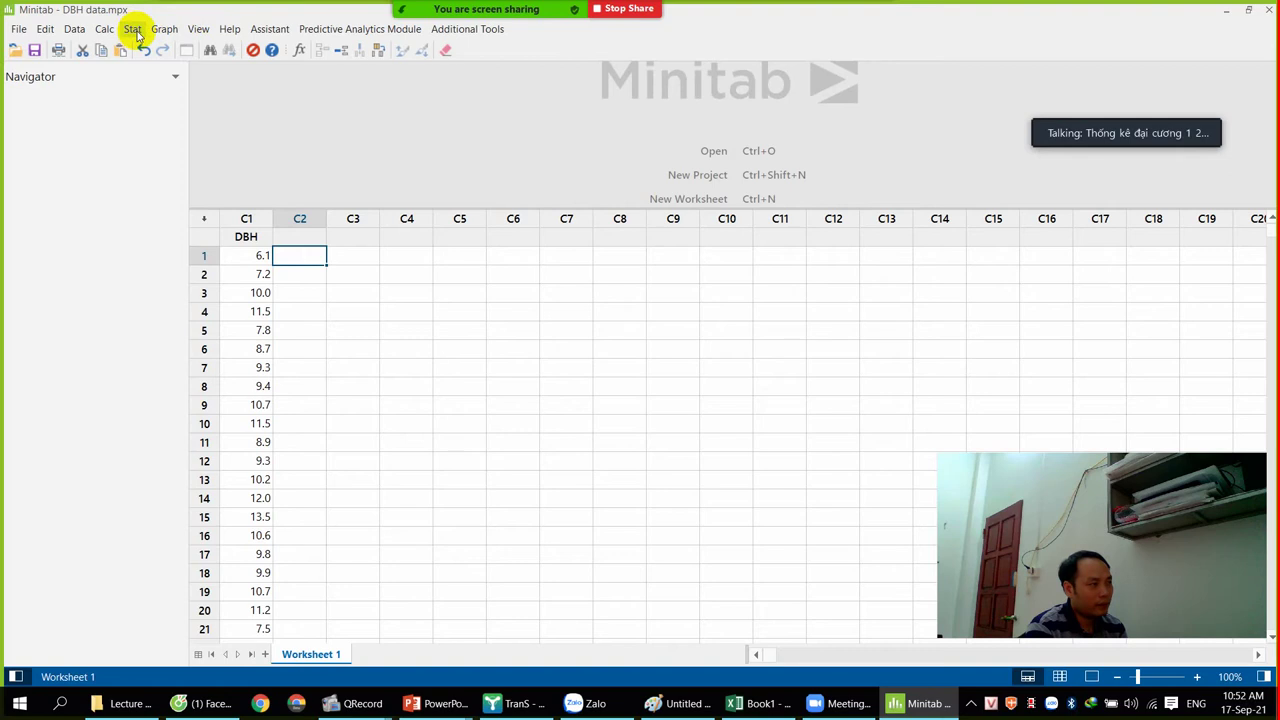
click(89, 33)
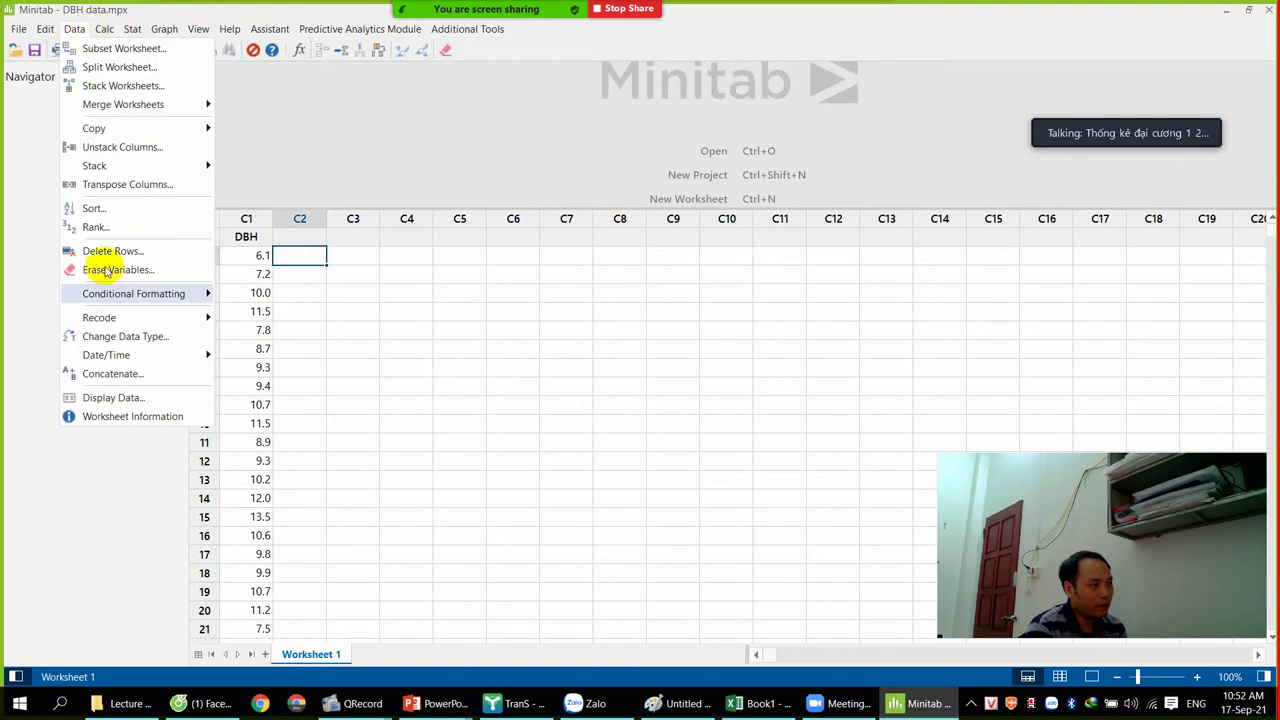
mouse_move(112, 323)
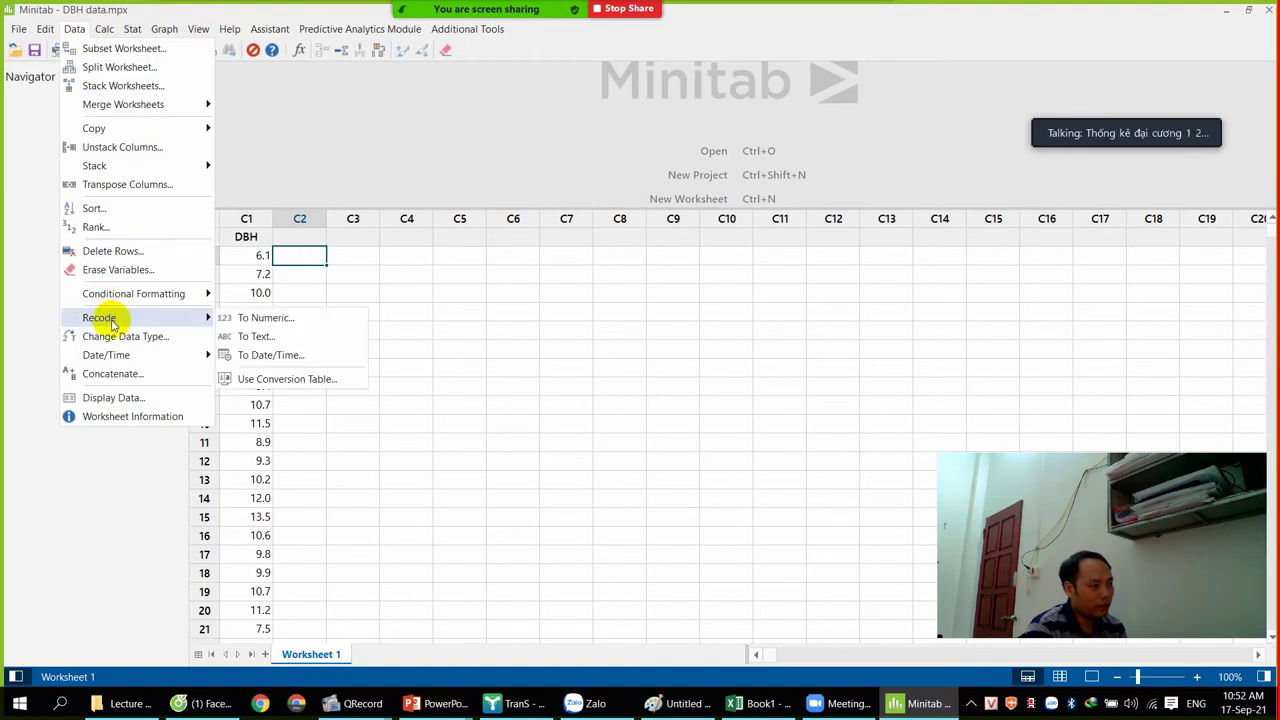
click(340, 322)
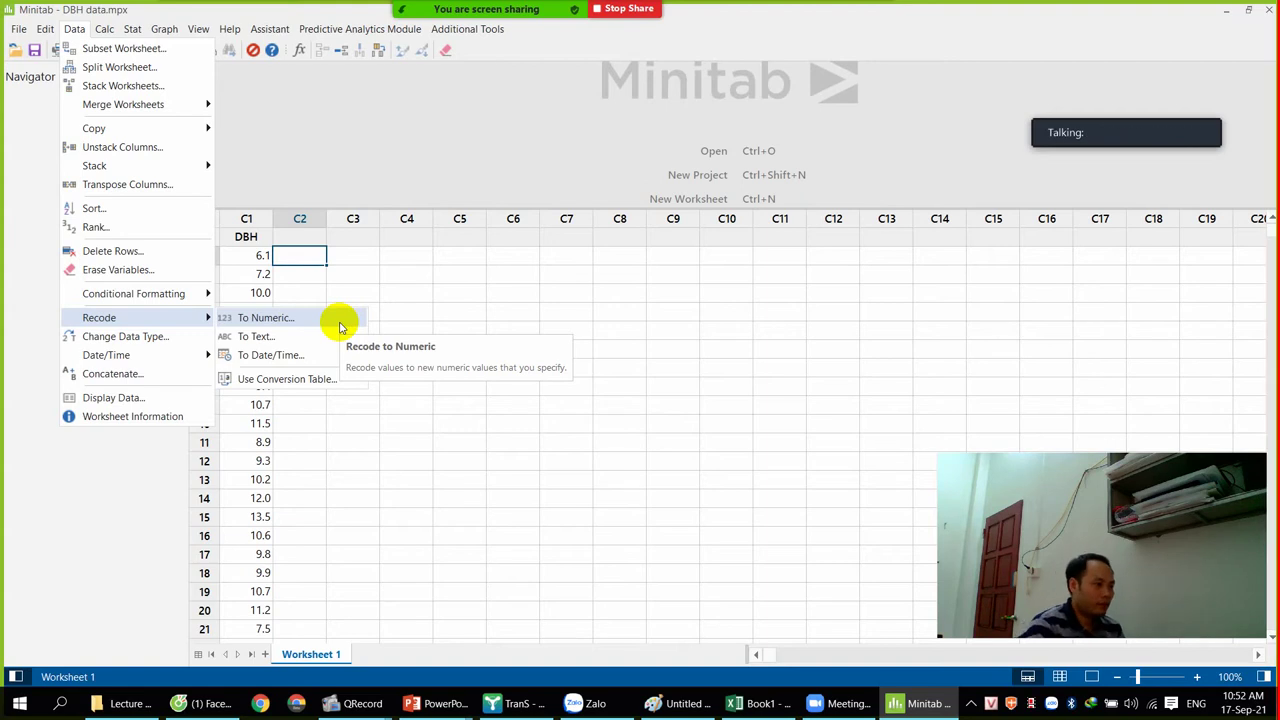
click(300, 318)
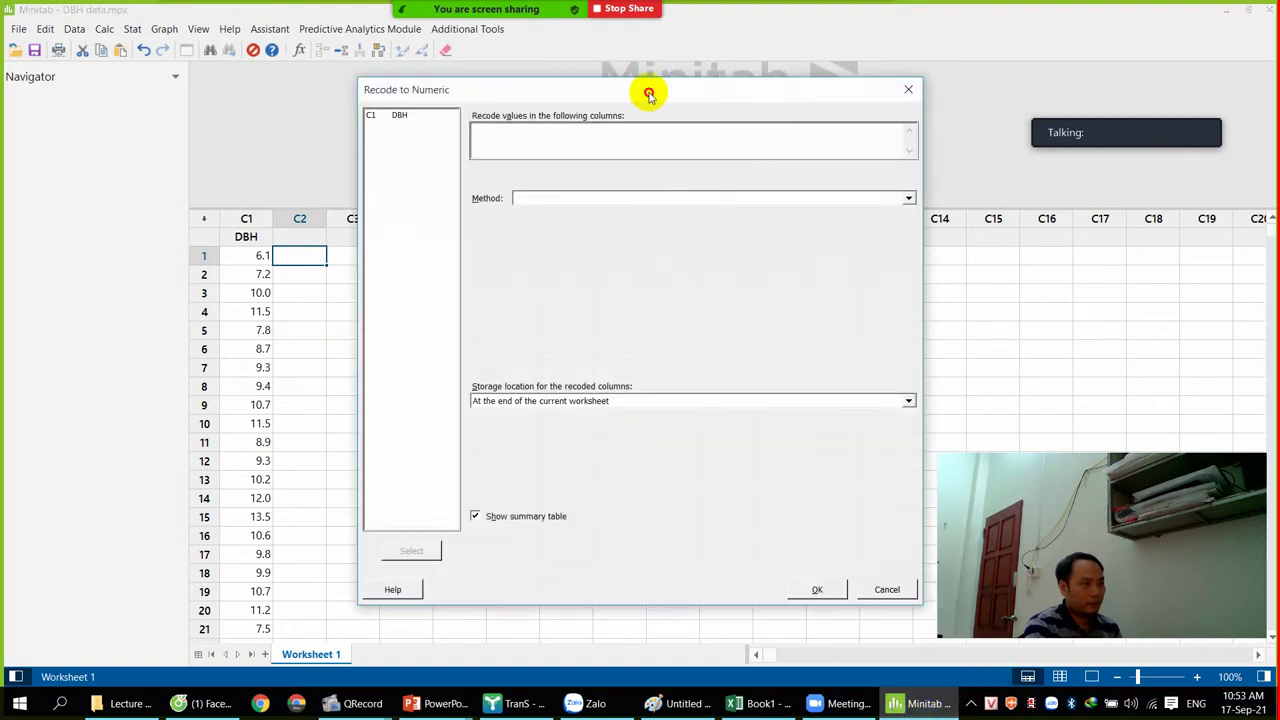
drag(652, 96, 519, 73)
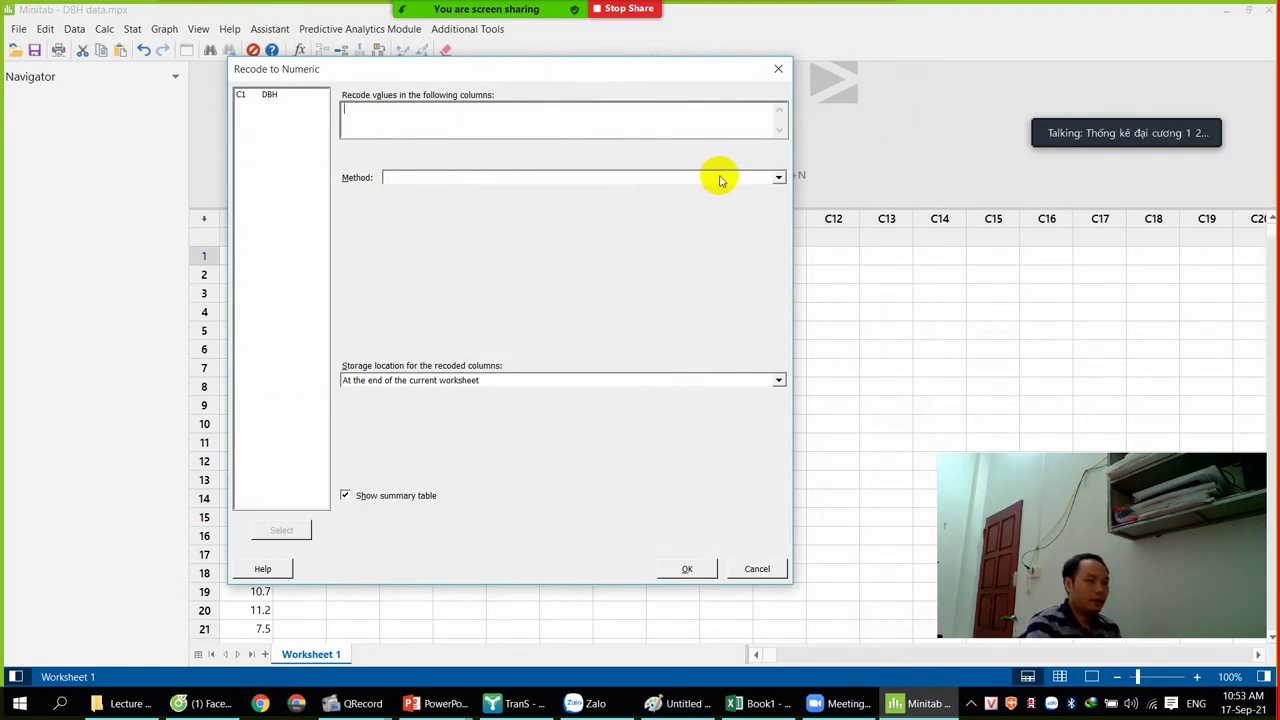
Step: Choose DBH as the column to recode and set the method to Recode ranges of values
click(267, 95)
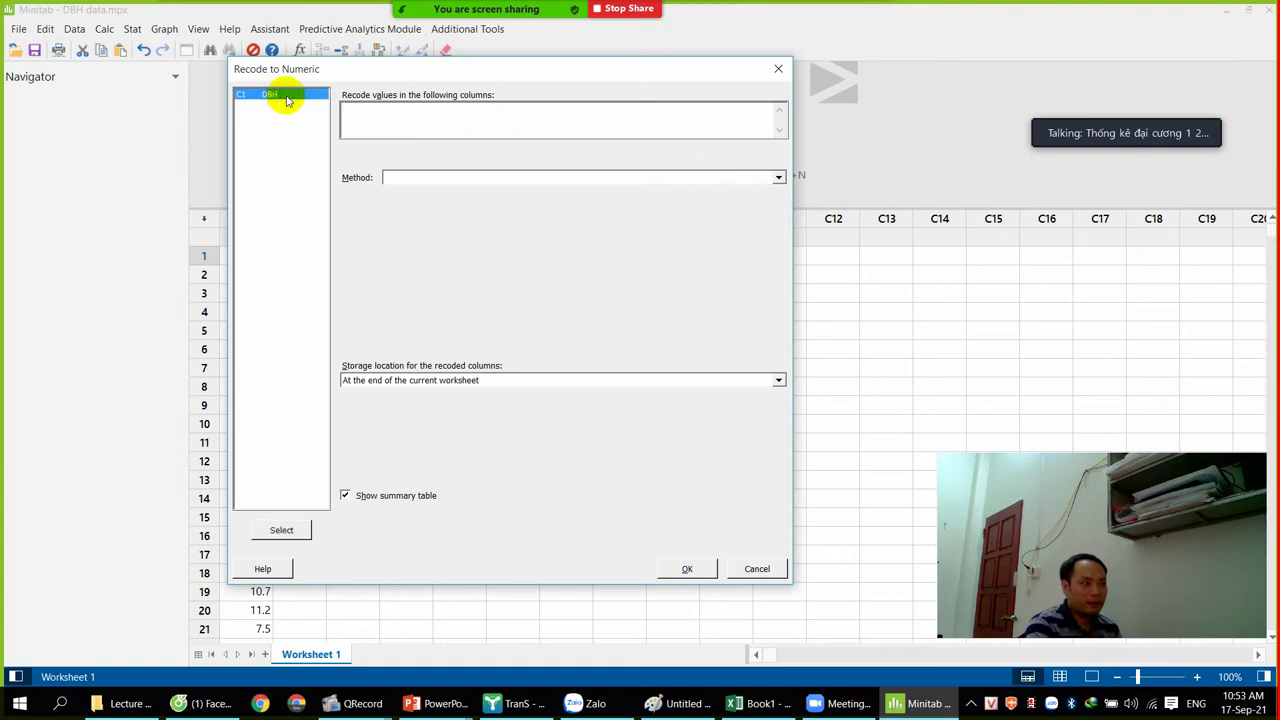
click(281, 530)
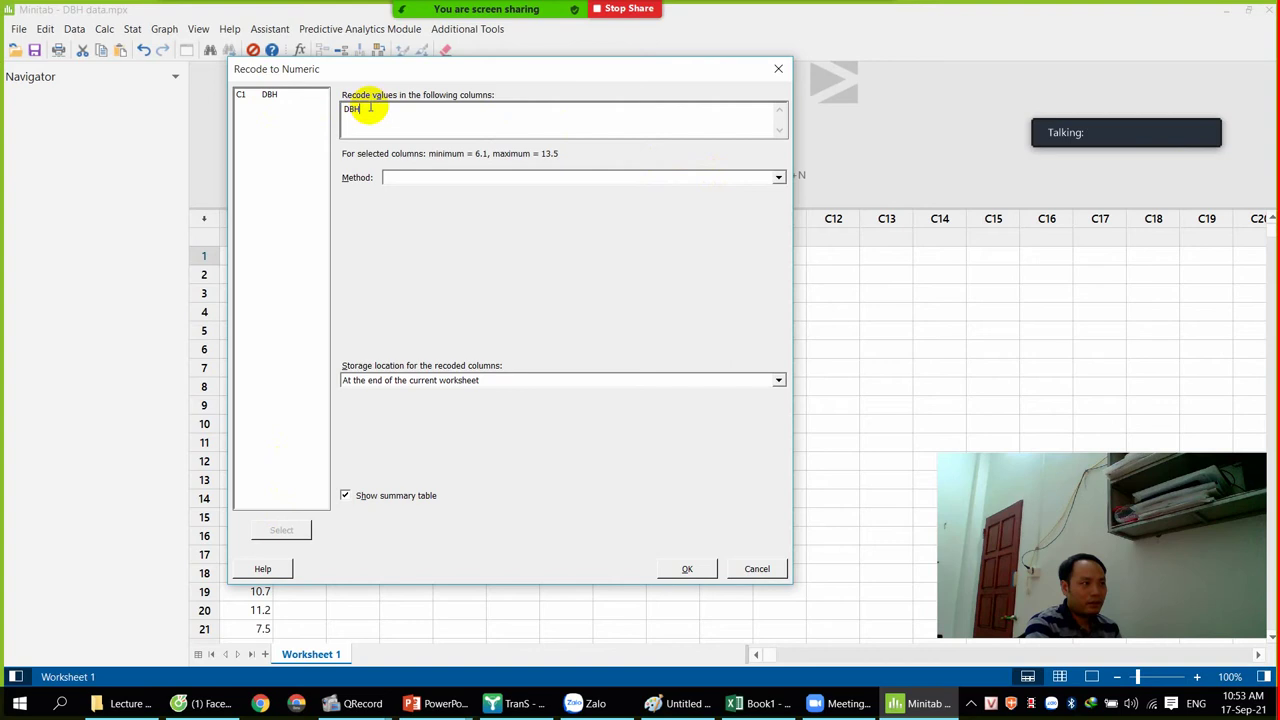
drag(362, 108, 323, 108)
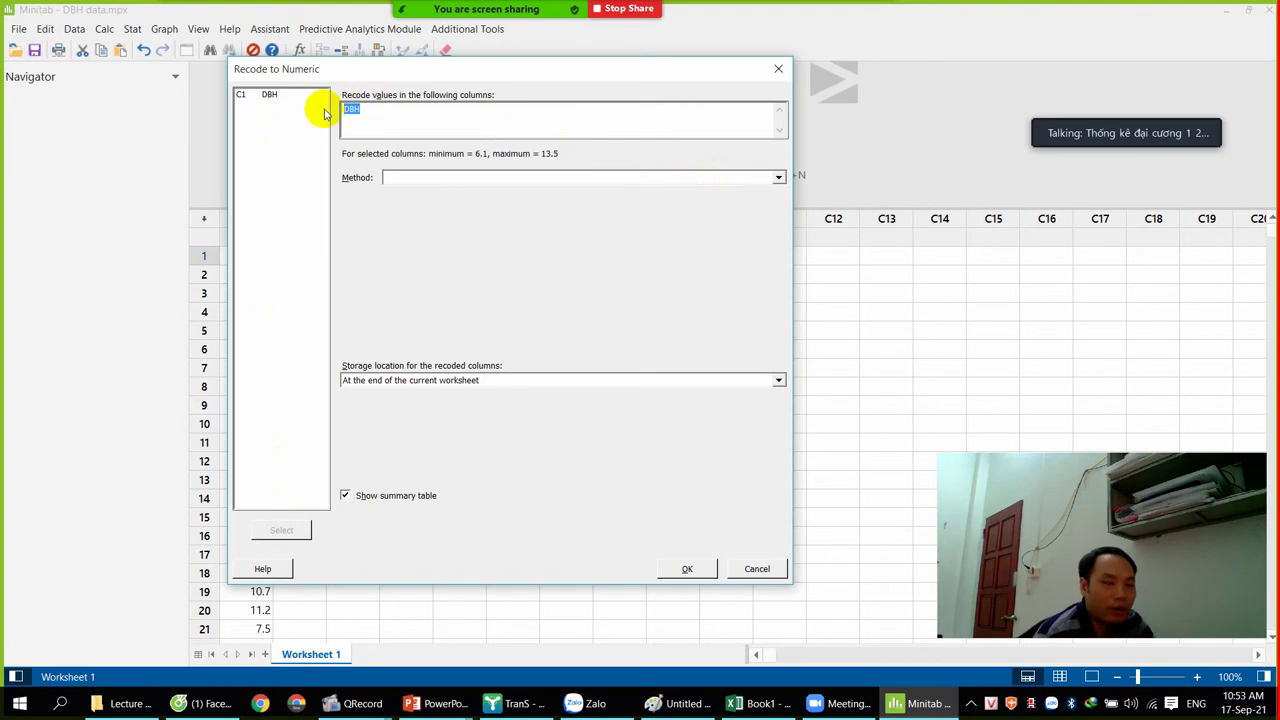
key(Delete)
double_click(270, 95)
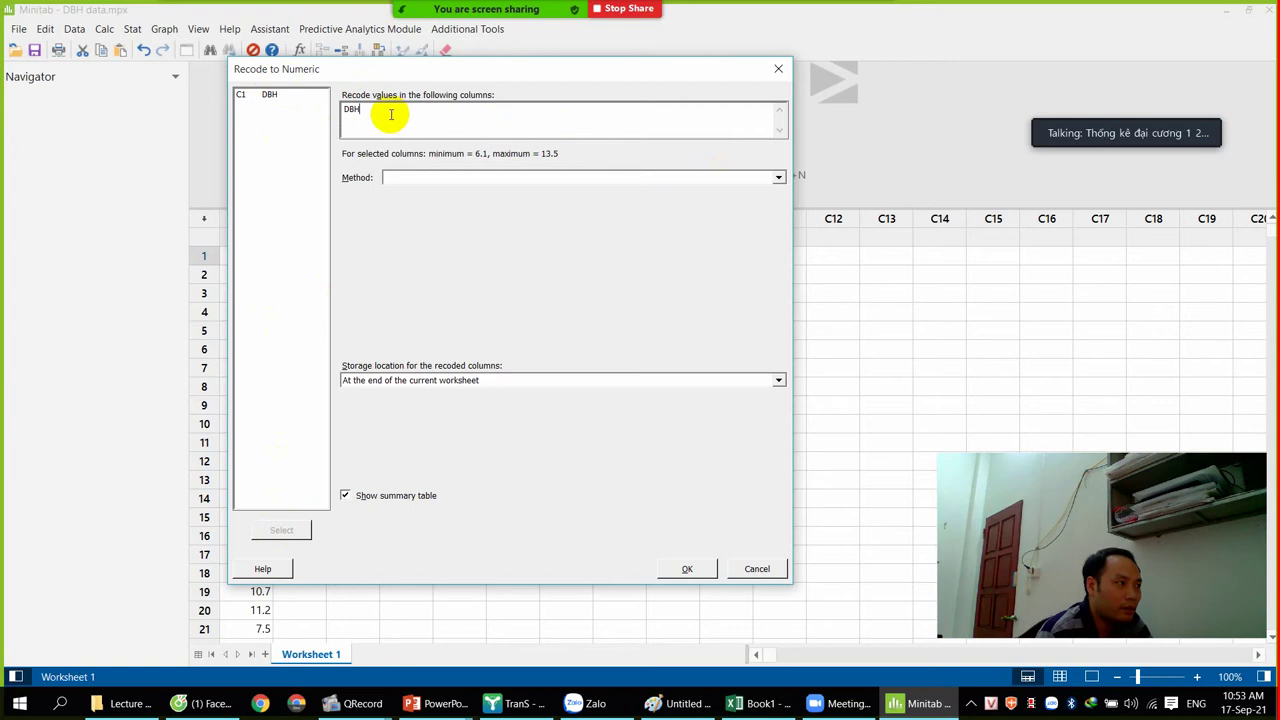
drag(380, 112, 330, 108)
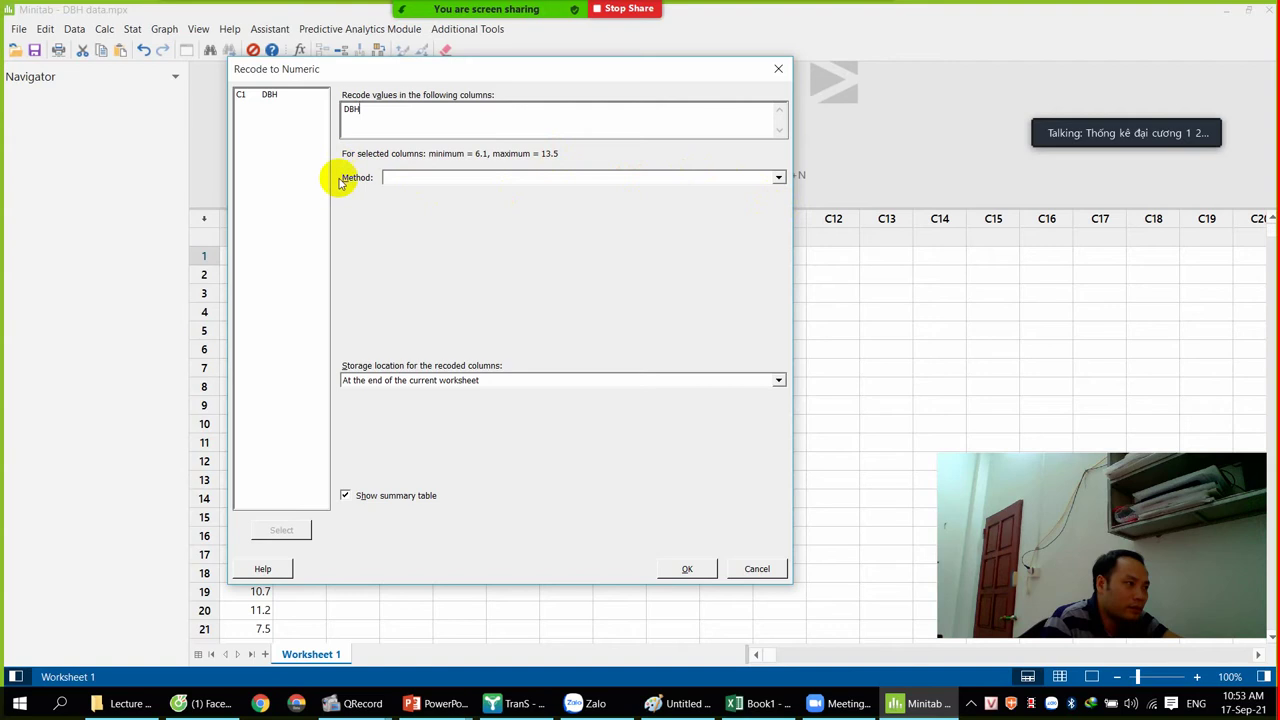
click(779, 179)
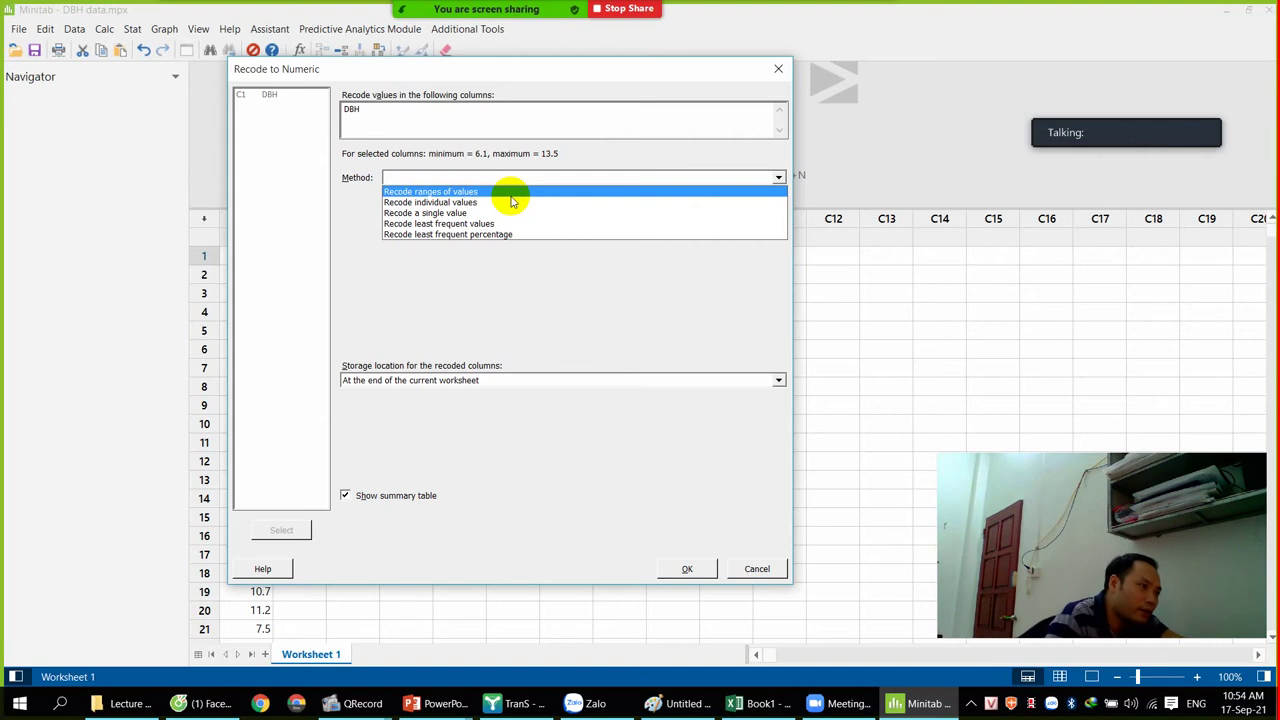
click(512, 192)
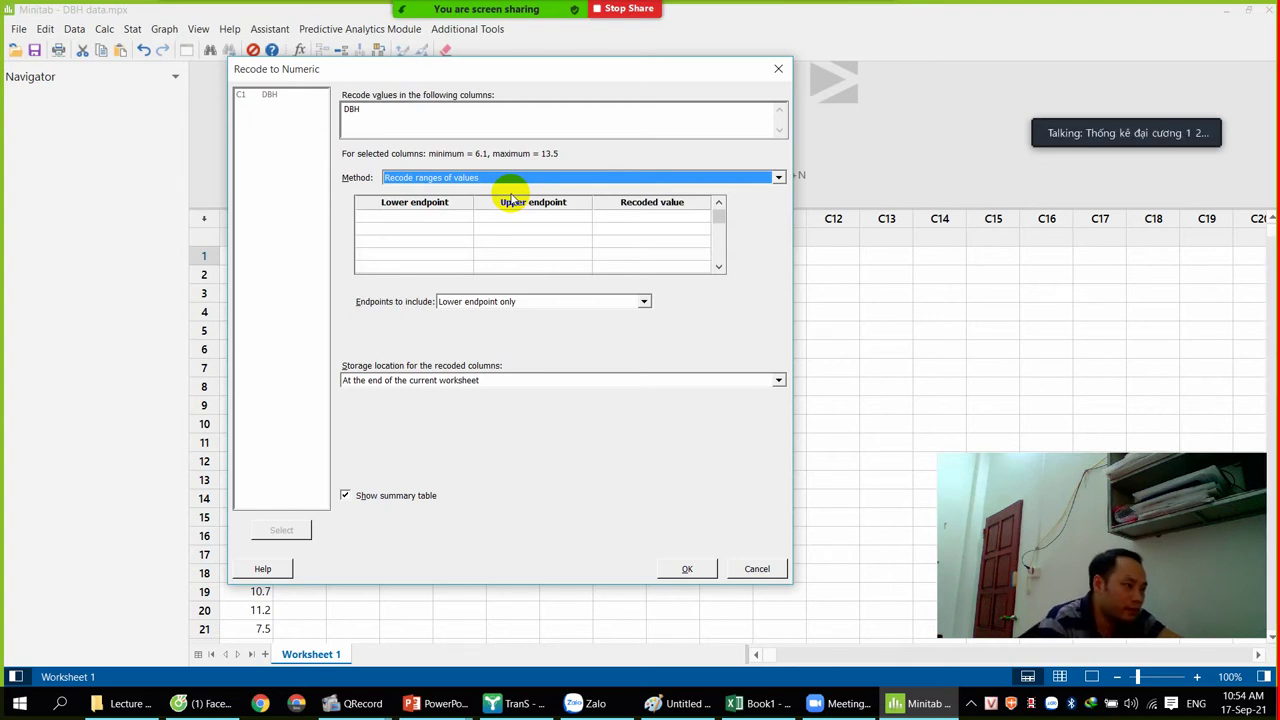
click(409, 217)
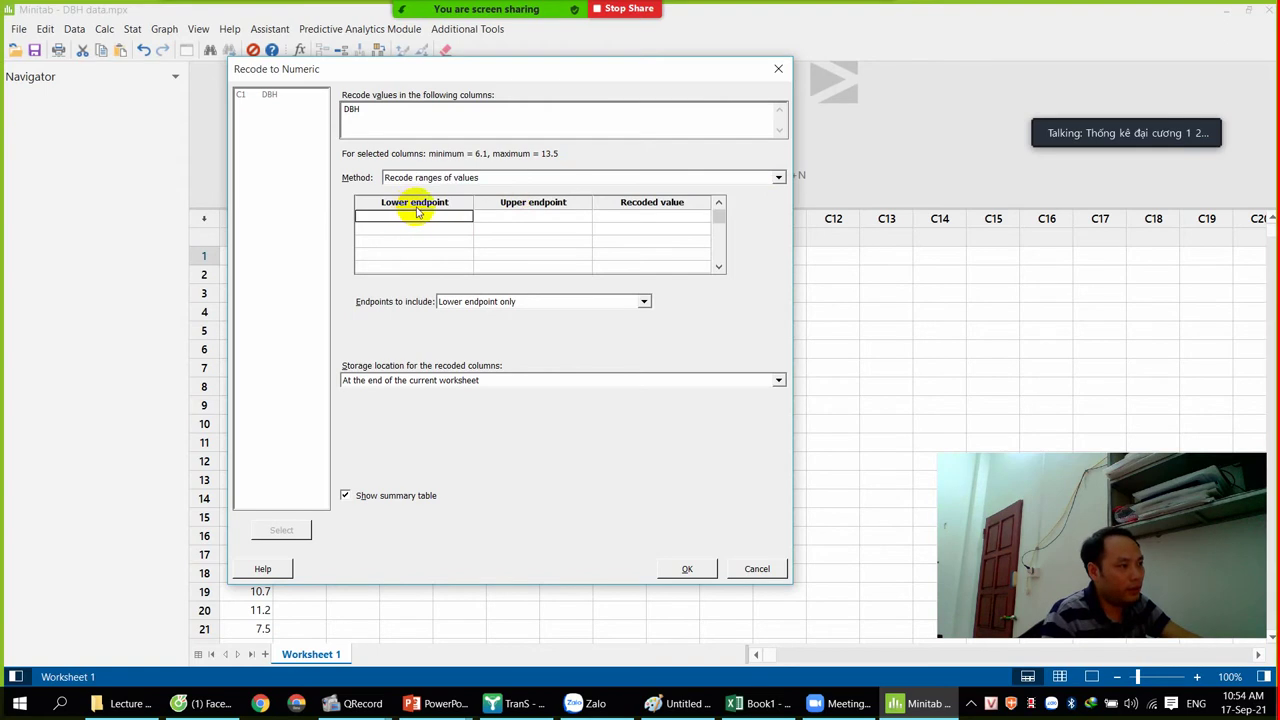
click(510, 217)
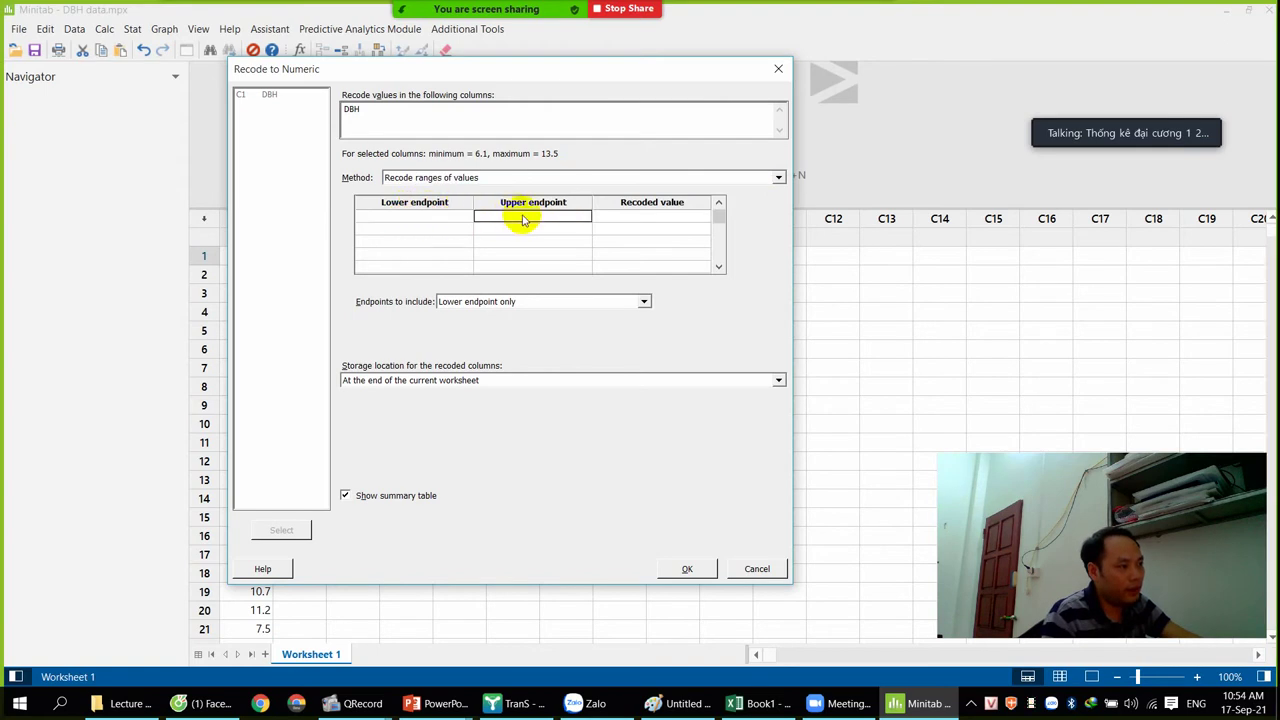
click(648, 218)
click(425, 218)
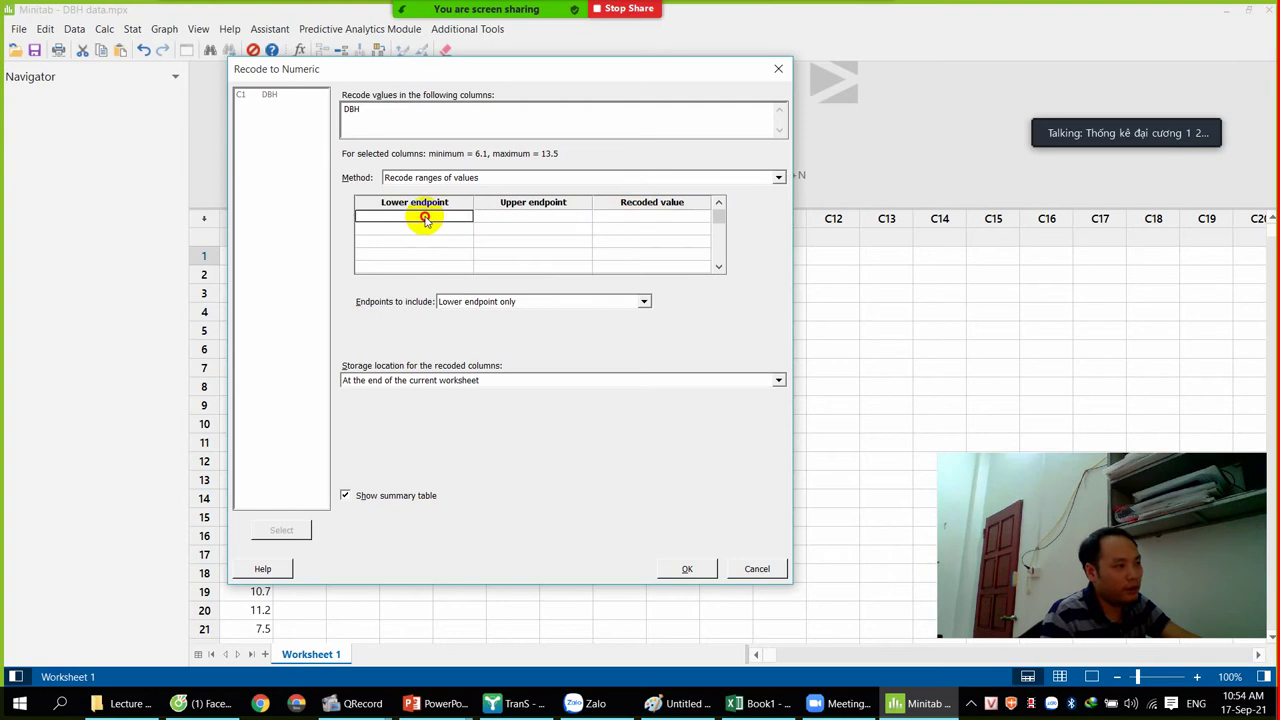
click(520, 219)
click(643, 218)
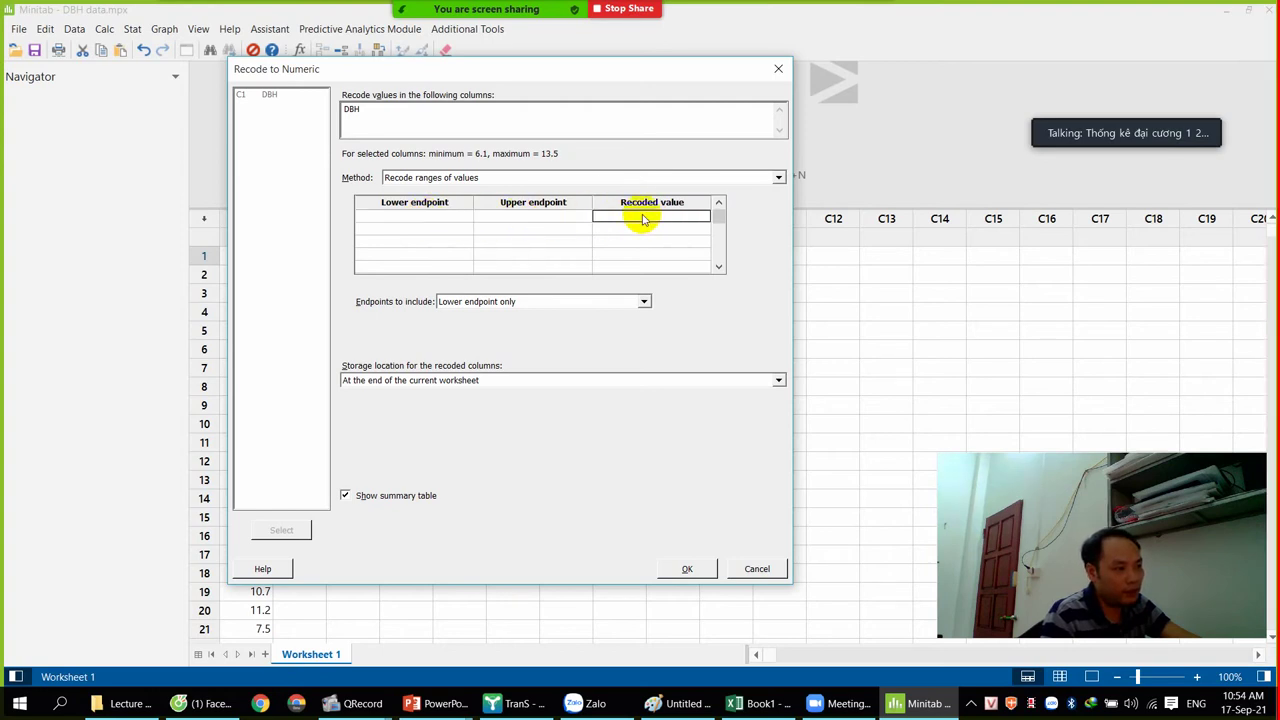
click(404, 217)
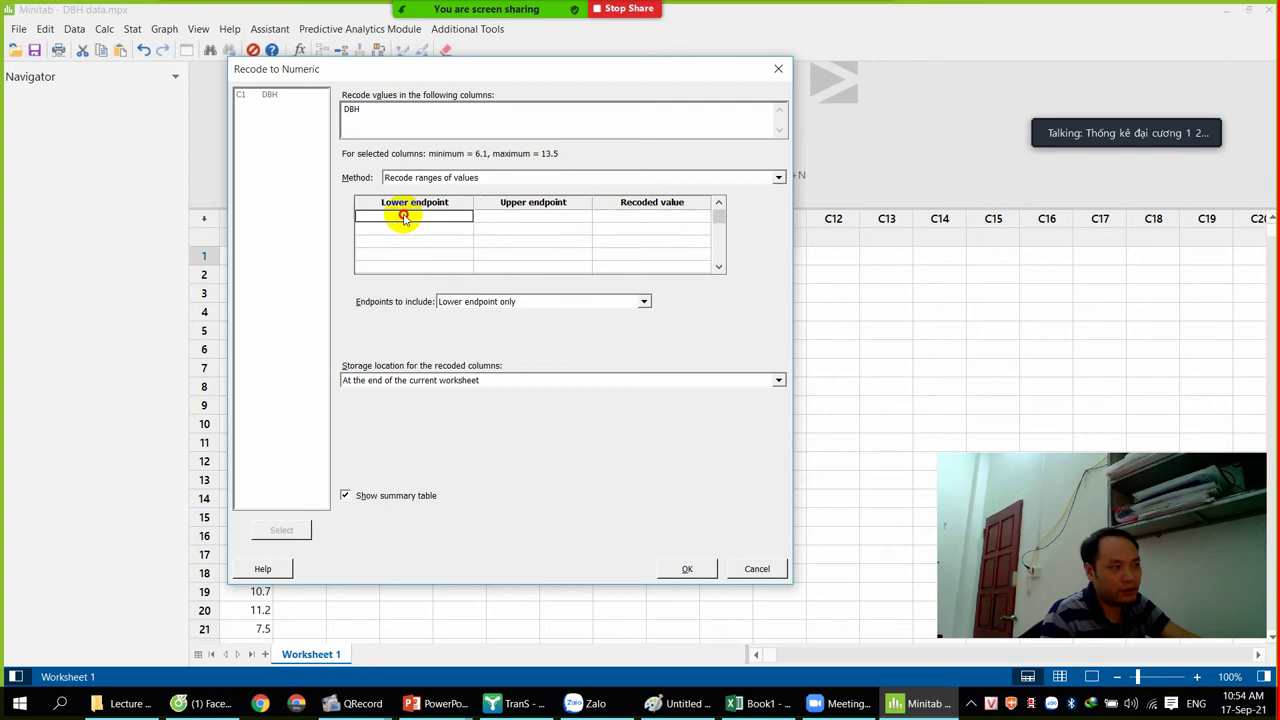
Step: Consult the class and middle point table for continuous variables in the PowerPoint lecture slides, and return to Minitab's recode dialog
click(444, 708)
click(340, 610)
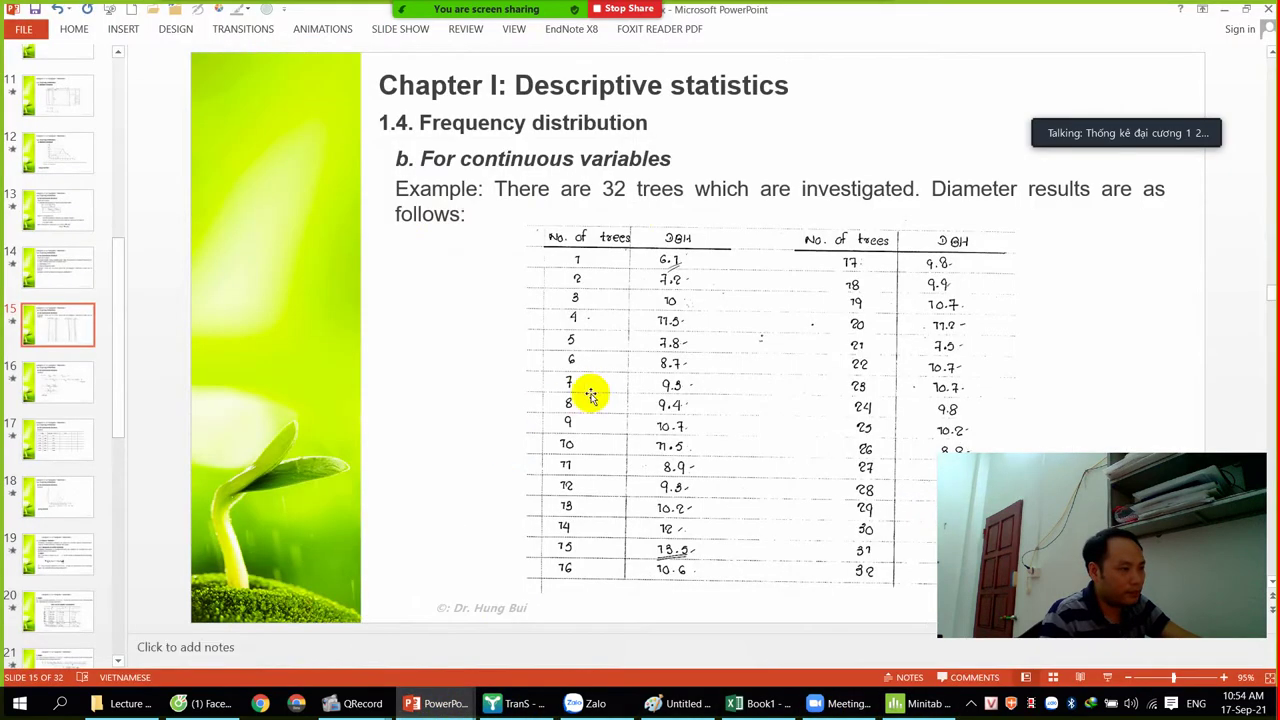
scroll(595, 393, down, 2)
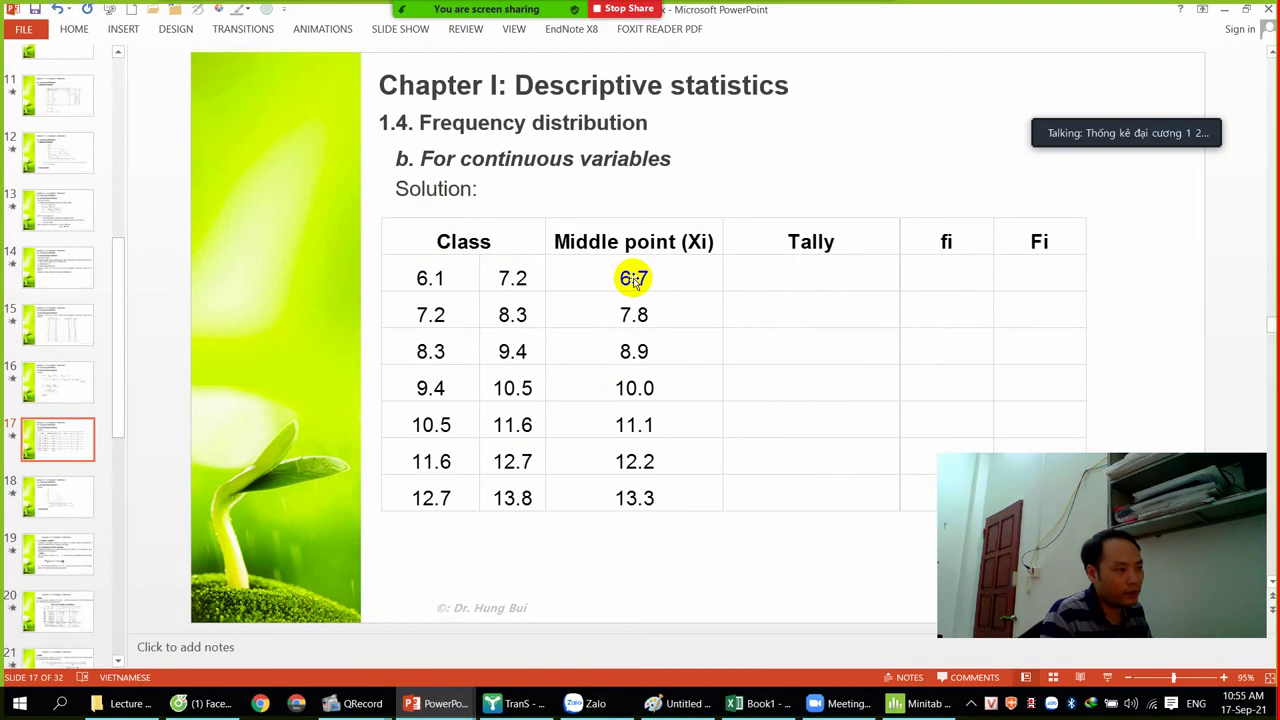
key(alt+Tab)
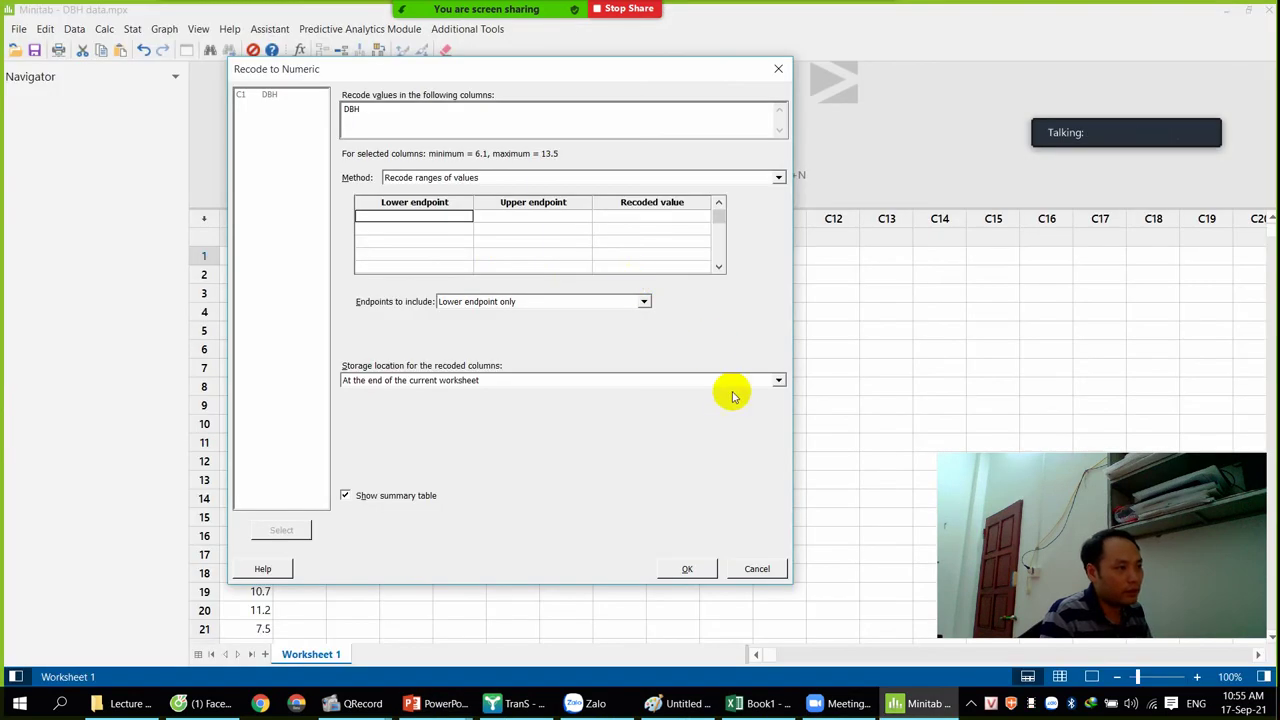
Step: Enter the first class from the lecture slide as a recode range with lower endpoint 6.1 and upper endpoint 7.2
click(405, 219)
key(alt+Tab)
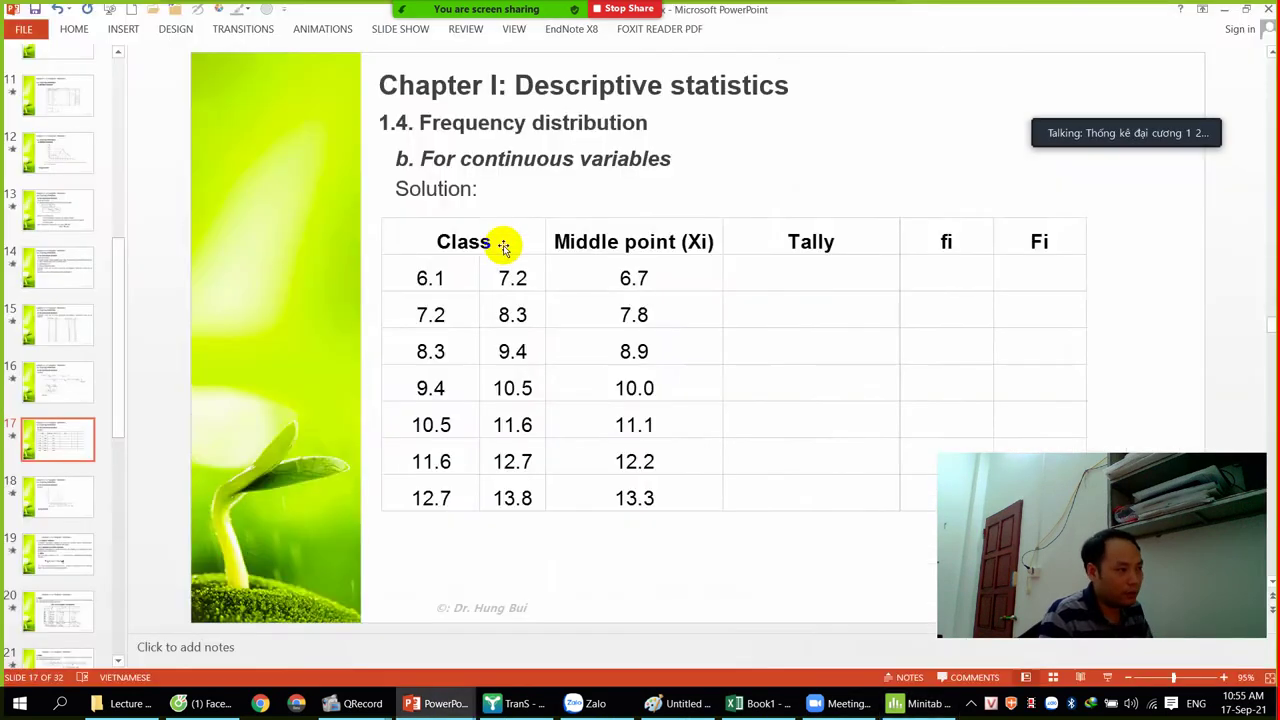
key(alt+Tab)
text(6.1)
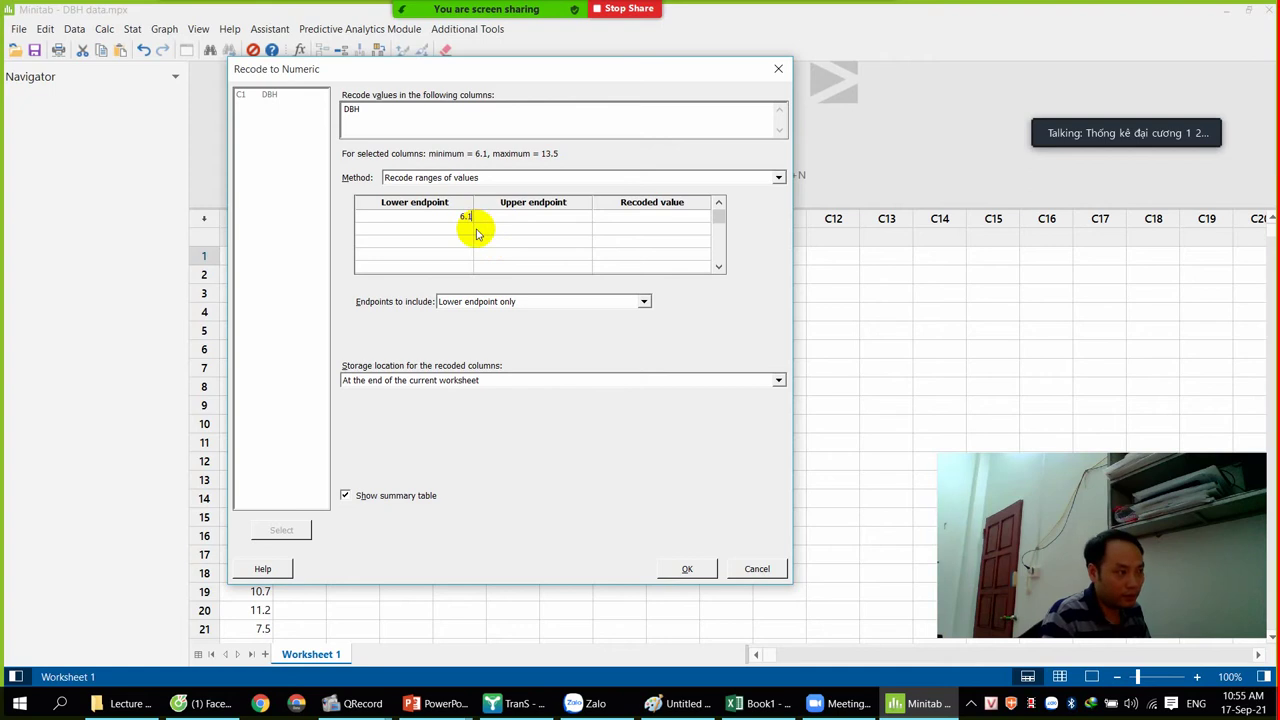
click(558, 218)
key(alt+Tab)
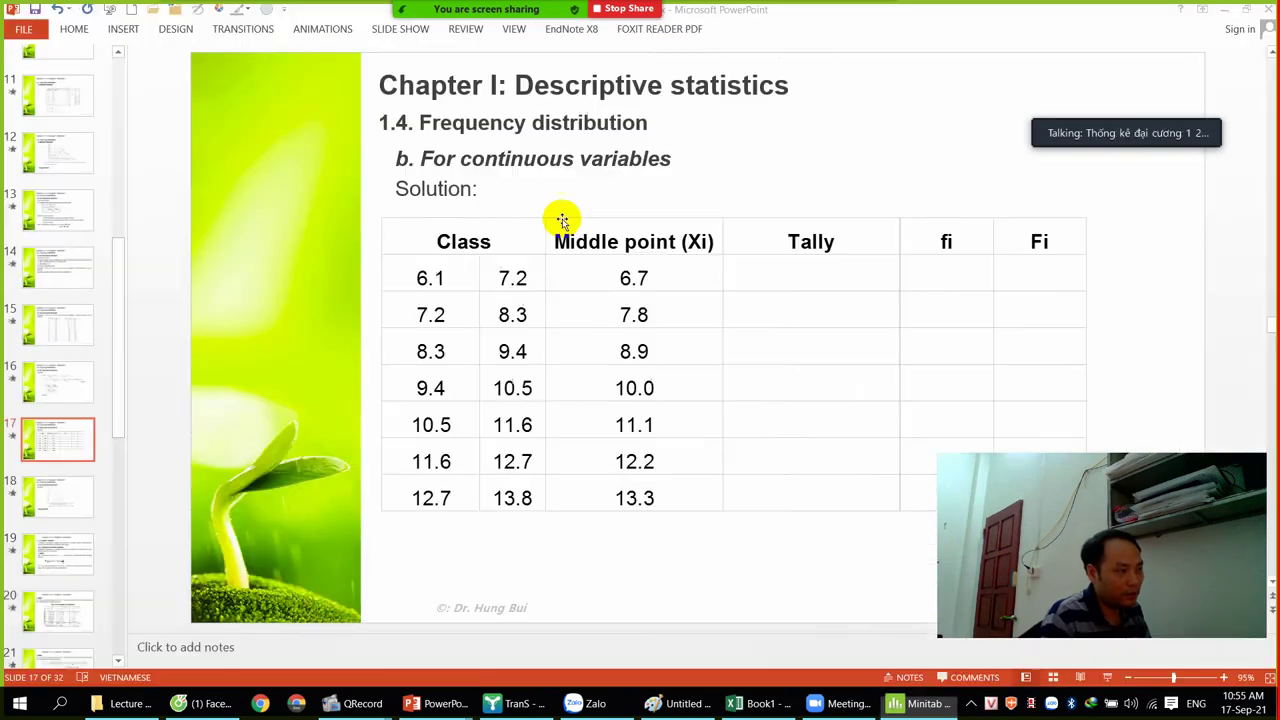
key(alt+Tab)
text(7)
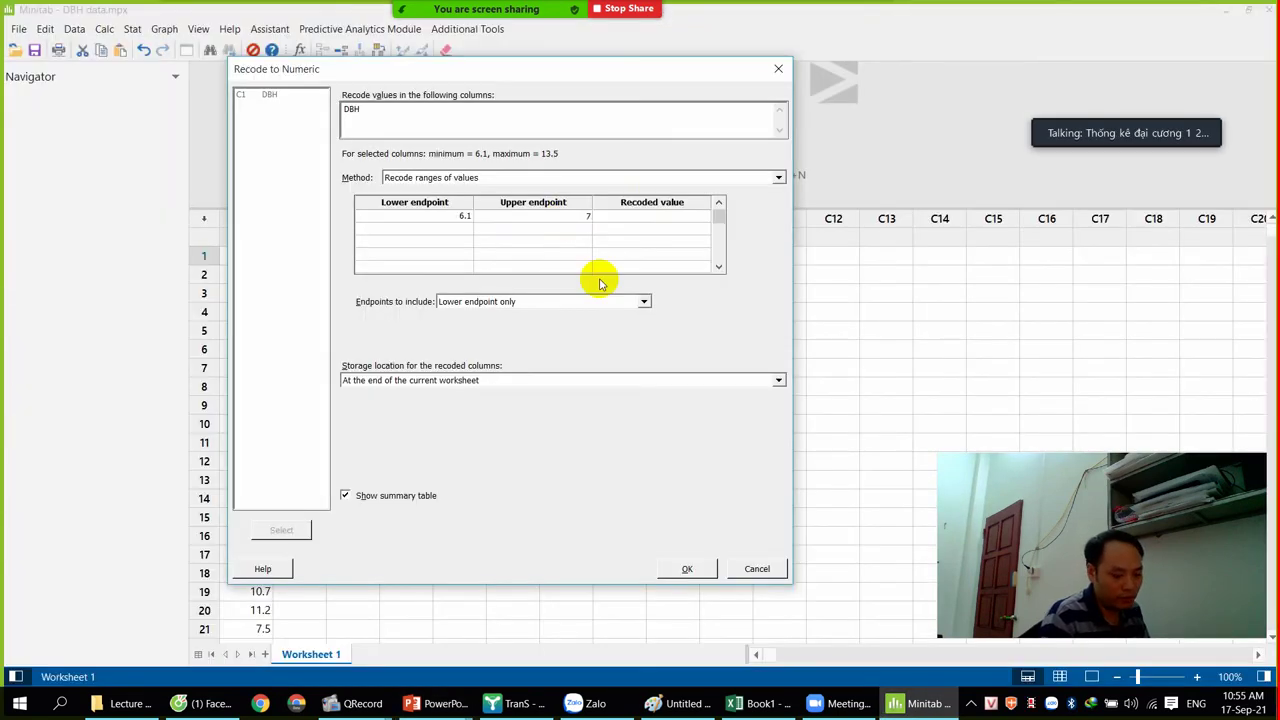
text(.2)
Step: Set the first range's recoded value to its middle point from the lecture slide, 6.7
click(642, 215)
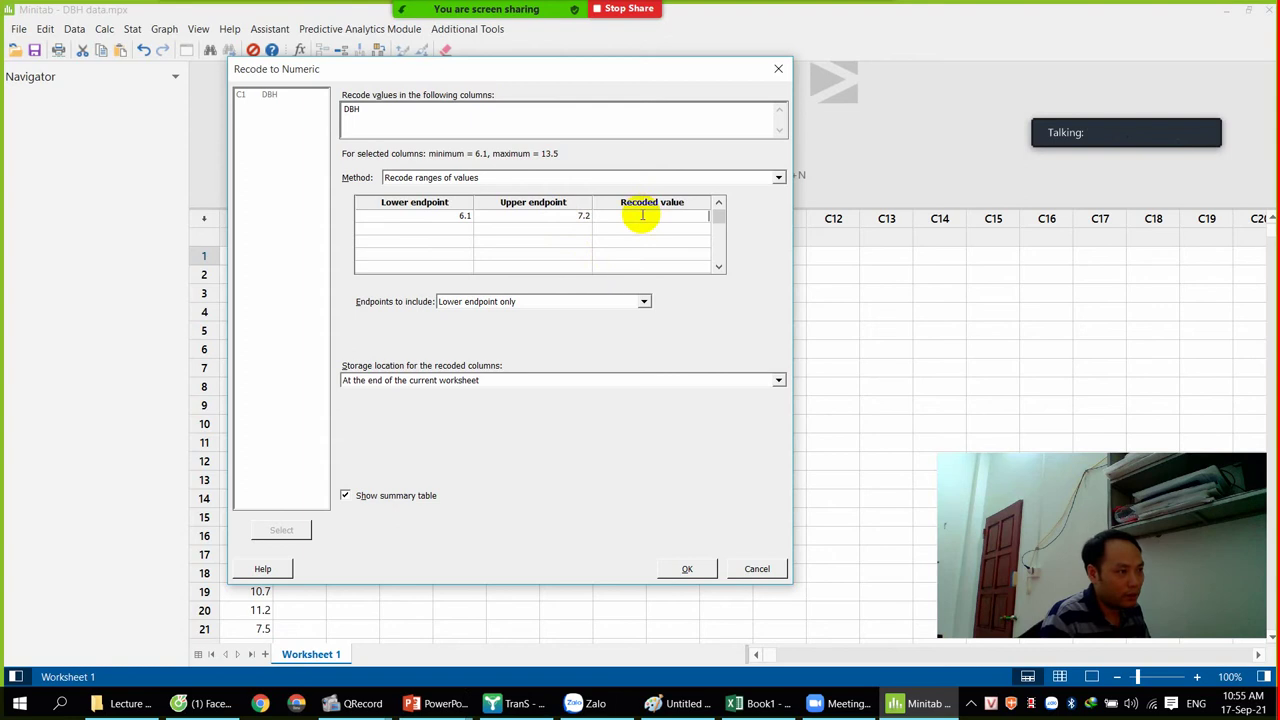
key(alt+Tab)
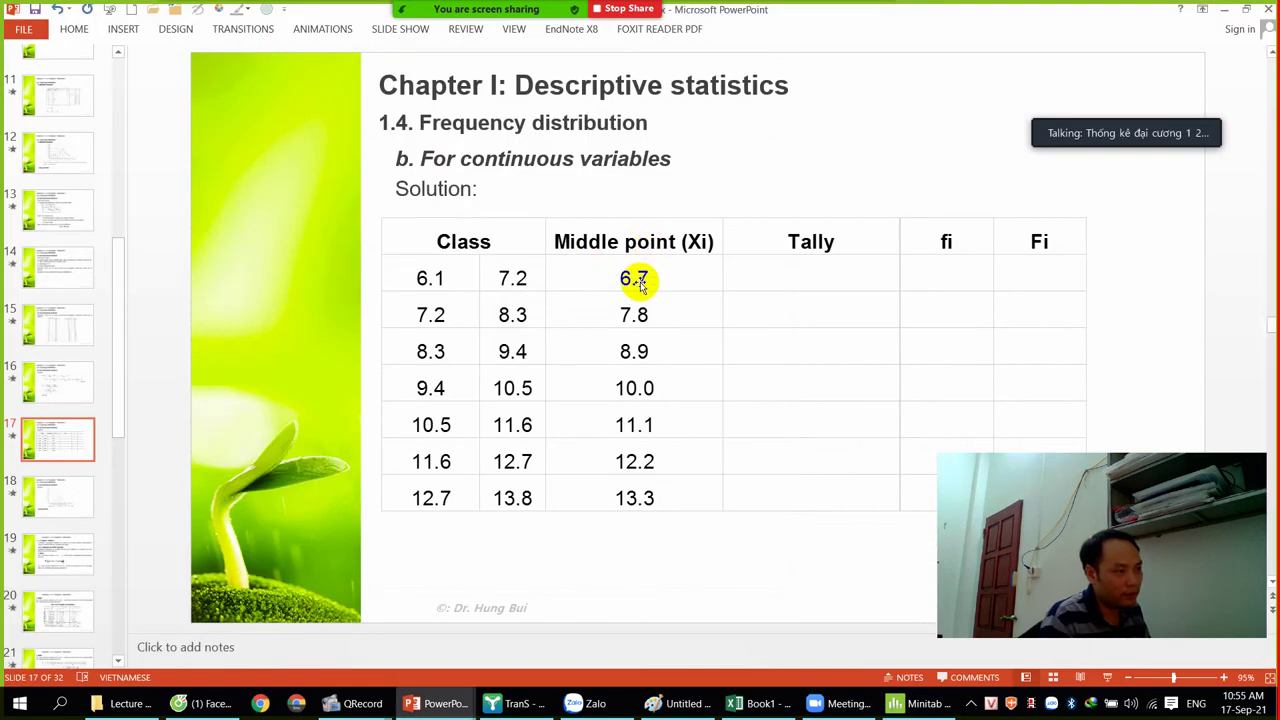
key(alt+Tab)
click(645, 220)
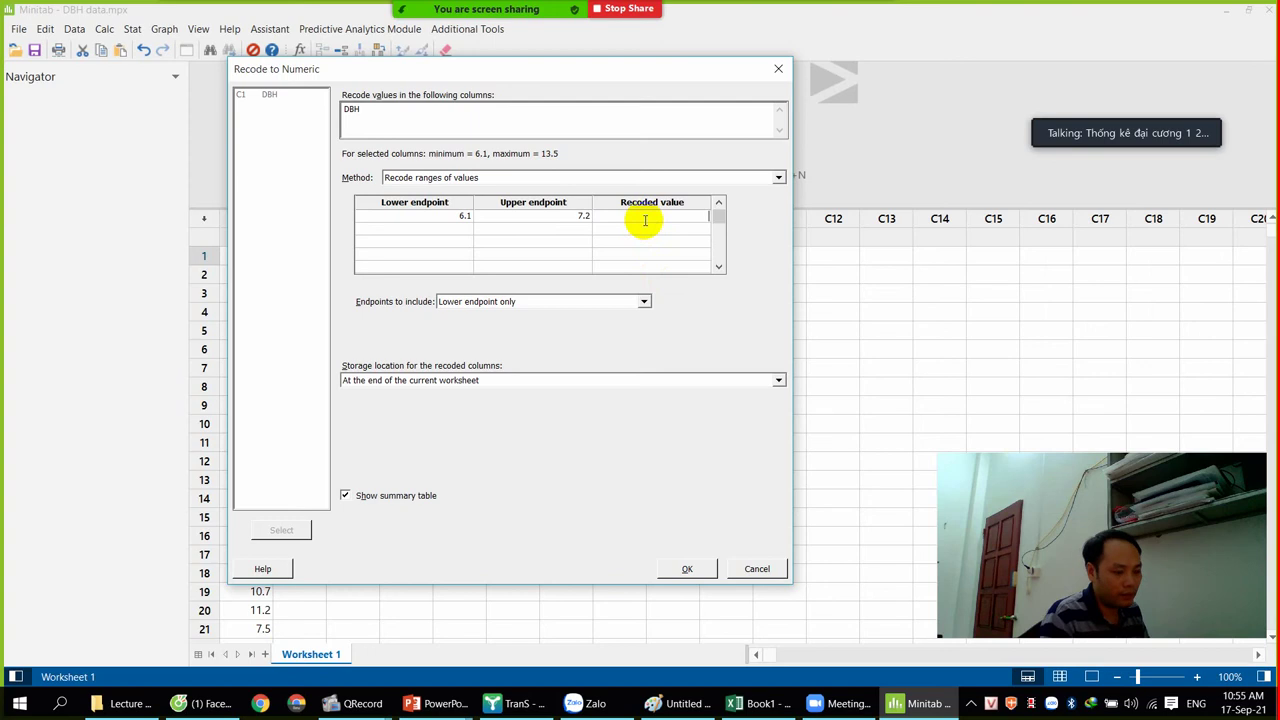
text(6.7)
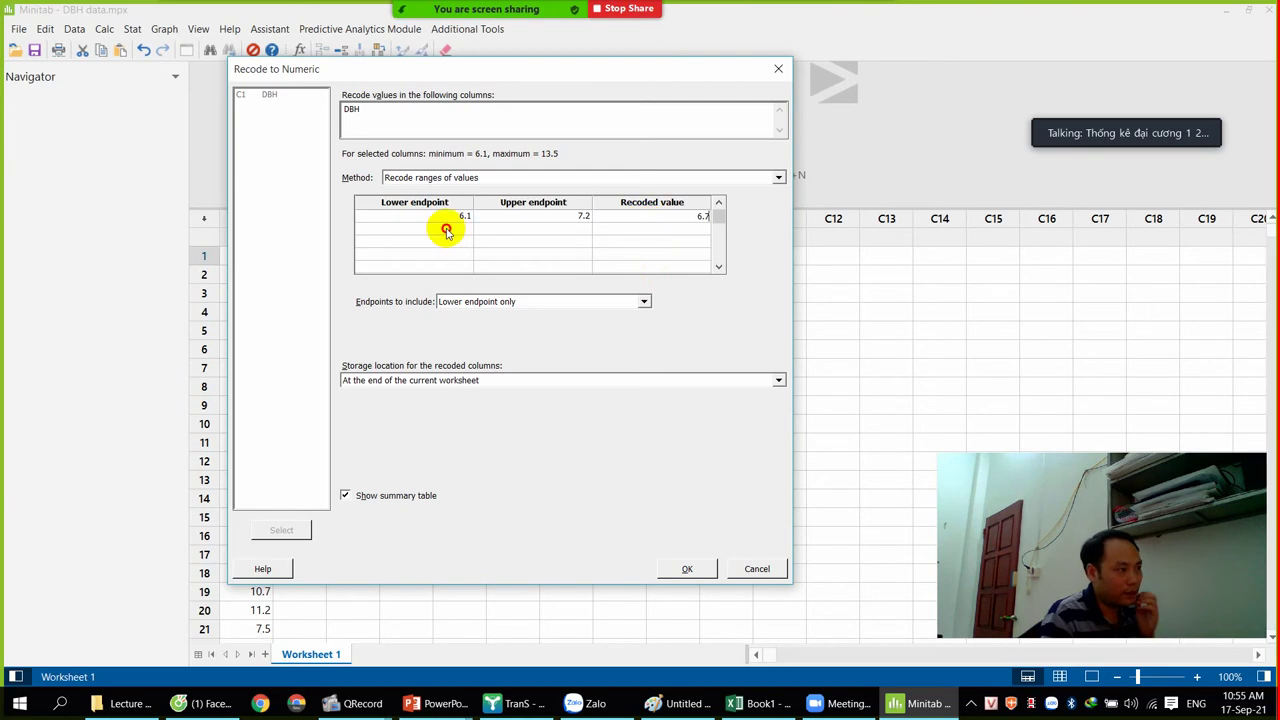
Step: Consult the class table in the lecture slides and set the second recode range's lower endpoint to 7.2
click(443, 229)
click(560, 231)
click(668, 232)
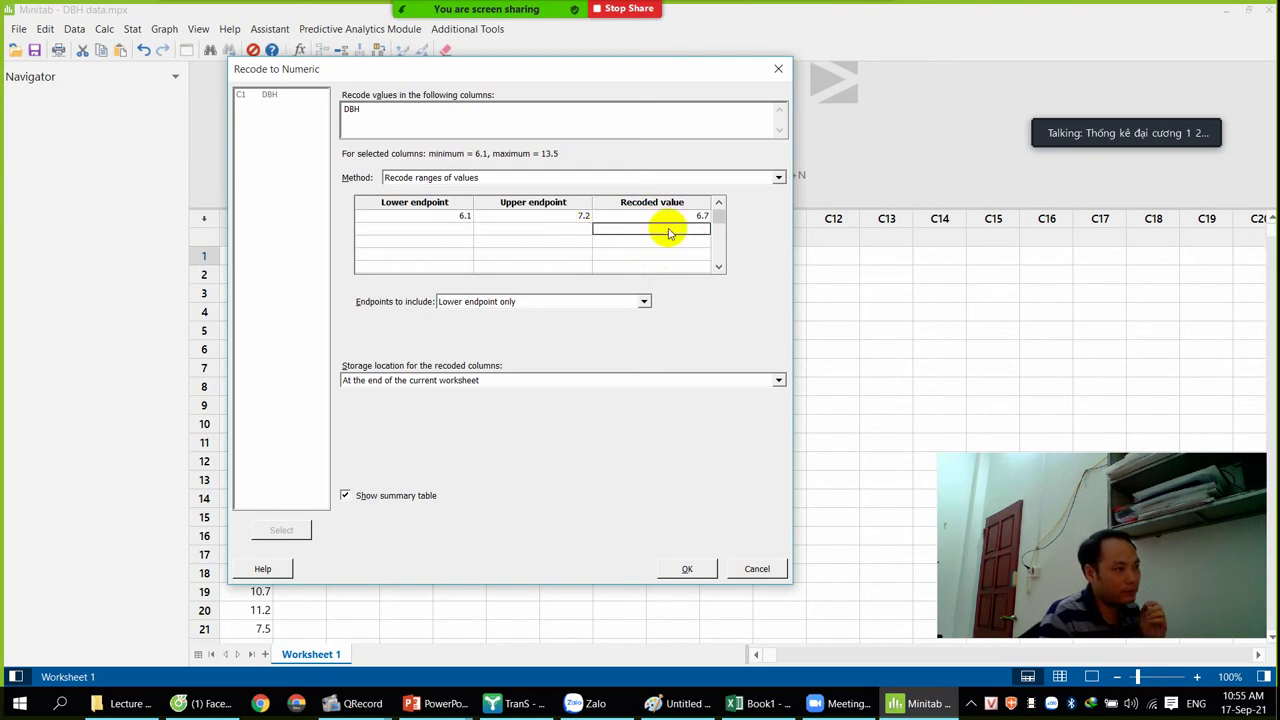
click(451, 229)
key(alt+Tab)
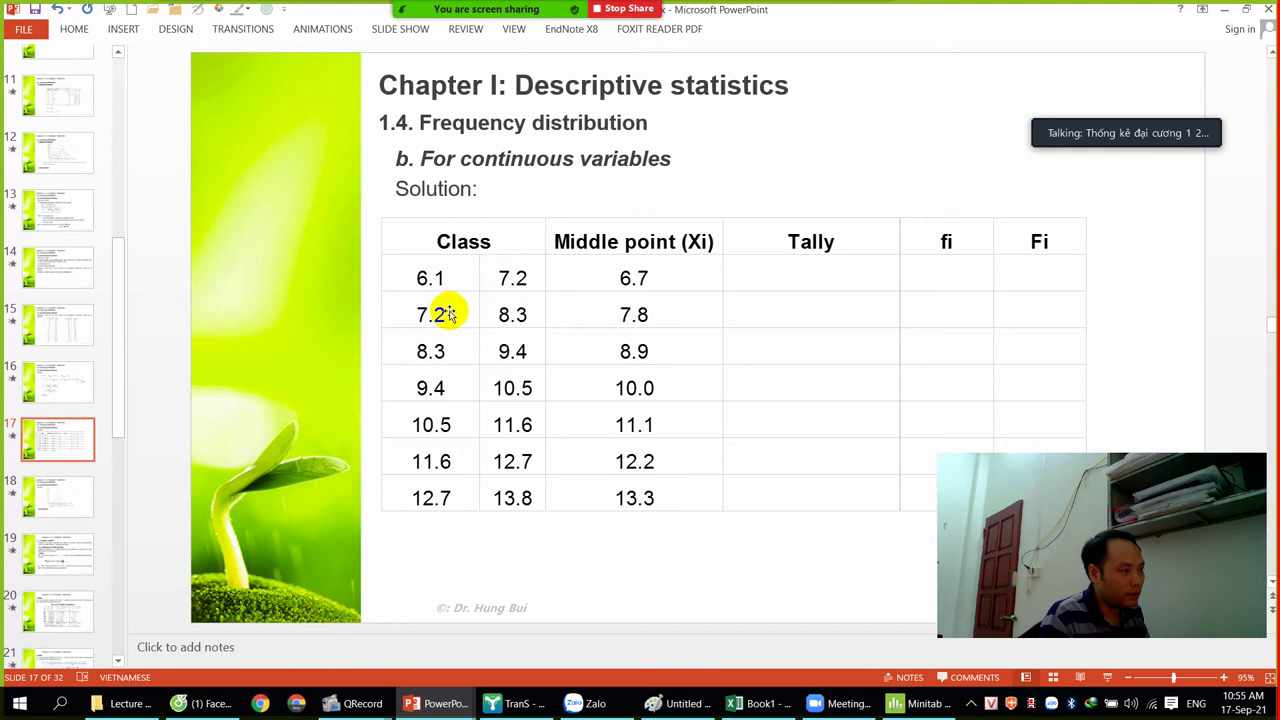
key(alt+Tab)
text(7)
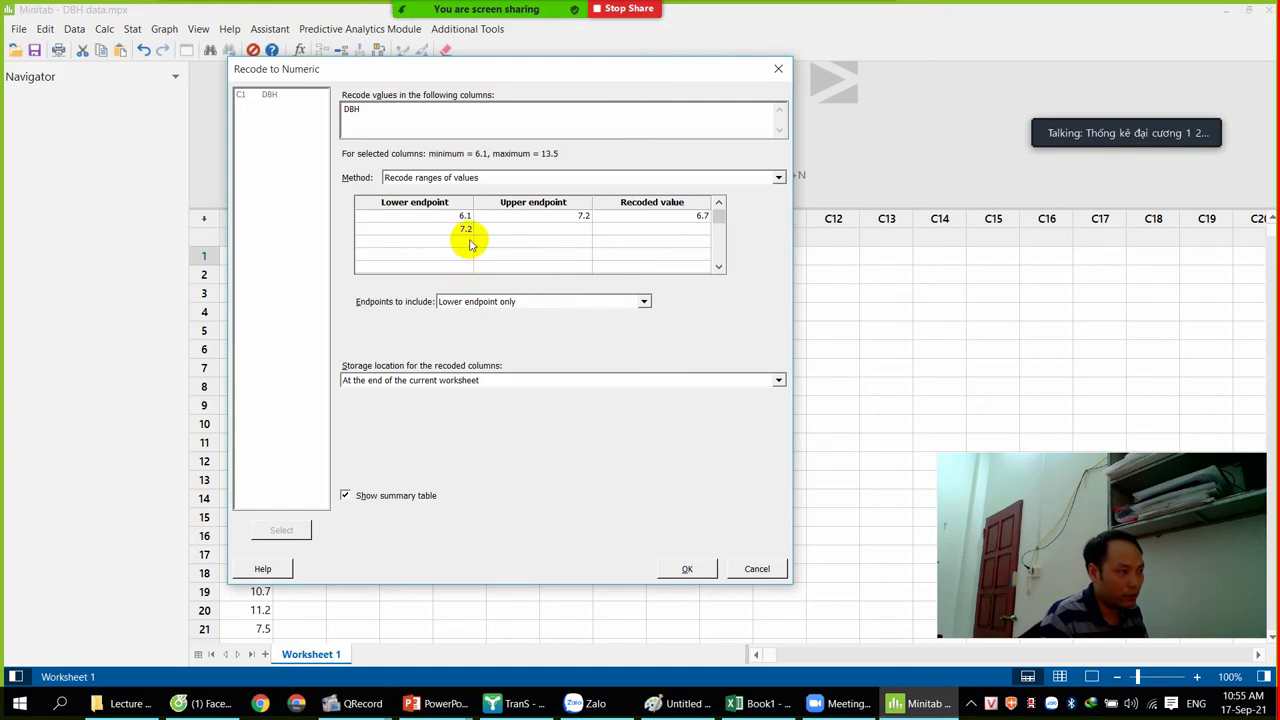
Step: Set the second recode range's upper endpoint to 8.3, as given in the lecture's class table
click(517, 231)
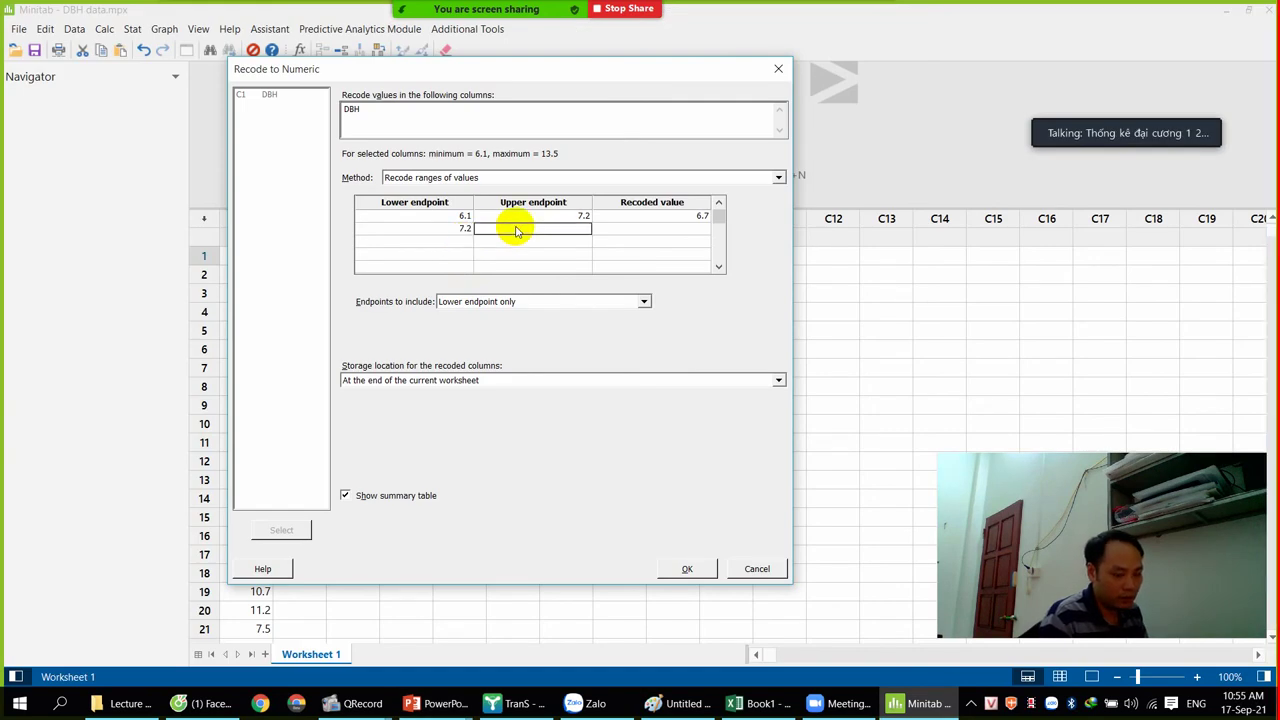
text(8.1)
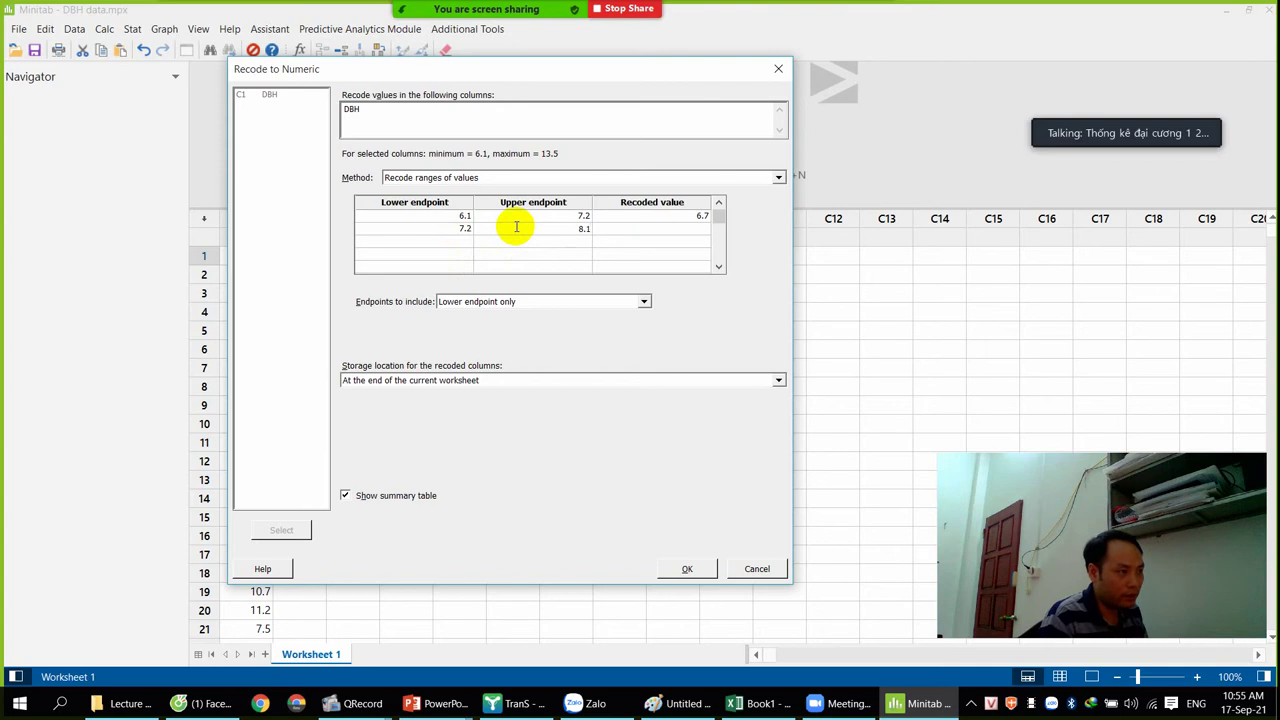
click(634, 230)
key(alt+Tab)
key(alt+Tab)
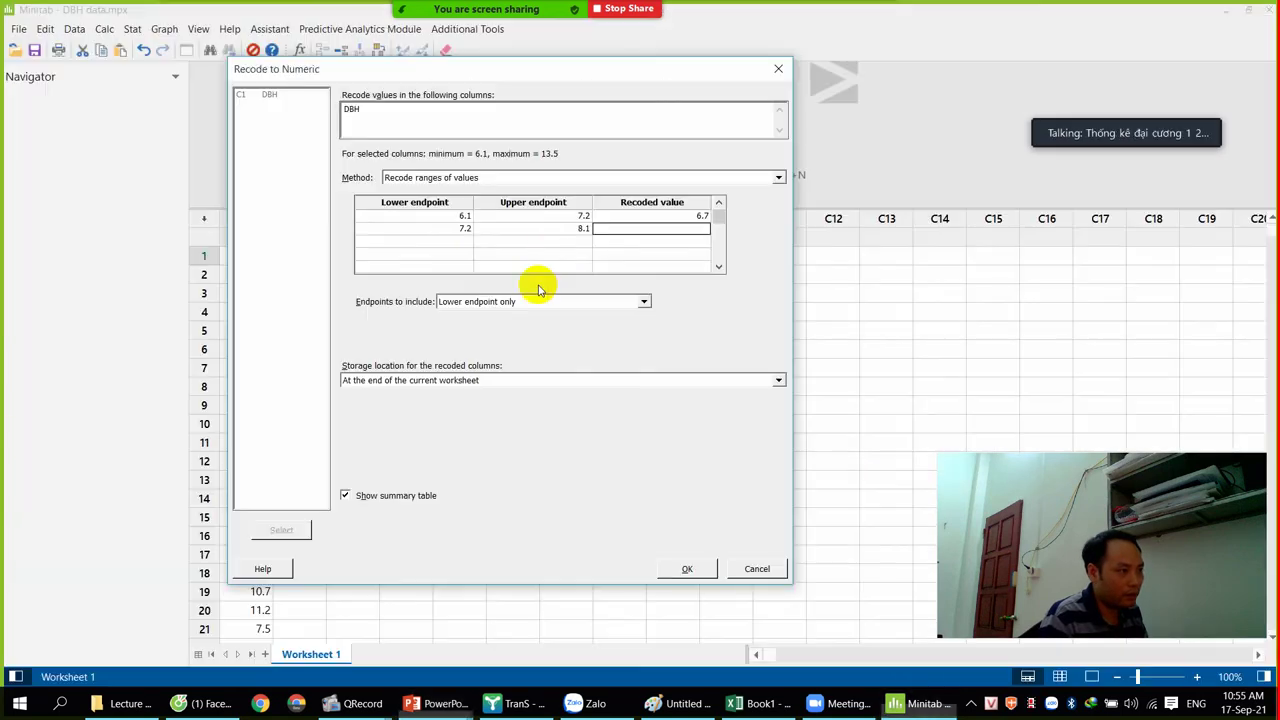
click(584, 229)
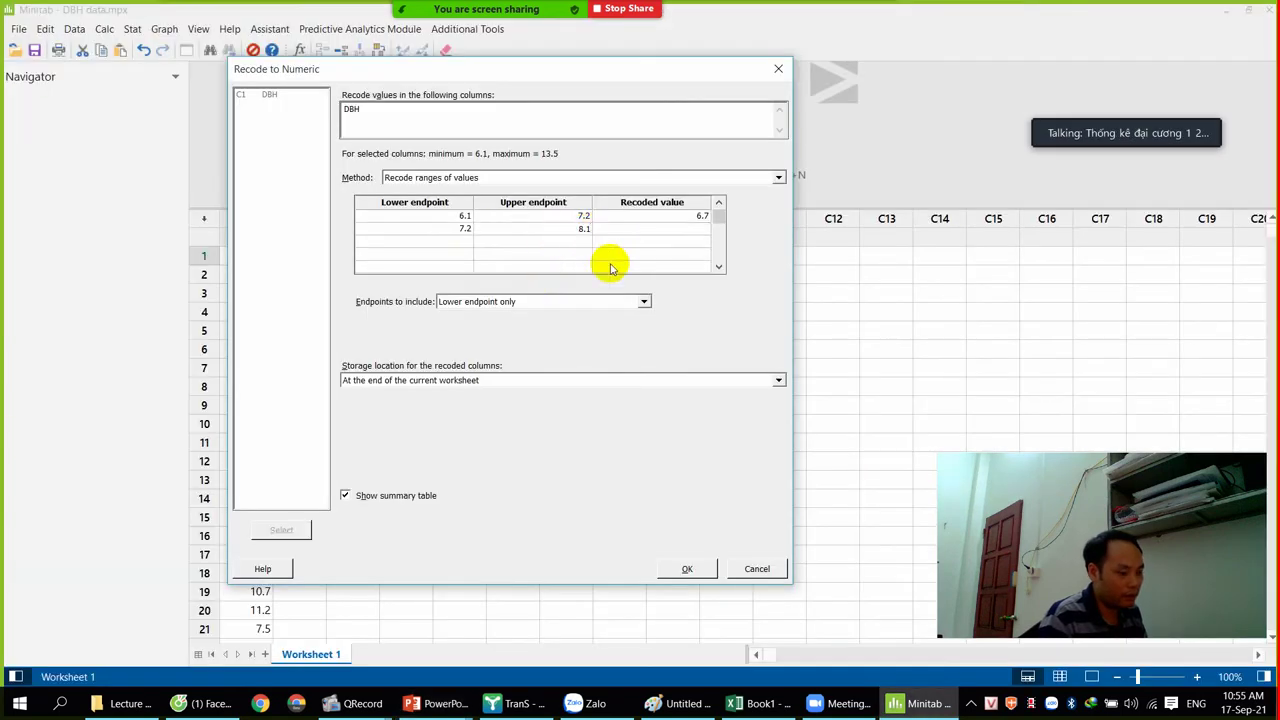
text(3)
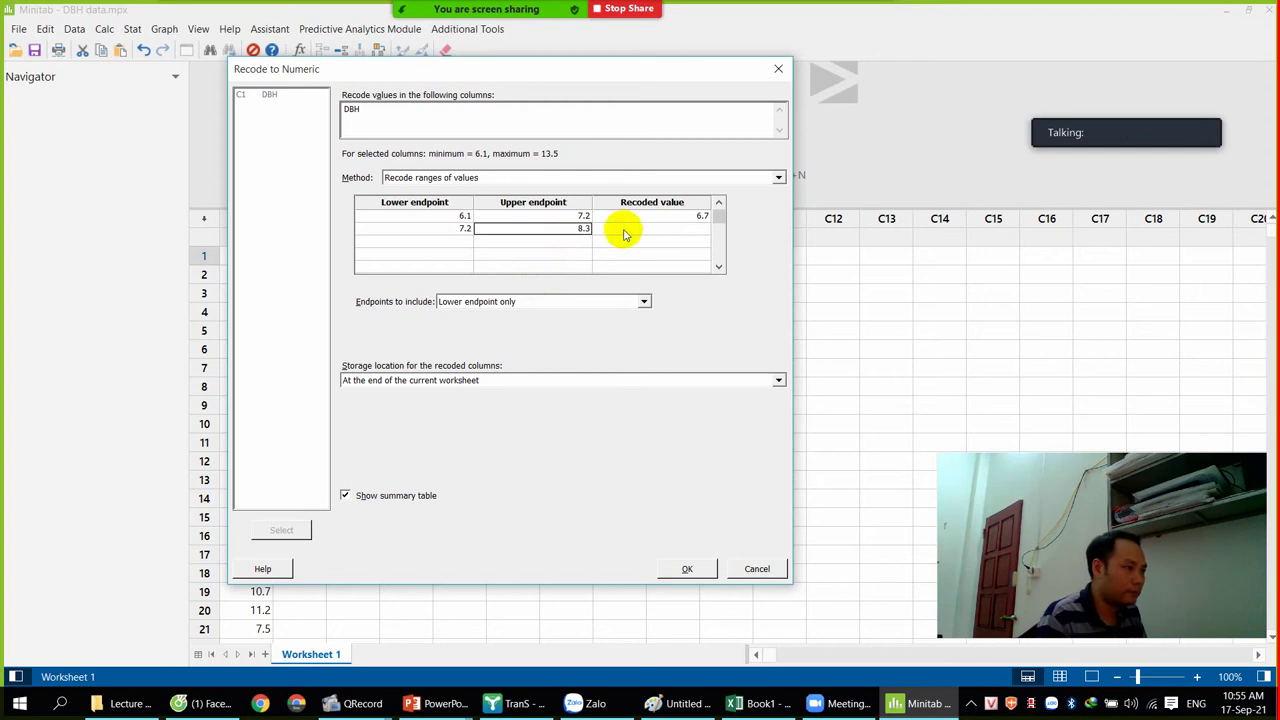
Step: Set the second range's recoded value to its middle point from the lecture slide, 7.8
click(658, 229)
key(alt+Tab)
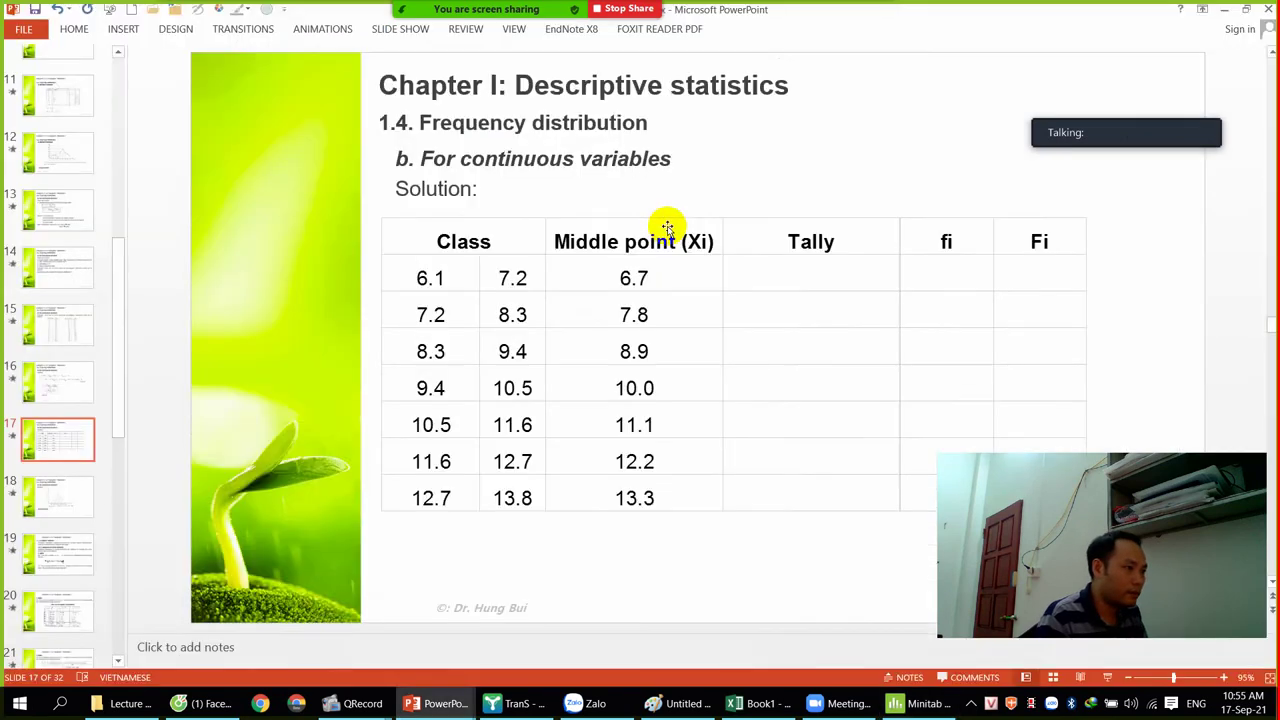
key(alt+Tab)
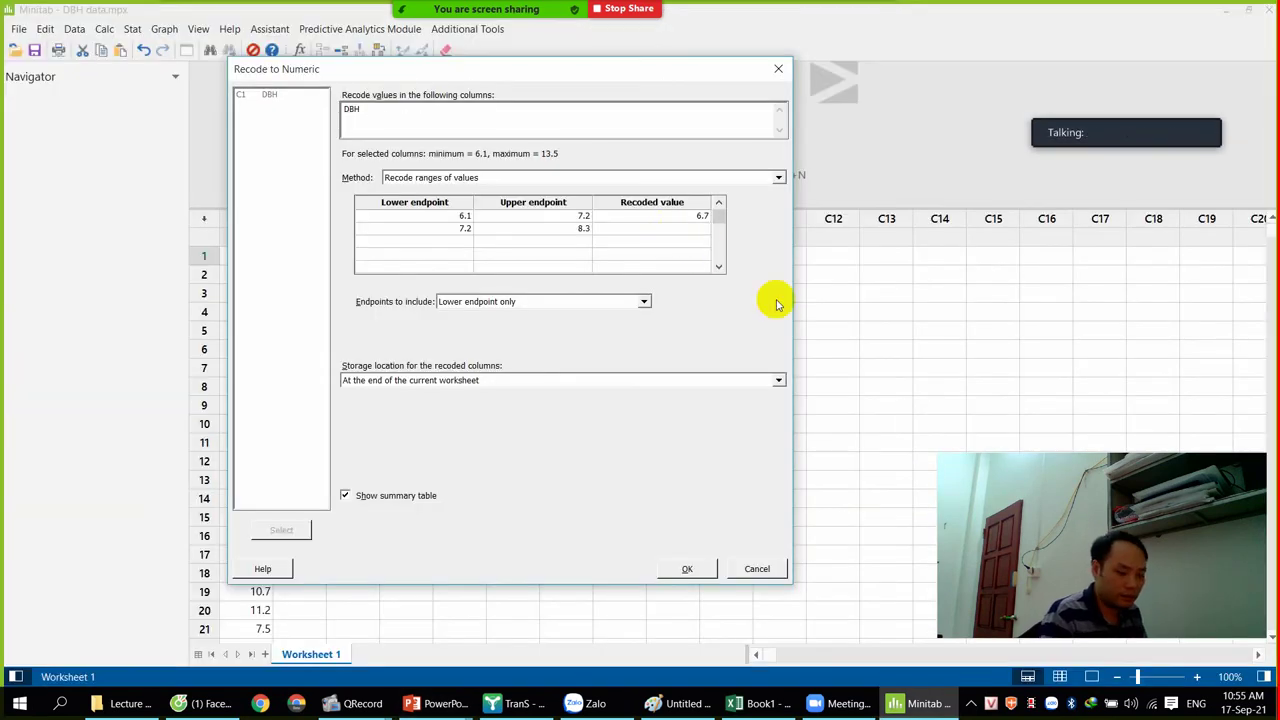
text(7.8)
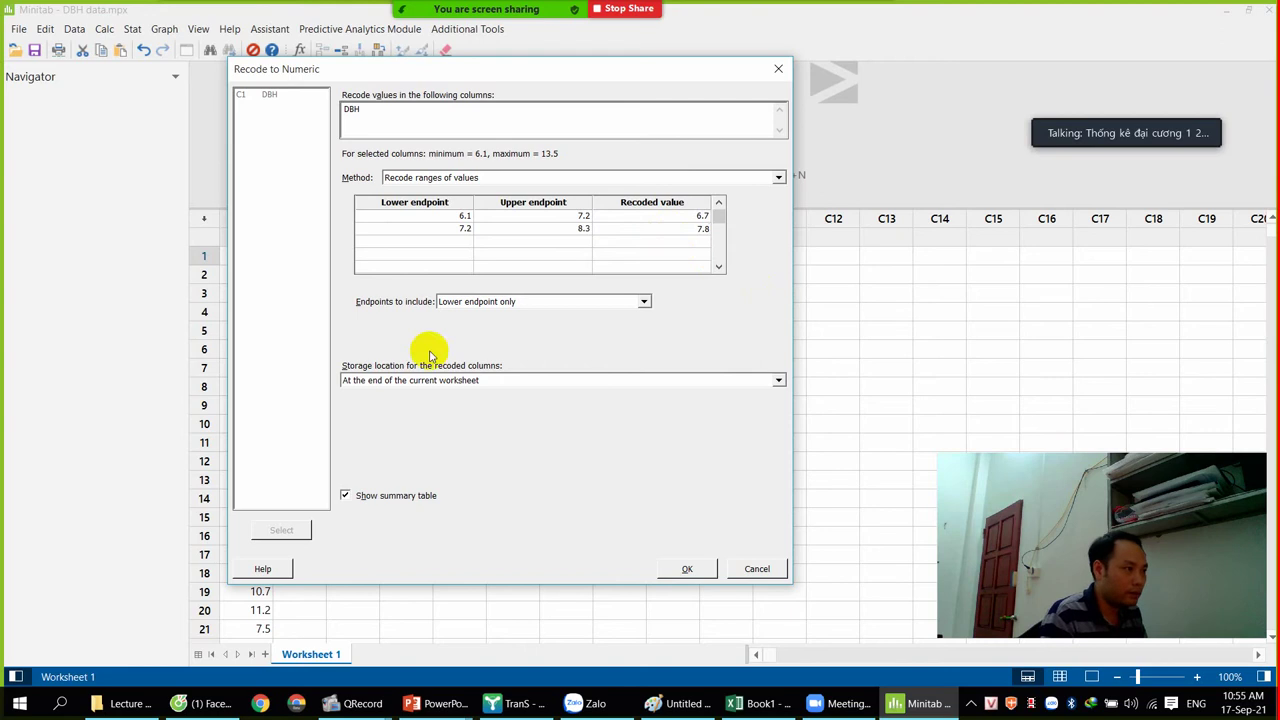
Step: Enter the third recode range with lower endpoint 8.3, upper endpoint 9.4 and recoded value 8.9
click(455, 243)
text(8)
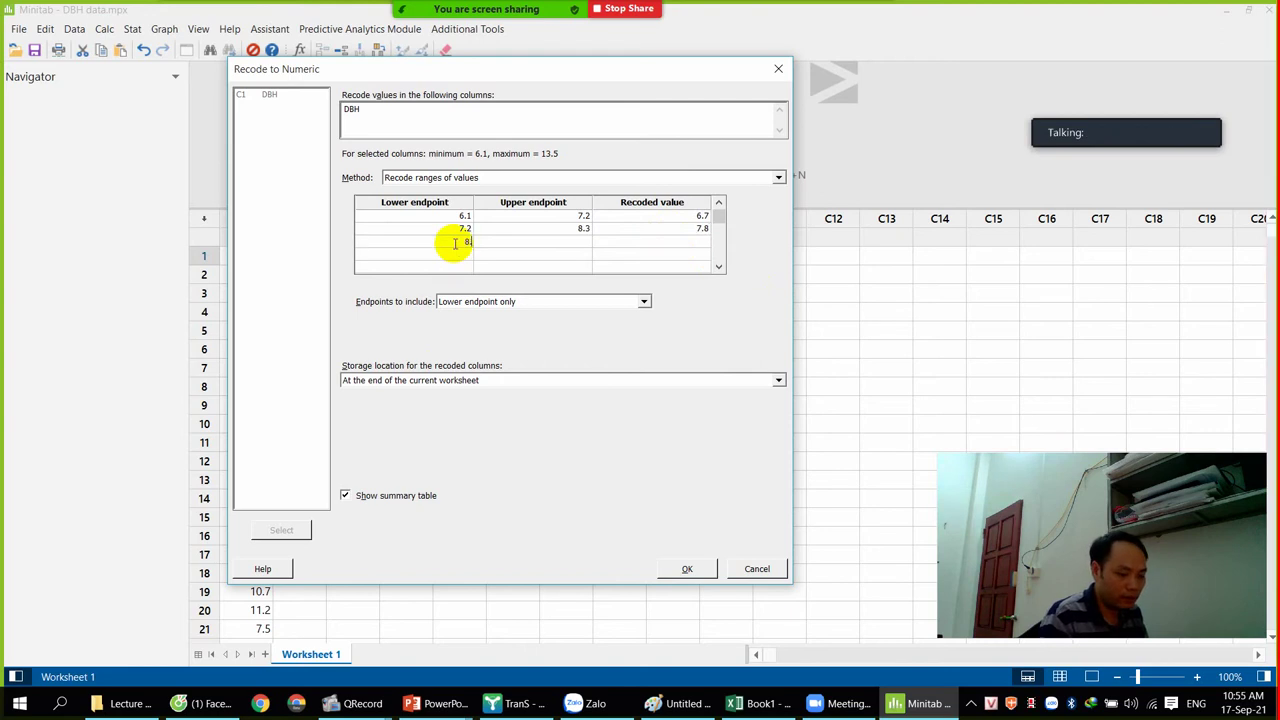
text(.3)
click(571, 243)
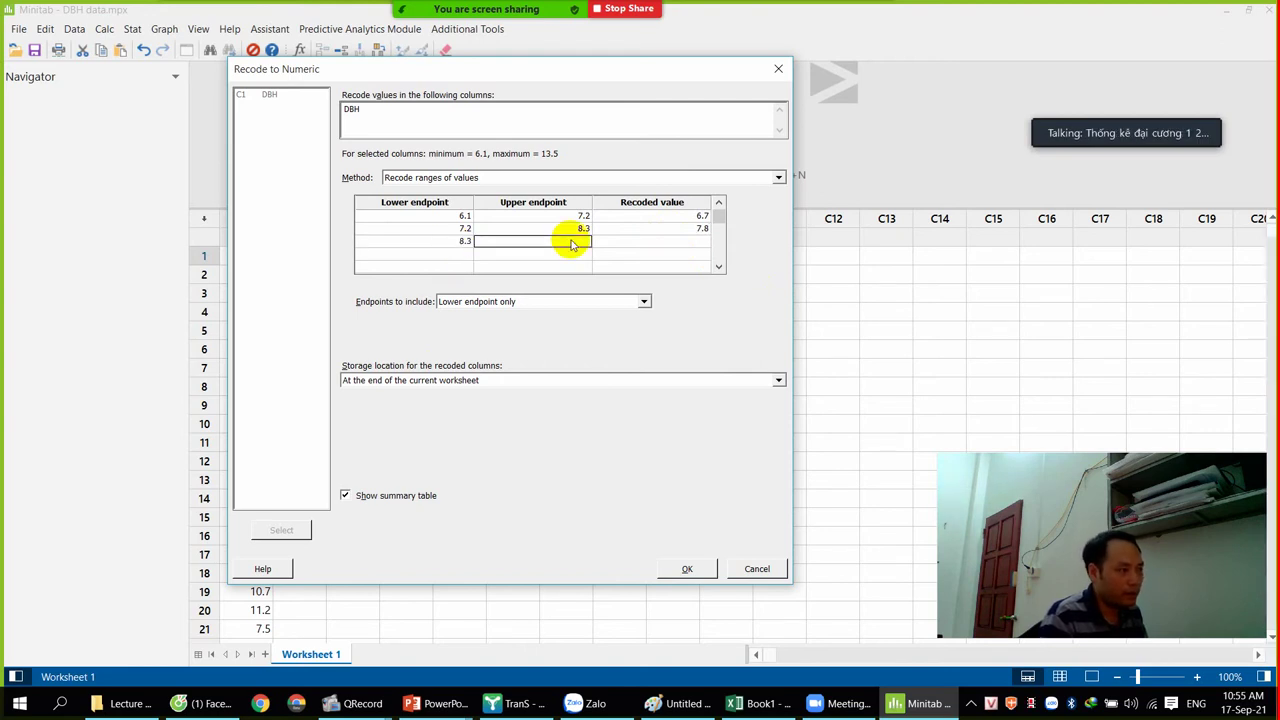
text(9.4)
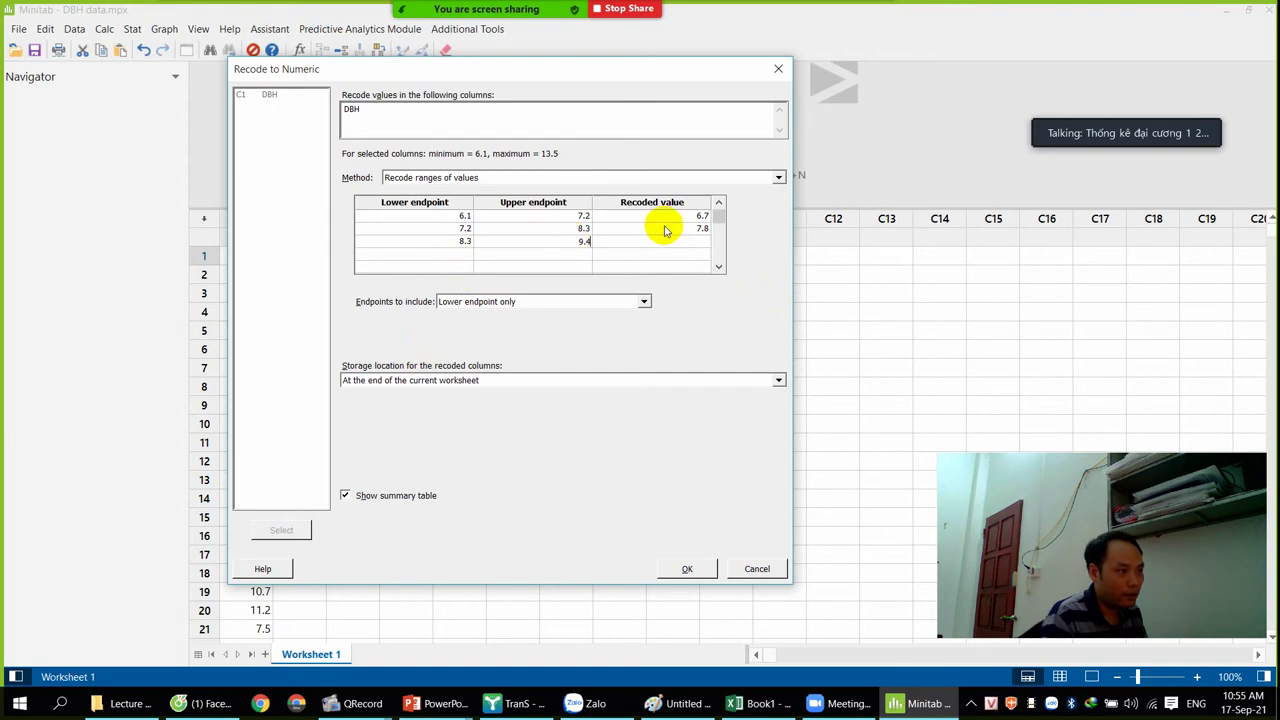
click(673, 244)
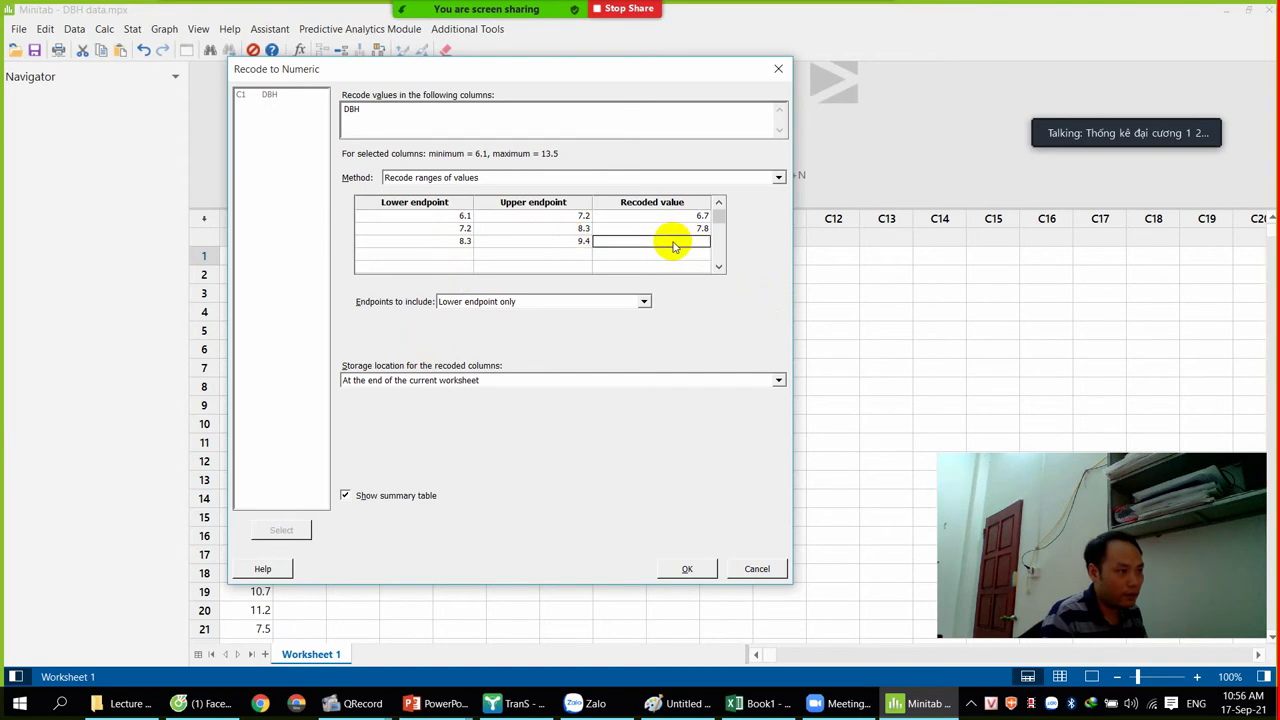
text(8.9)
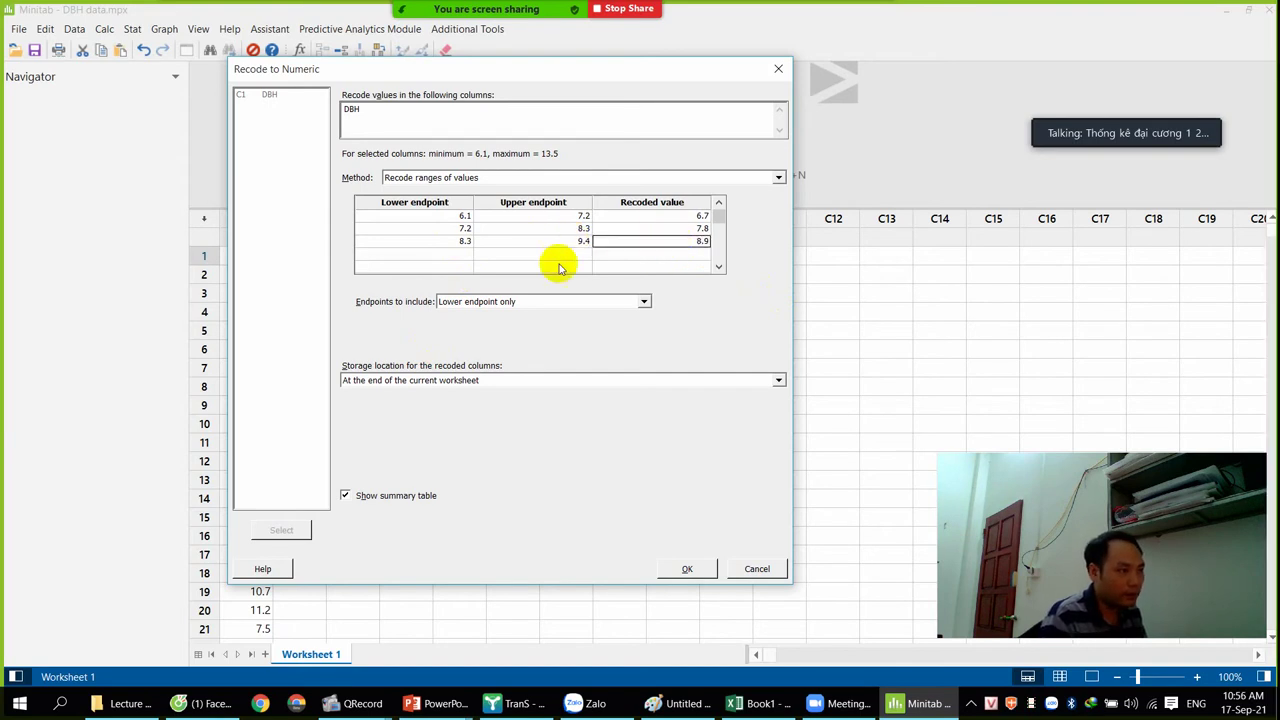
Step: Enter the fourth class from the lecture slide as a recode range with lower endpoint 9.4 and upper endpoint 10.5
click(437, 256)
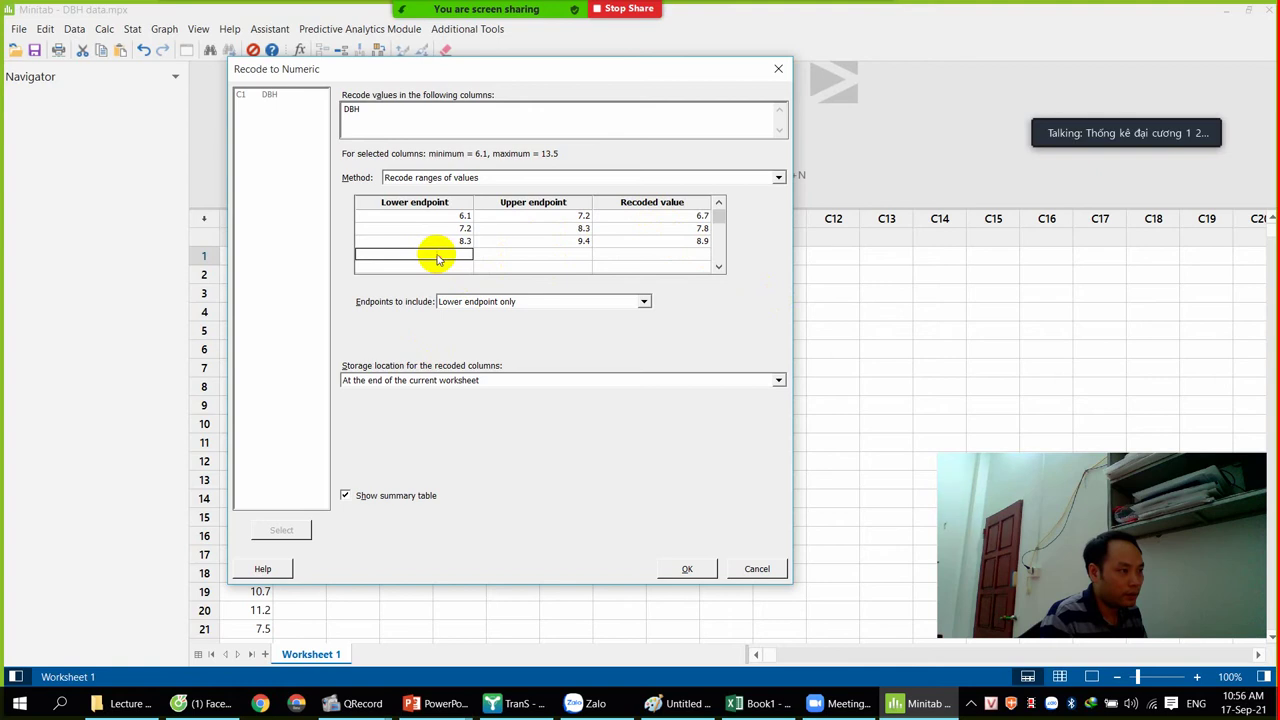
key(alt+Tab)
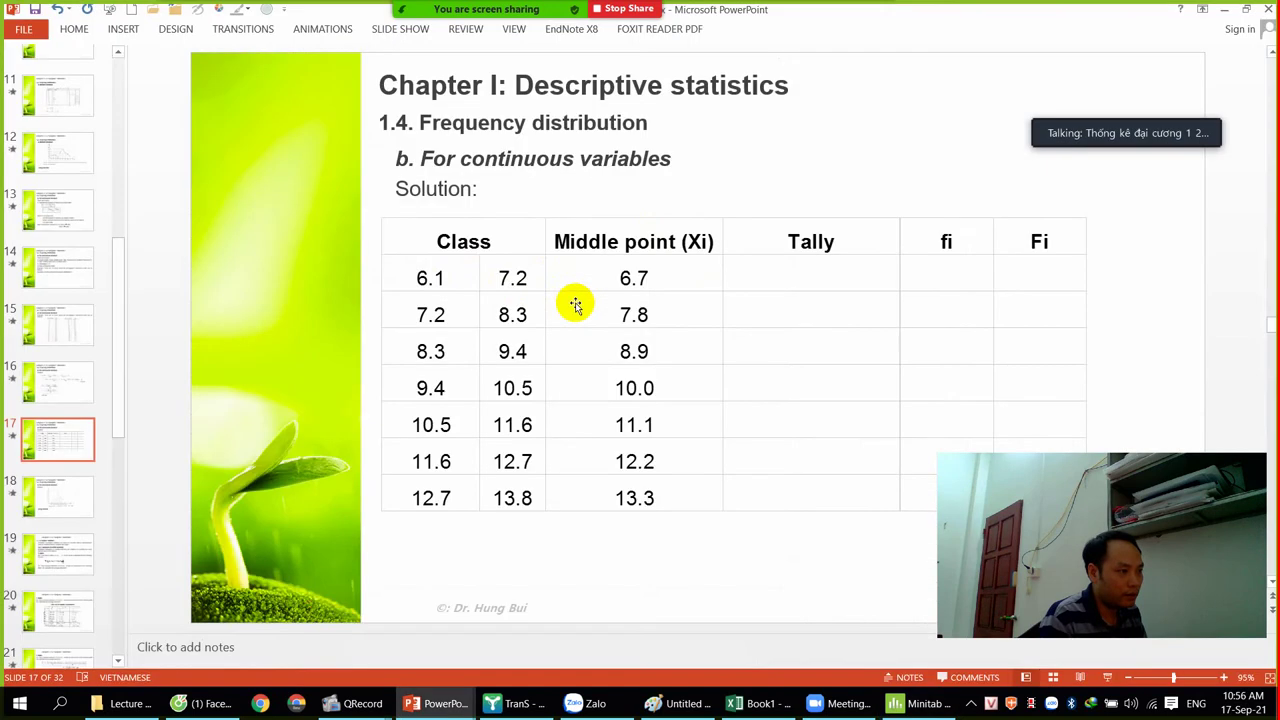
key(alt+Tab)
text(9.4)
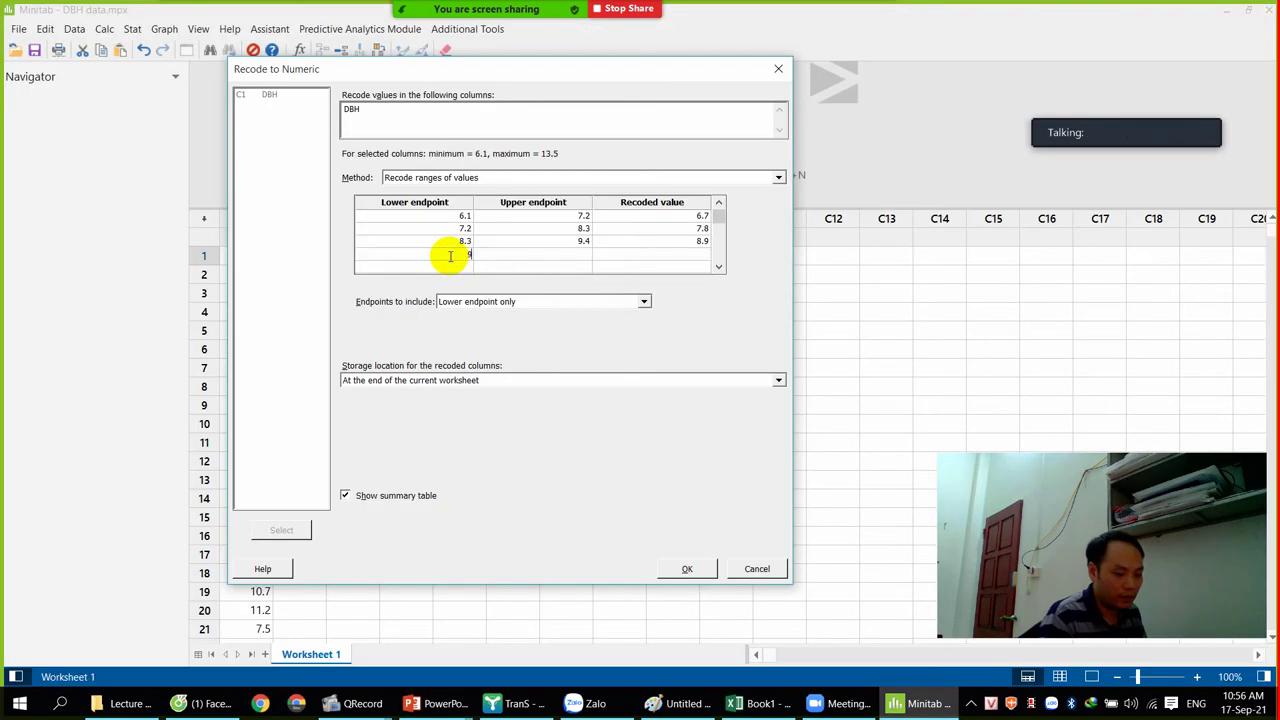
click(500, 254)
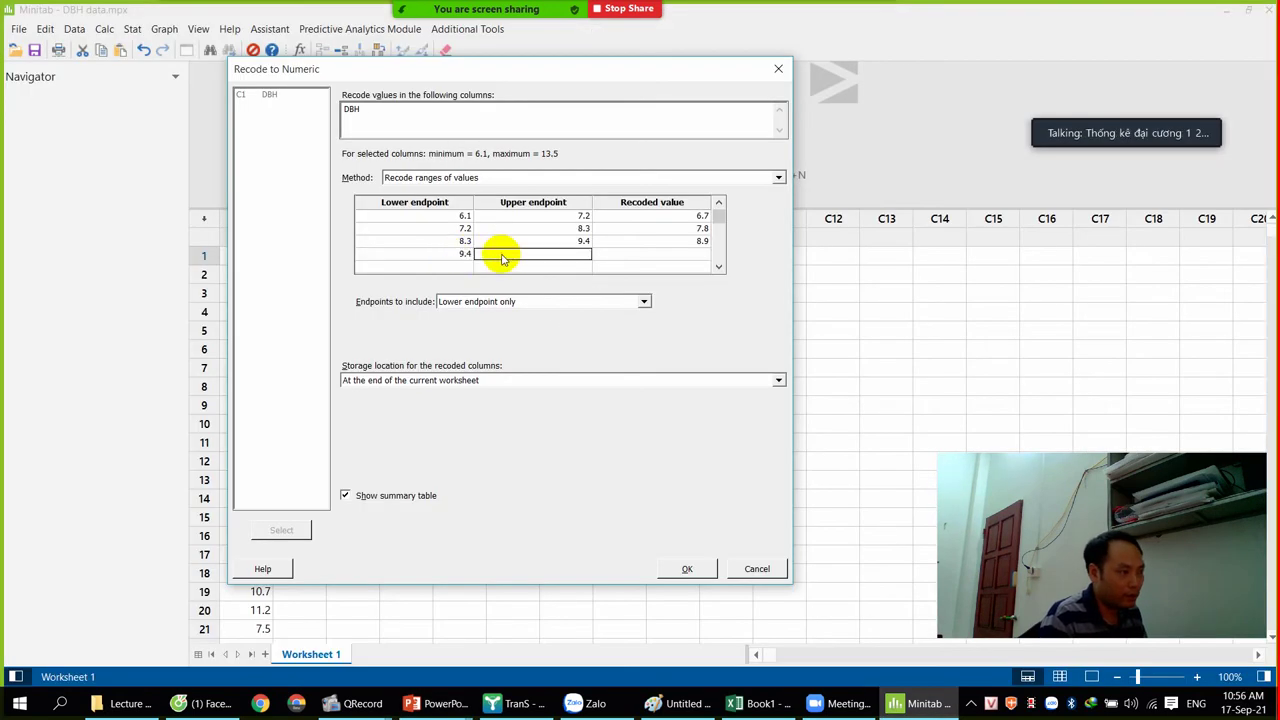
key(alt+Tab)
key(alt+Tab)
text(1)
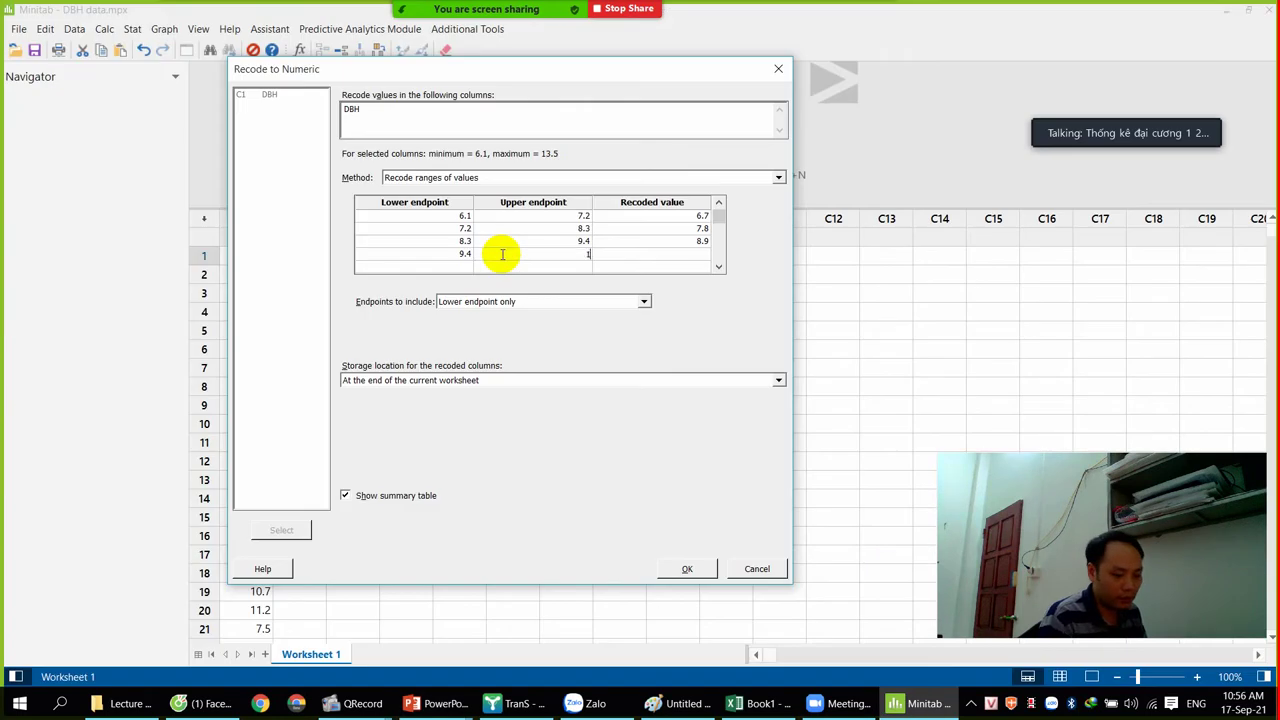
text(0.5)
Step: Set the fourth range's recoded value to 10.0, checking it against the middle point in the lecture slide
click(650, 255)
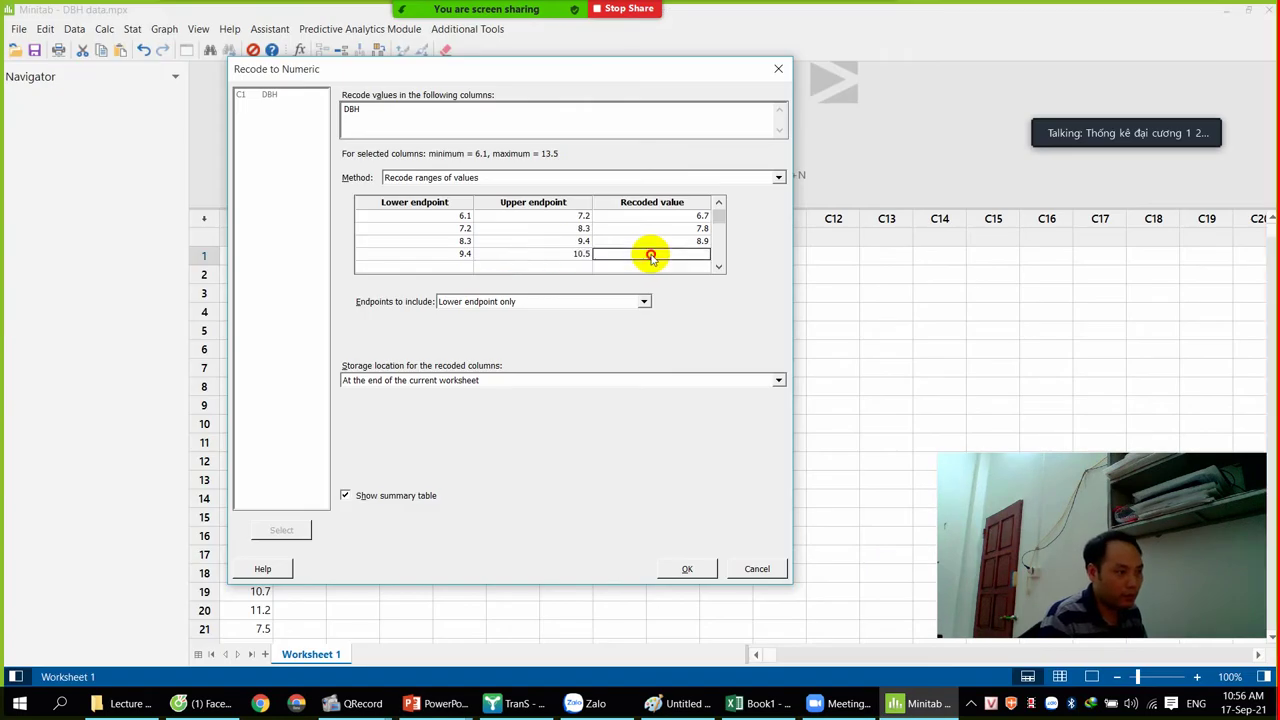
text(10)
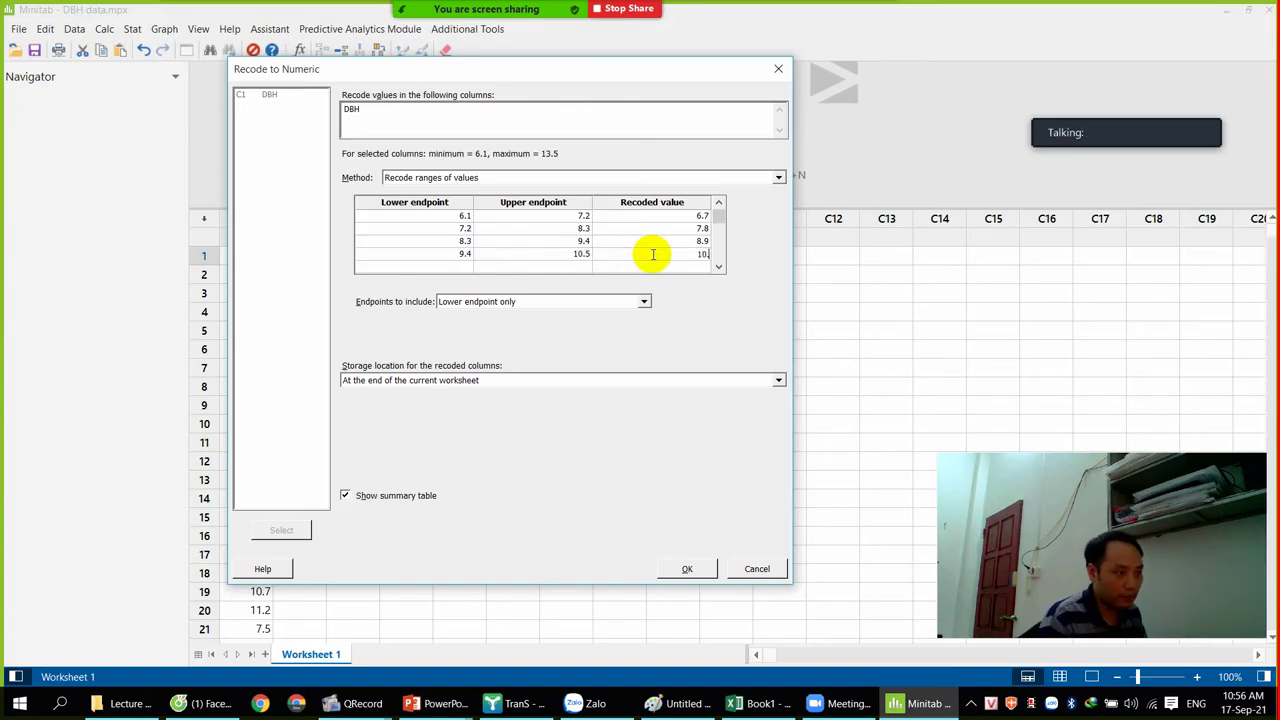
key(alt+Tab)
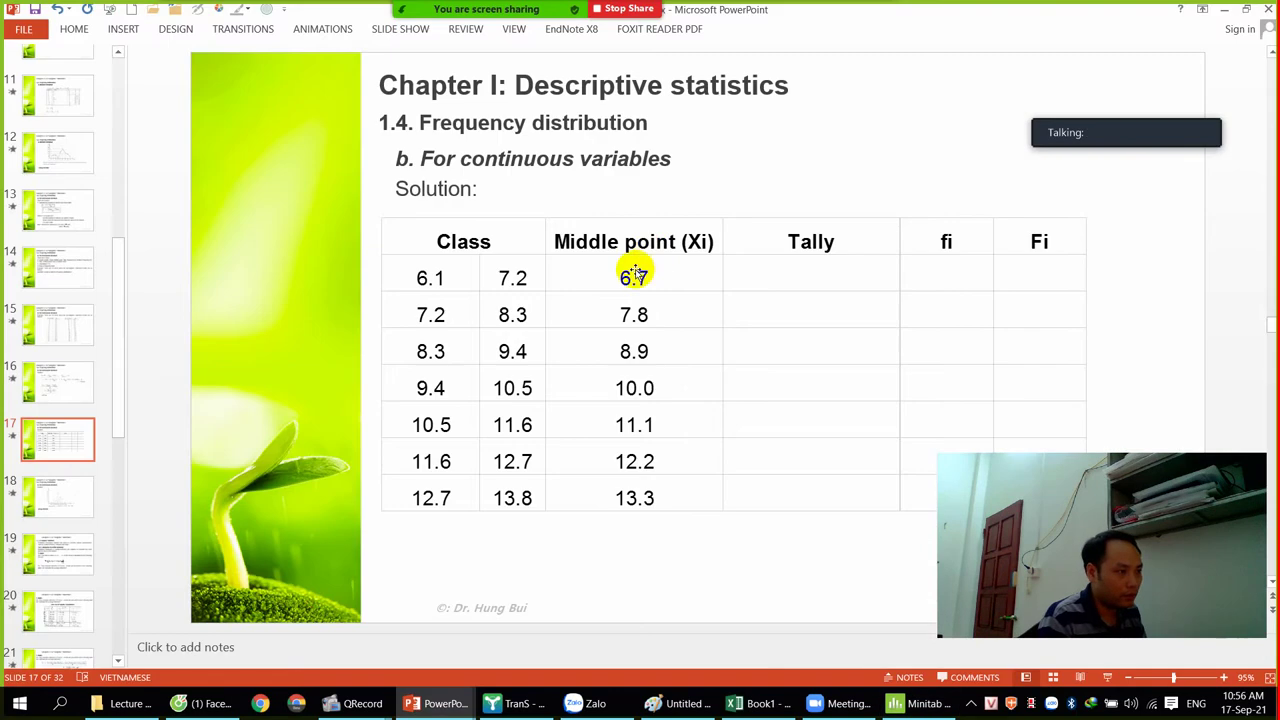
key(alt+Tab)
click(447, 268)
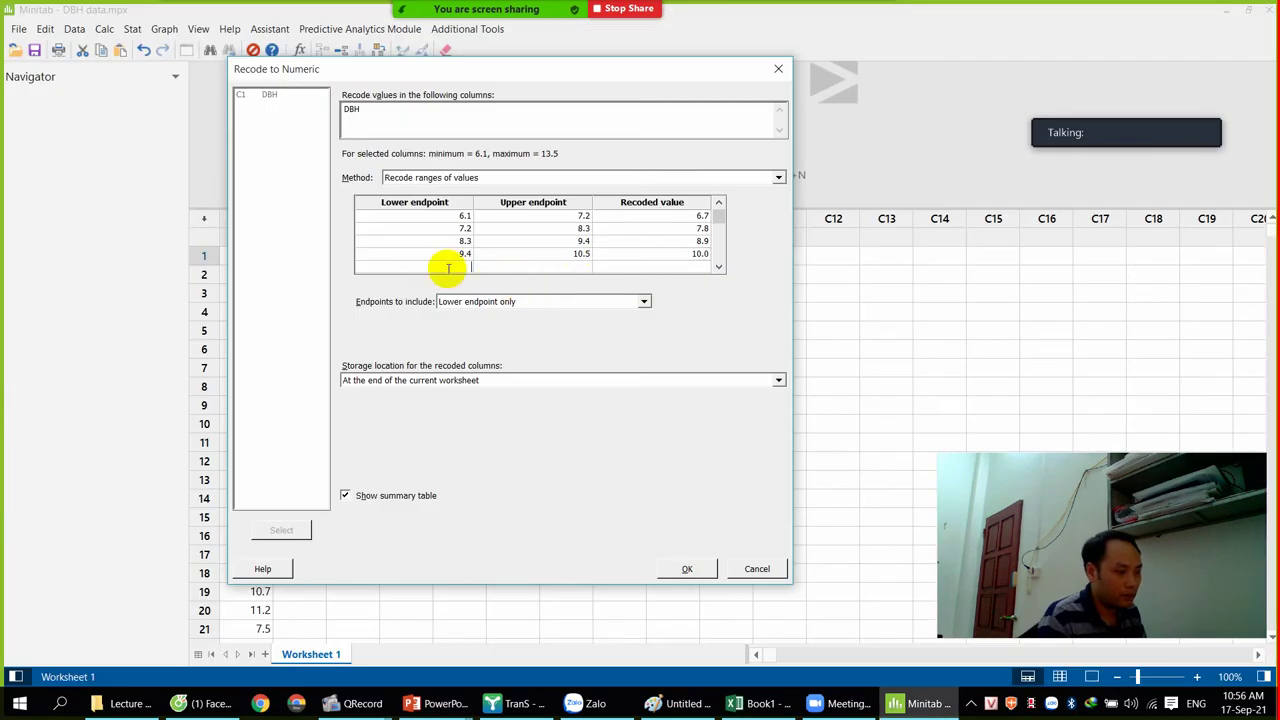
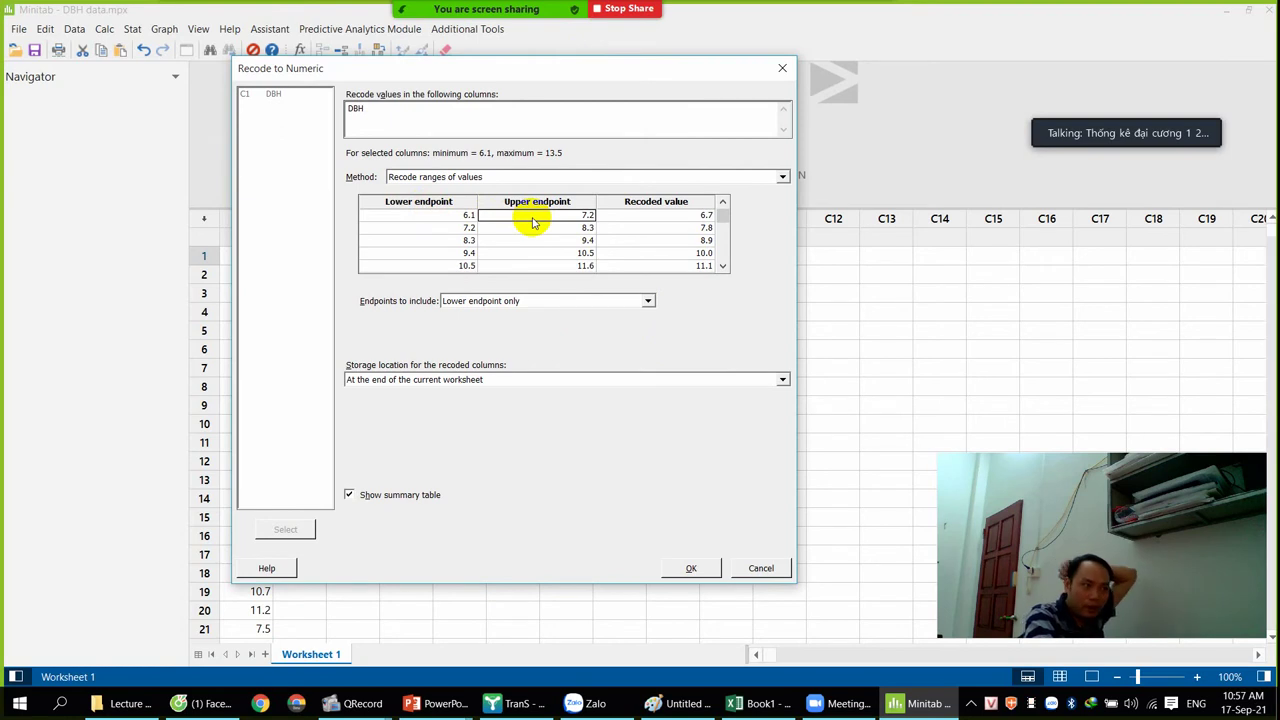
Step: Review the endpoints and recoded values of the first two ranges in the recode table
click(662, 220)
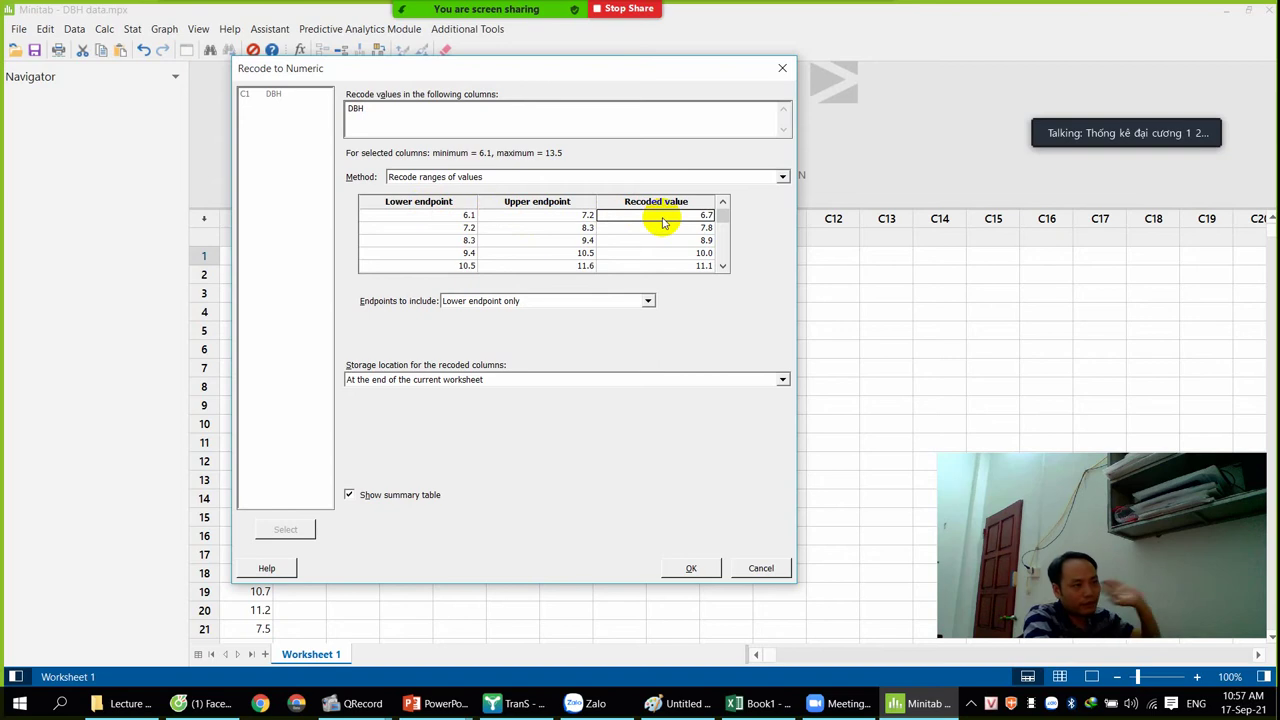
click(463, 216)
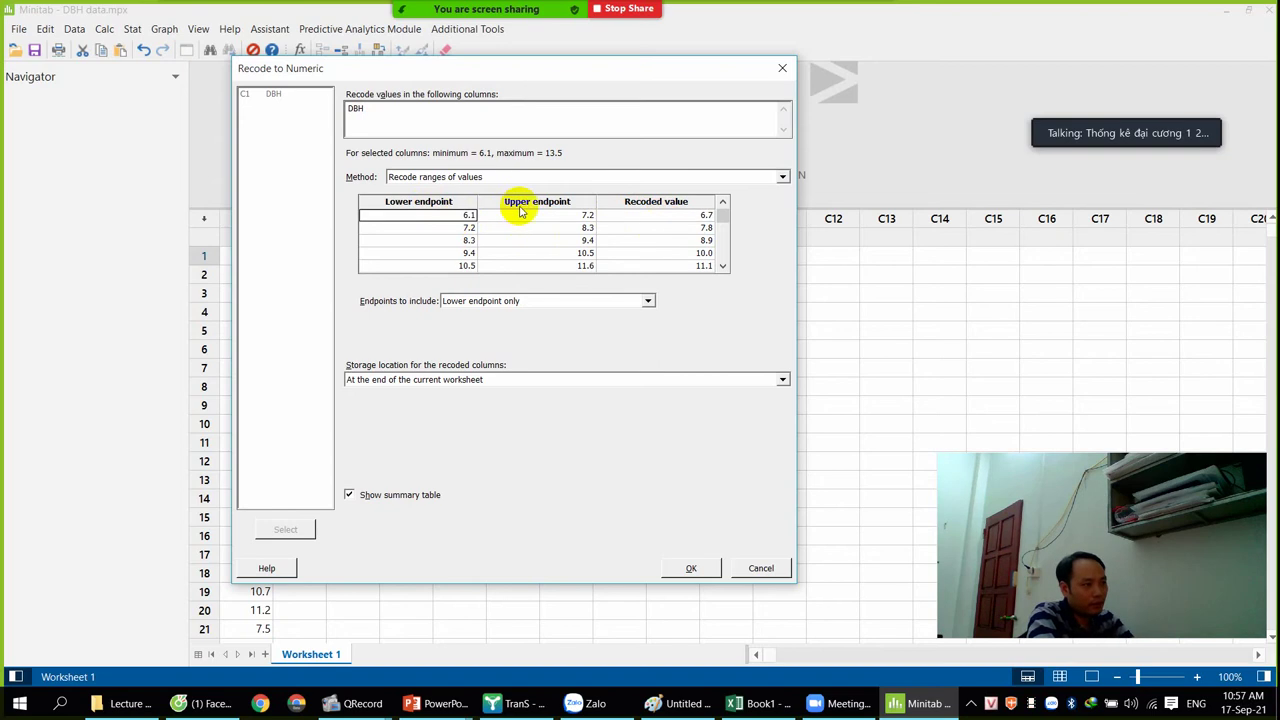
click(562, 217)
click(692, 218)
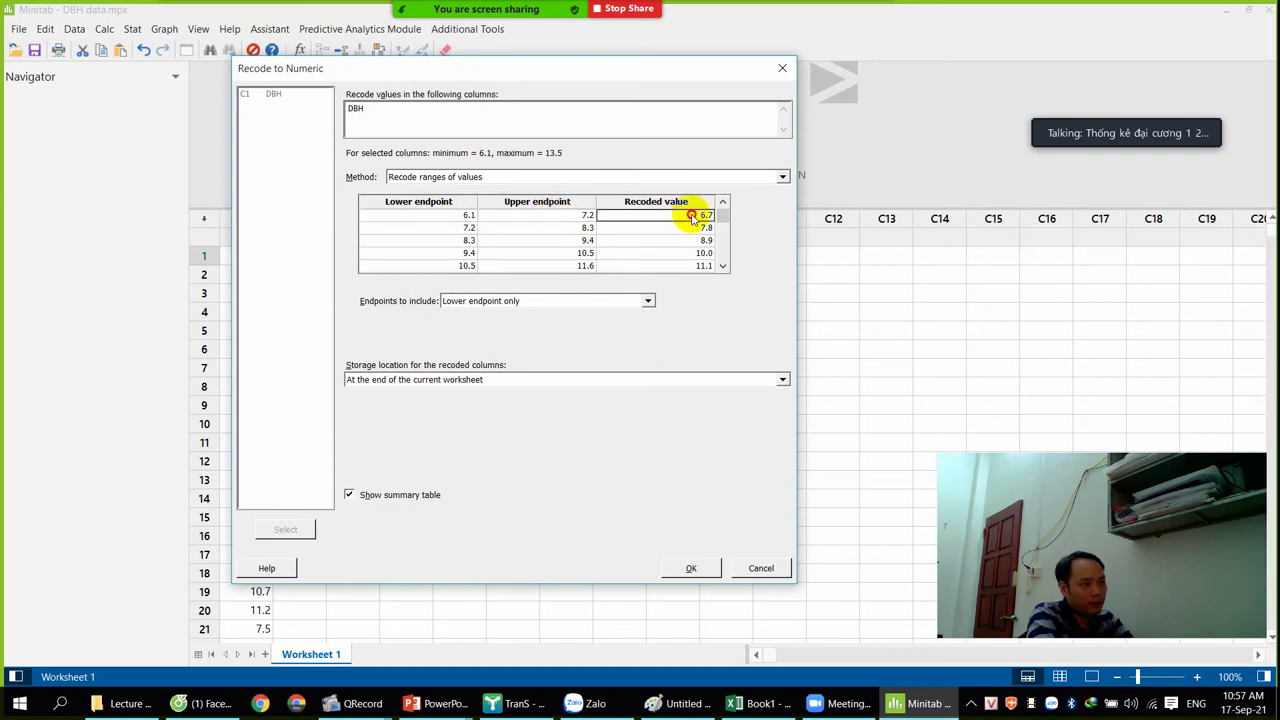
click(433, 231)
click(563, 230)
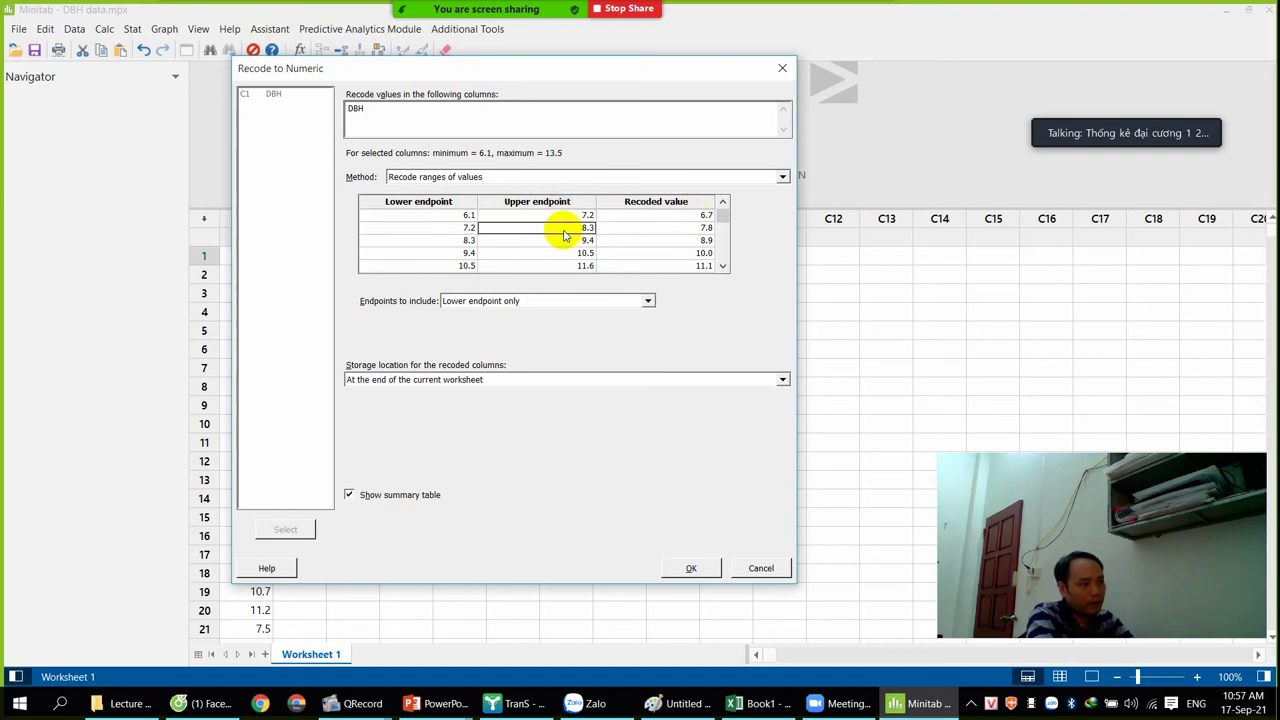
click(690, 231)
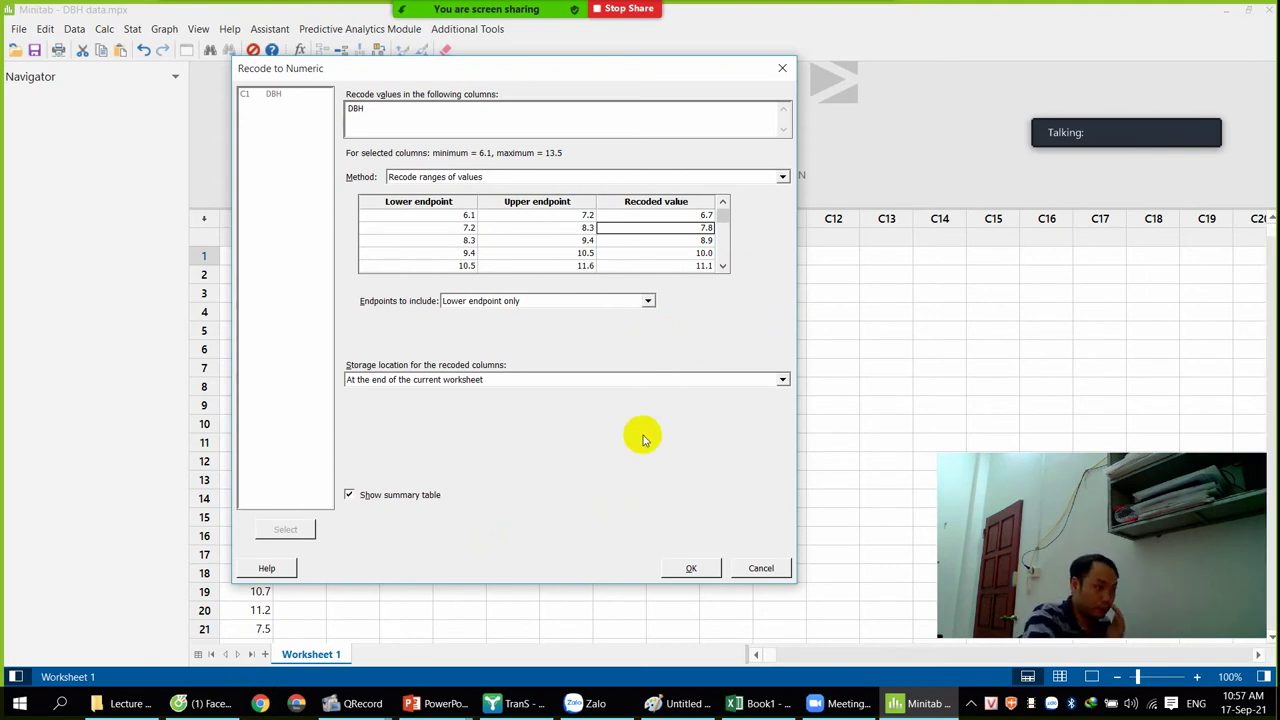
Step: Expand the Zoom meeting's floating video panel to look at the participants' videos
click(1101, 125)
click(1113, 109)
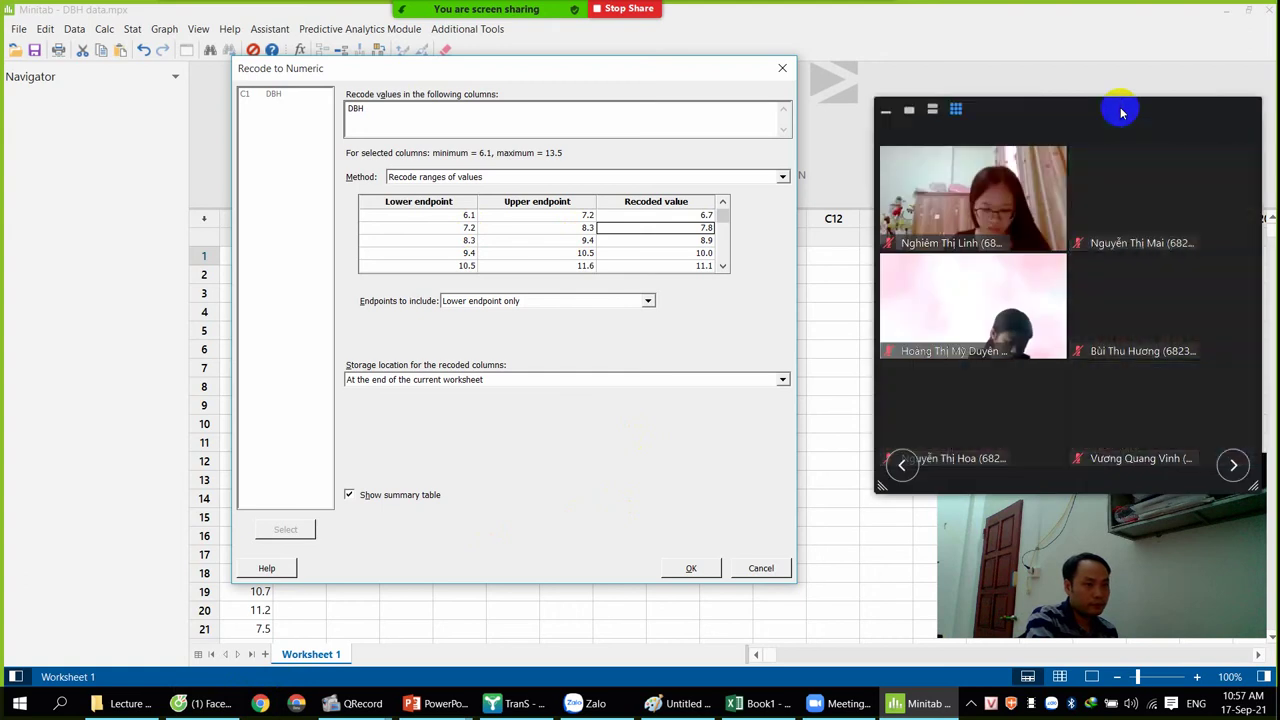
click(1206, 314)
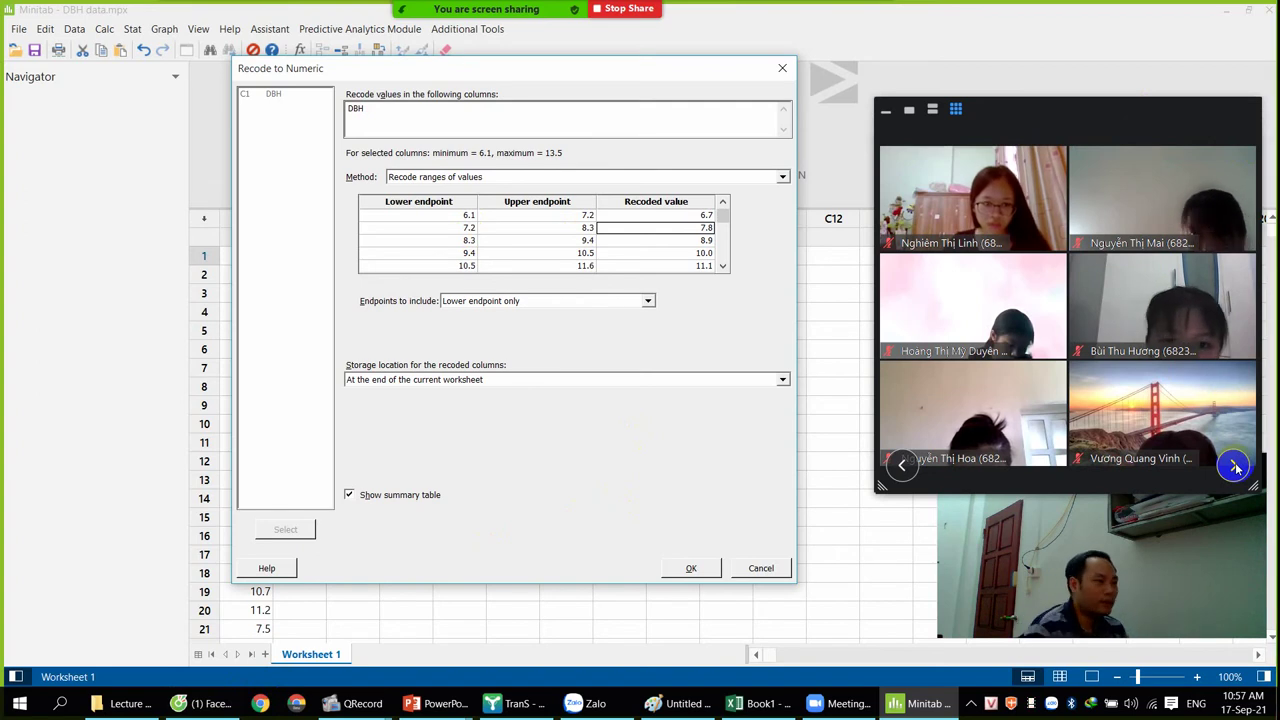
Step: Go over the first recode range again, examining its lower endpoint, upper endpoint and recoded value
click(445, 218)
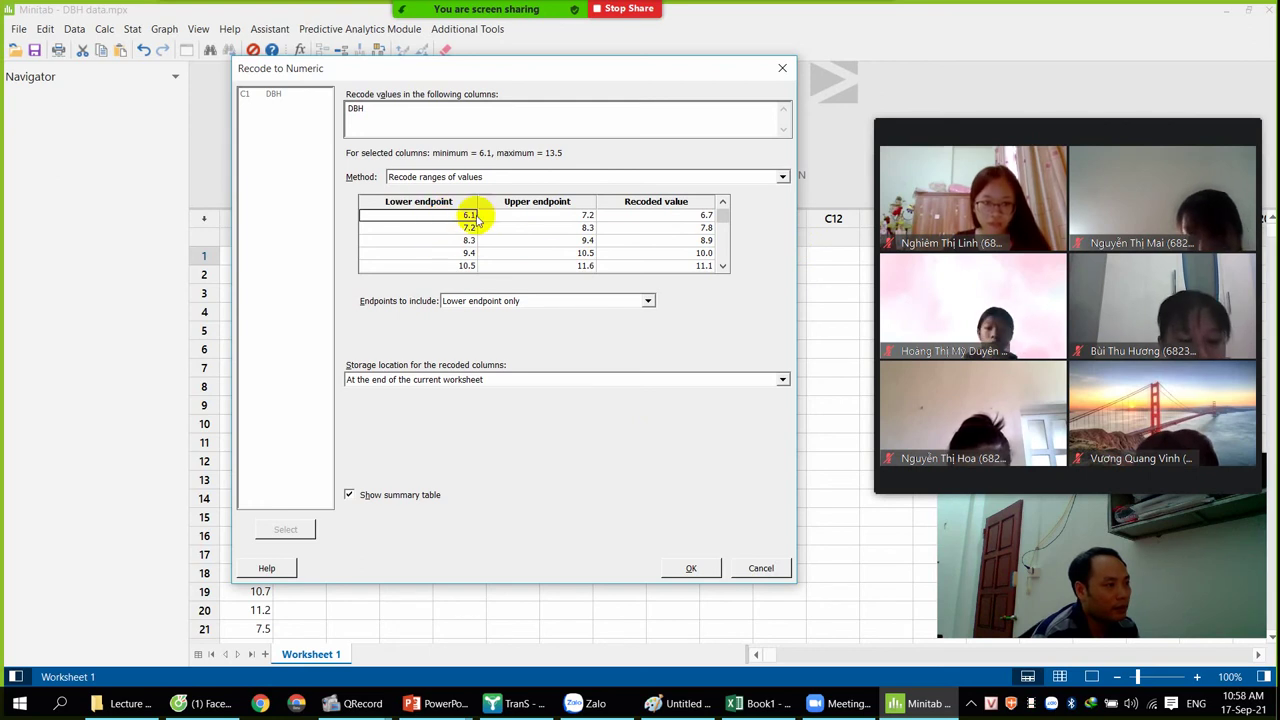
click(545, 218)
click(662, 222)
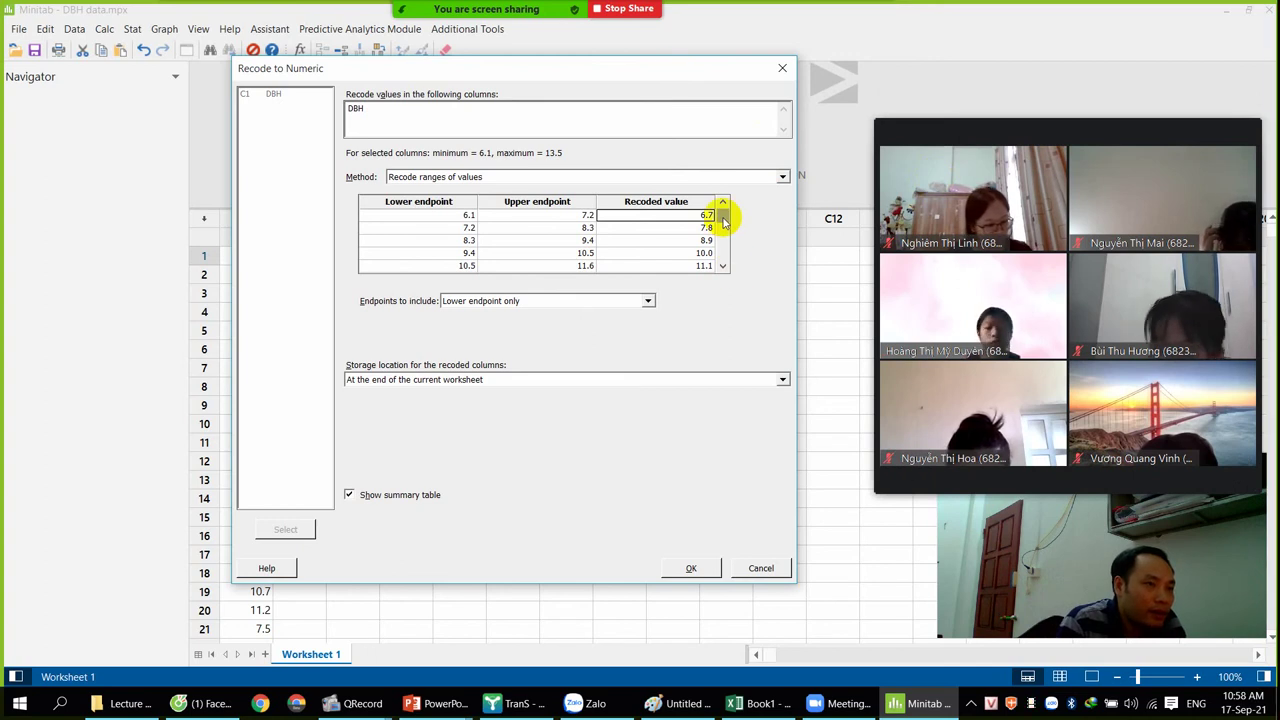
Step: Include only the upper endpoint of each range and run the DBH recode, storing the result at the end of the current worksheet
drag(723, 218, 721, 222)
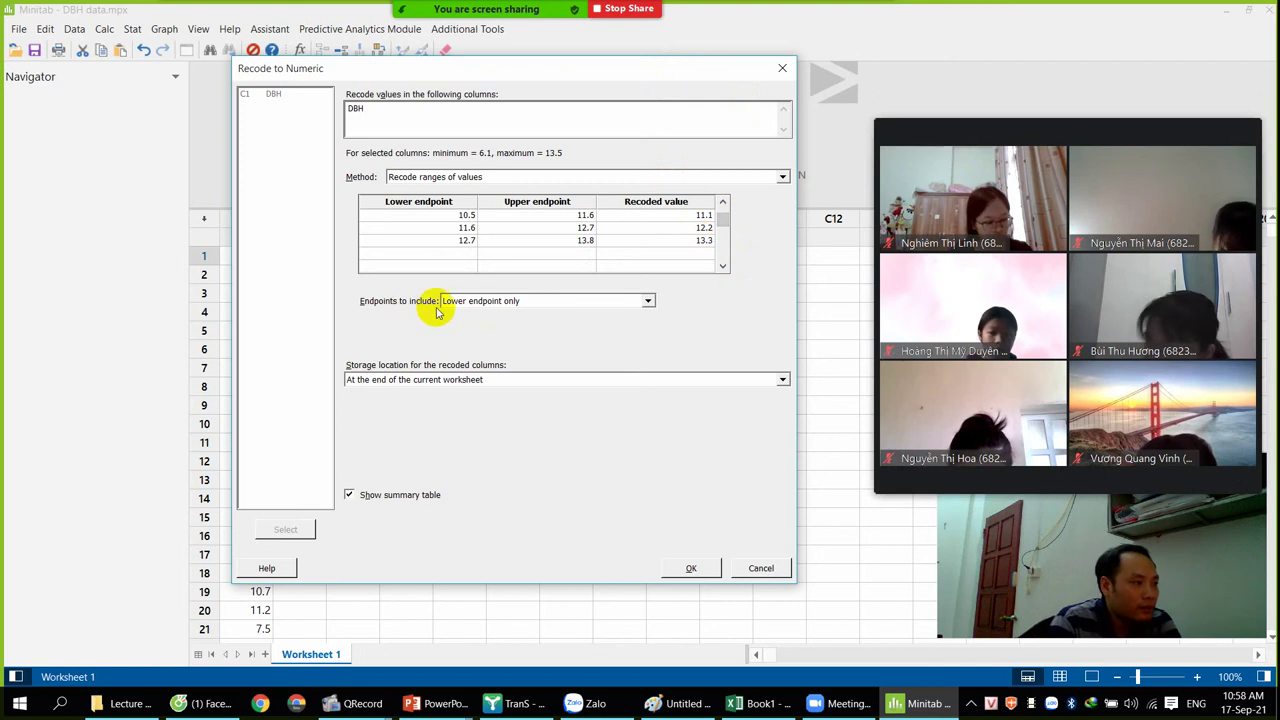
click(505, 301)
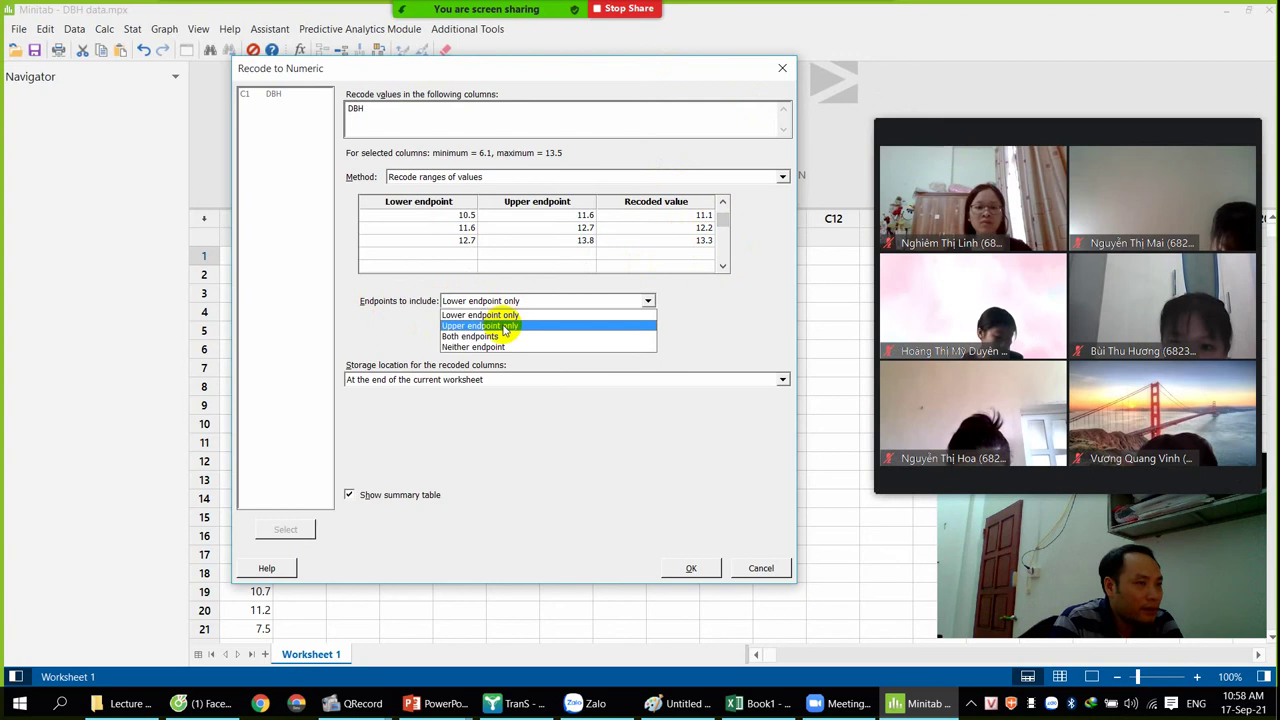
click(366, 309)
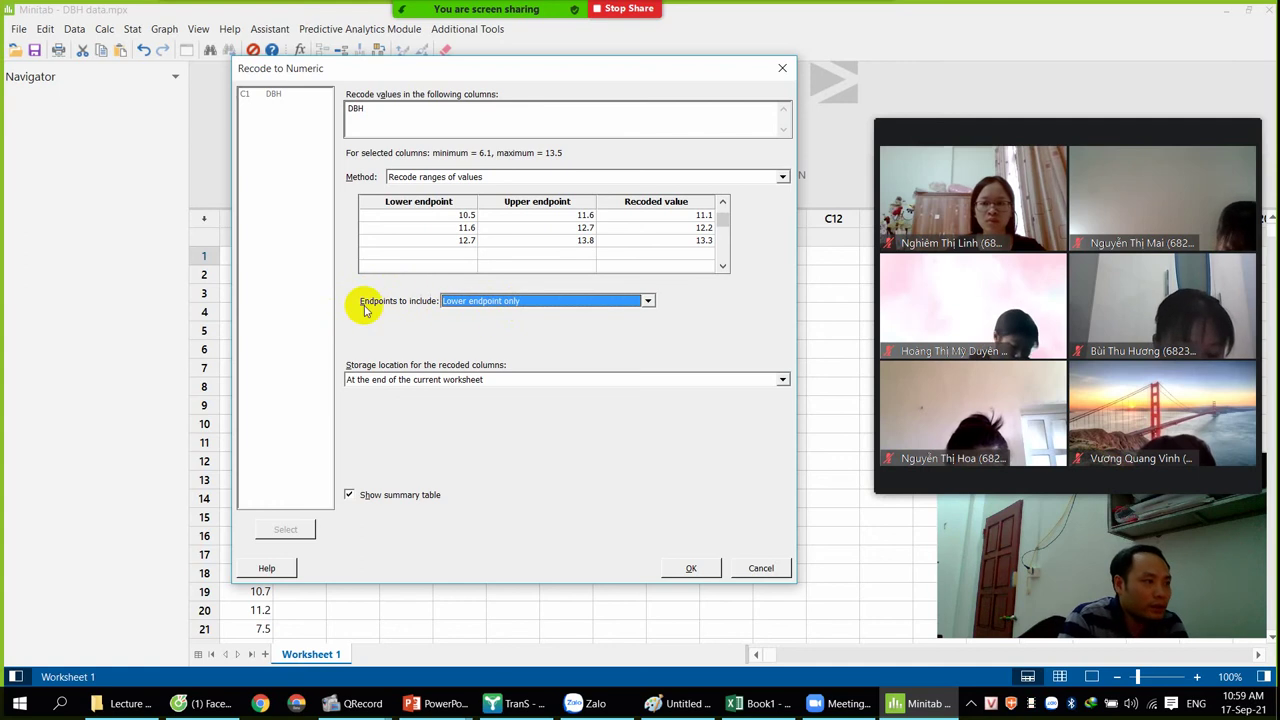
click(490, 300)
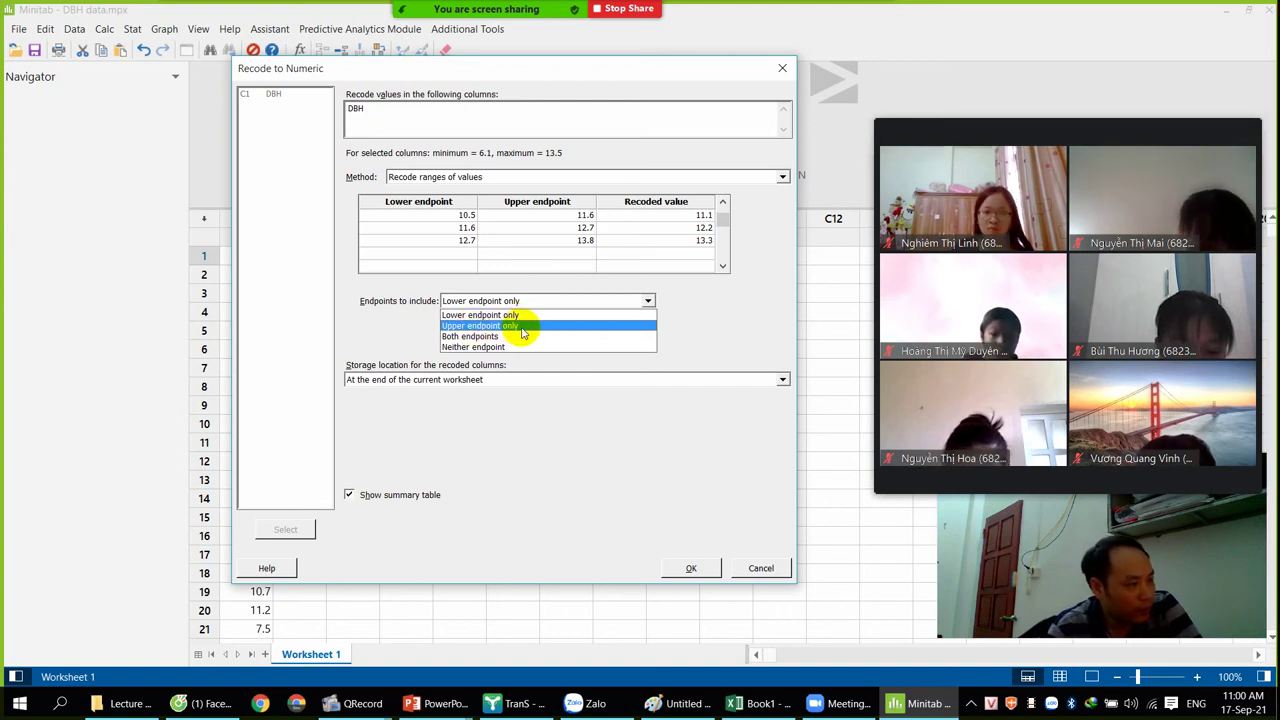
click(520, 327)
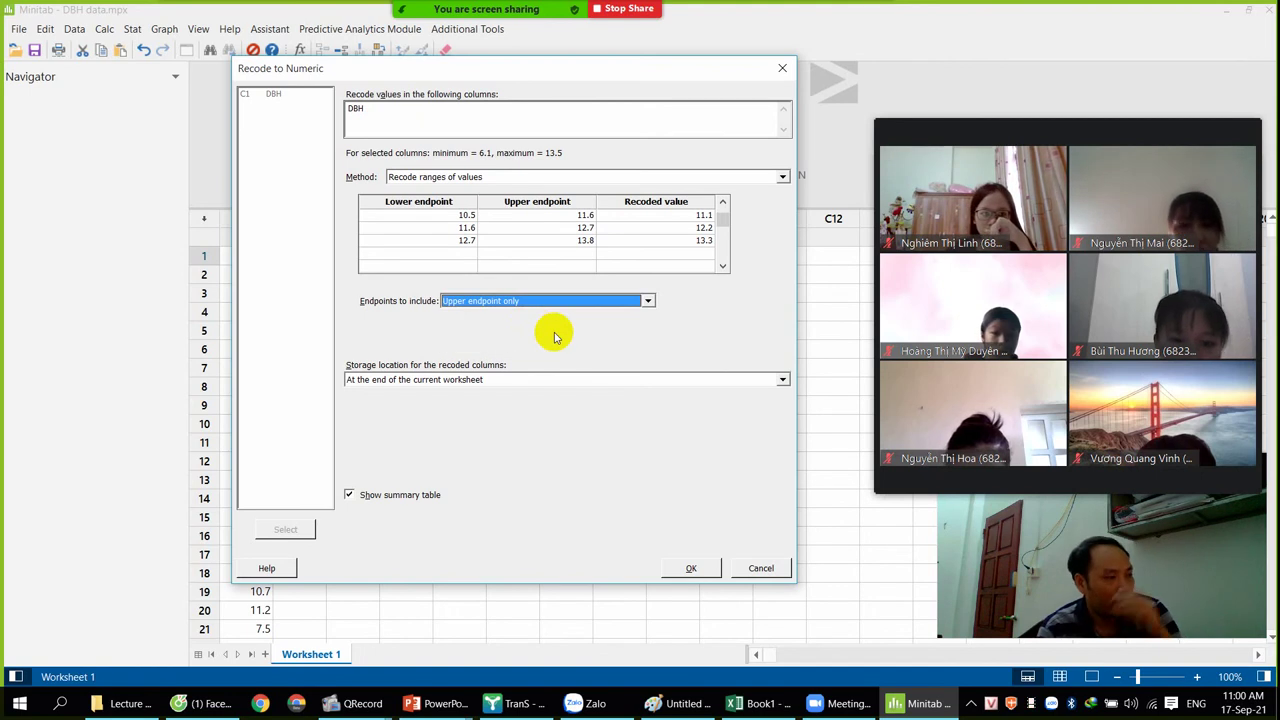
click(693, 568)
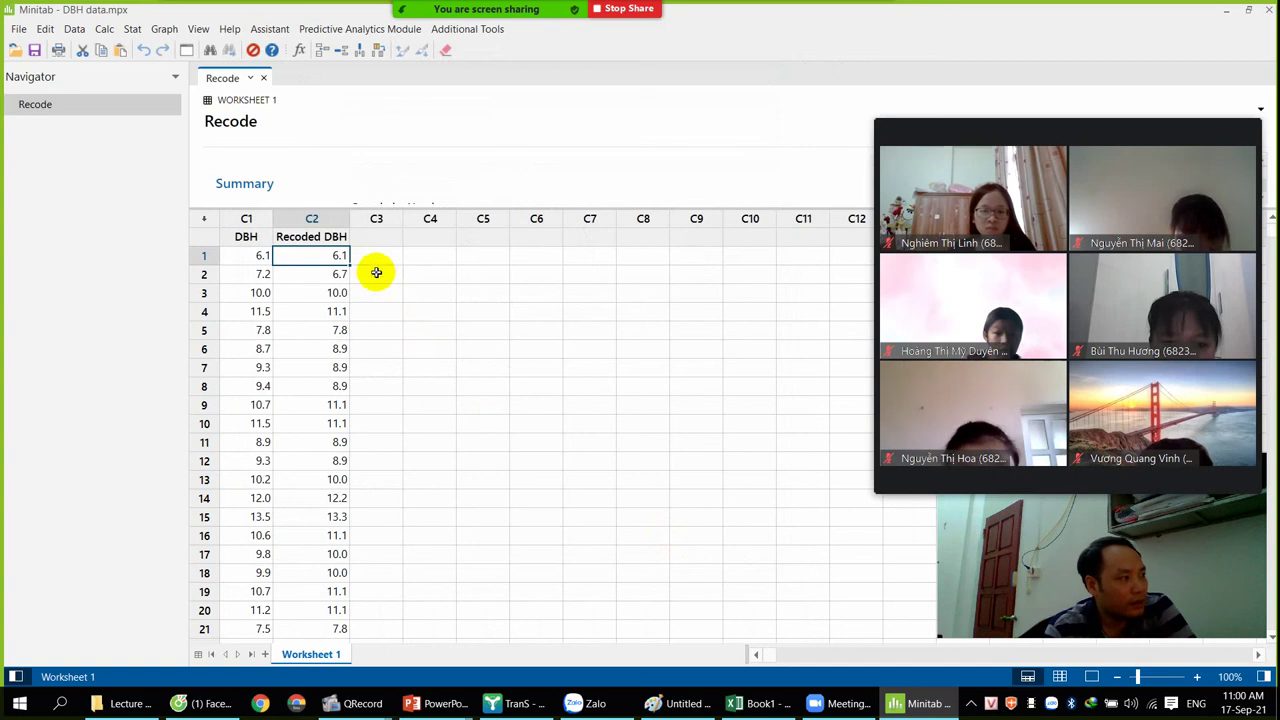
Step: Compare the first rows of the Recoded DBH column with the original DBH values and save the project
drag(318, 255, 330, 460)
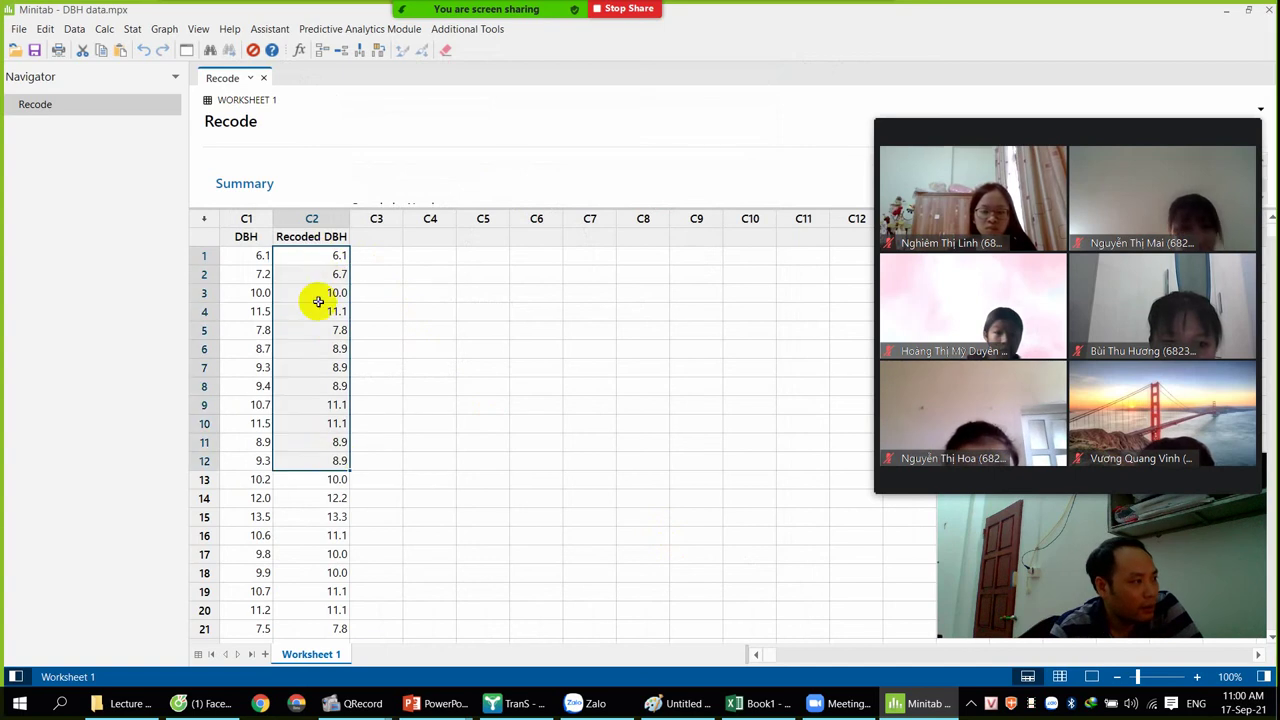
drag(312, 255, 331, 274)
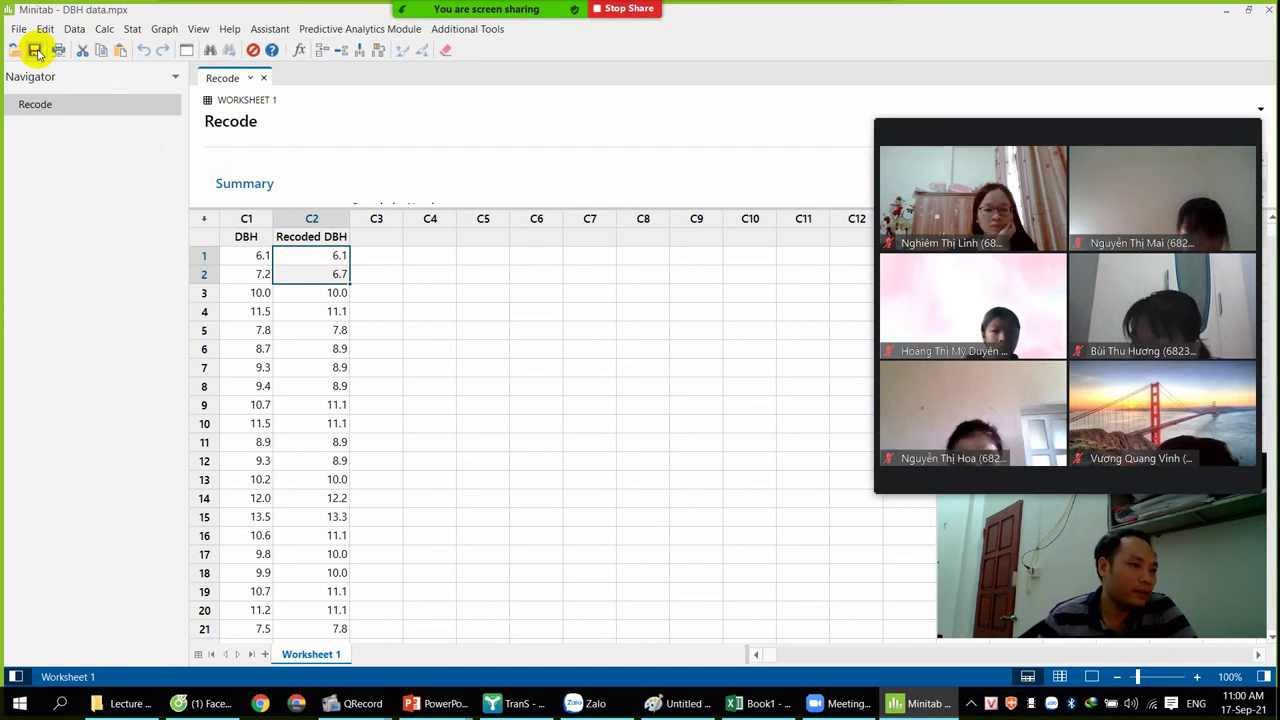
click(35, 52)
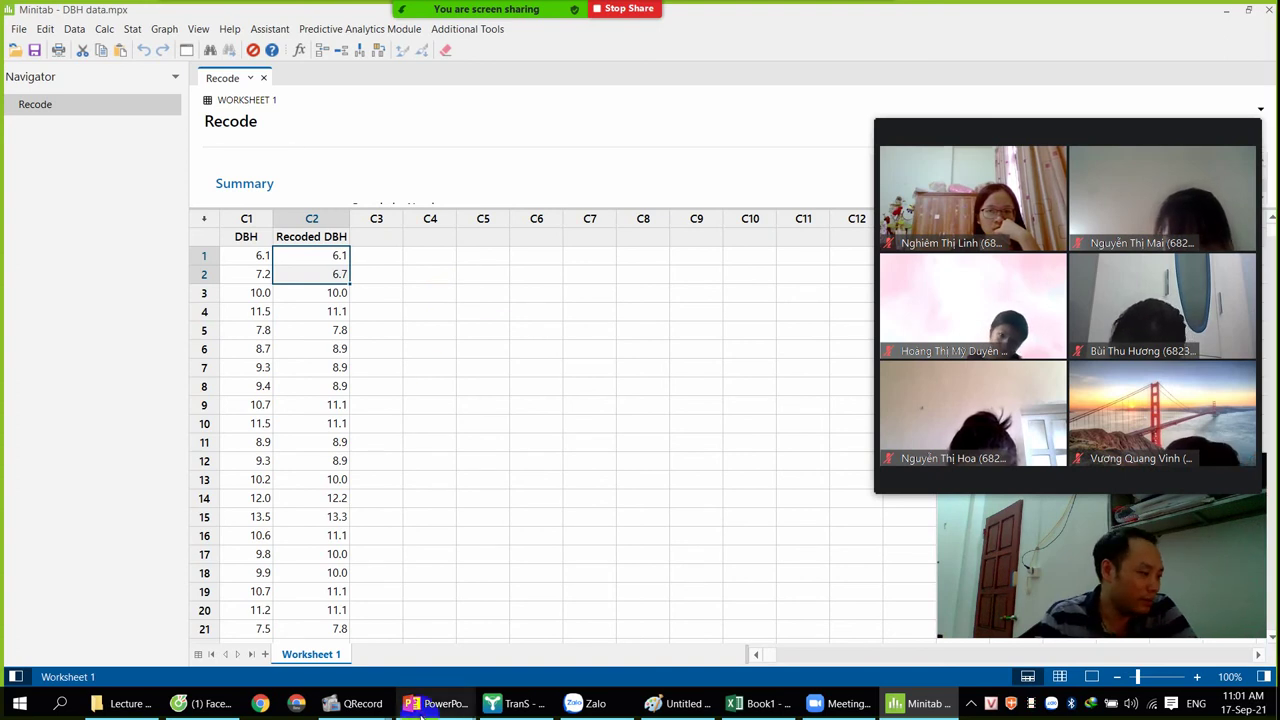
Step: Switch to PowerPoint and examine the class limits and middle points in the continuous-variable solution table
mouse_move(420, 706)
click(363, 629)
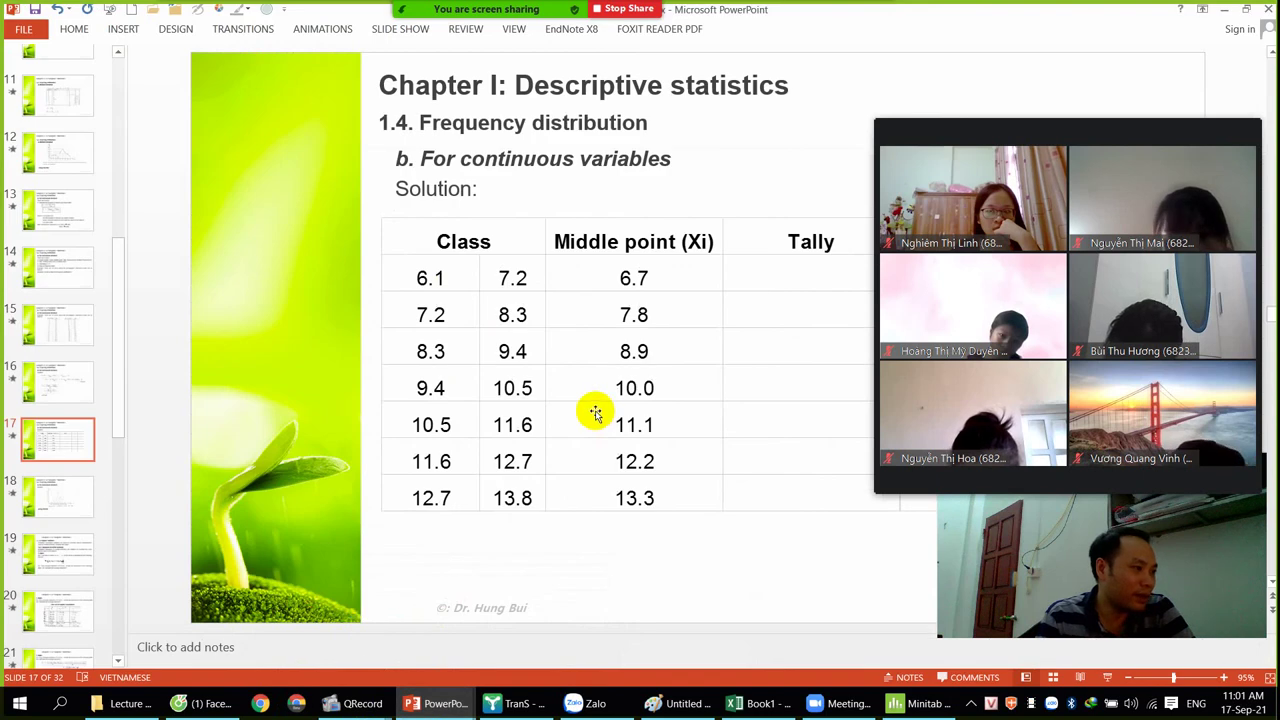
scroll(594, 413, up, 2)
scroll(588, 422, down, 2)
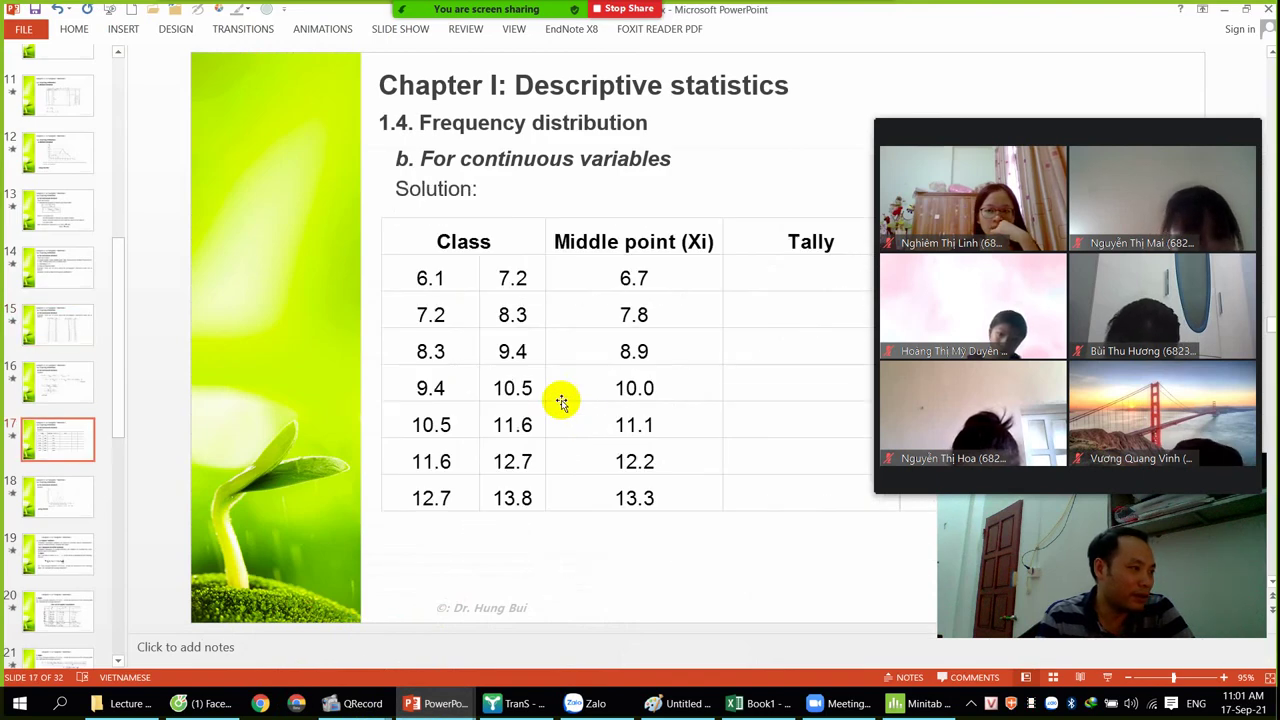
click(510, 282)
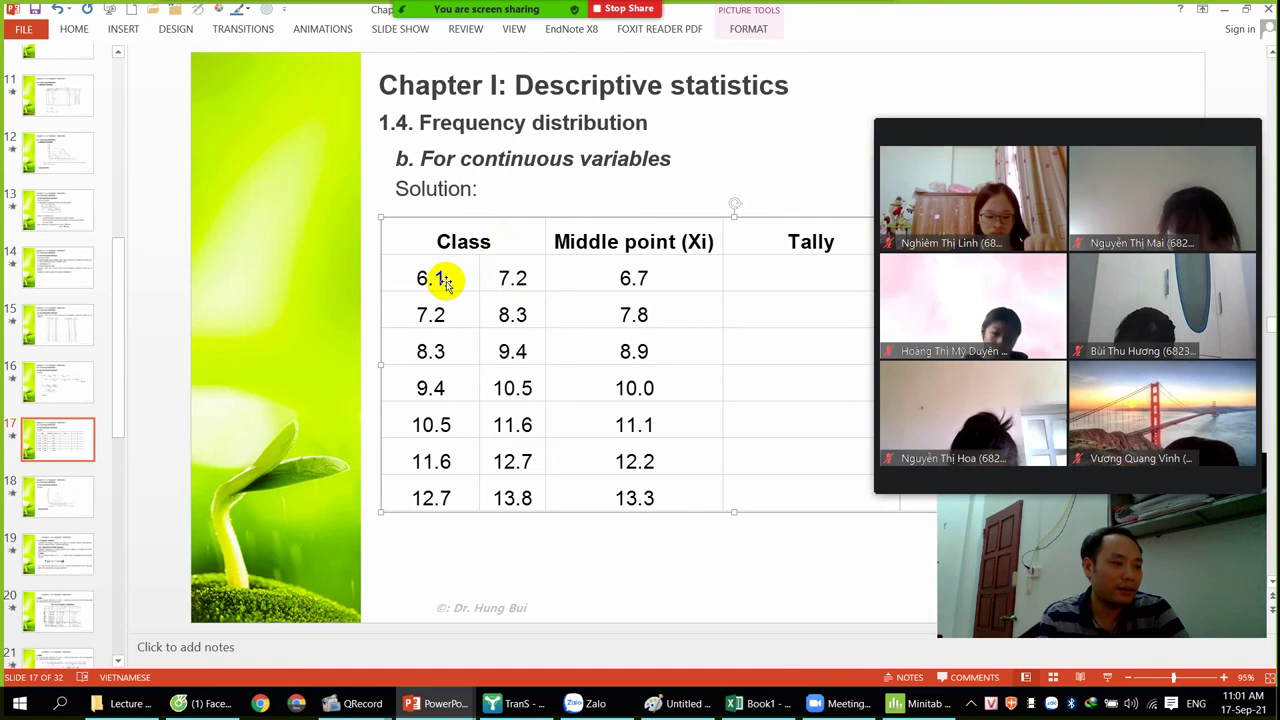
Step: Switch to the Excel workbook, clear the pending copy selection and insert a blank row above the first class
click(755, 703)
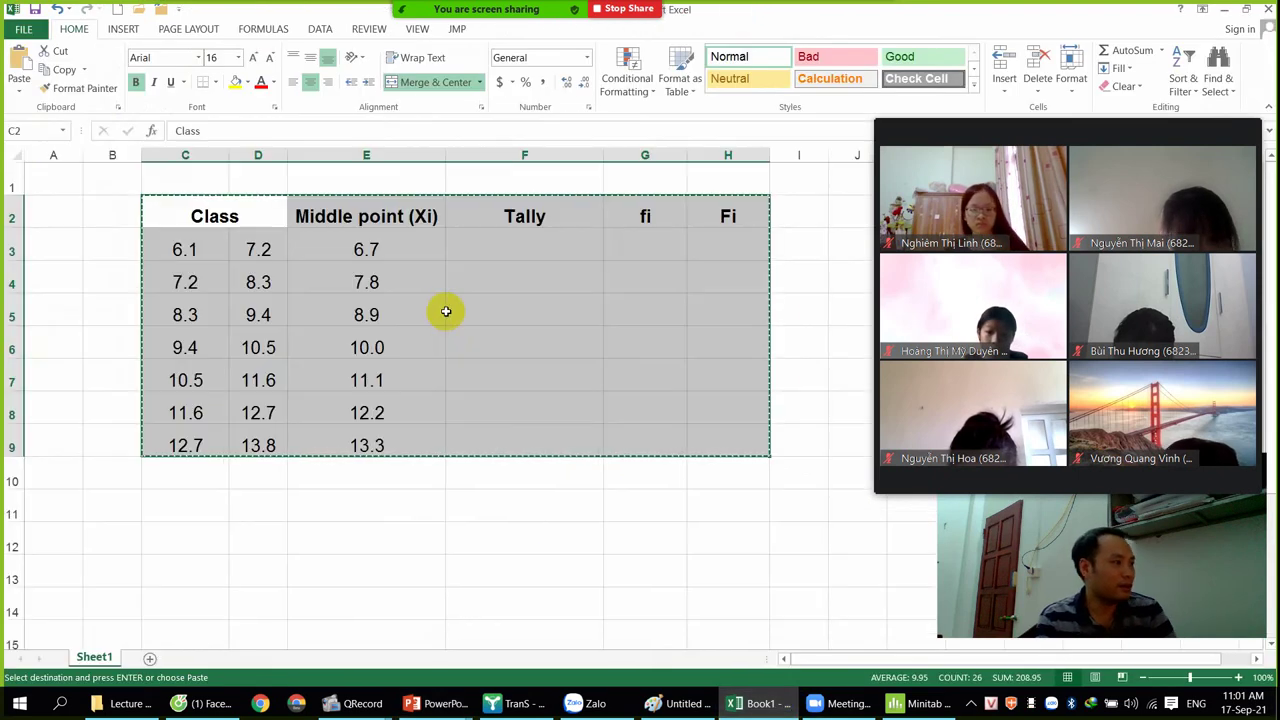
key(Escape)
click(429, 271)
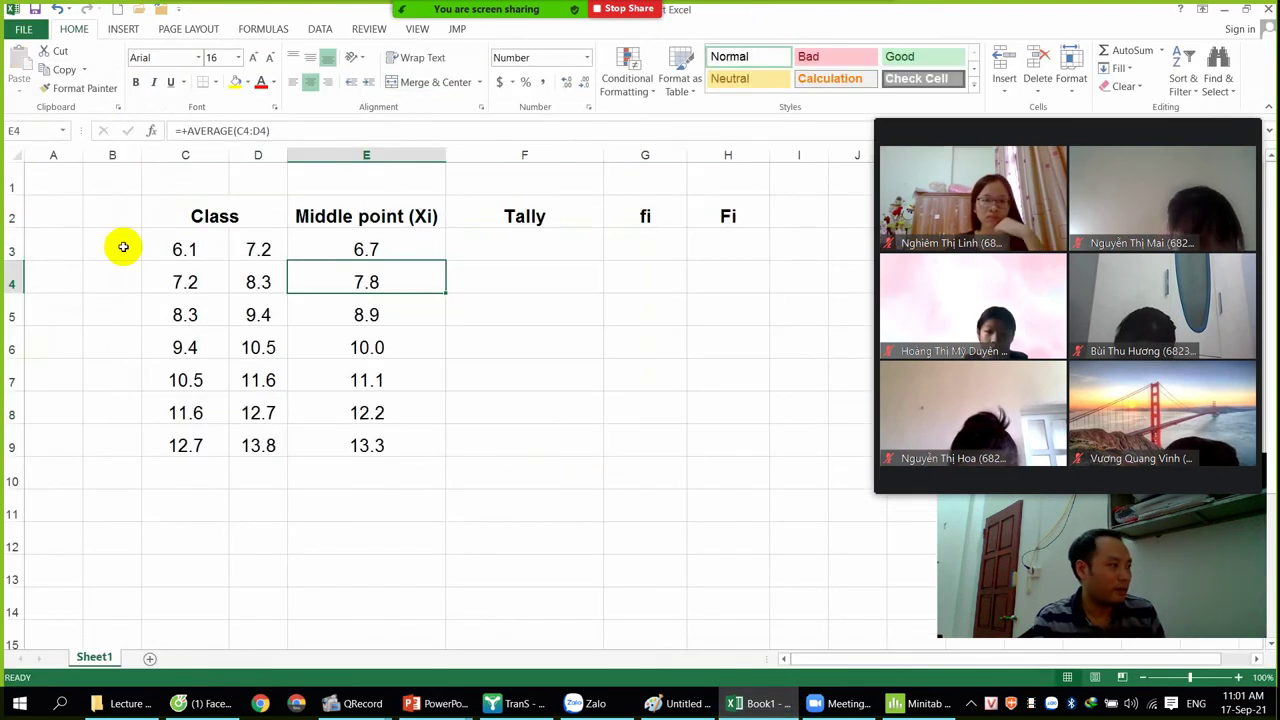
right_click(14, 249)
click(40, 362)
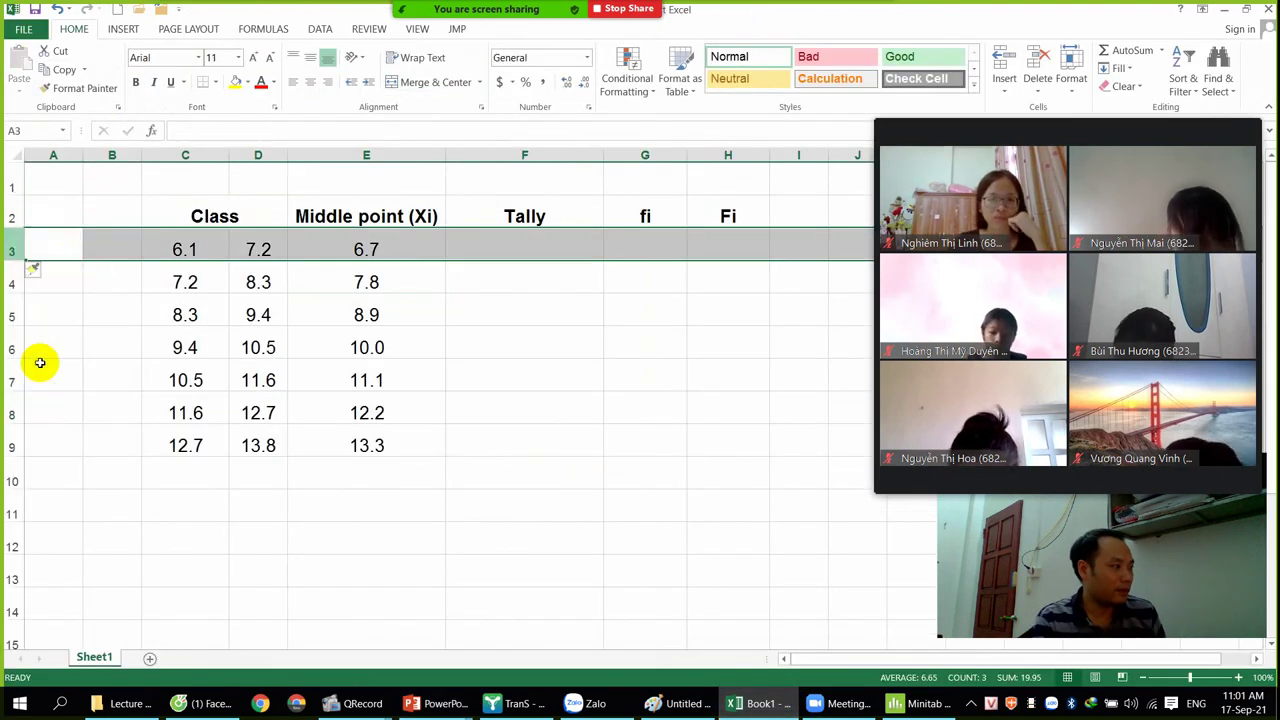
Step: Enter 5.0 and 6.1 as the lower and upper limits of the new first class in C3 and D3
click(180, 246)
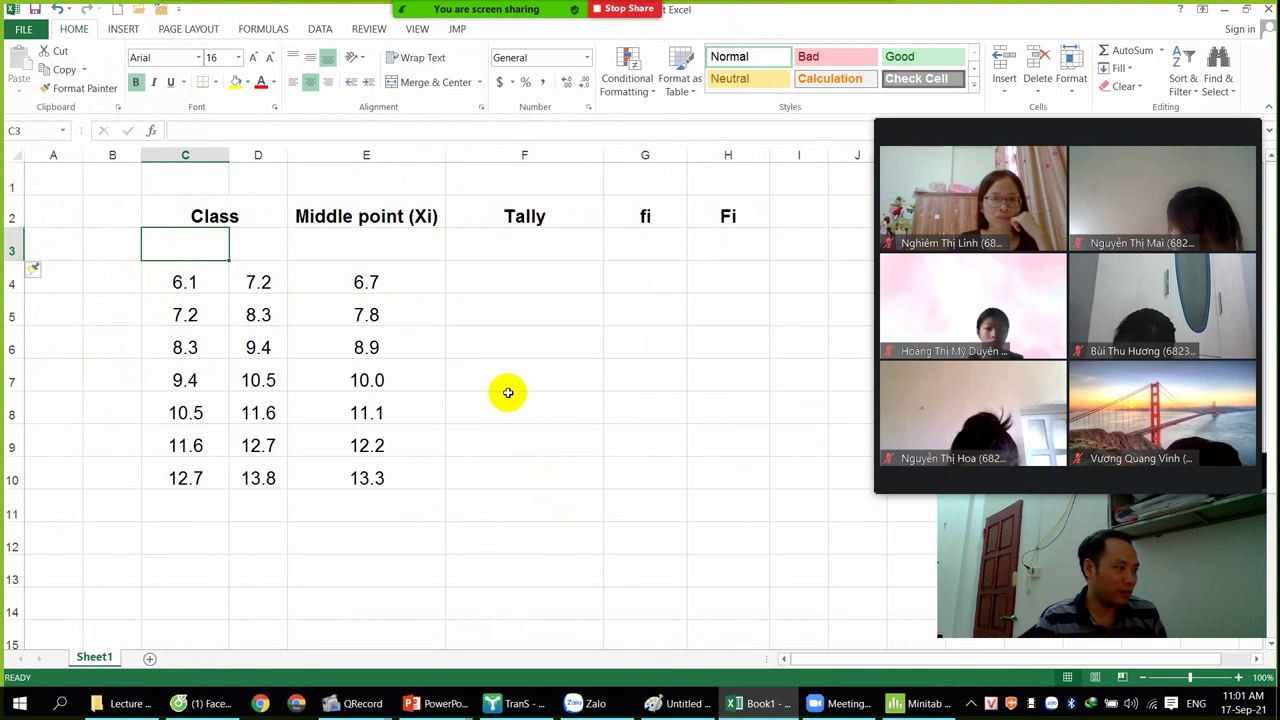
key(Right)
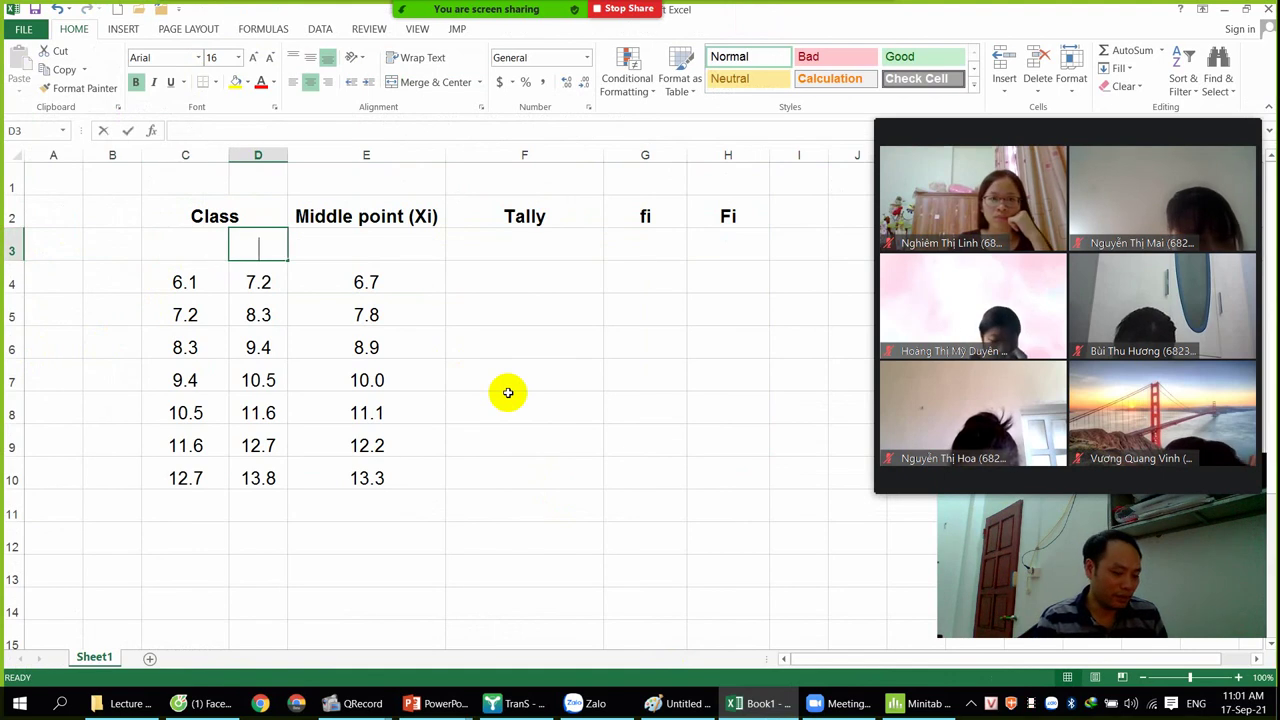
text(6.1)
key(Left)
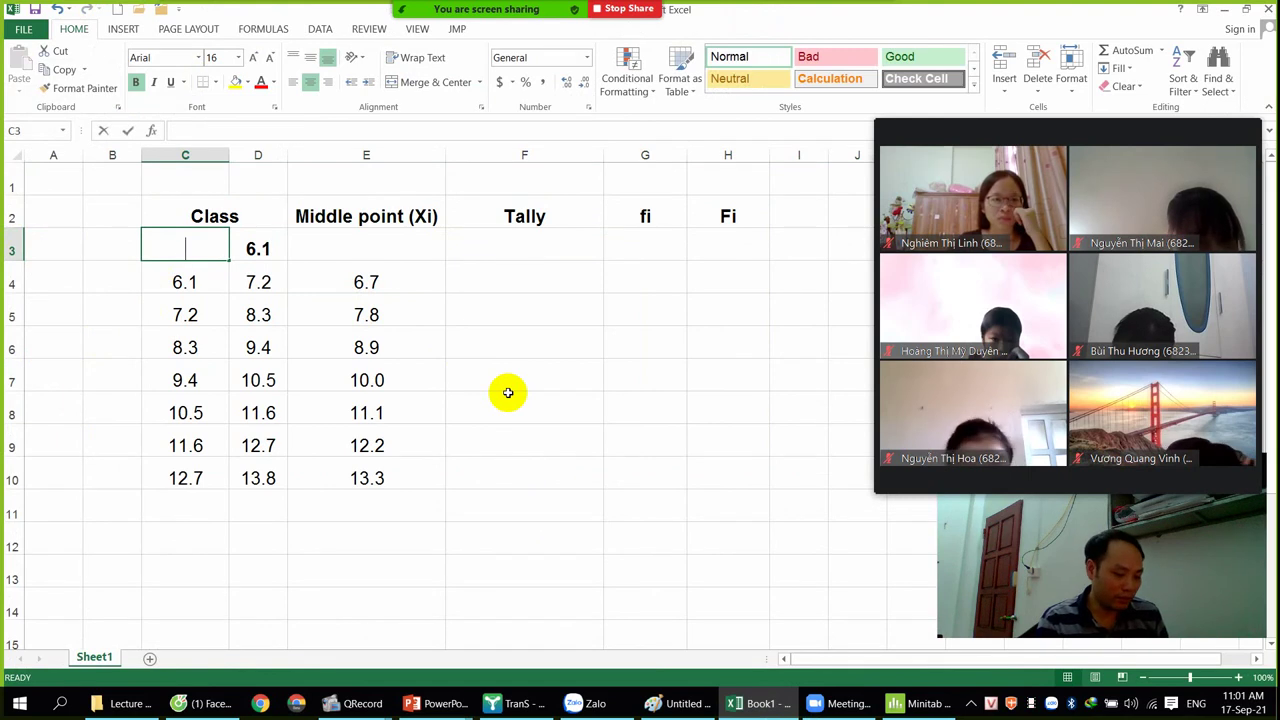
text(5.0)
key(Return)
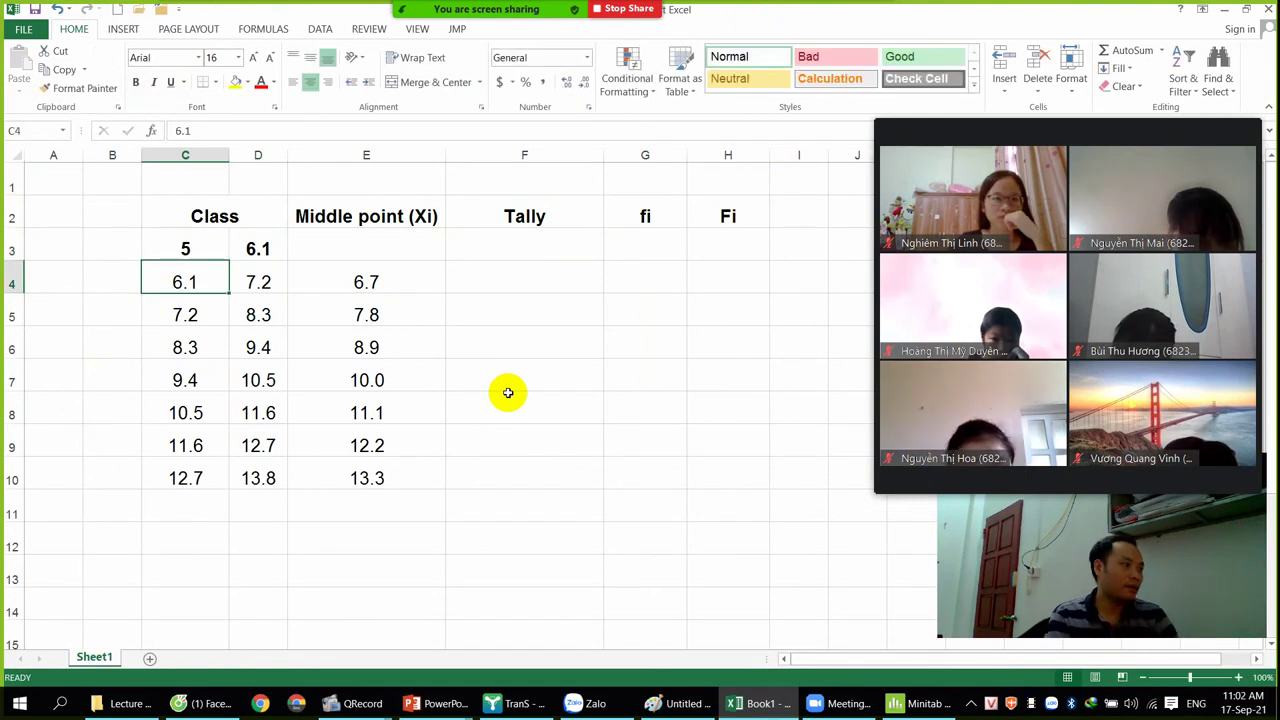
Step: Fill the middle point formula from E4 up into E3 for the new first class
key(Up)
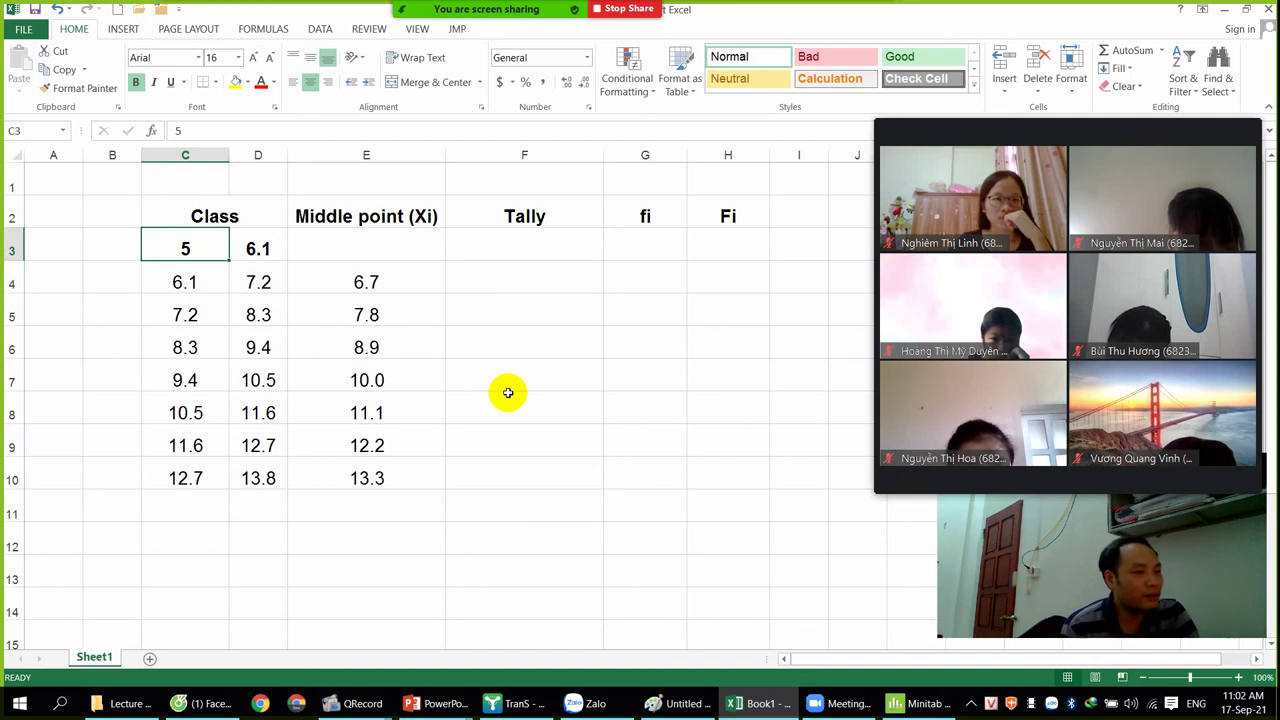
key(Right)
key(Right)
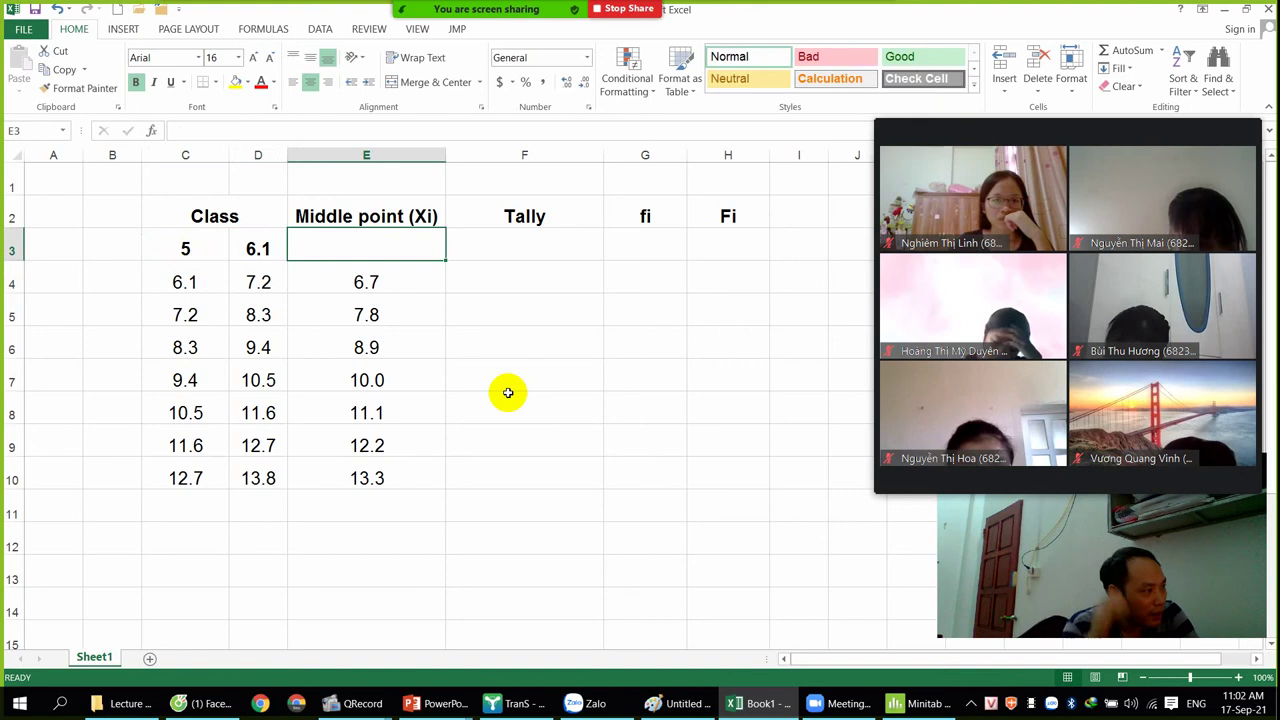
key(Down)
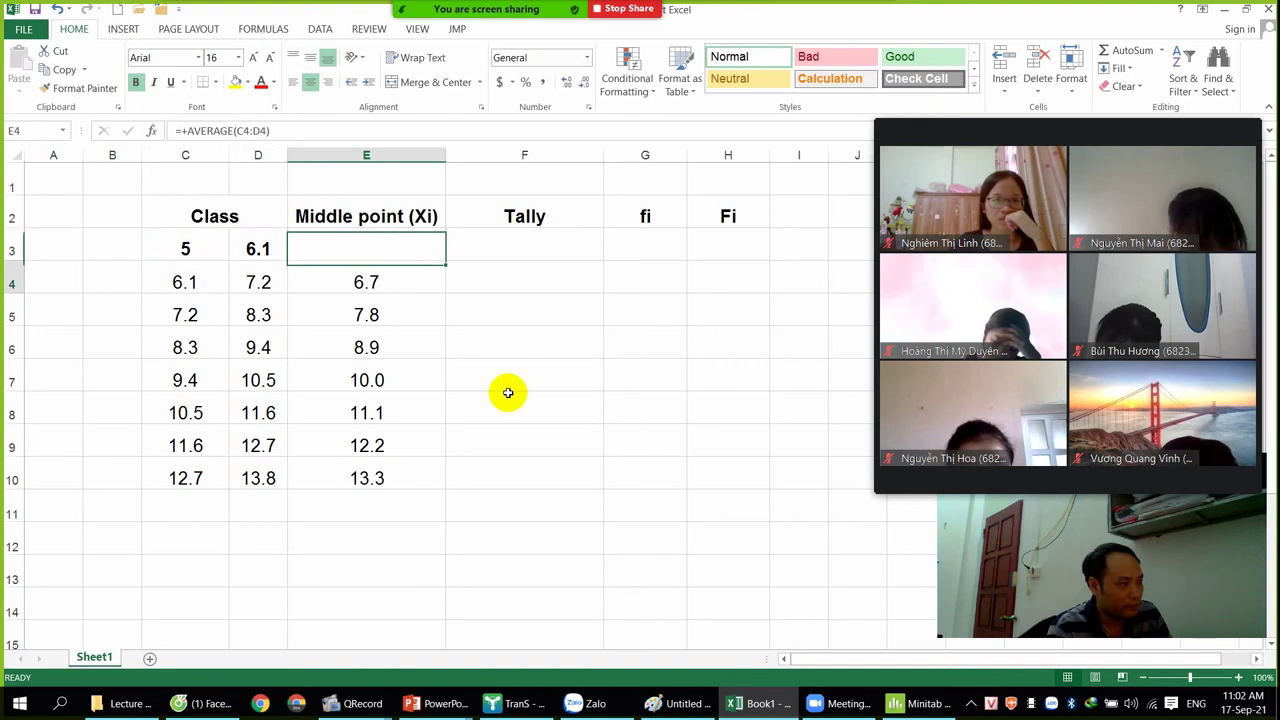
drag(443, 289, 430, 241)
click(405, 249)
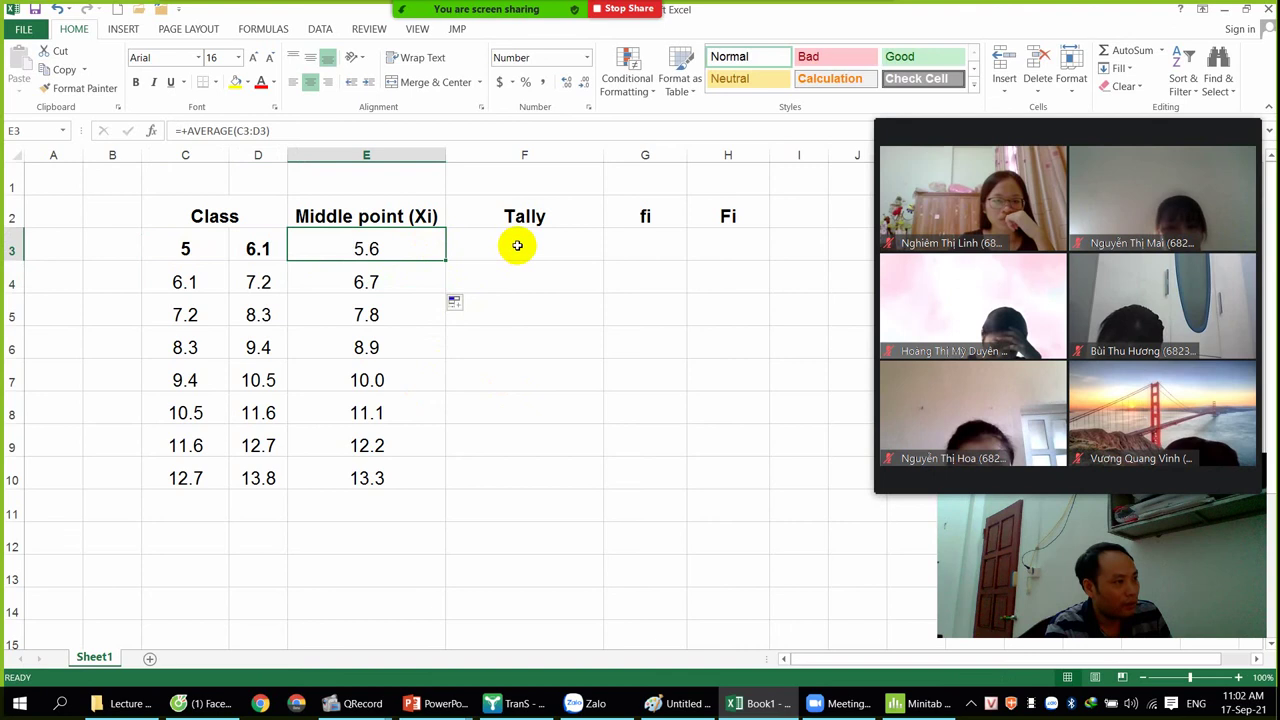
Step: Enter 1 as both the Tally and the fi of the new first class
click(514, 243)
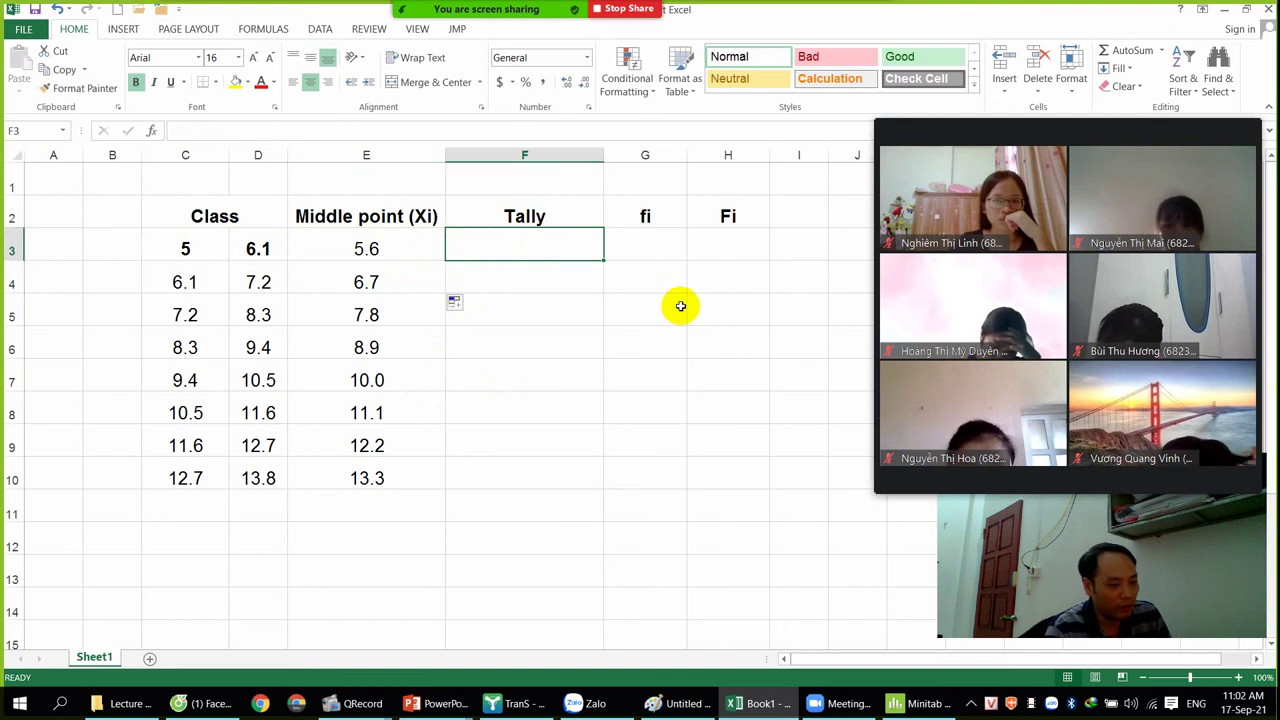
text(1)
key(Tab)
text(1)
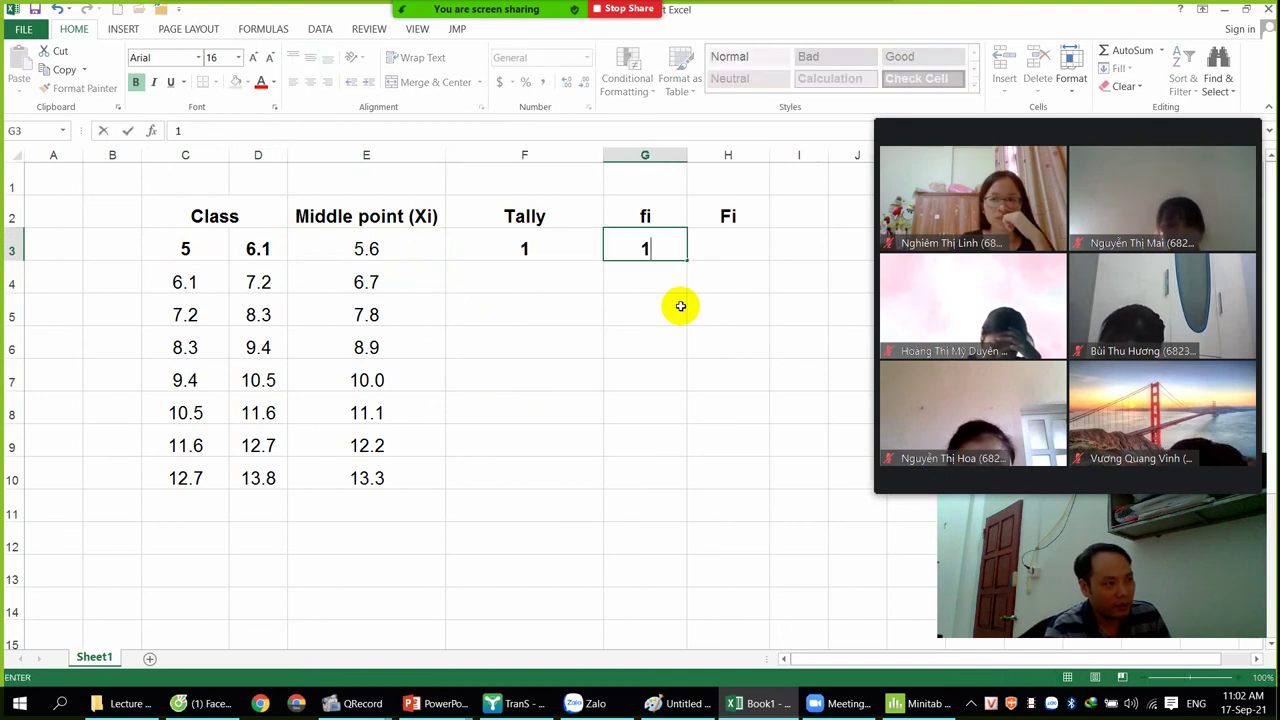
key(Return)
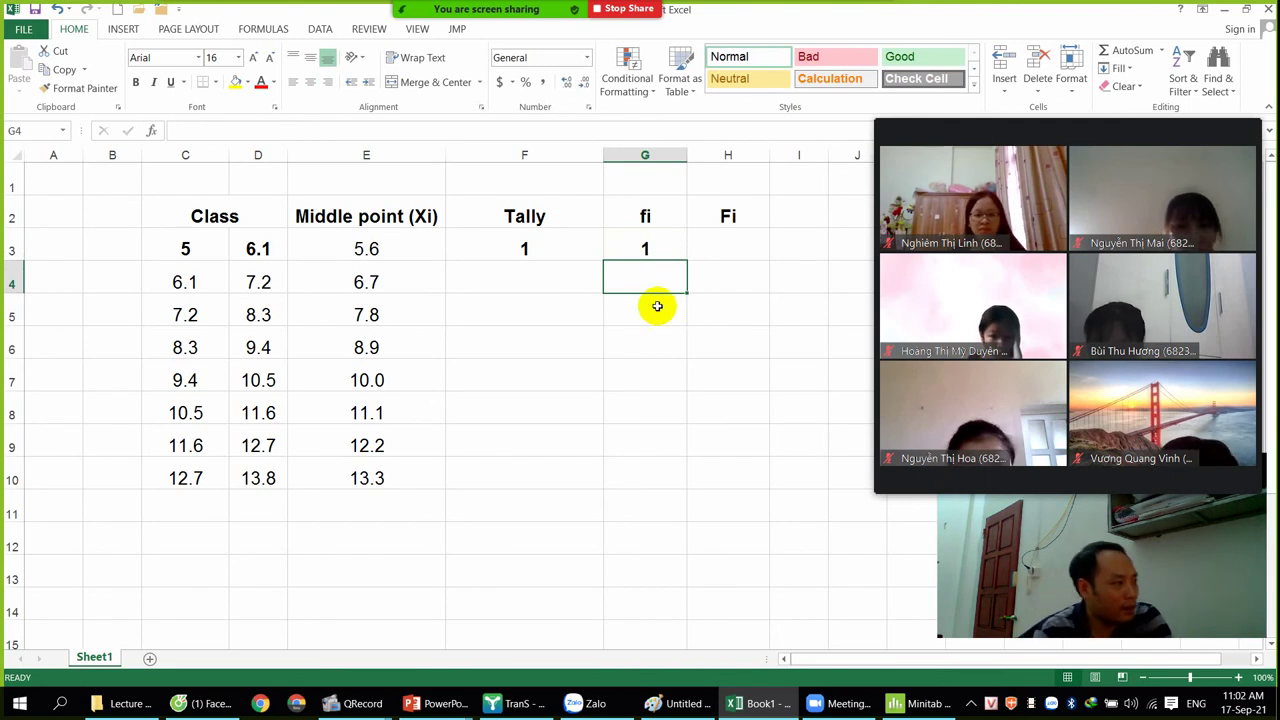
Step: Examine the limits of the first two classes, comparing where 6.1 ends one class and starts the next, and the first tally
click(206, 283)
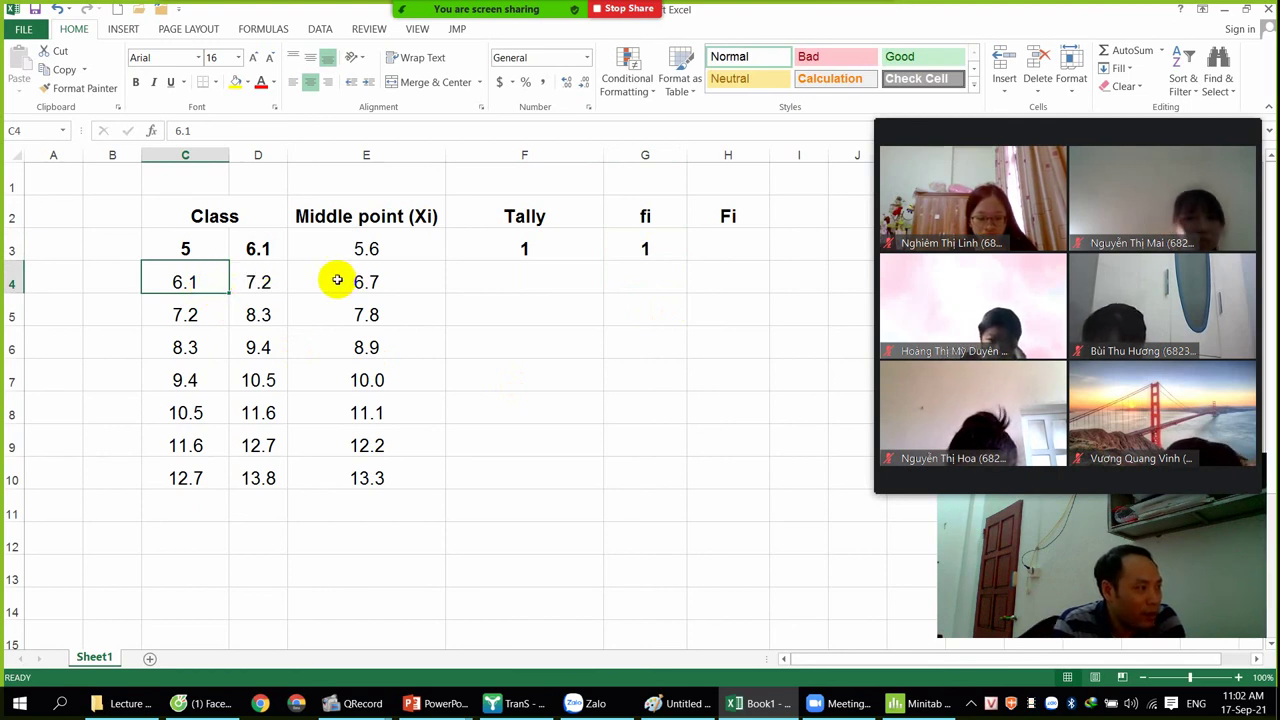
click(264, 281)
click(196, 280)
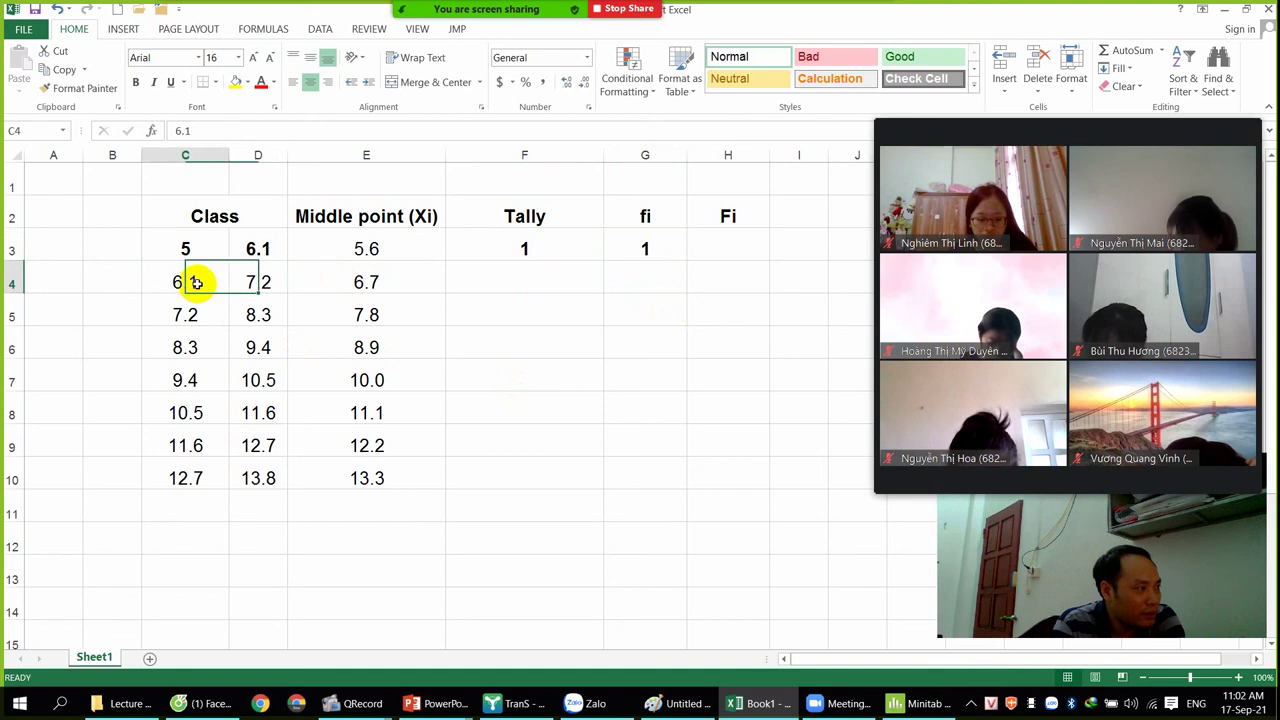
click(12, 283)
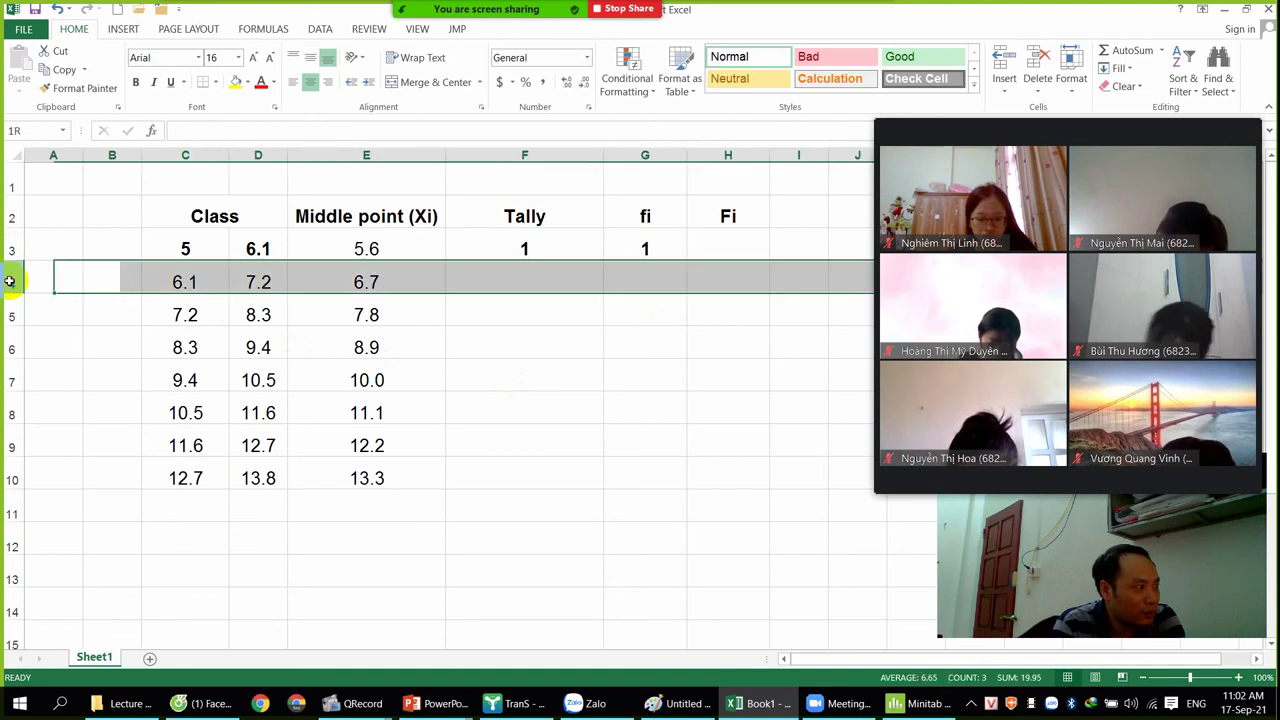
drag(172, 279, 264, 281)
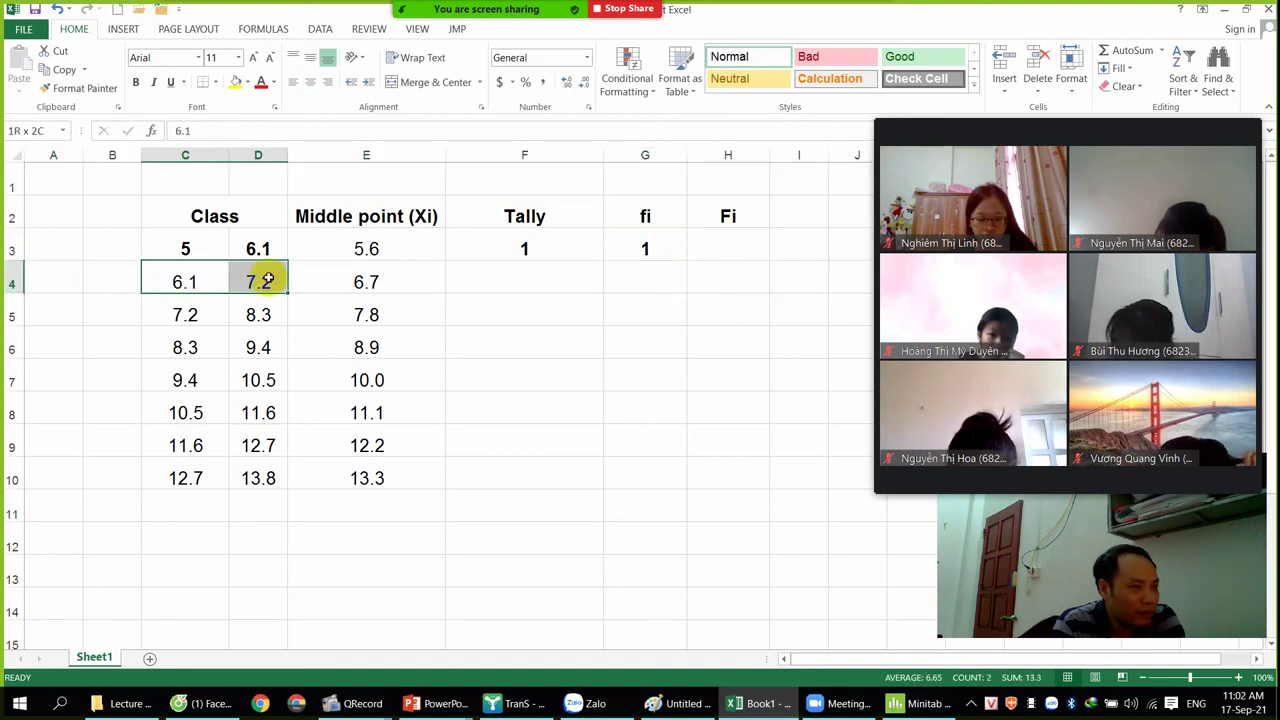
click(250, 247)
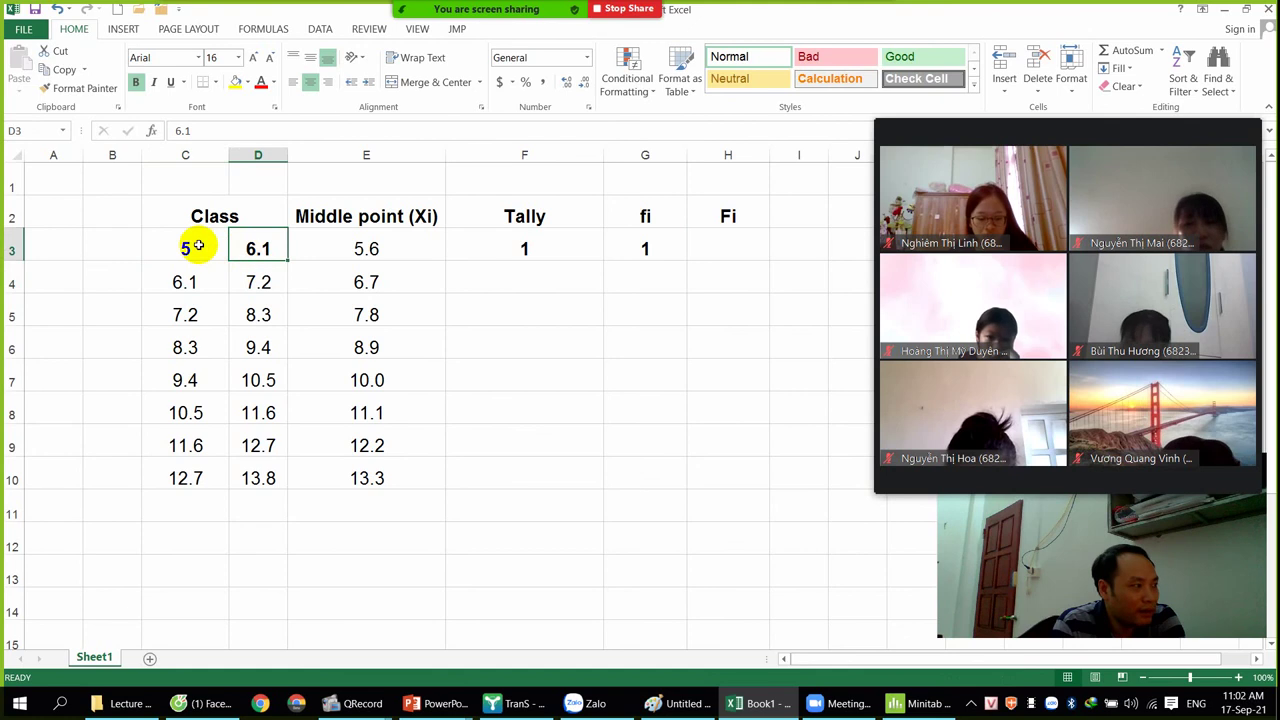
drag(197, 245, 248, 249)
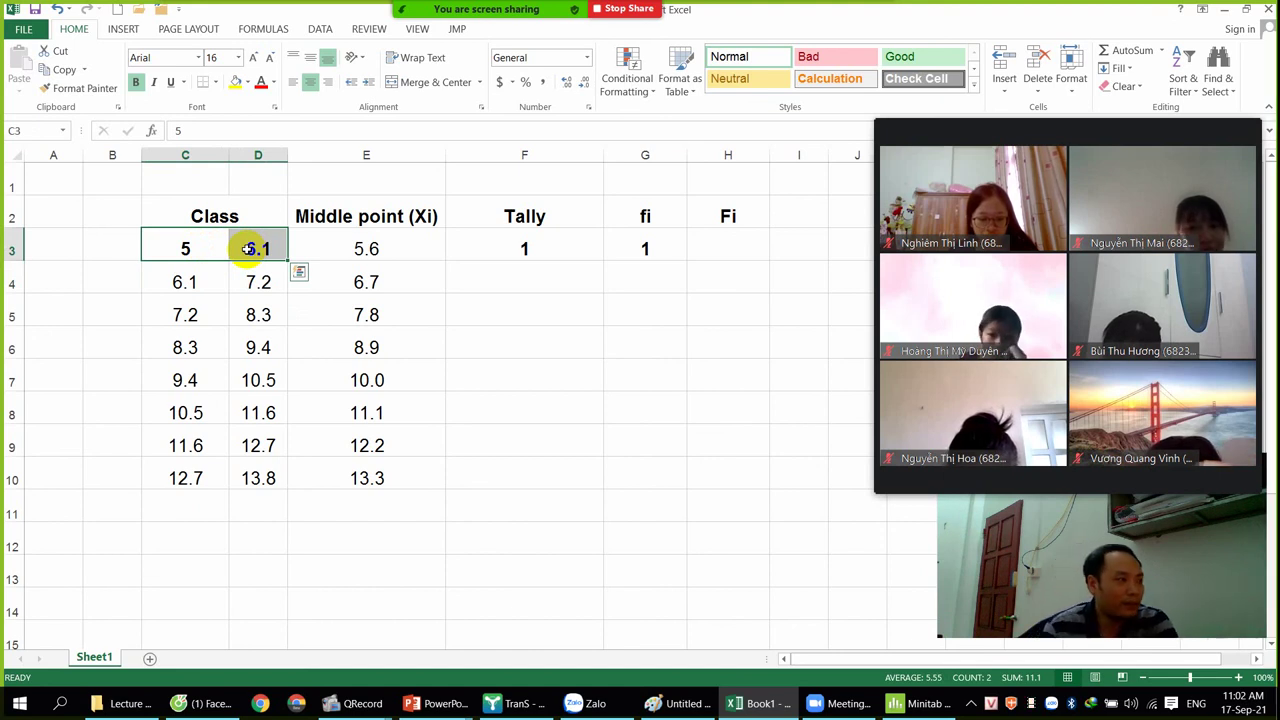
click(474, 242)
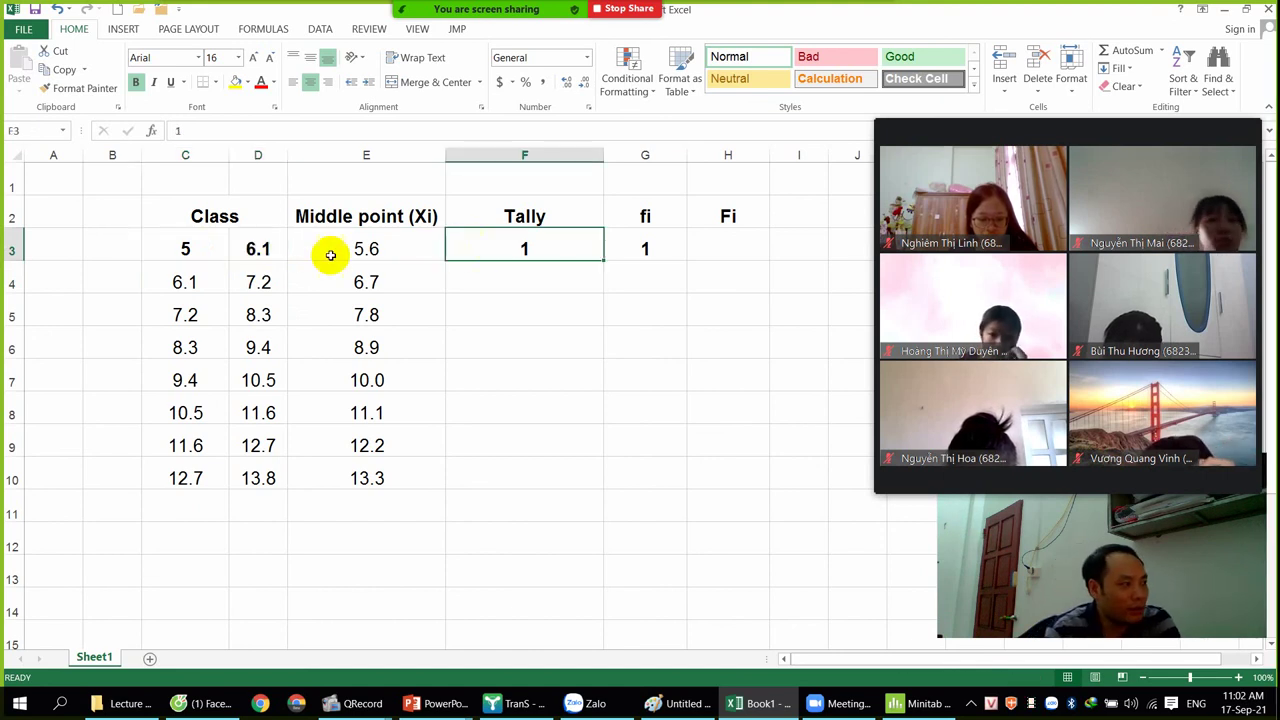
click(188, 281)
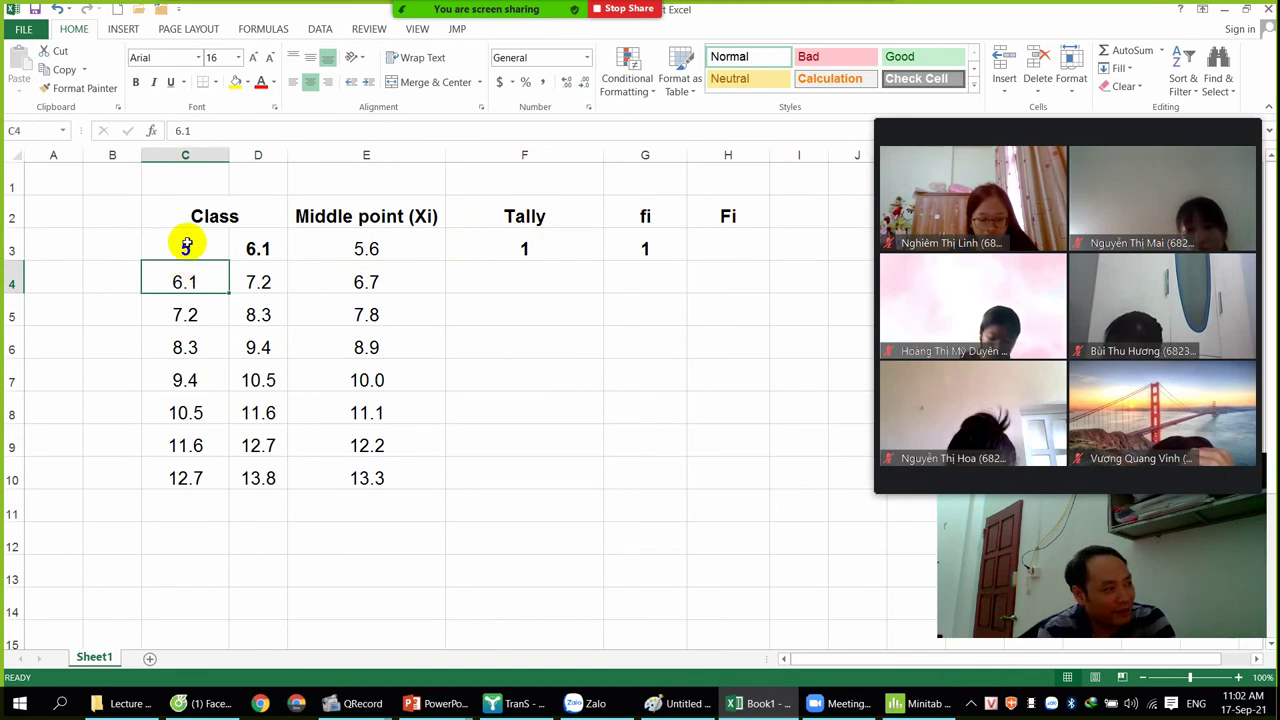
click(186, 247)
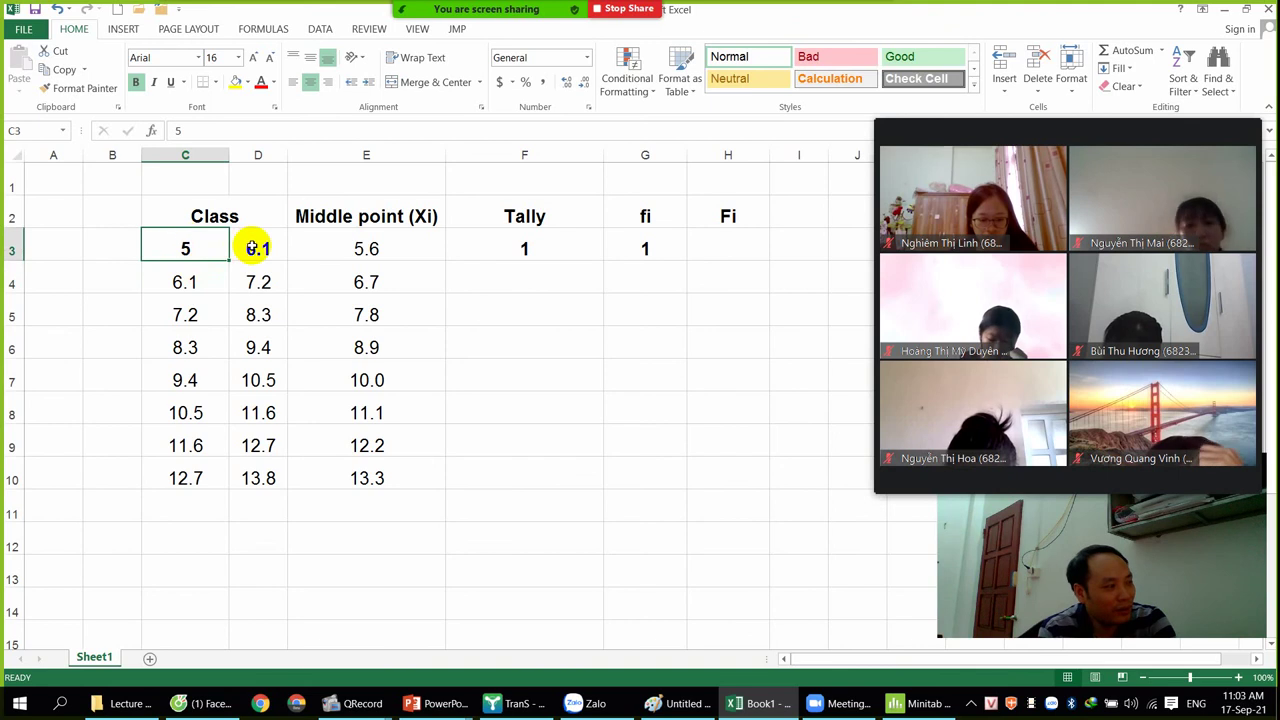
Step: Switch to Minitab to compare the first DBH value with its recoded value, and return to Excel to review the first class row
click(920, 703)
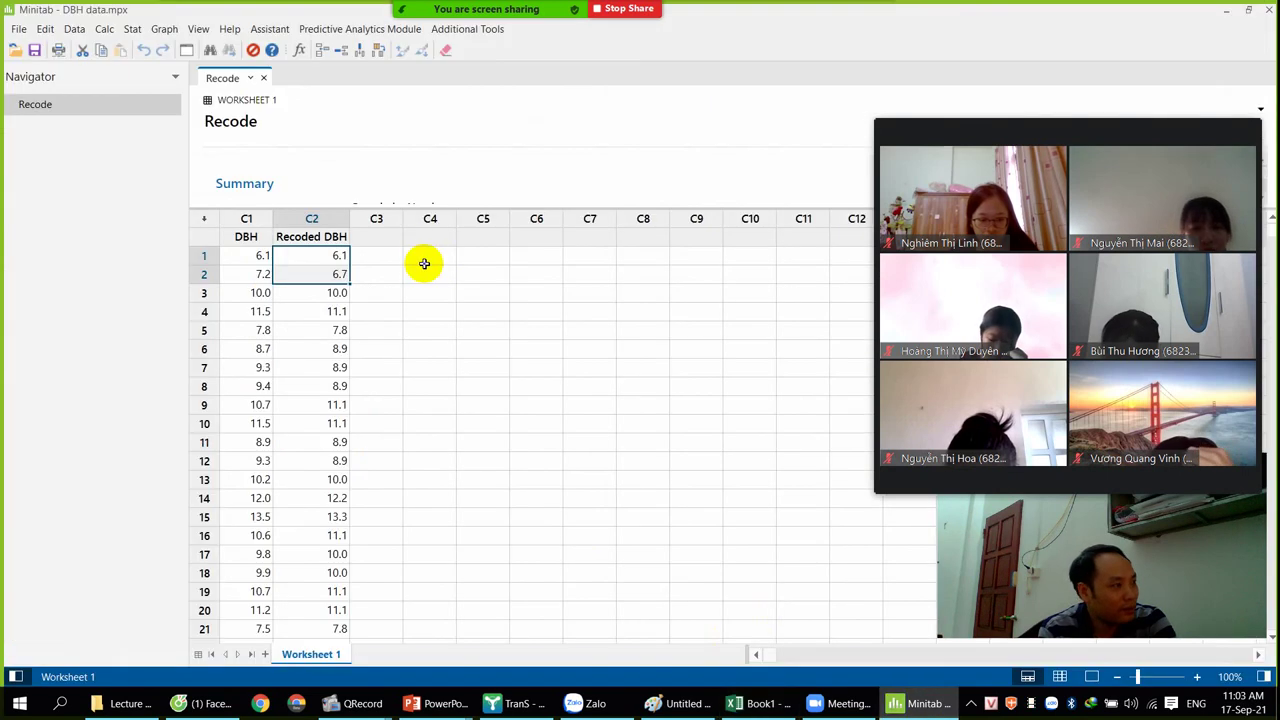
click(338, 257)
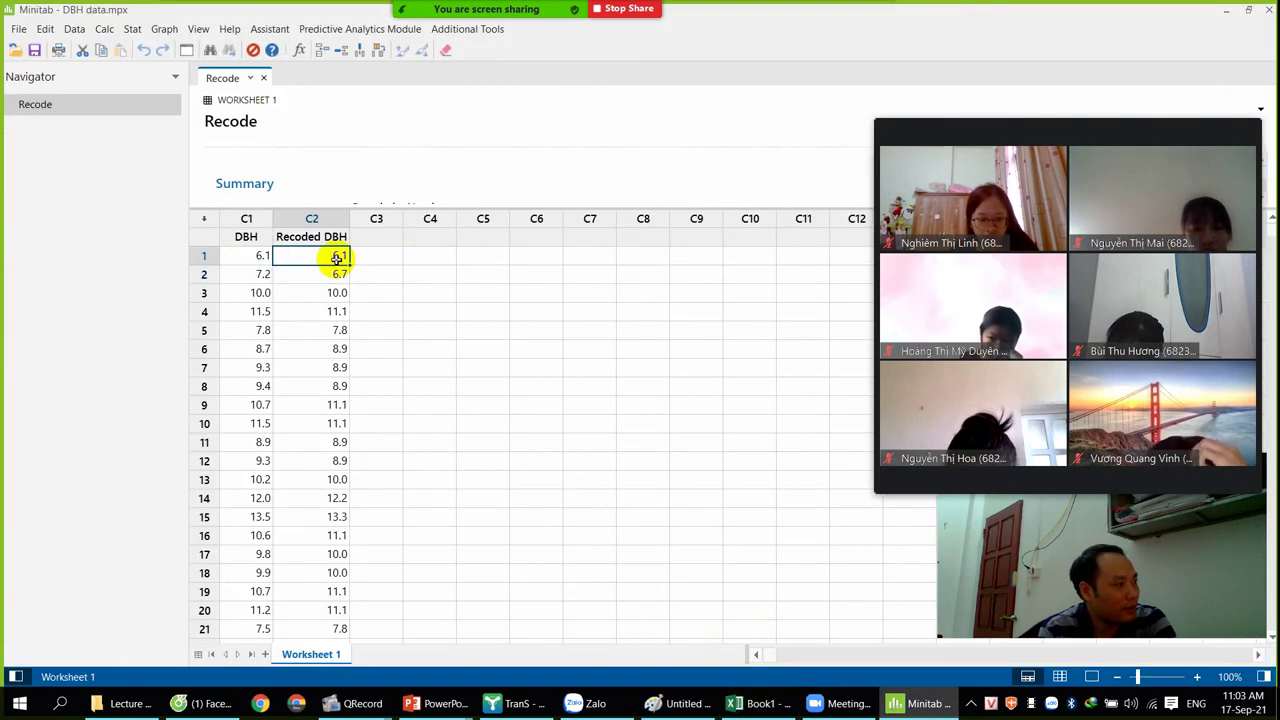
click(132, 29)
mouse_move(220, 52)
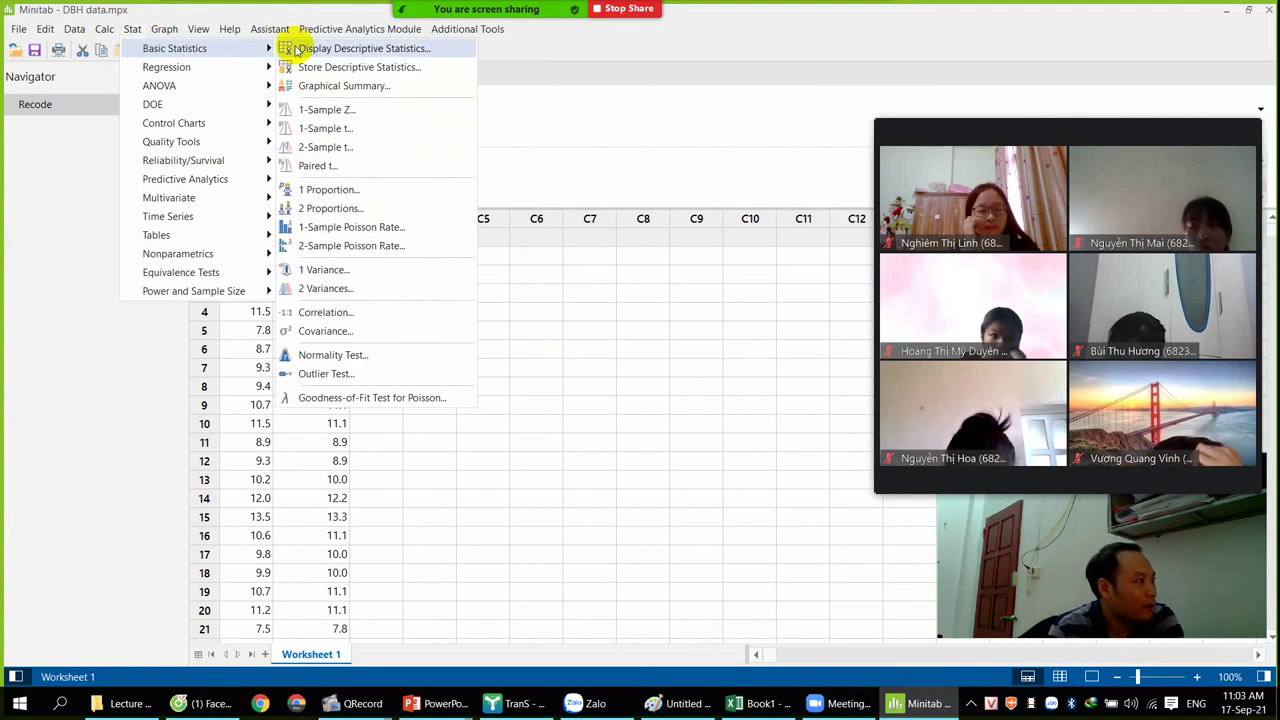
mouse_move(175, 30)
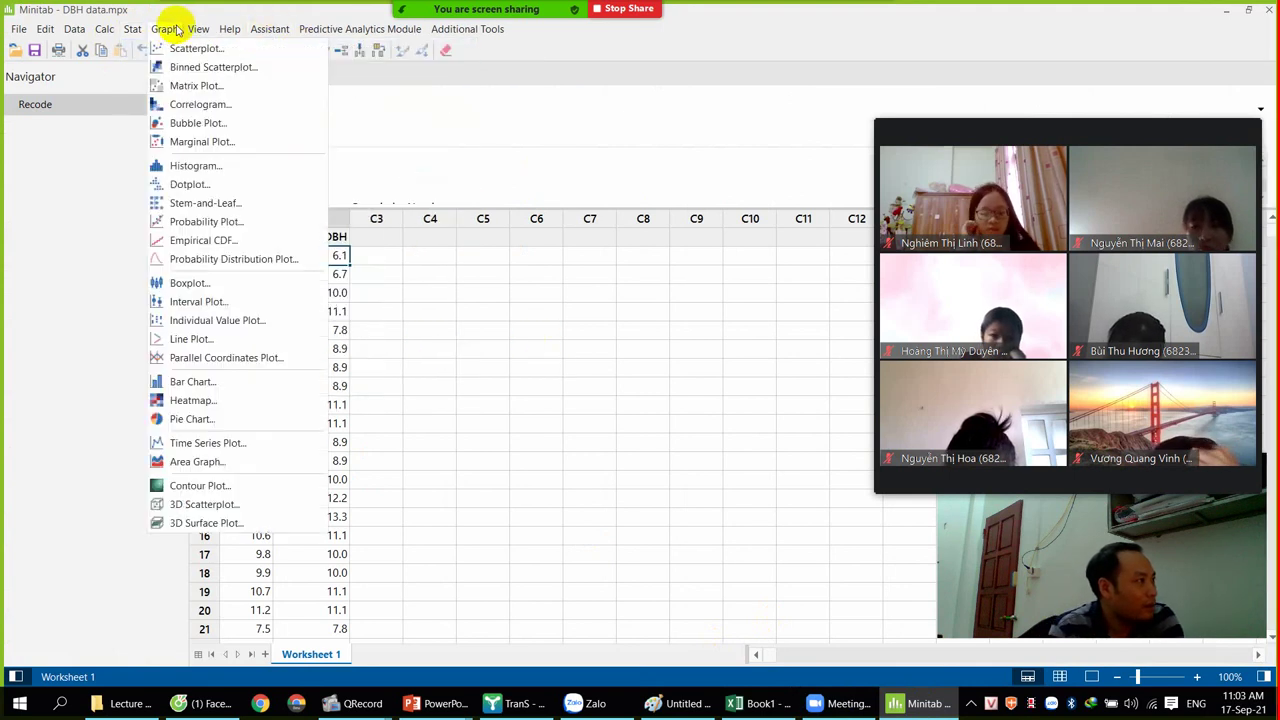
click(485, 346)
click(256, 255)
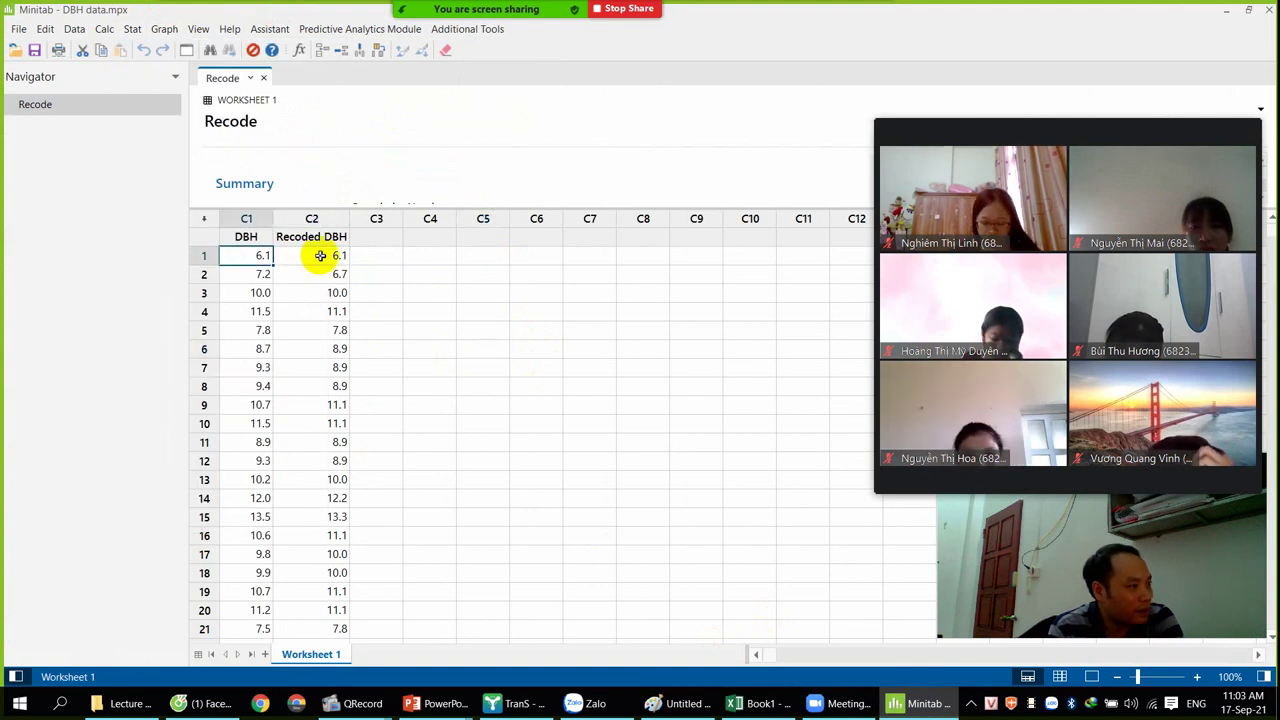
click(316, 255)
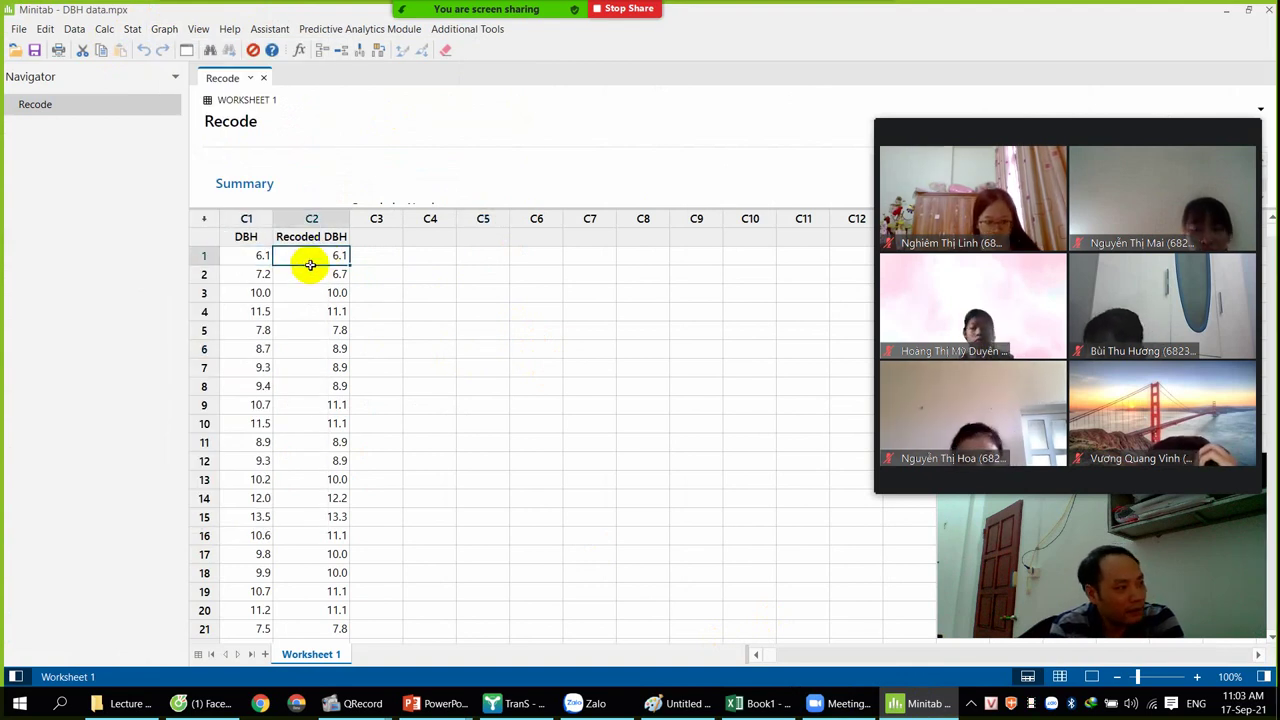
click(760, 703)
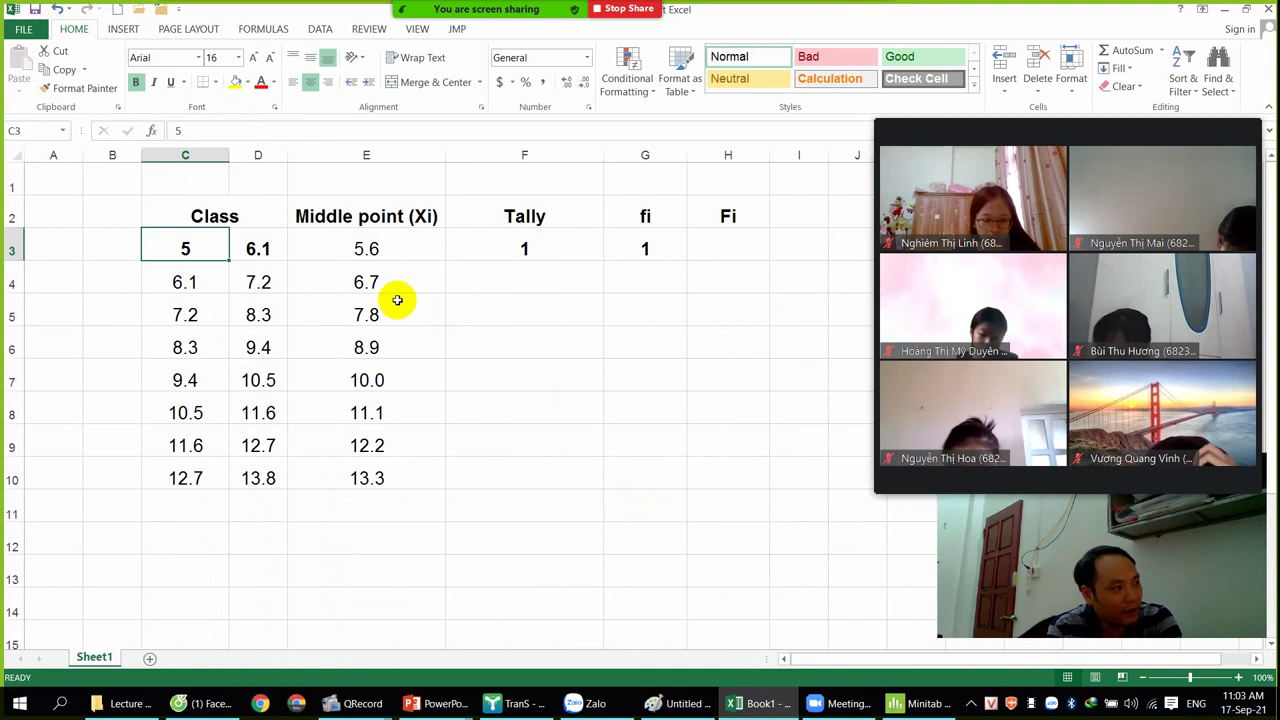
click(18, 244)
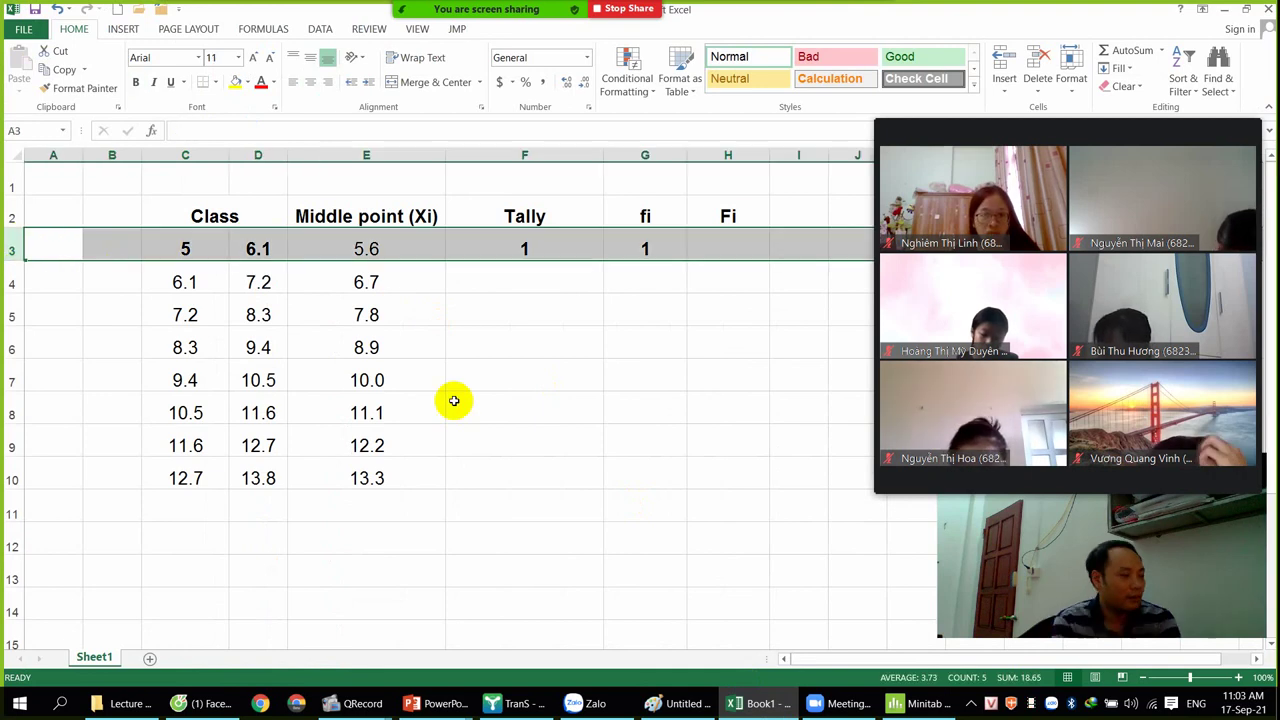
Step: Open the attendance workbook from the 2021 folder in Advanced training > Bachelor > Statistics using File Explorer
key(super+d)
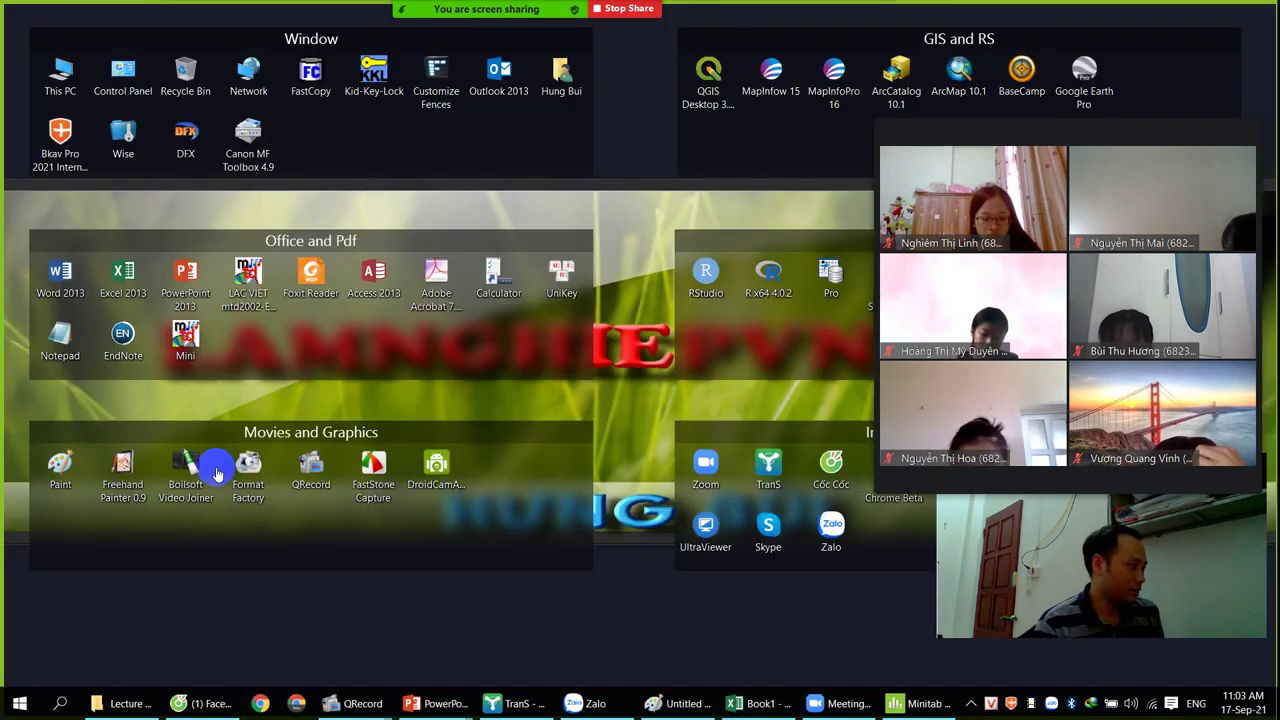
click(128, 706)
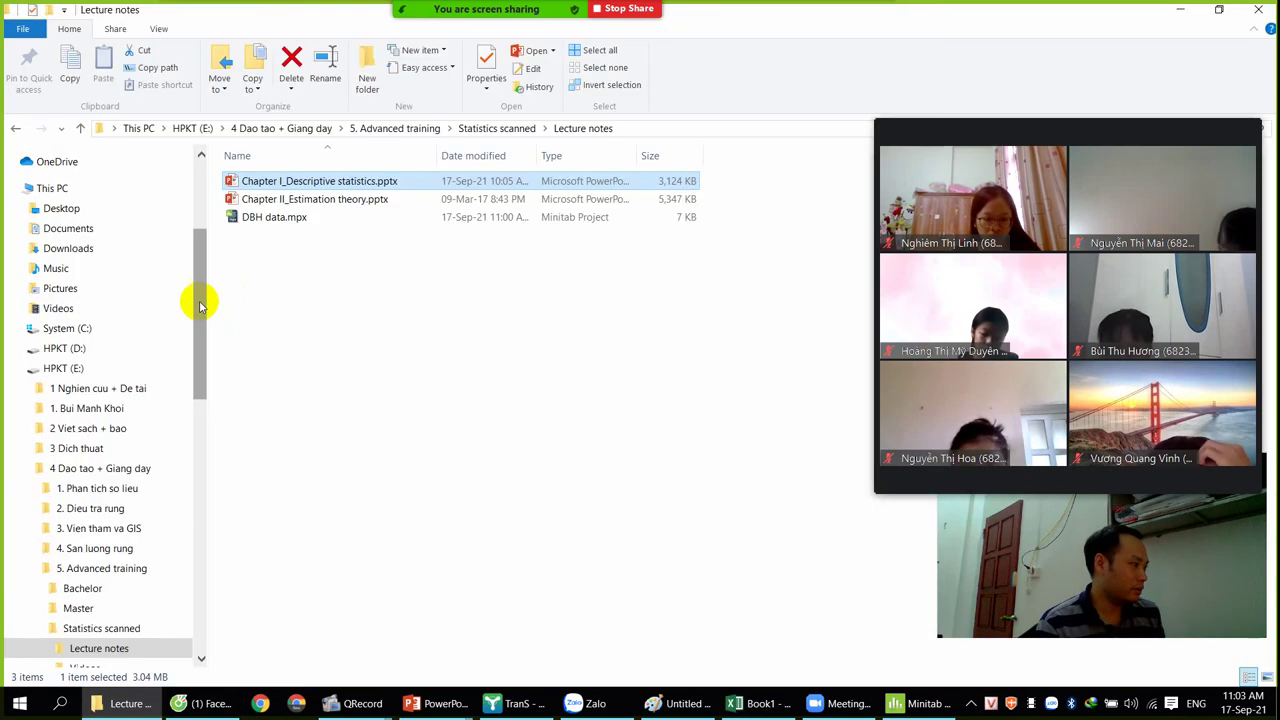
drag(194, 300, 196, 352)
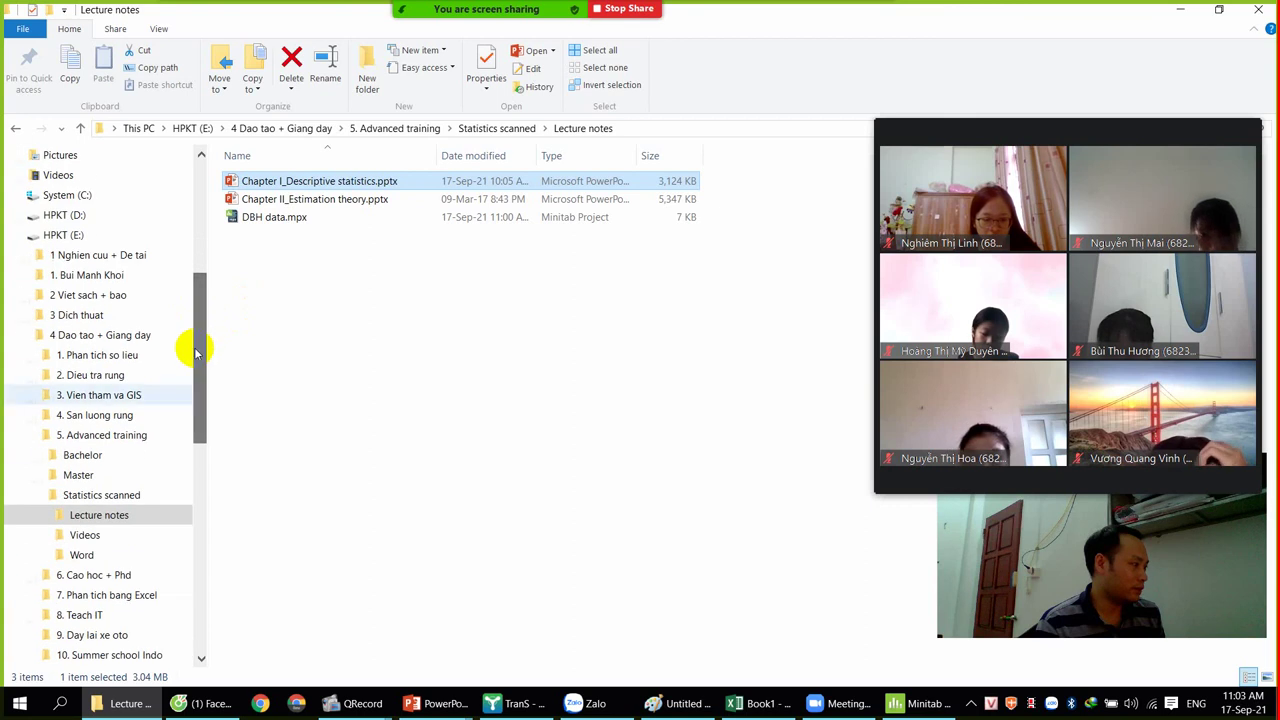
click(80, 455)
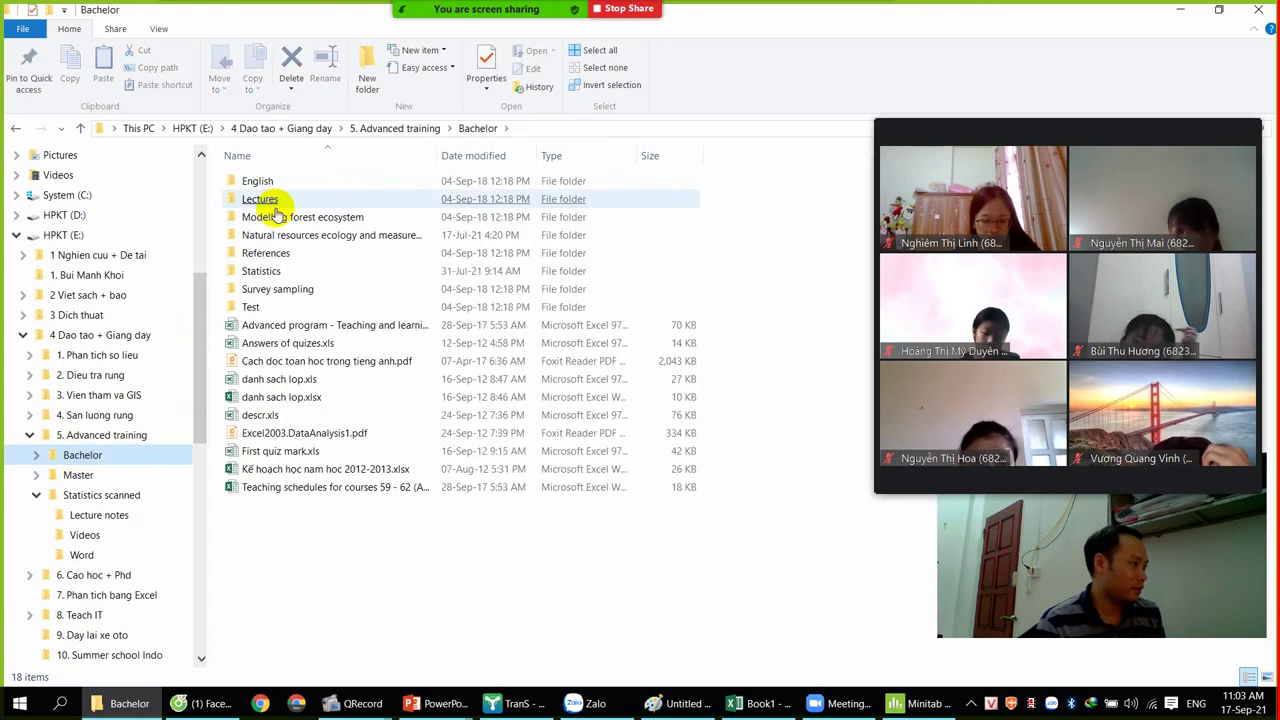
double_click(277, 273)
click(292, 191)
double_click(251, 216)
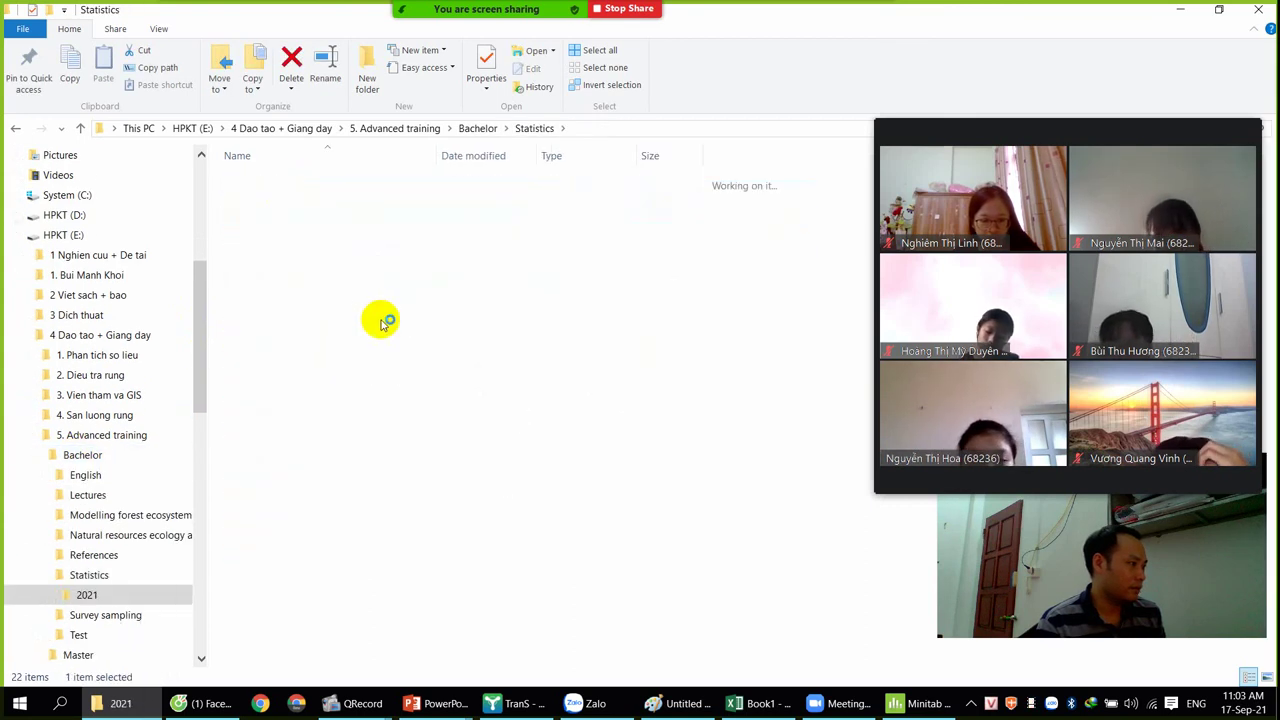
double_click(276, 200)
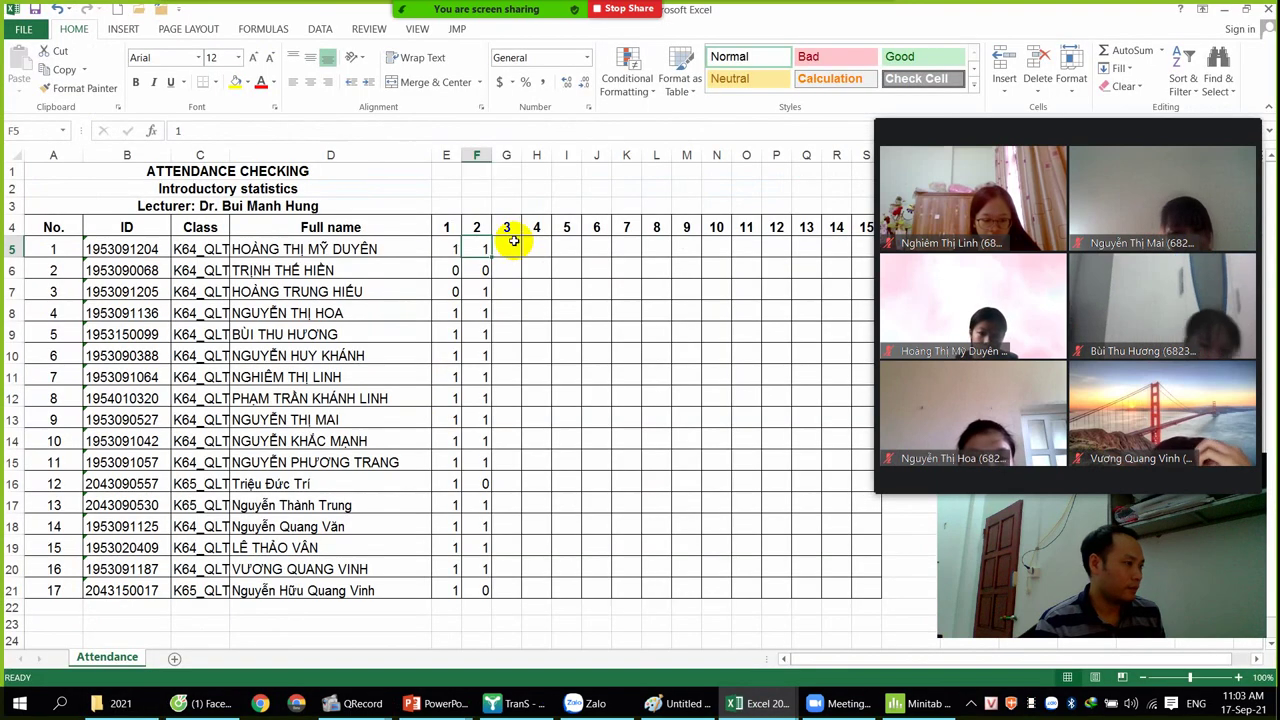
Step: Record session 3 attendance in G5:G7 for students No. 1 to 3 as 1, 0 and 1
click(508, 247)
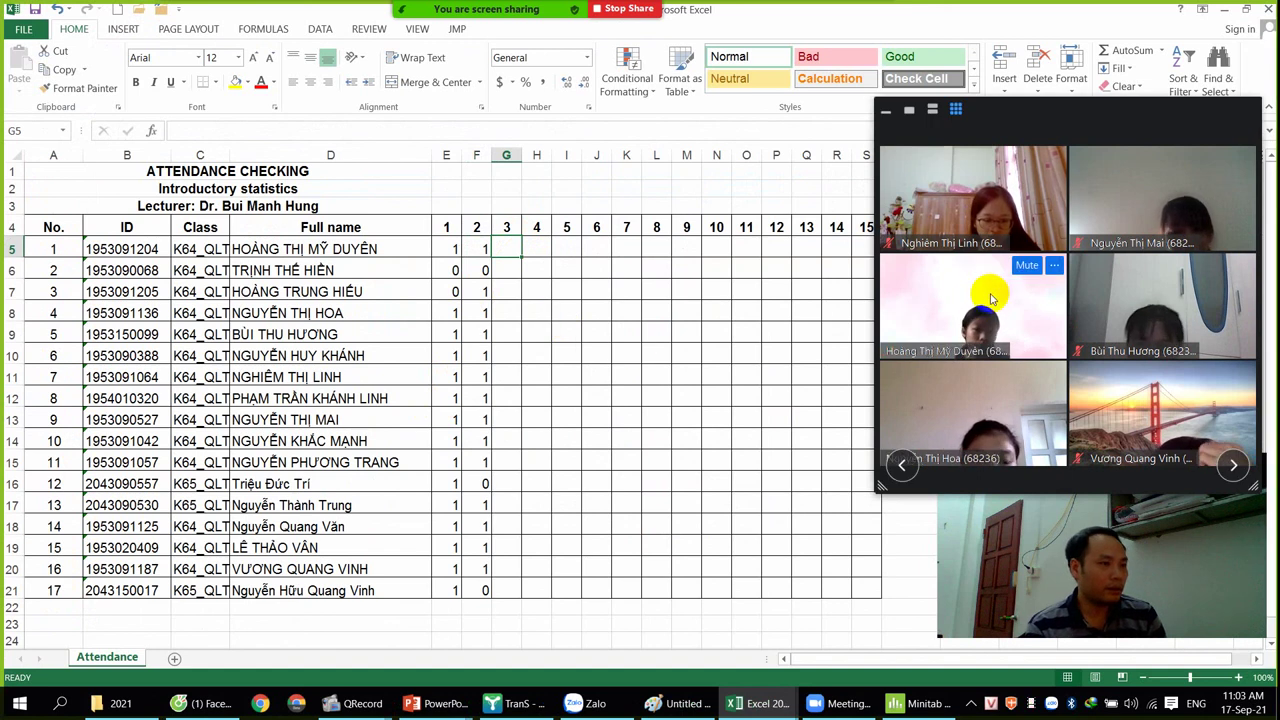
text(1)
click(507, 270)
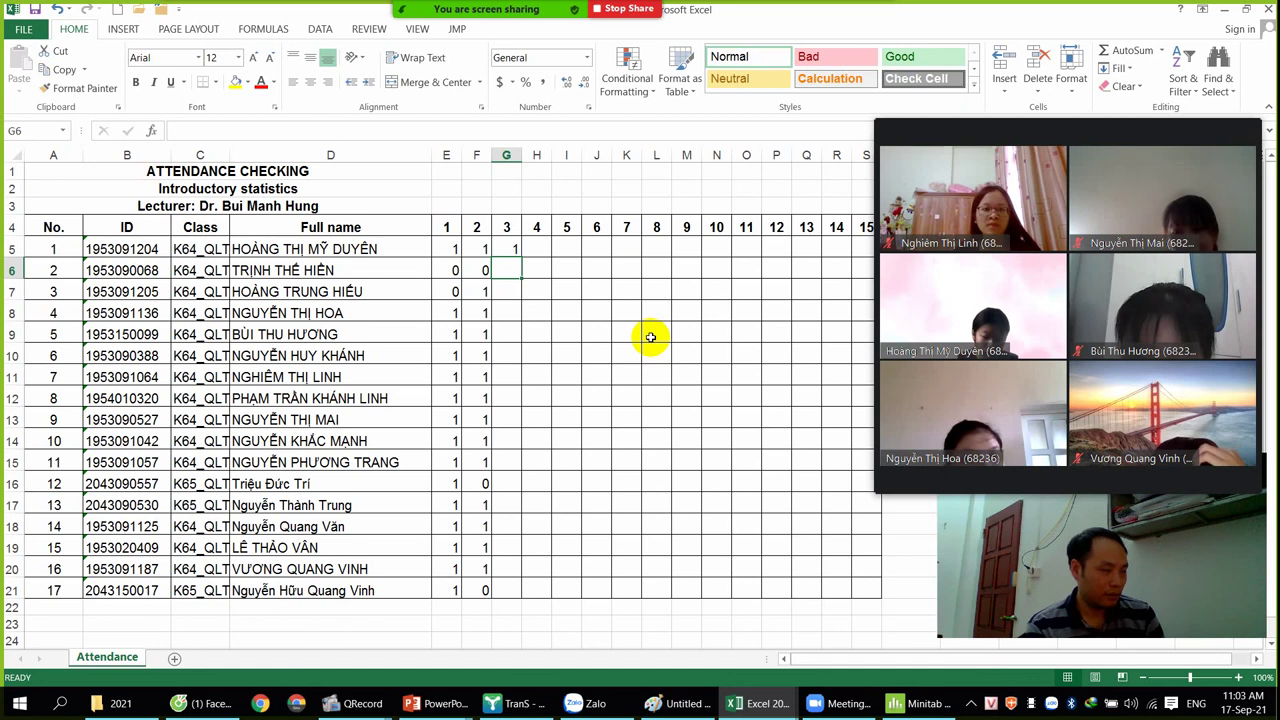
text(0)
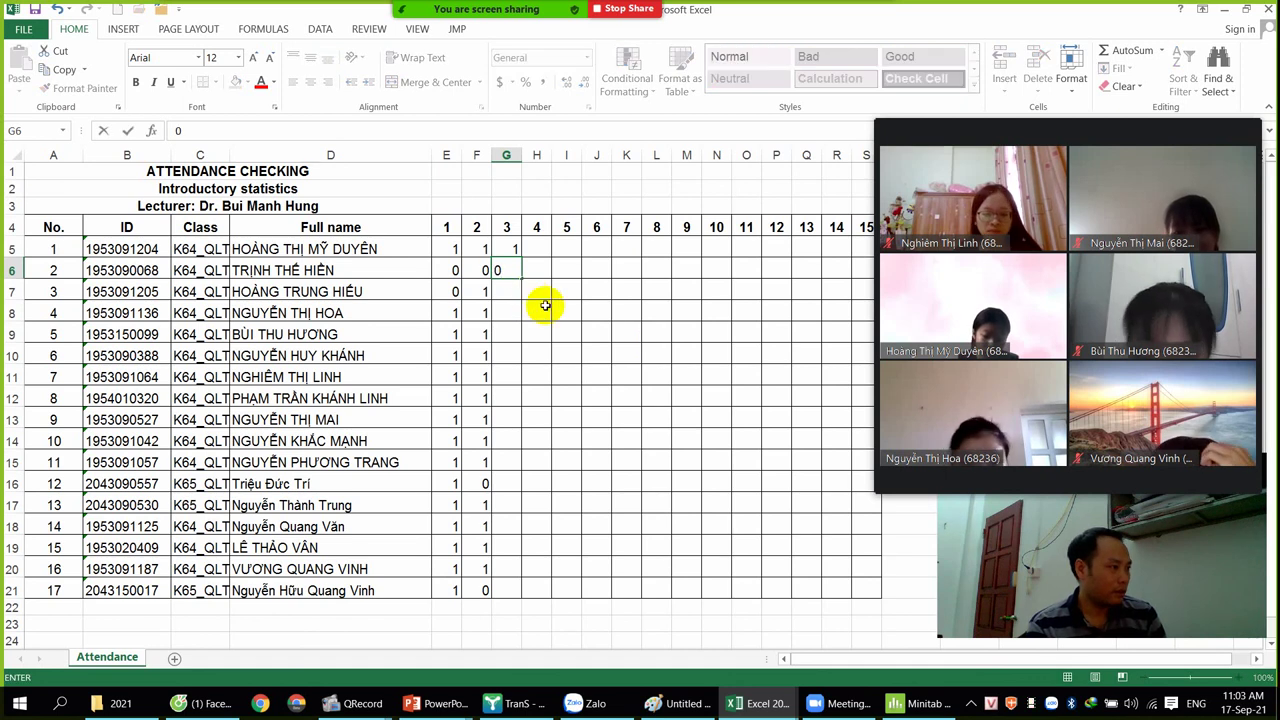
text(0)
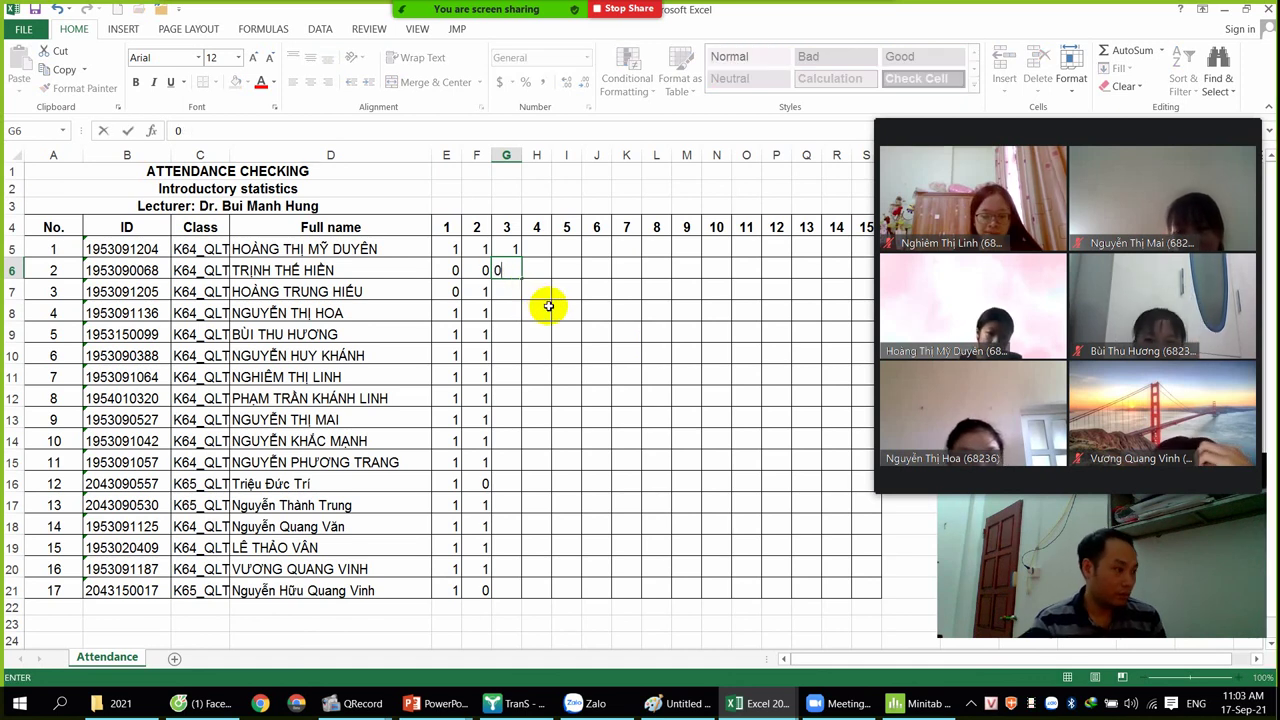
key(Return)
text(1)
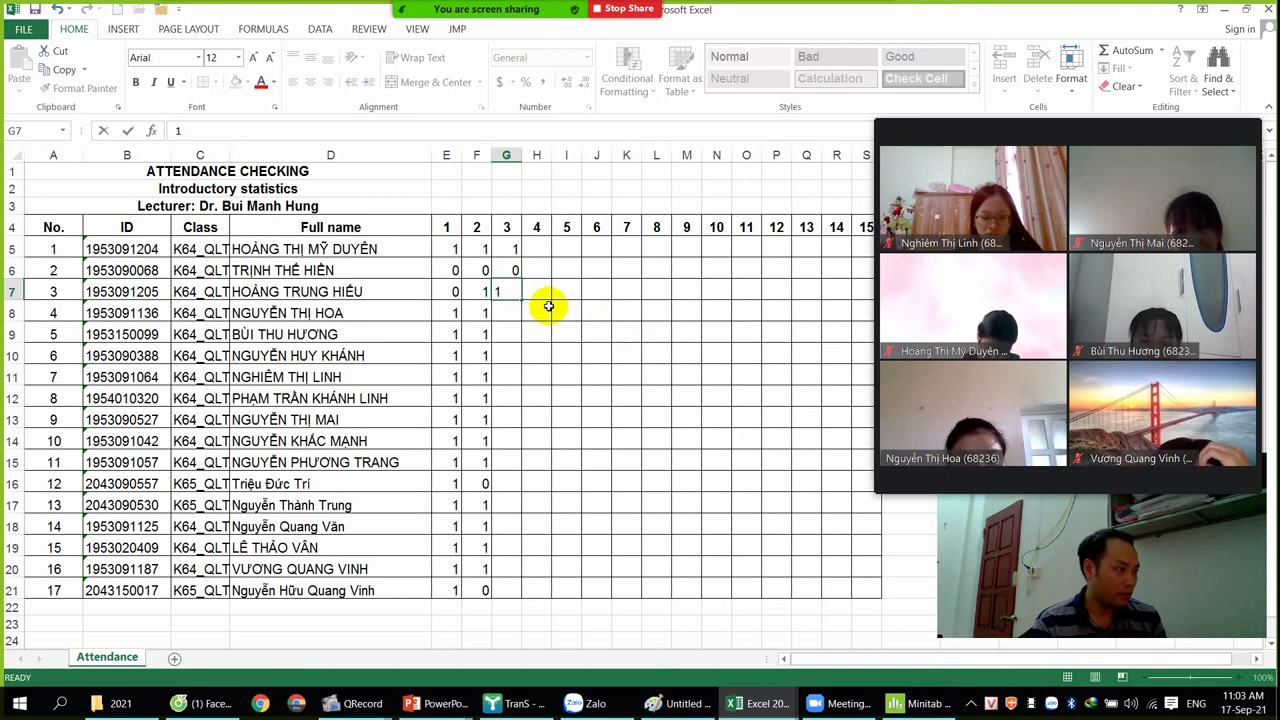
key(Return)
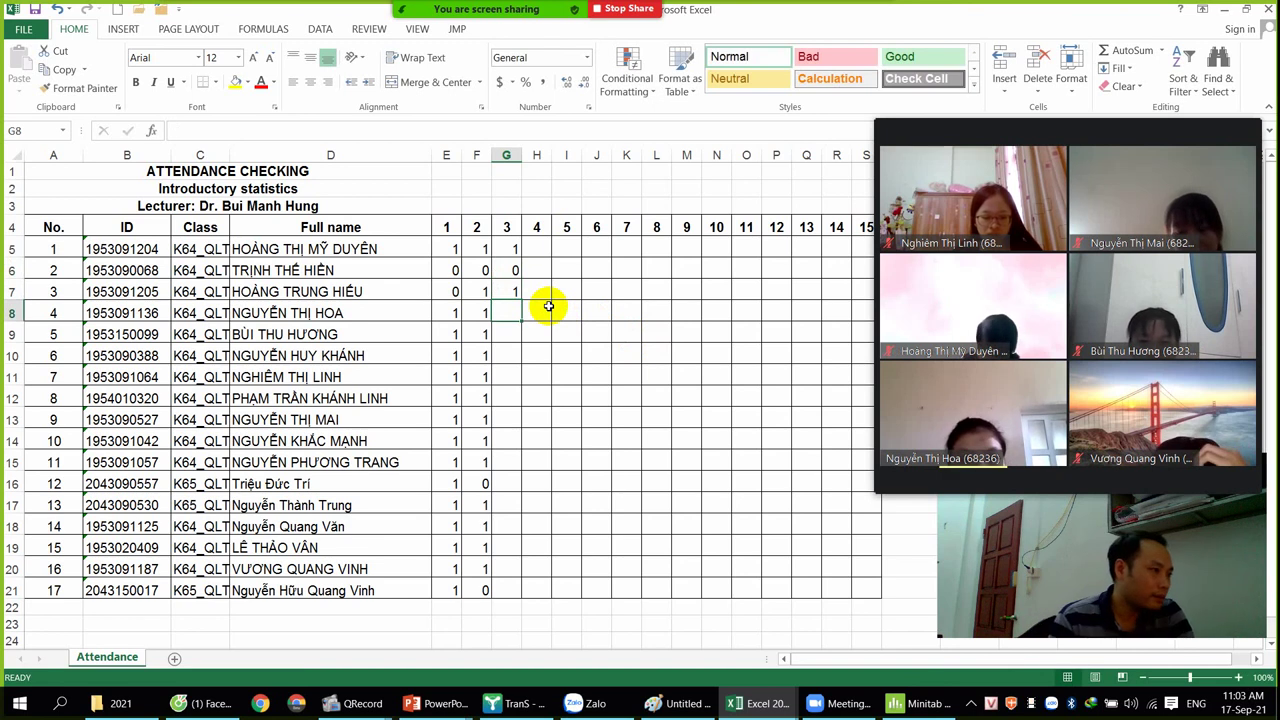
Step: Record session 3 attendance in G8:G21 as 1 for each of students No. 4 to 17
text(1)
key(Return)
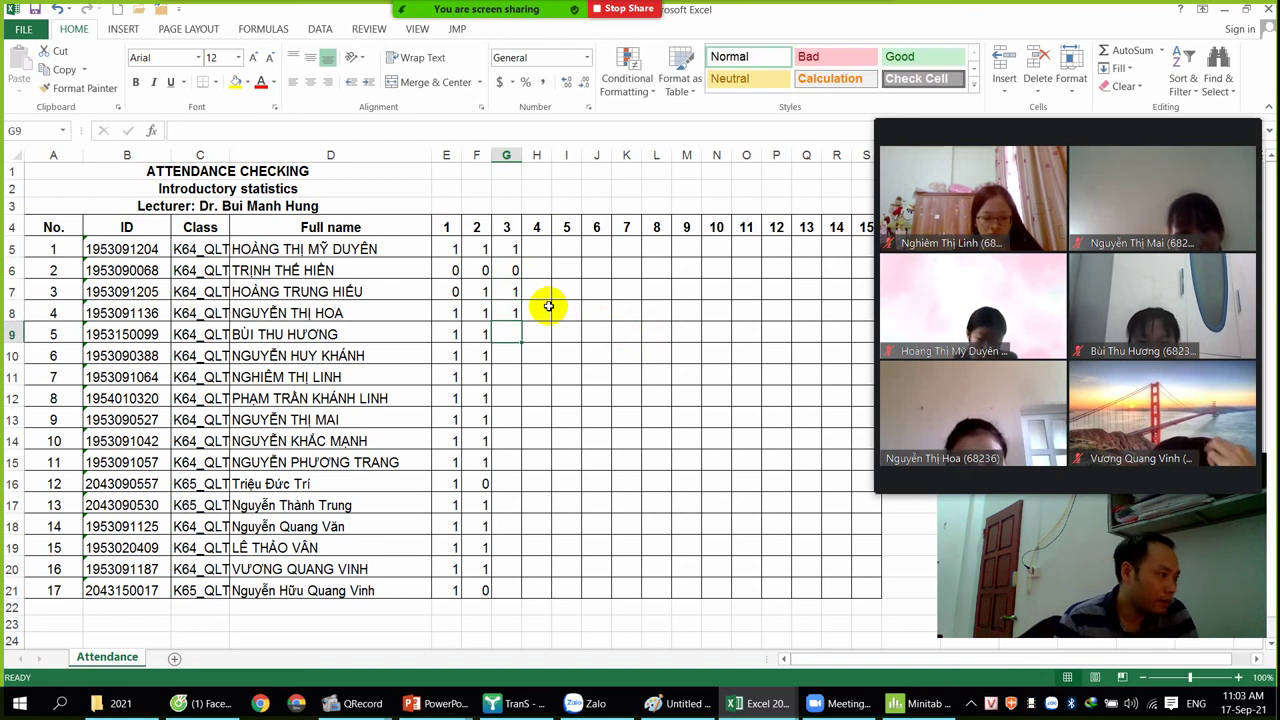
text(1)
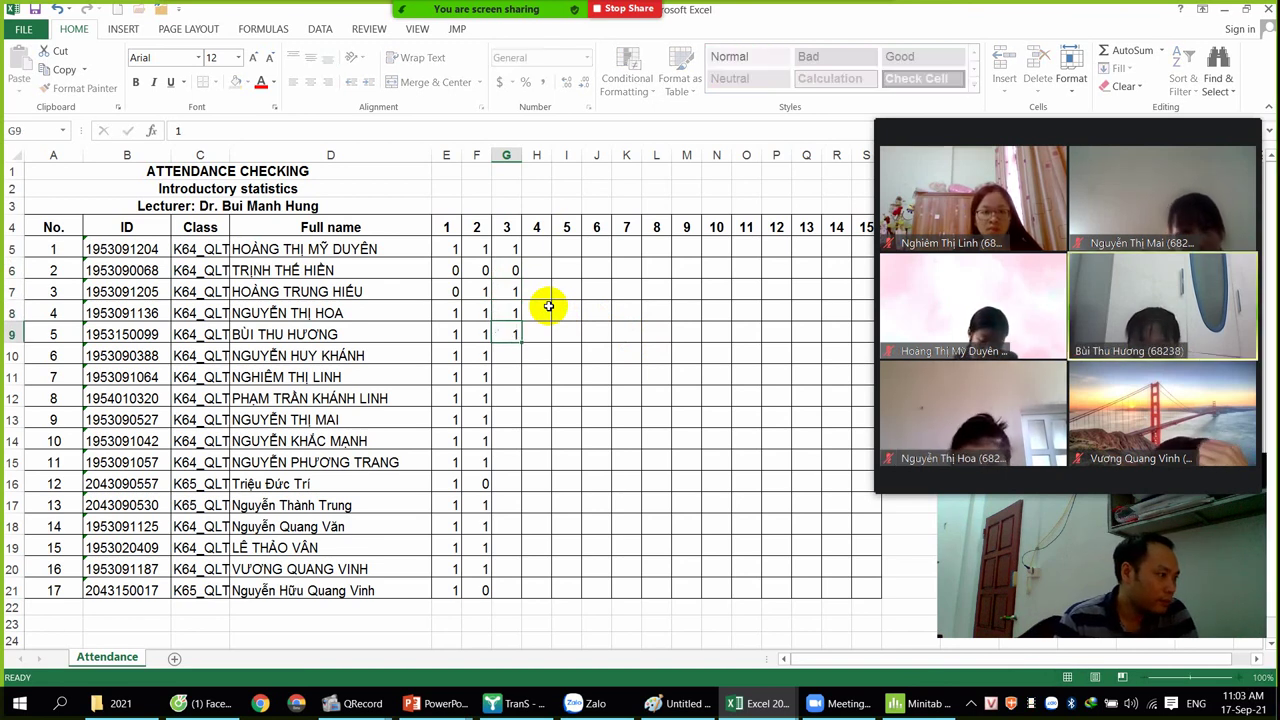
key(Return)
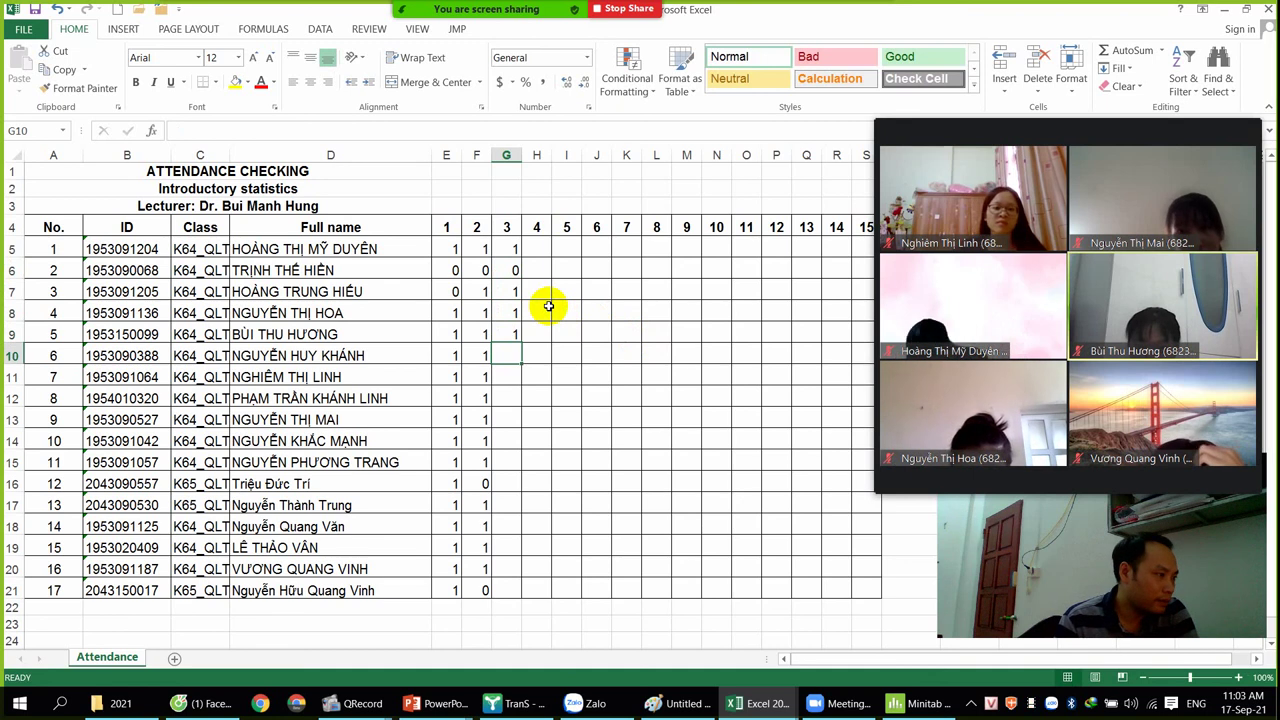
text(1)
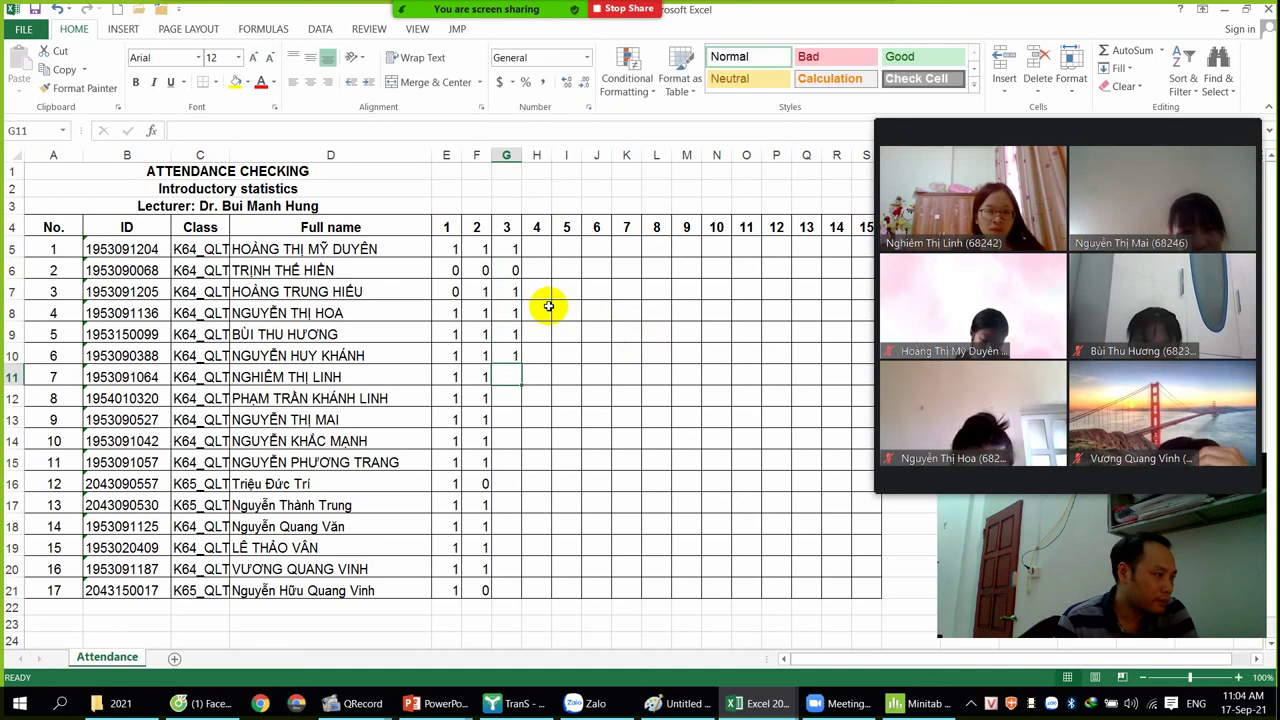
text(1)
key(Return)
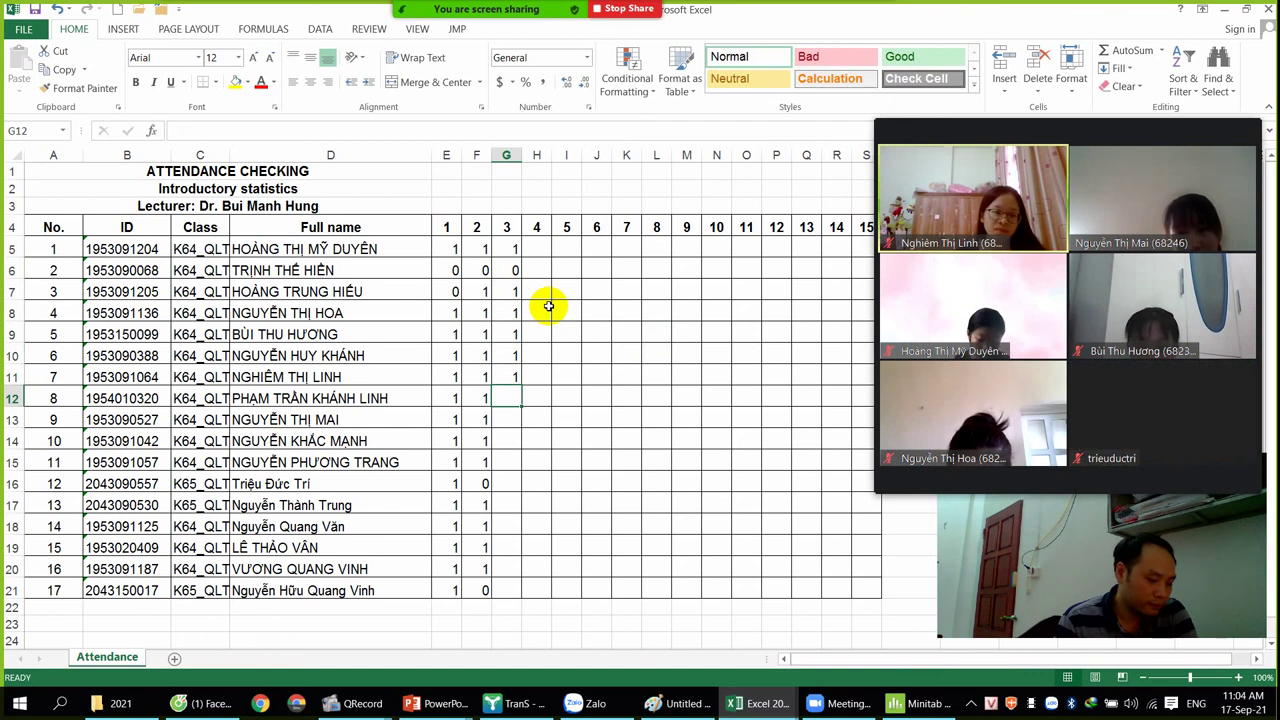
text(1)
key(Return)
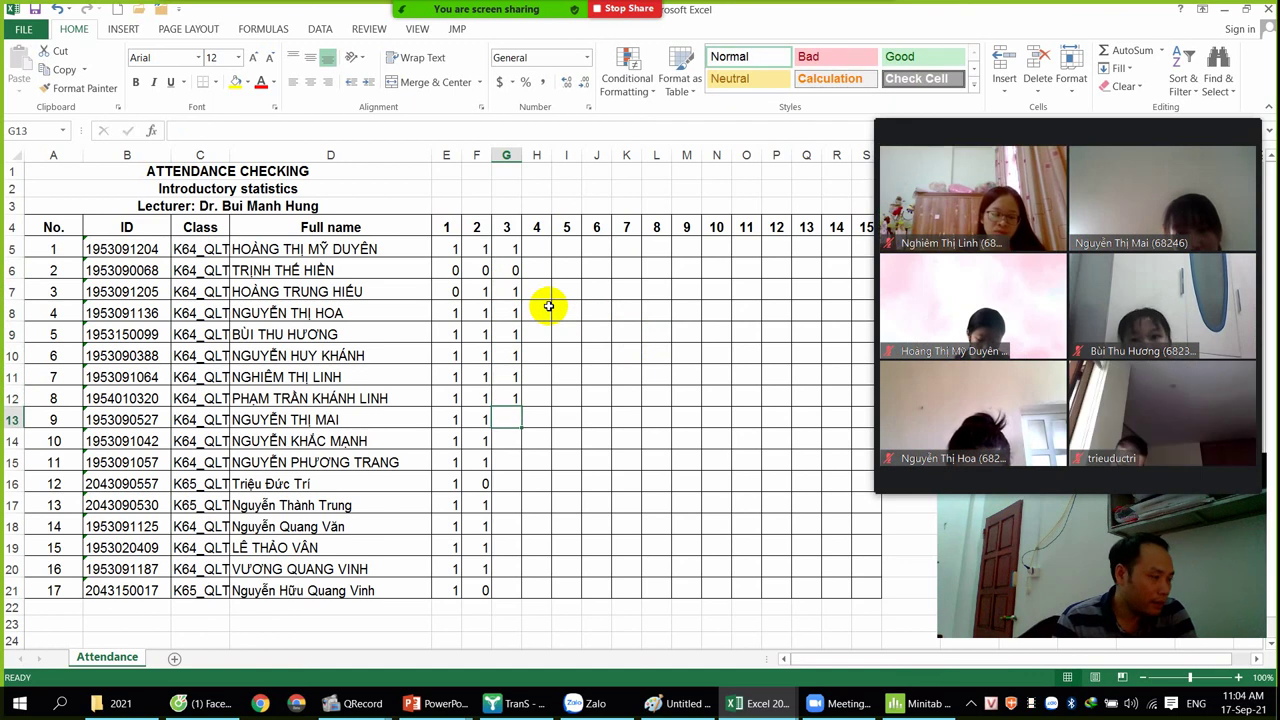
key(Return)
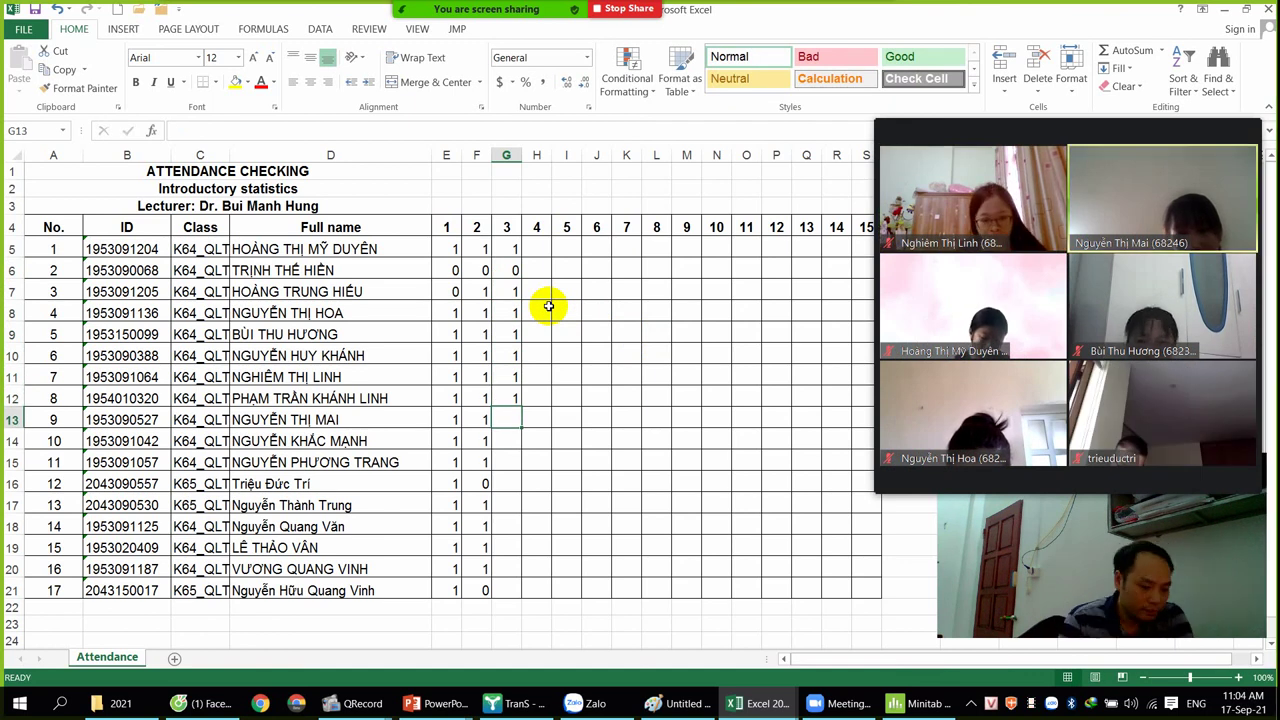
text(1)
key(Return)
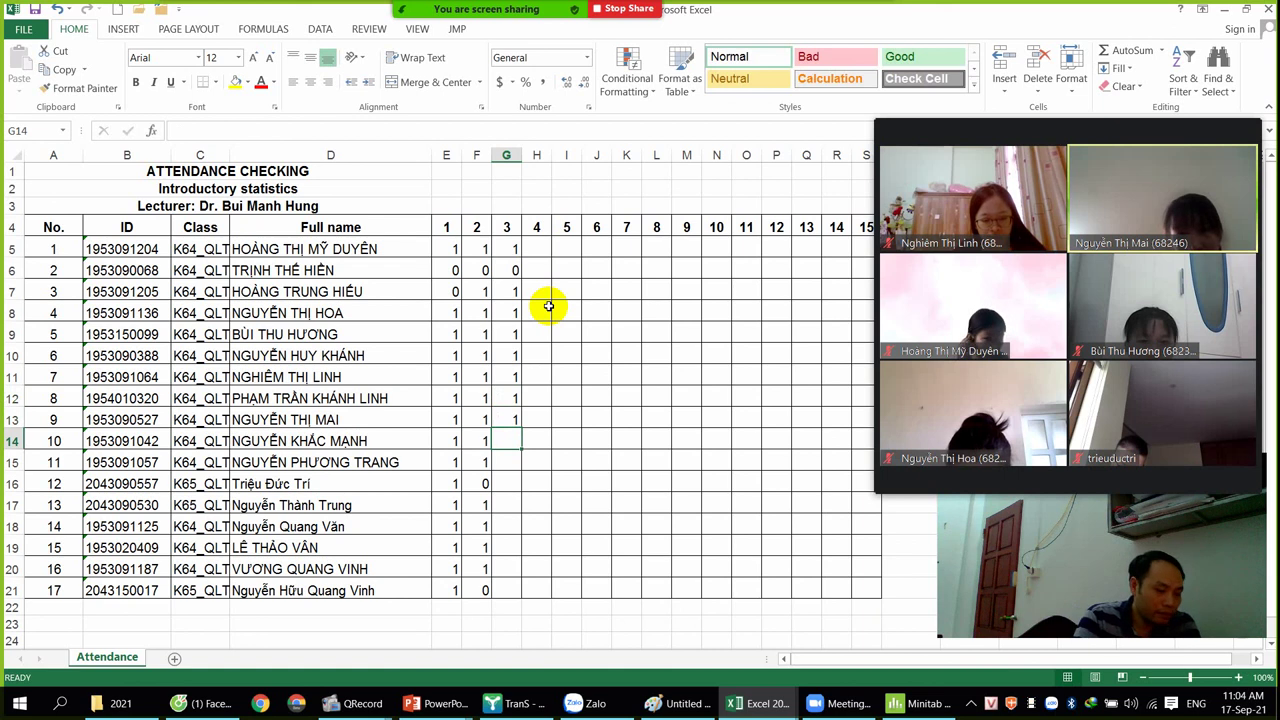
text(1)
key(Return)
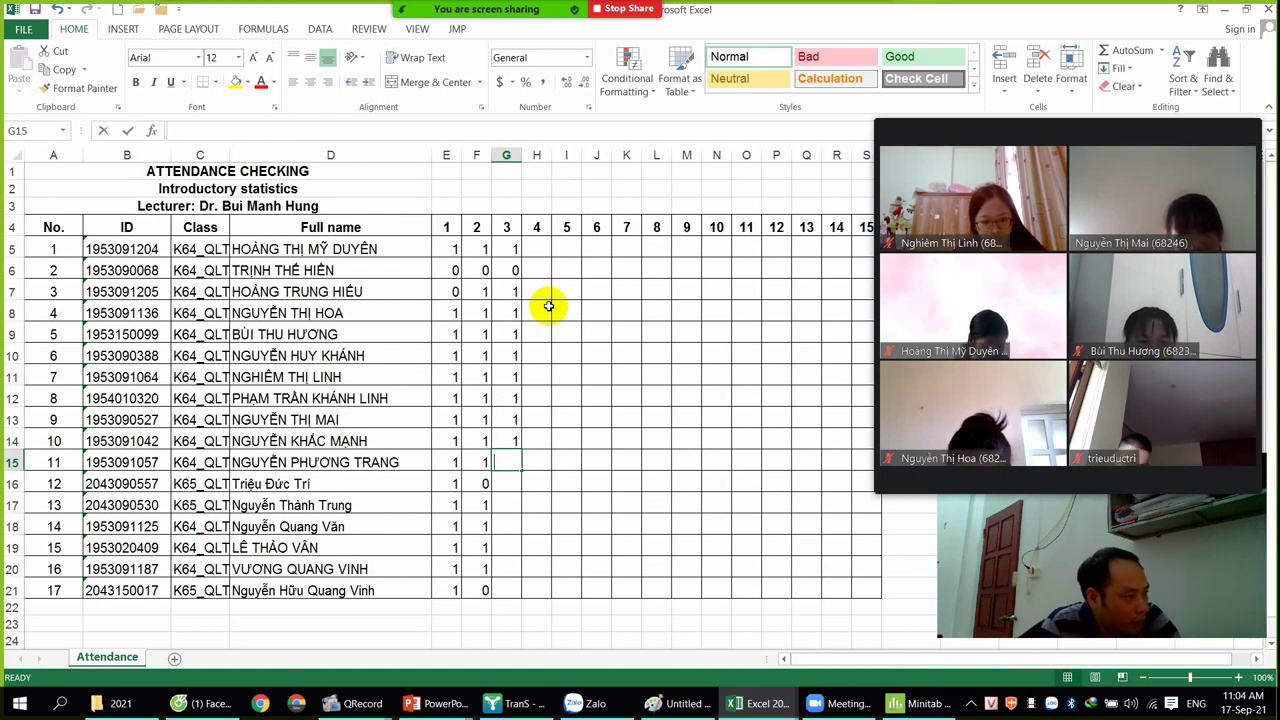
text(1)
key(Return)
text(1)
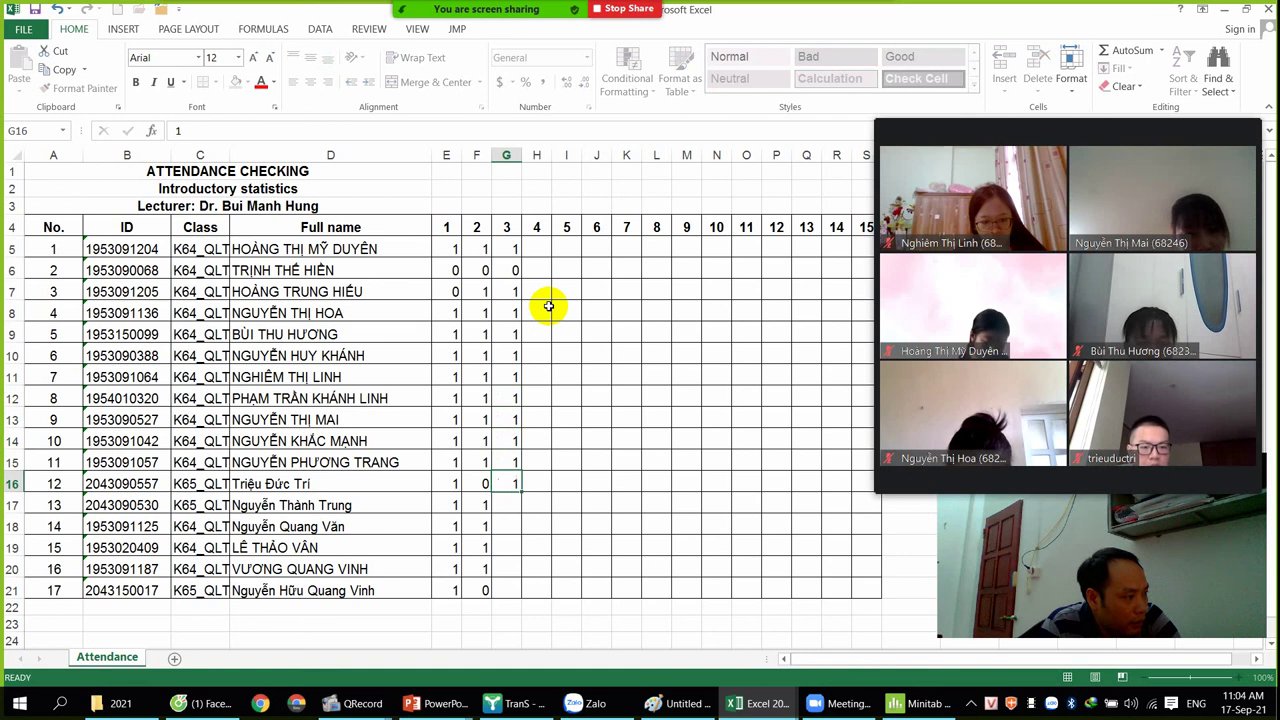
key(Return)
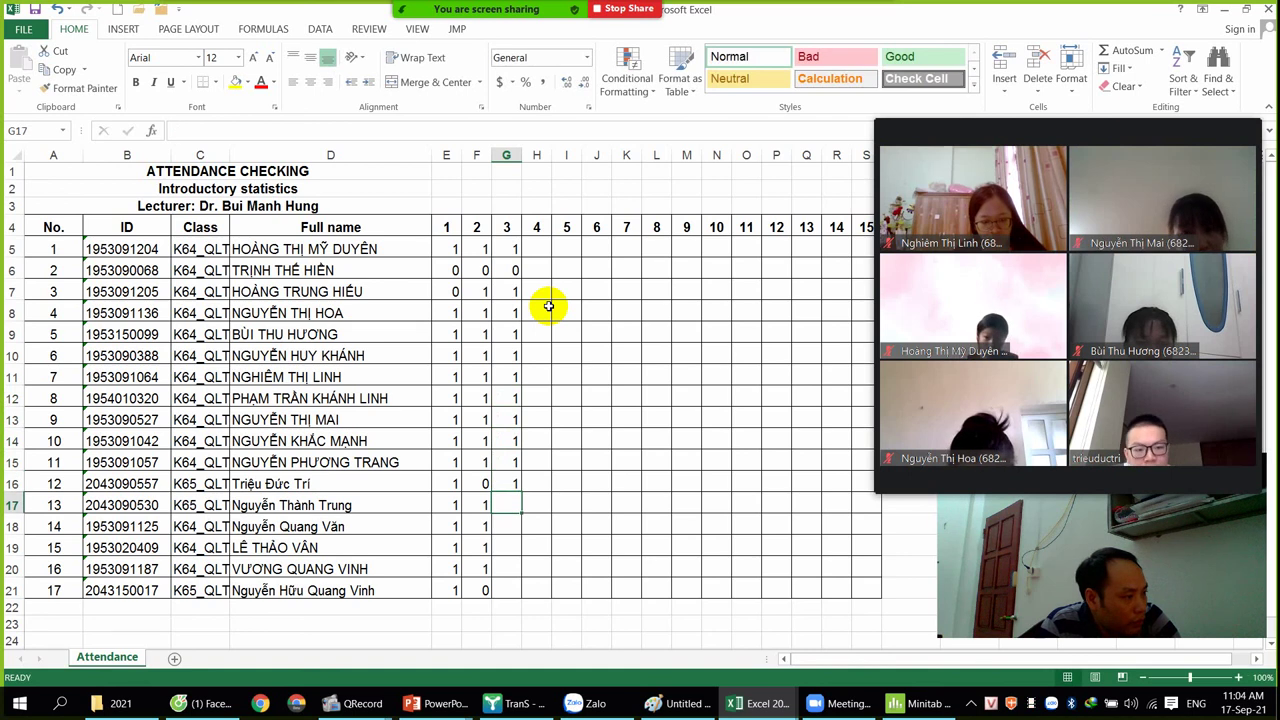
text(1)
key(Return)
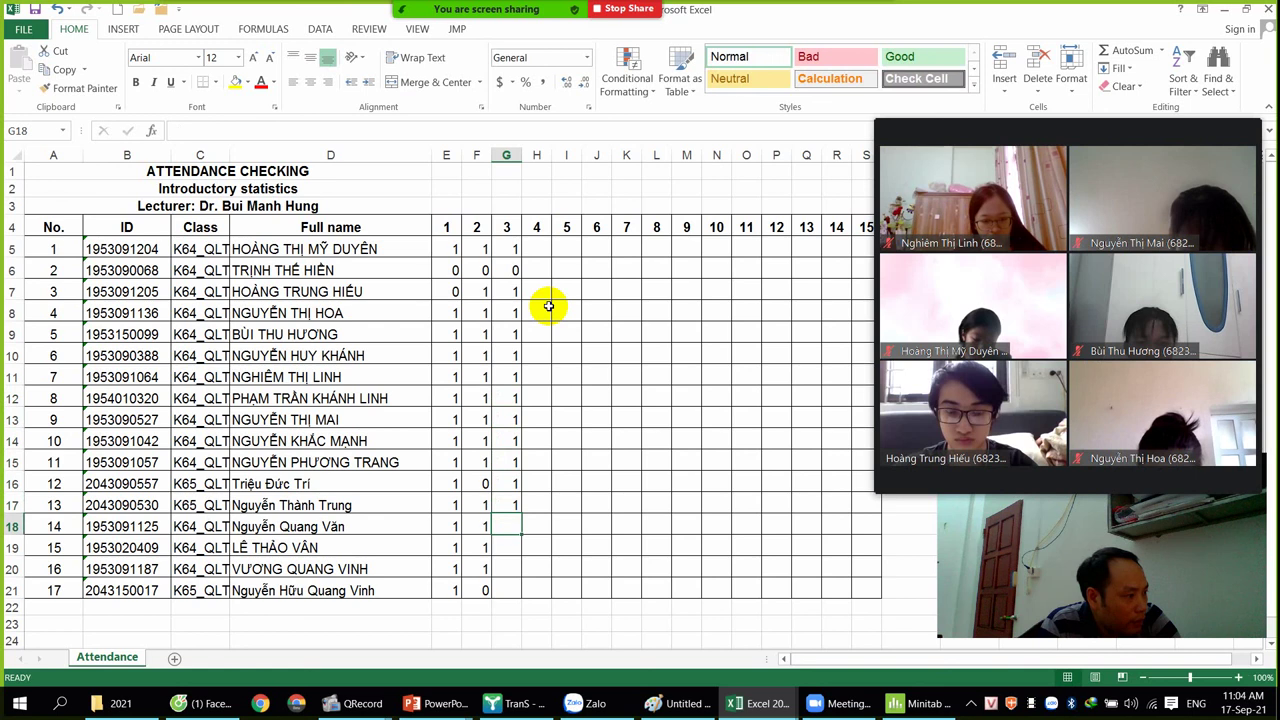
text(1)
key(Return)
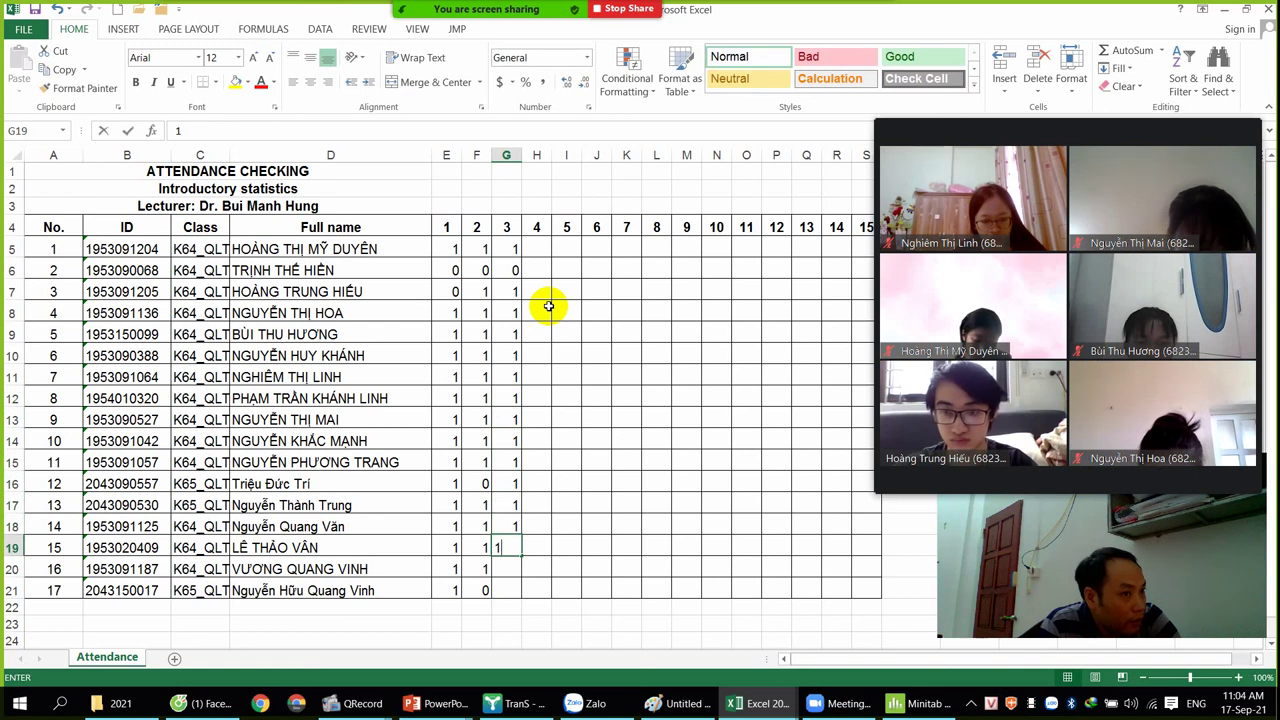
key(Return)
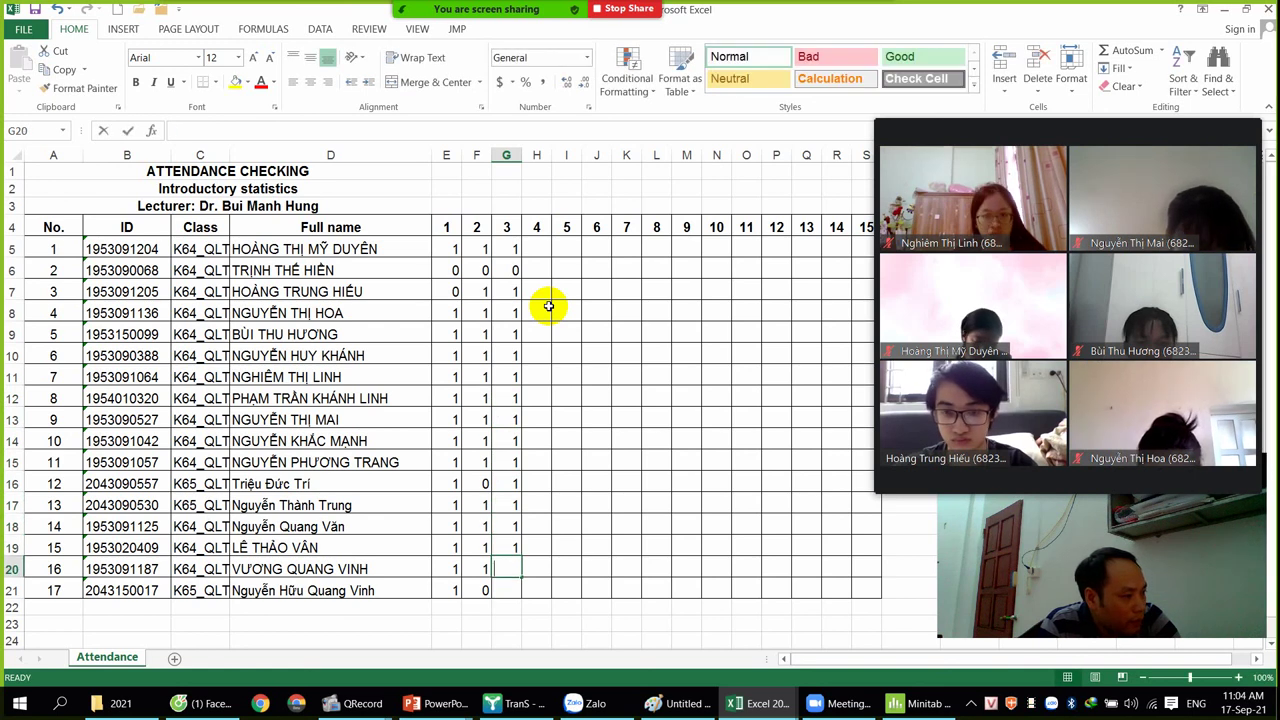
text(1)
key(Return)
text(1)
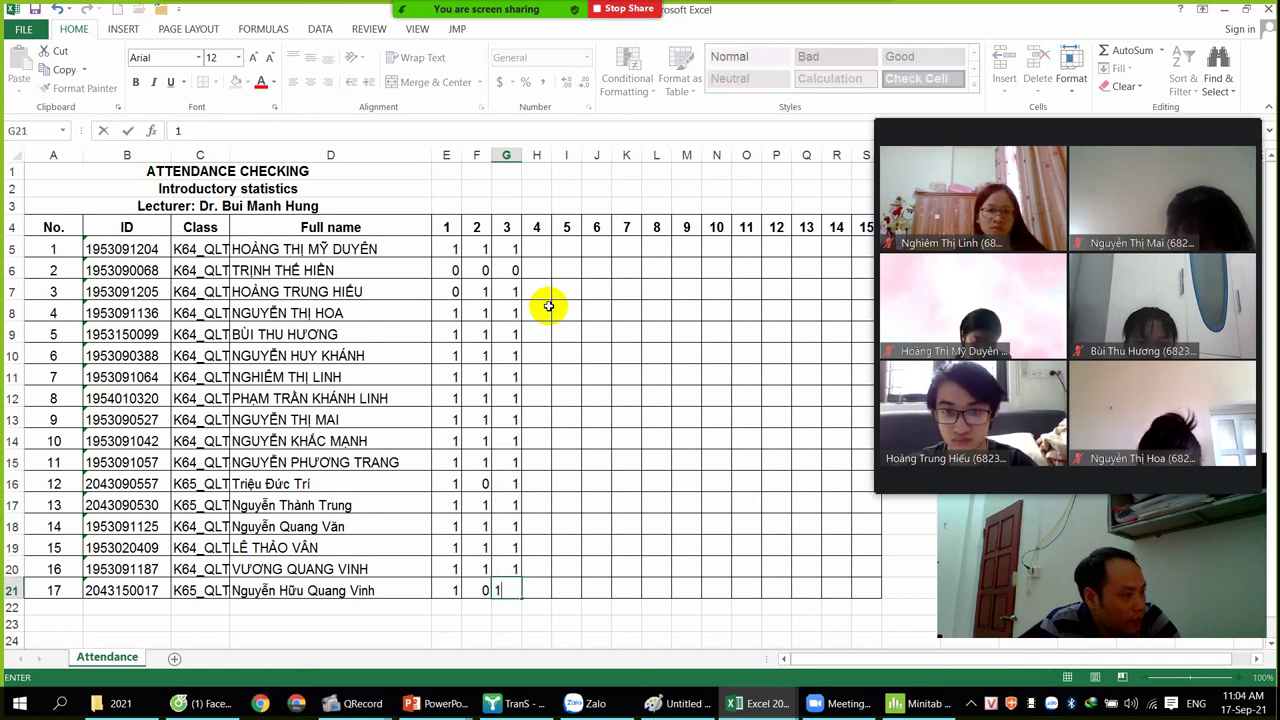
key(Return)
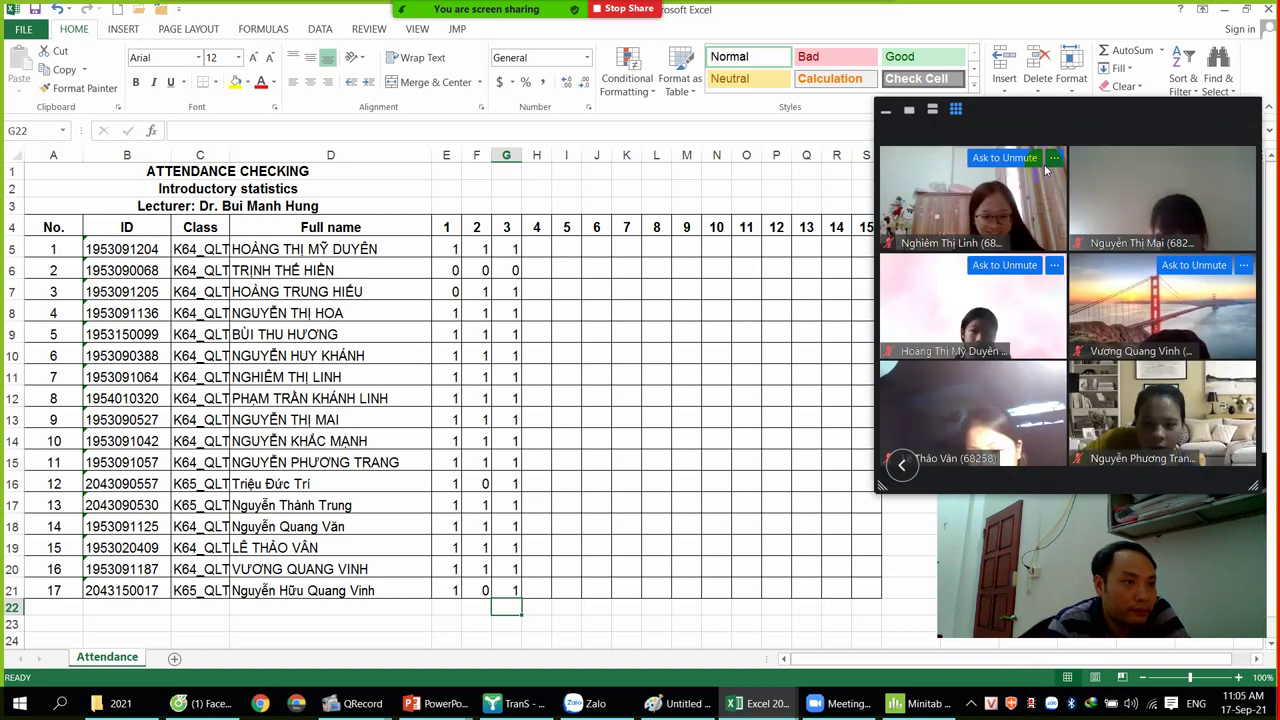
Step: Stop sharing the screen and end the Zoom meeting for all participants
click(885, 110)
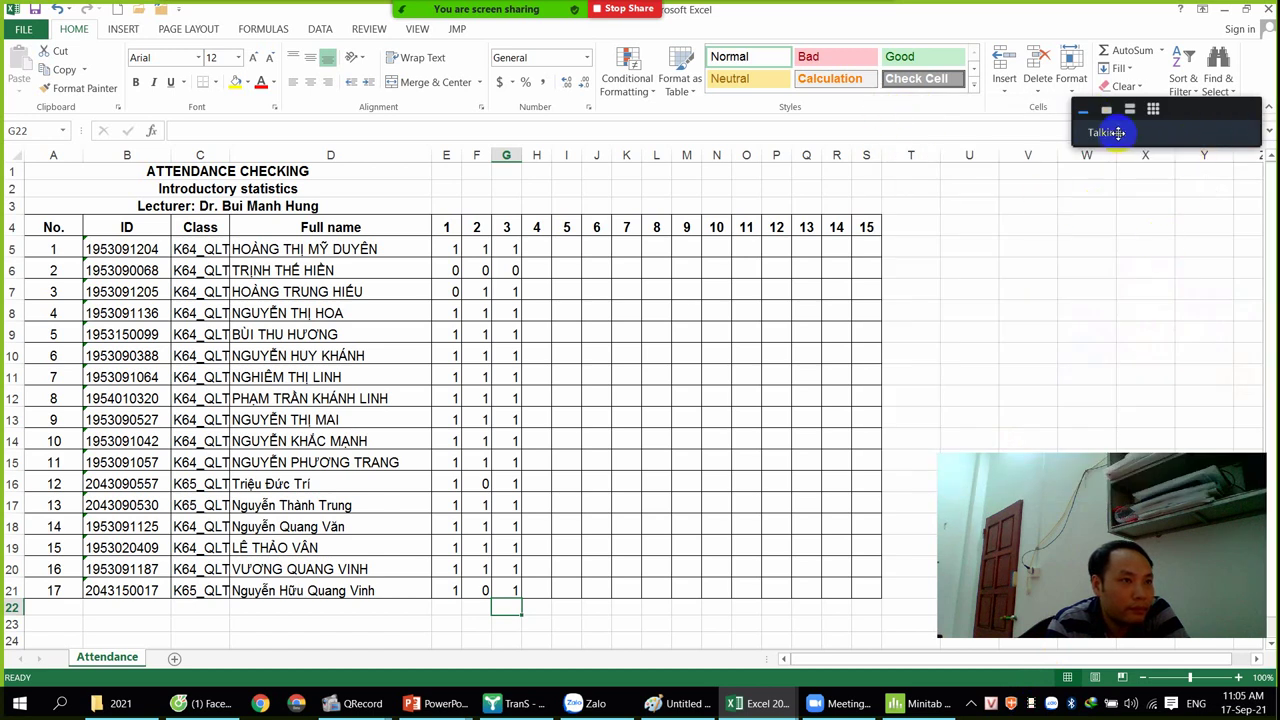
click(632, 8)
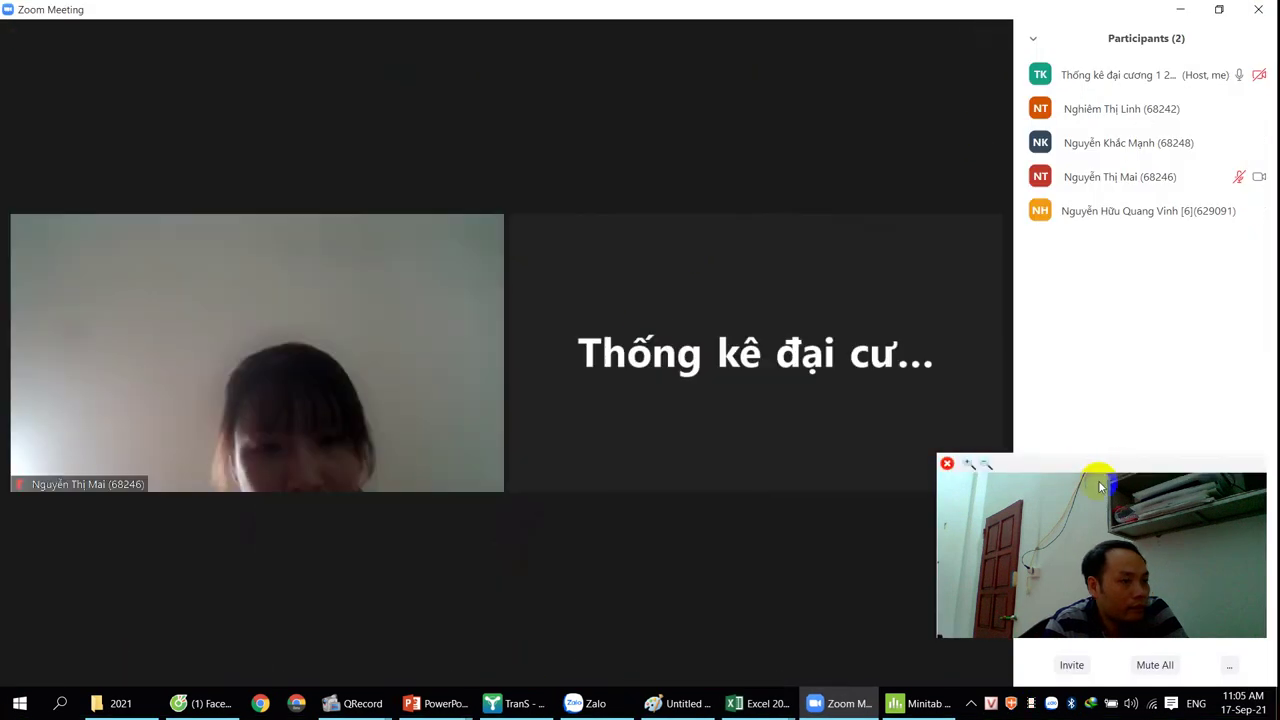
click(946, 463)
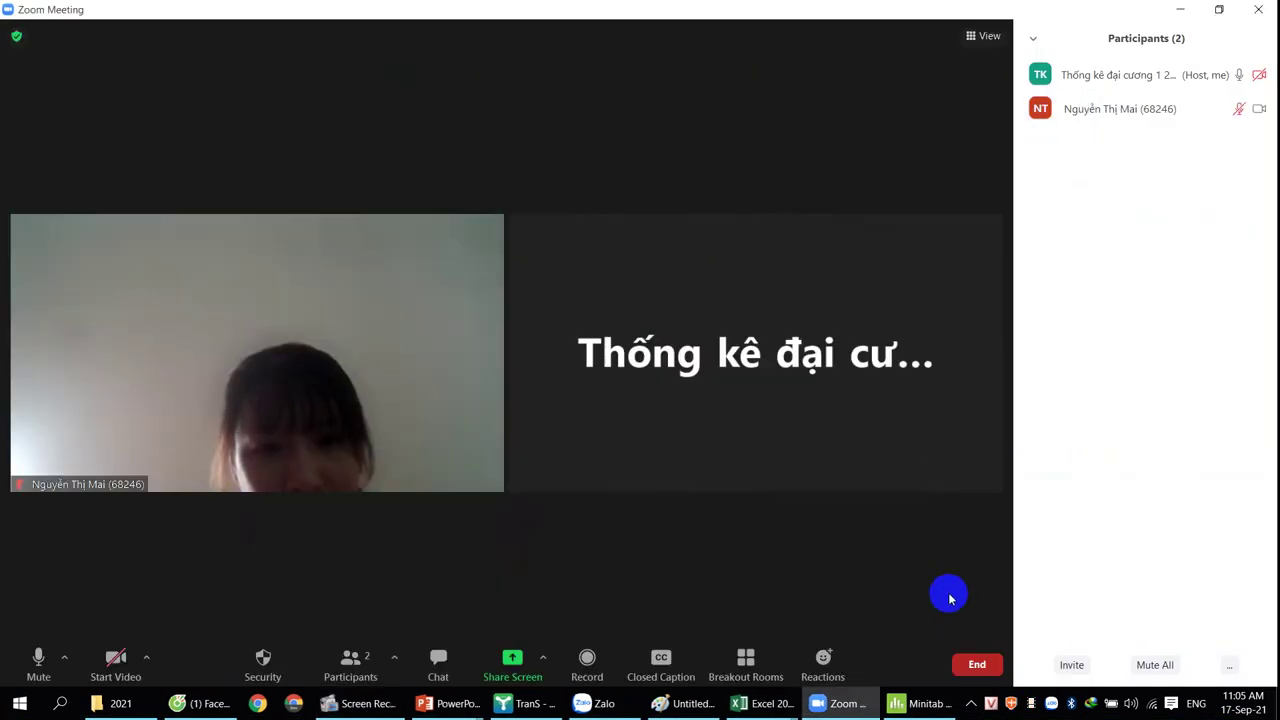
click(977, 662)
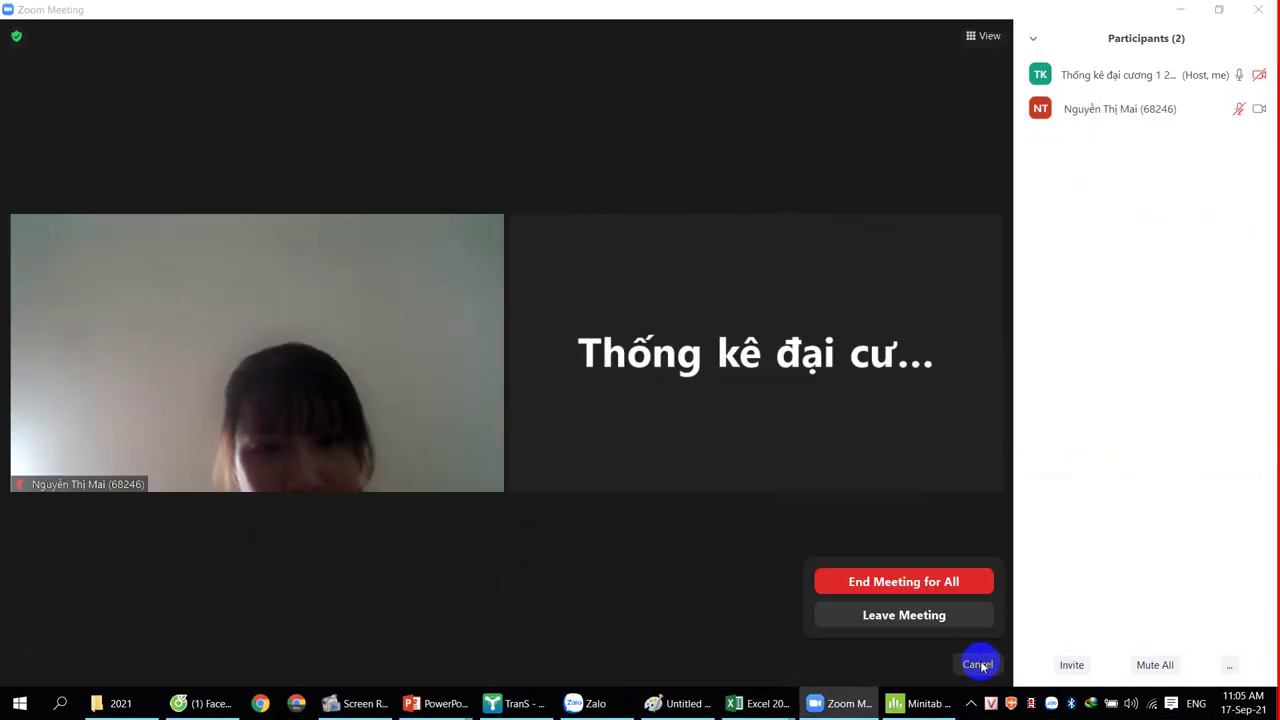
click(891, 582)
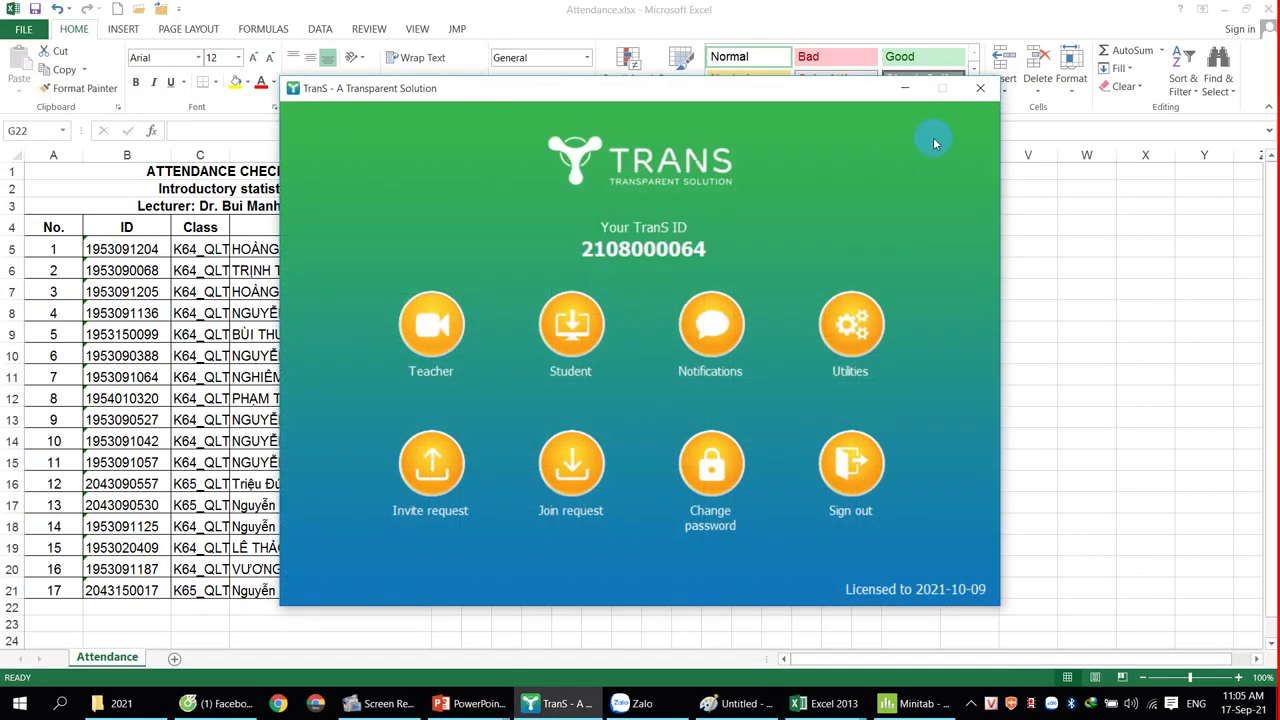
Step: Close the TranS application
click(980, 88)
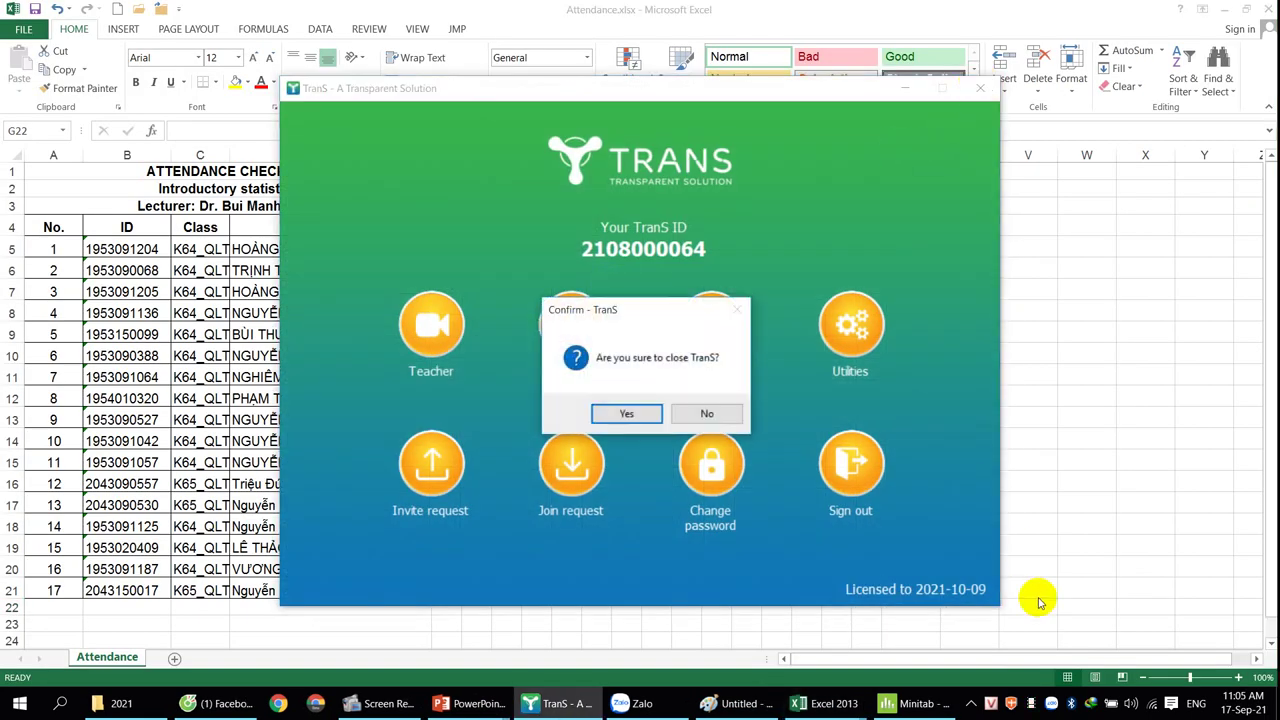